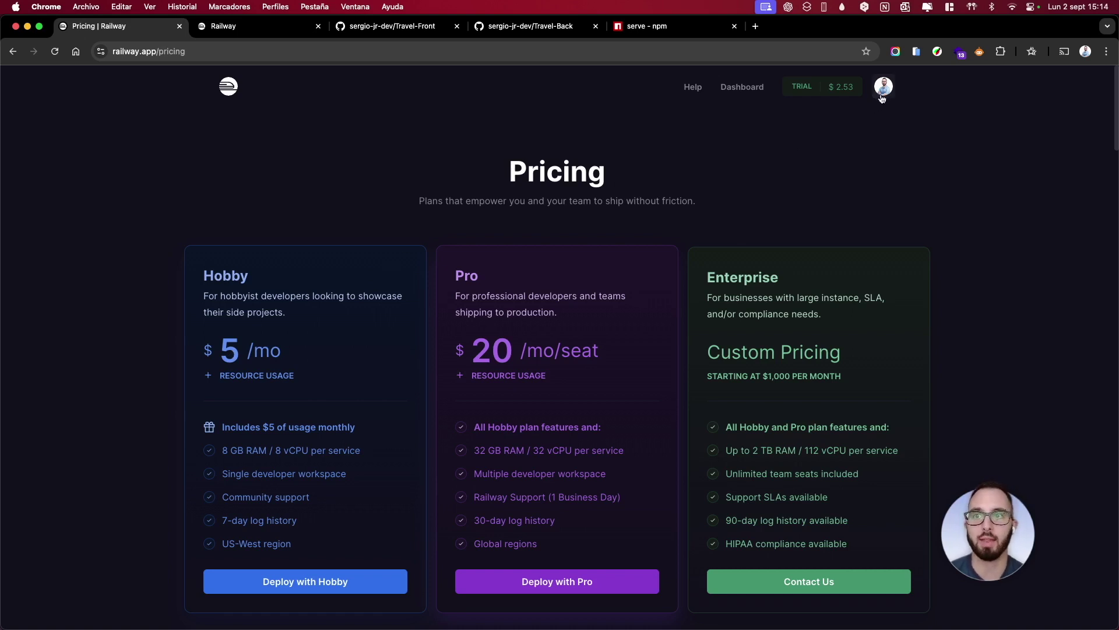
Switch from the Pricing page back to the Railway dashboard showing the React Calendar project
left_click(277, 32)
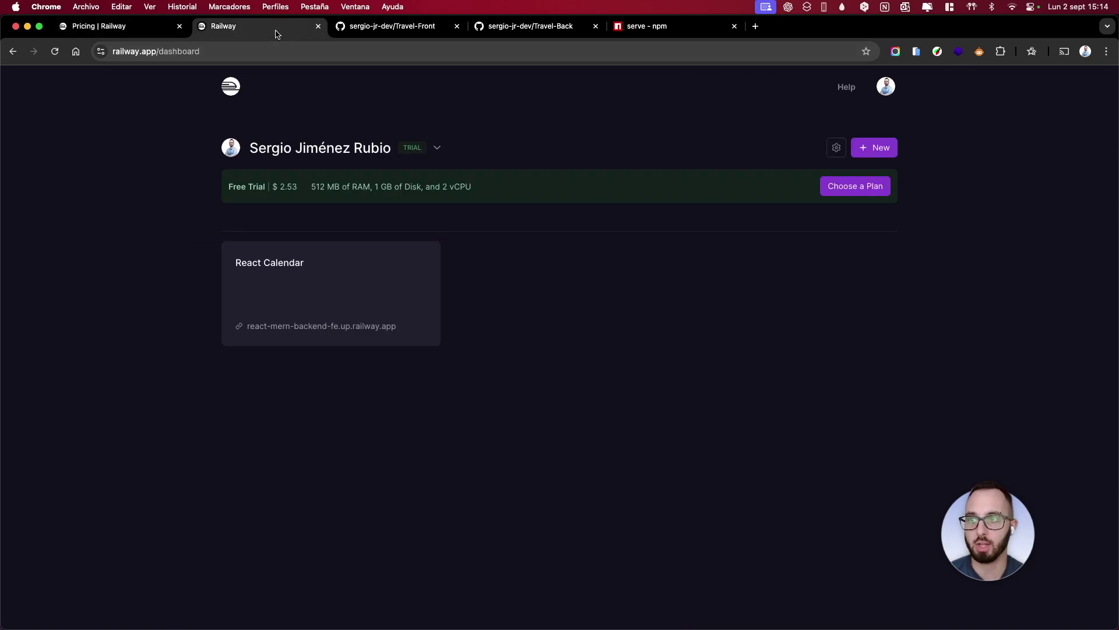
Start a new Railway project, check the Travel-Front and Travel-Back repositories, then browse deployable templates
left_click(180, 27)
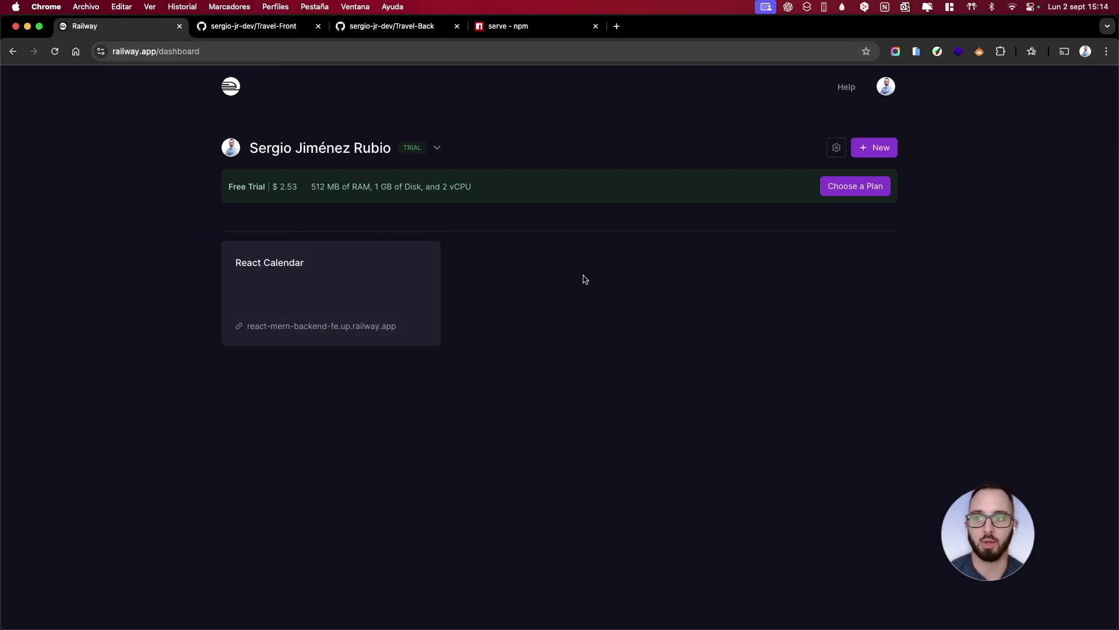
left_click(887, 149)
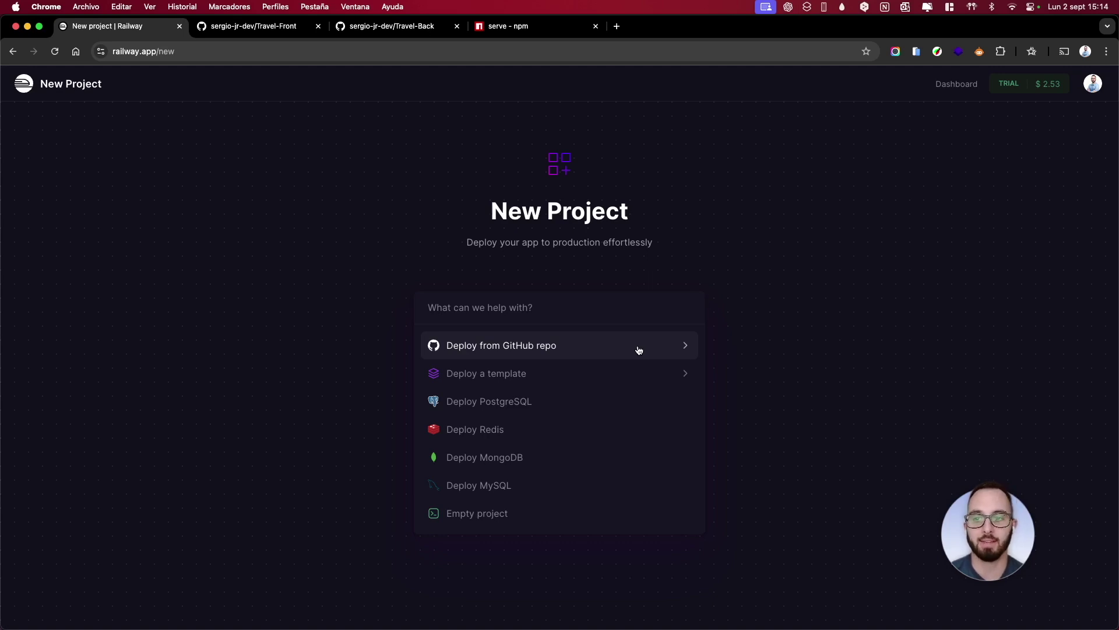
left_click(285, 34)
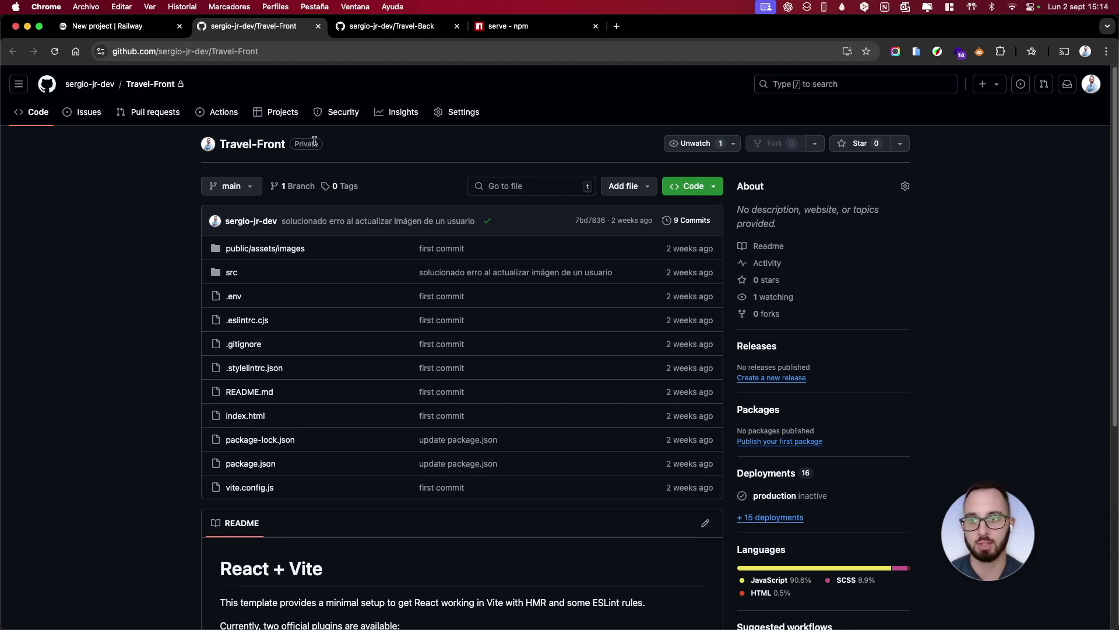
left_click(358, 32)
left_click(152, 28)
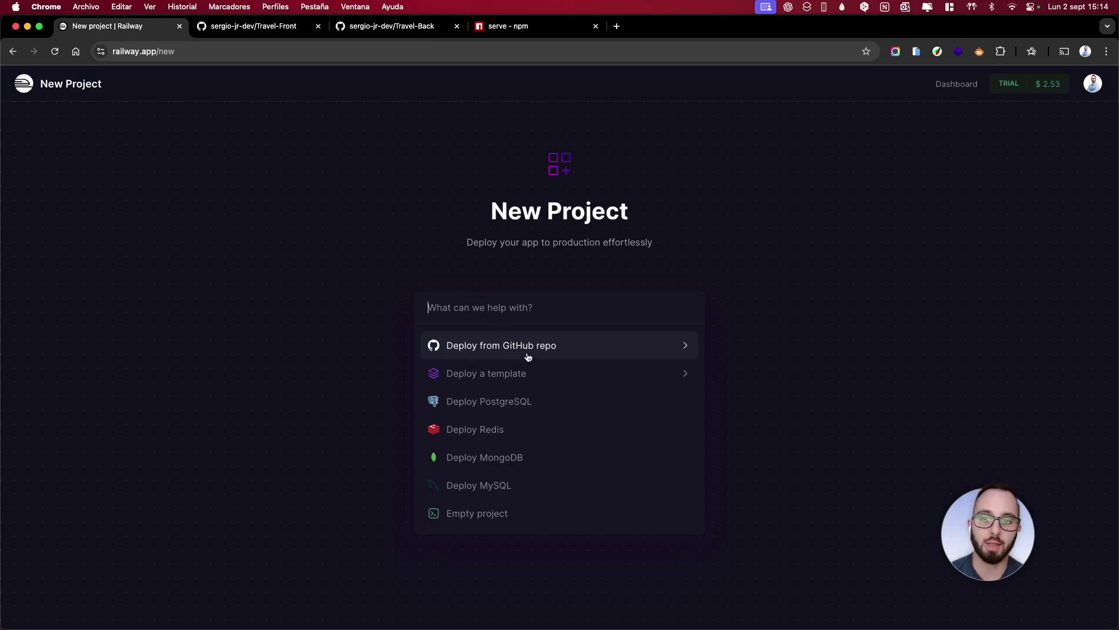
left_click(498, 373)
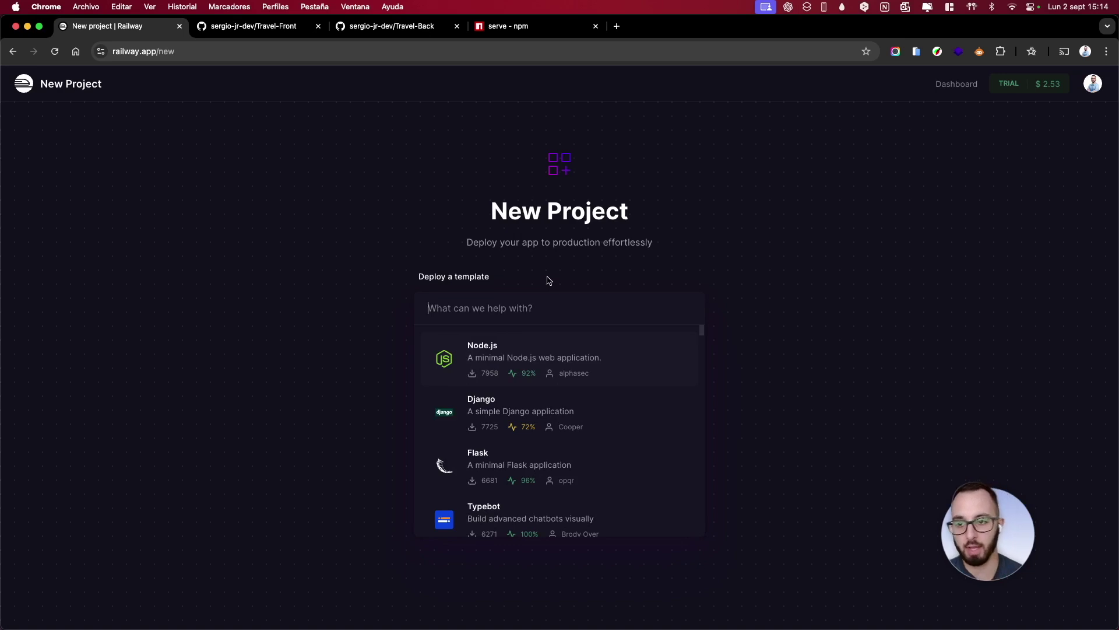
Search 'vite rea', open the Vite + React template and read through its source repository
type("vite rea")
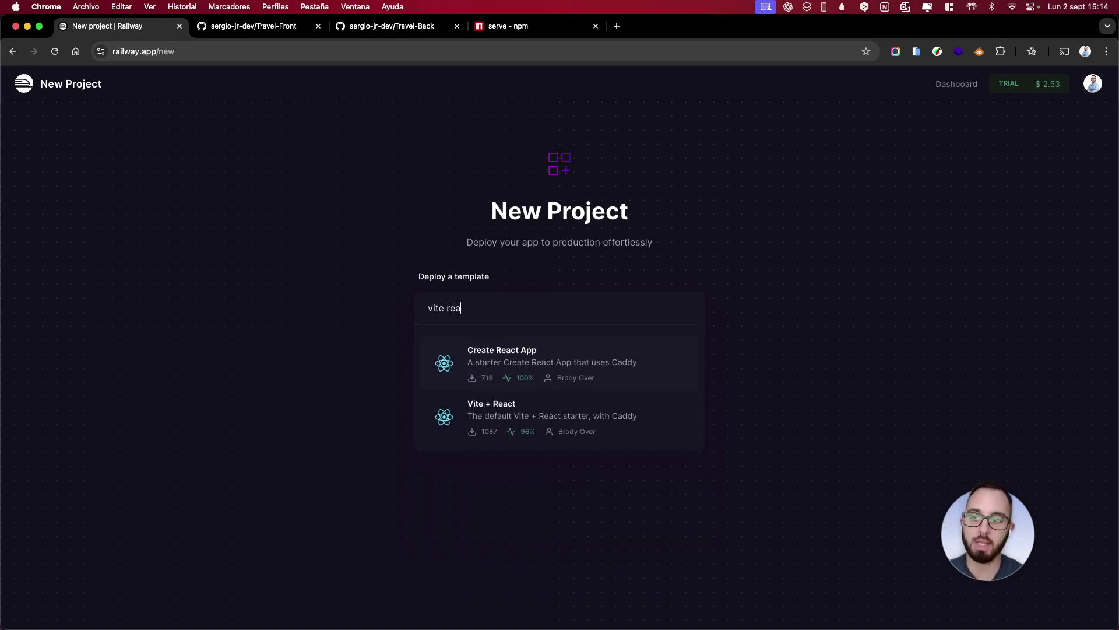
left_click(519, 404)
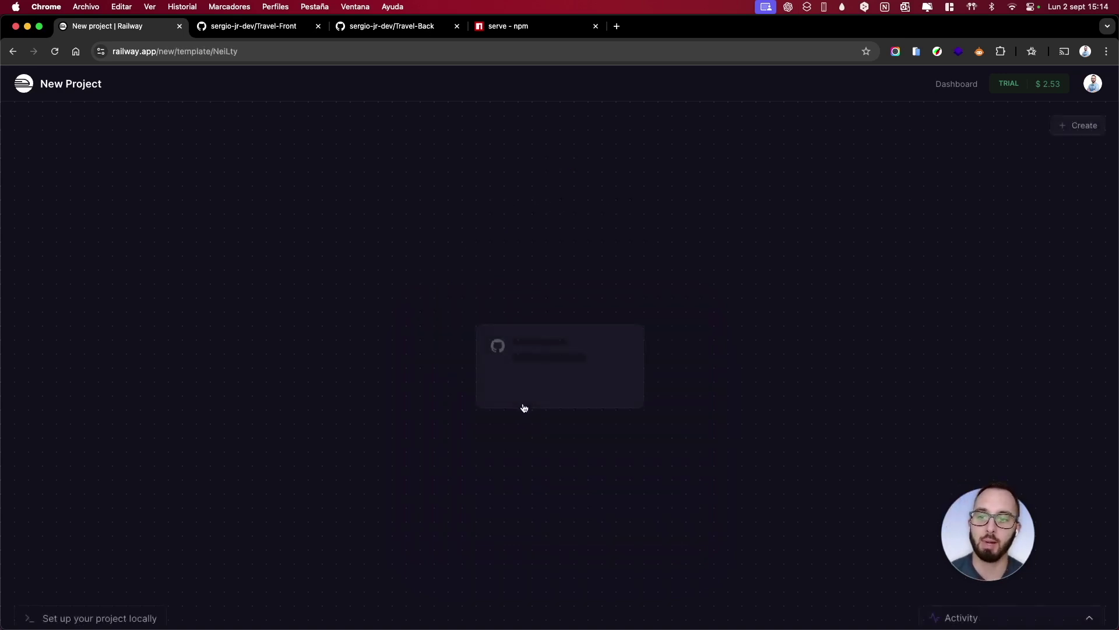
left_click(490, 413)
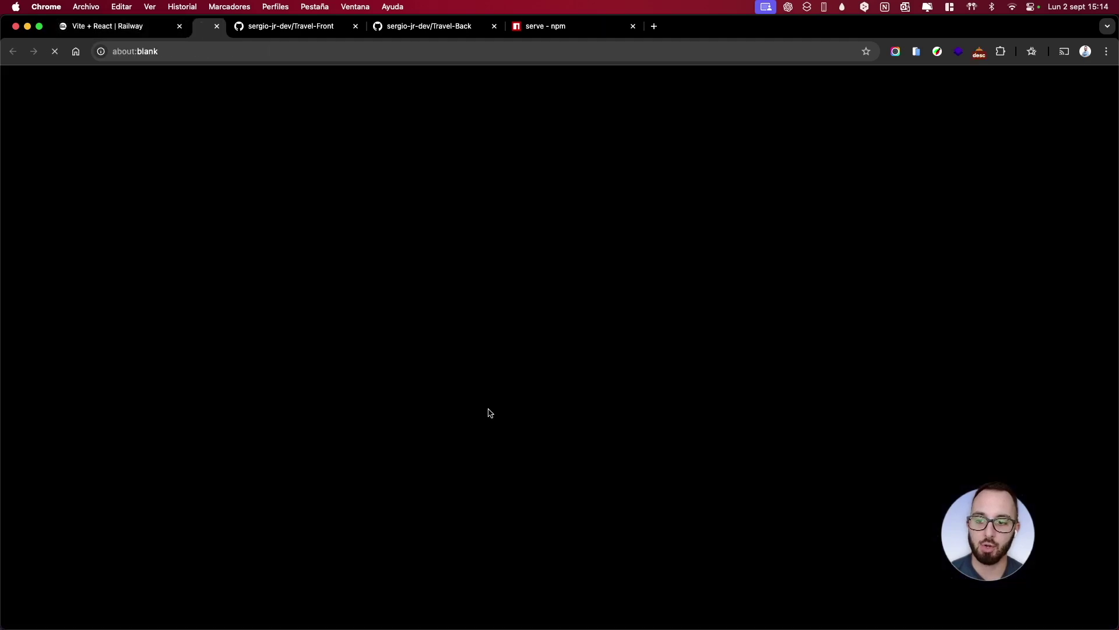
scroll(349, 344, "down", 6)
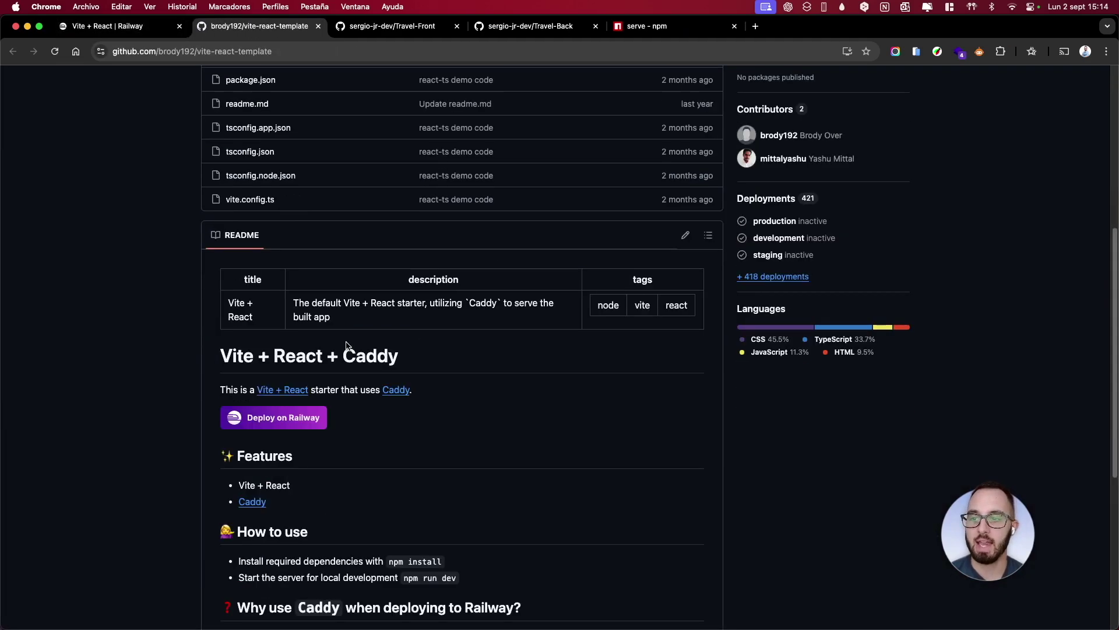
scroll(378, 348, "down", 2)
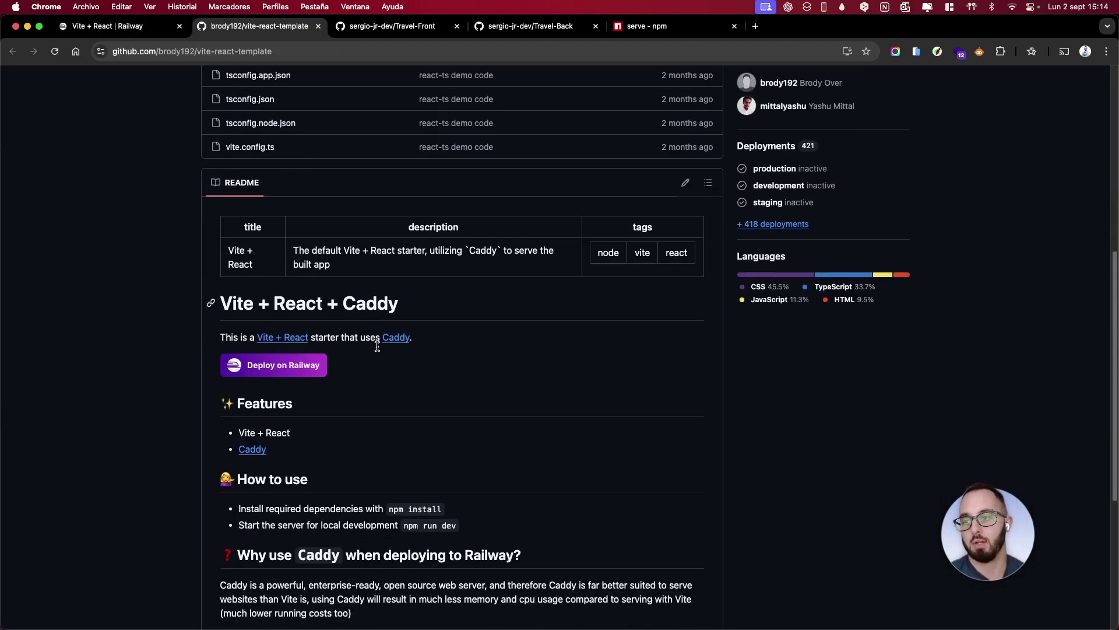
scroll(379, 349, "down", 2)
scroll(380, 355, "down", 6)
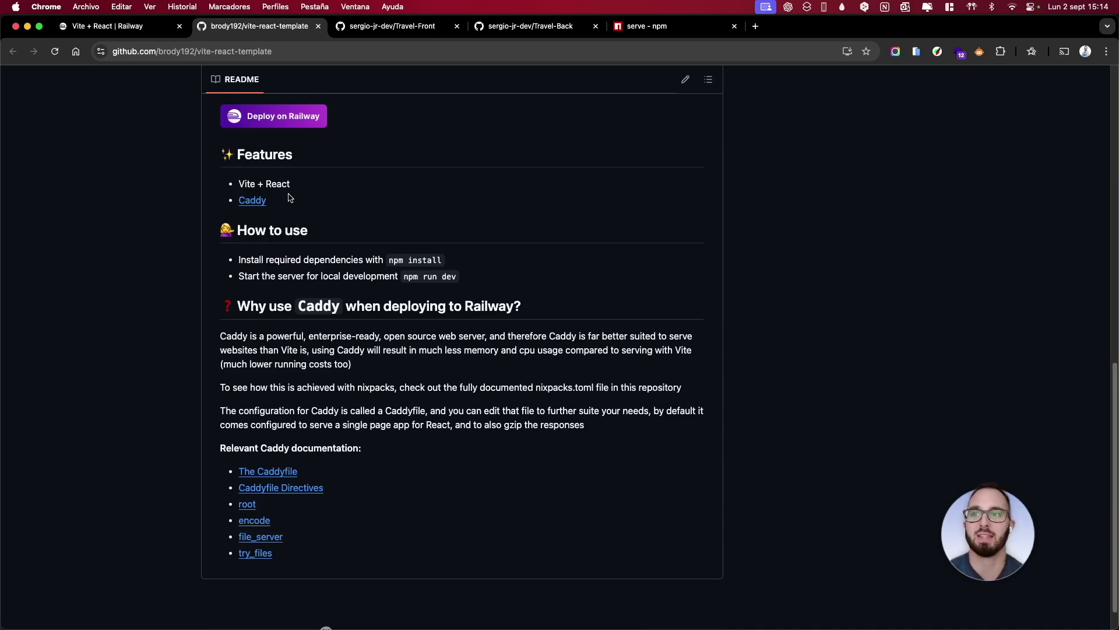
View the serve package on npm, then leave the template list for the dashboard without deploying
left_click(318, 26)
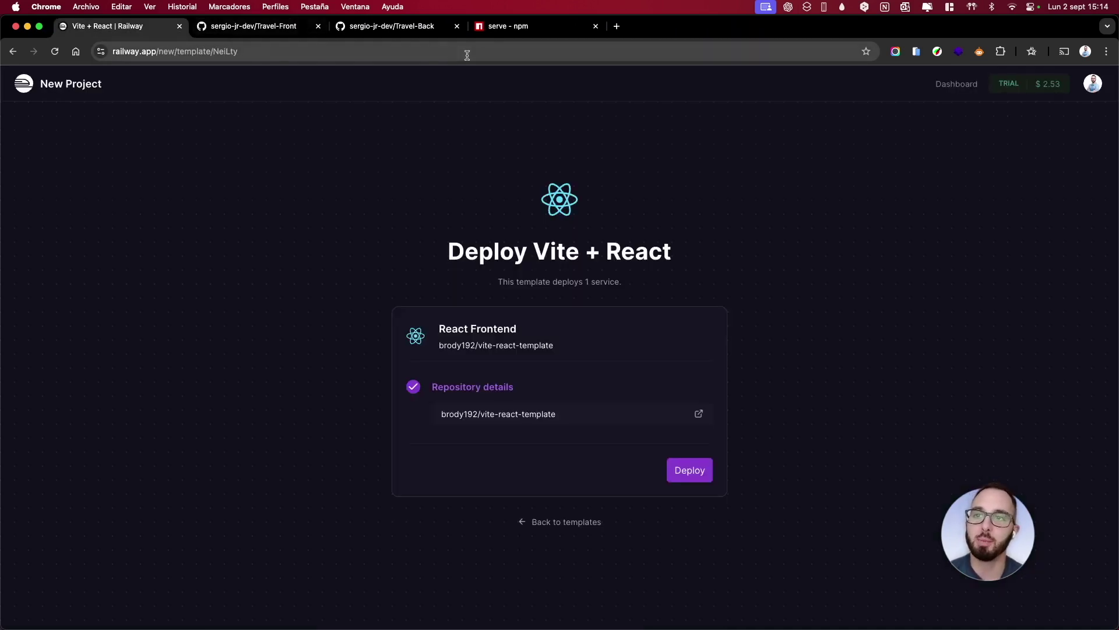
left_click(491, 32)
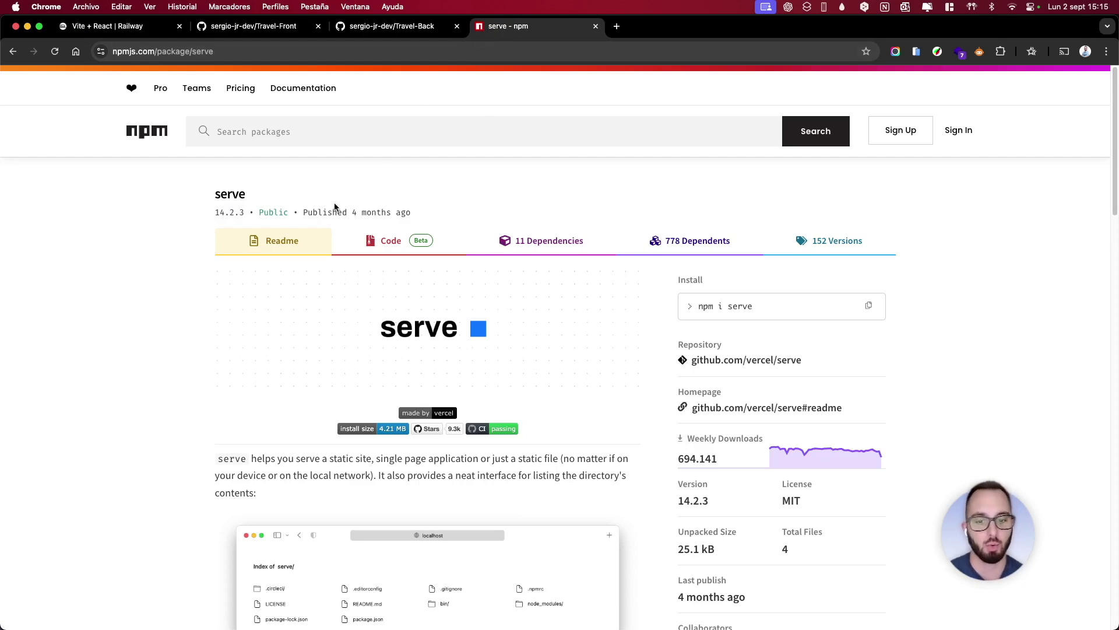
left_click(125, 29)
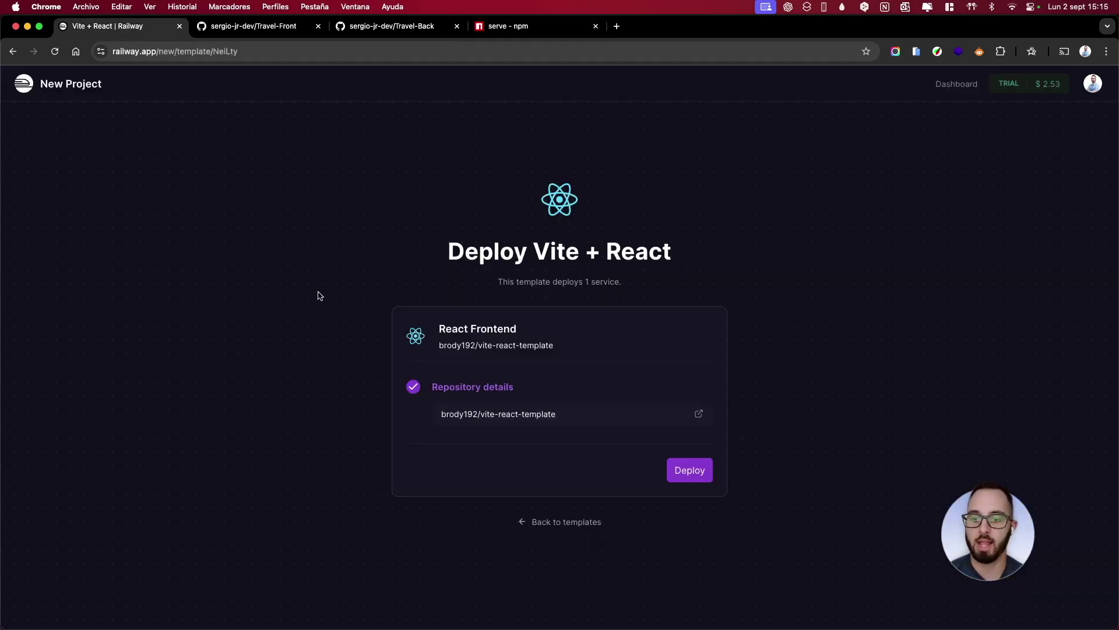
left_click(539, 522)
left_click(404, 400)
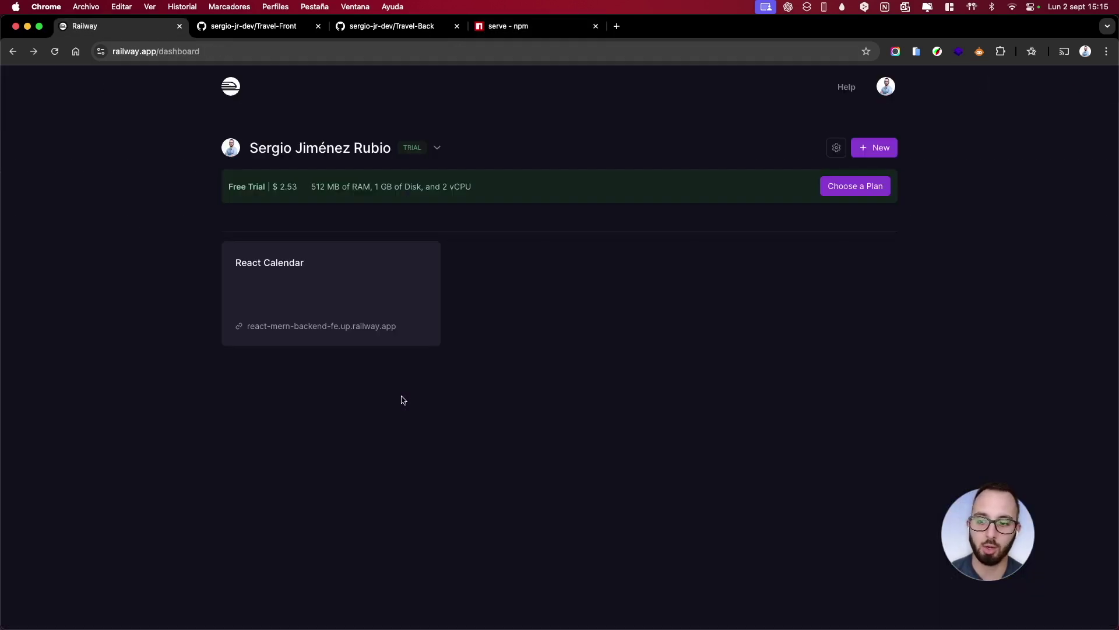
Type npm i serve in the front-end terminal, then close it without running the install
key("super+bracketleft")
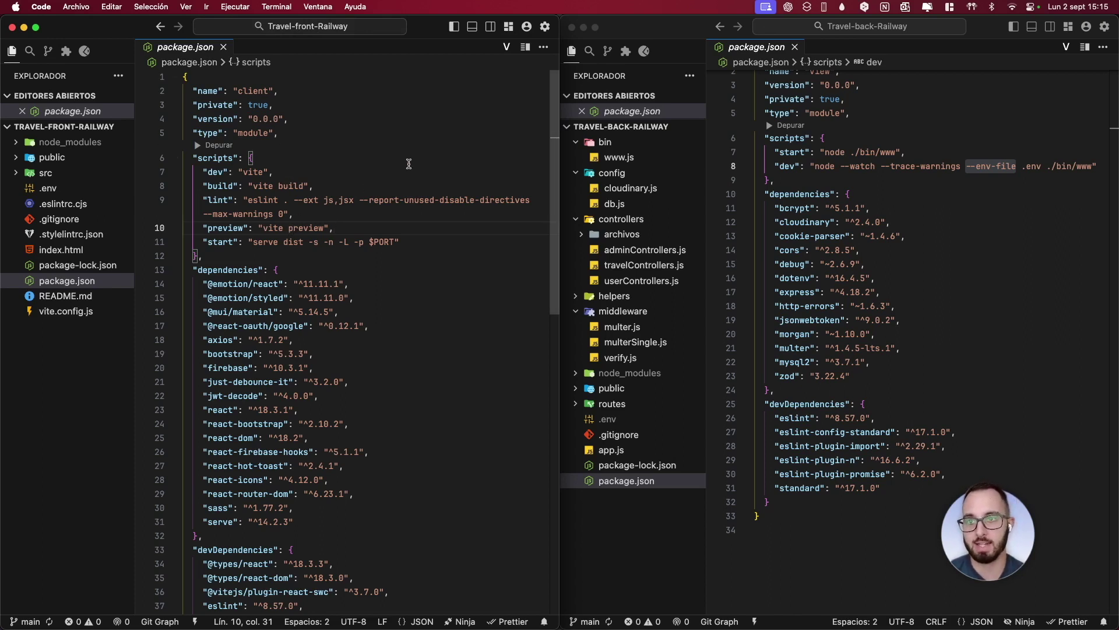
left_click(473, 26)
type("npm i serve")
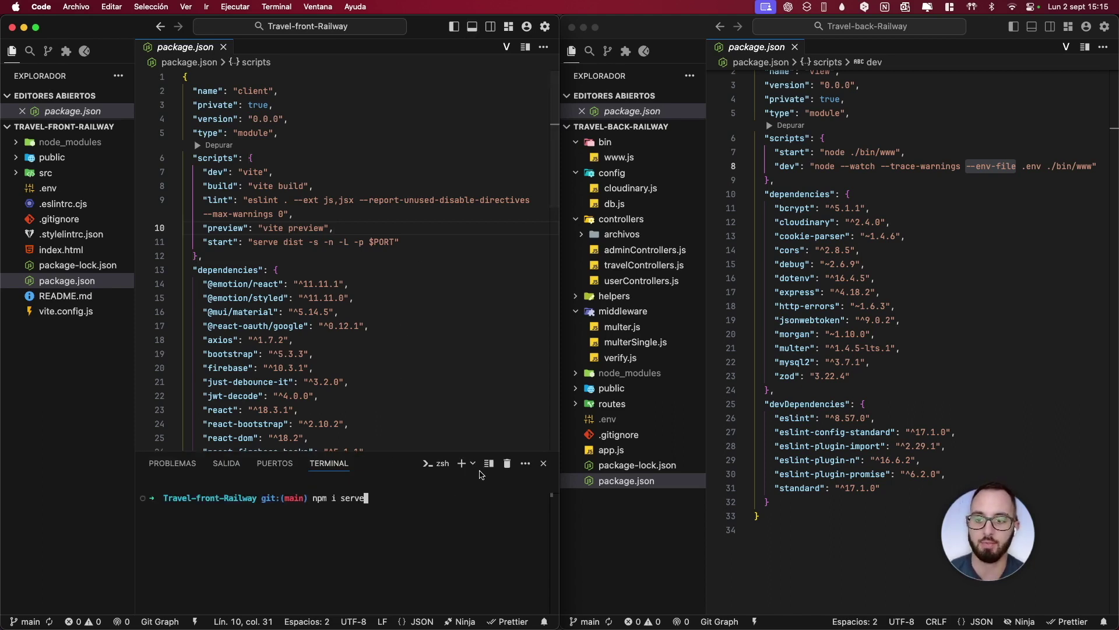
left_click(507, 463)
Inspect the serve dependency and the start script's -s, -n and -L flags in package.json
left_click(326, 519)
left_click_drag(327, 518, 203, 521)
left_click_drag(430, 242, 204, 243)
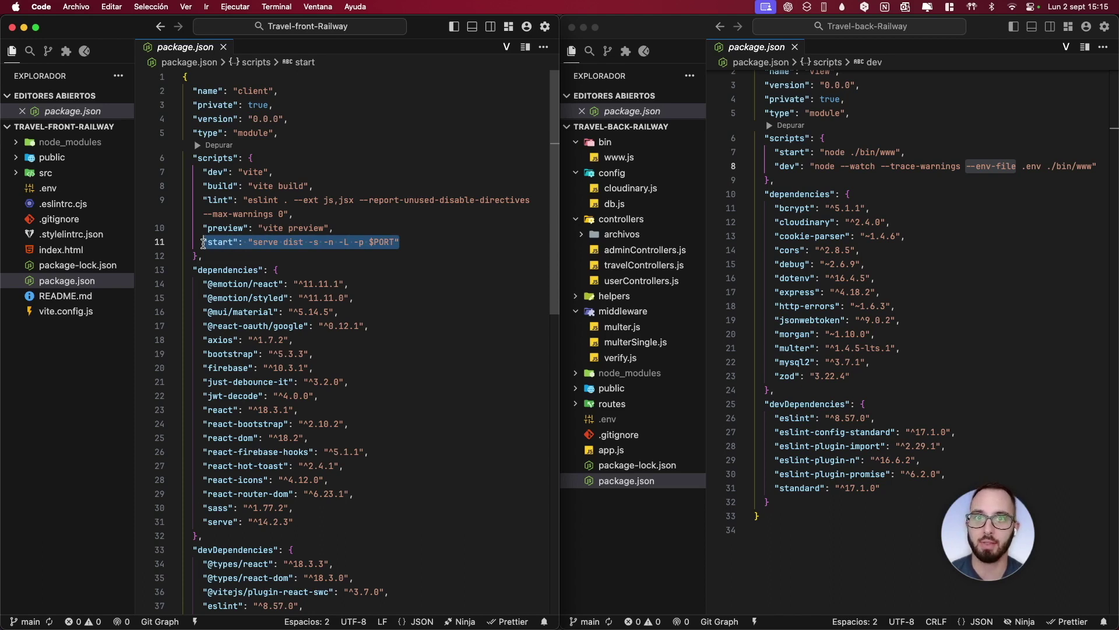
key("Right")
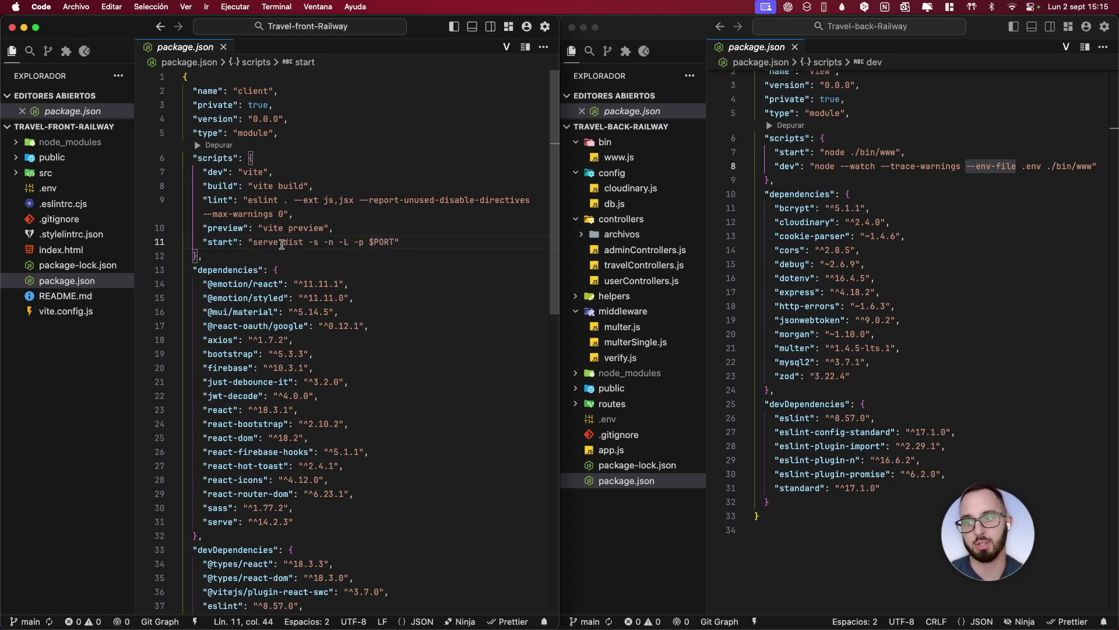
double_click(315, 242)
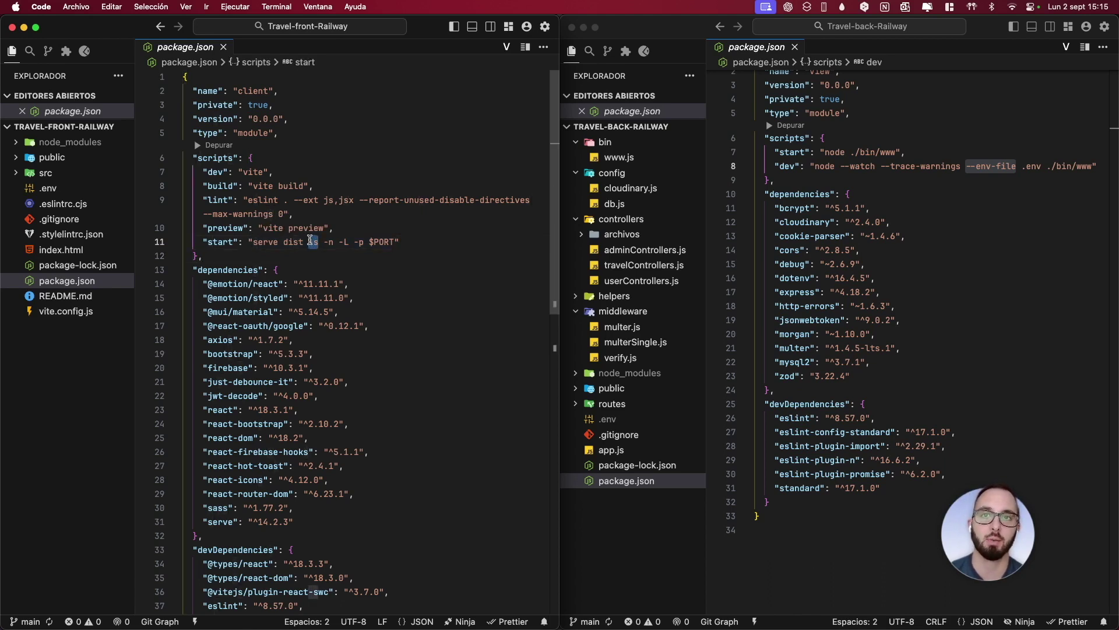
left_click_drag(324, 242, 349, 245)
left_click(348, 250)
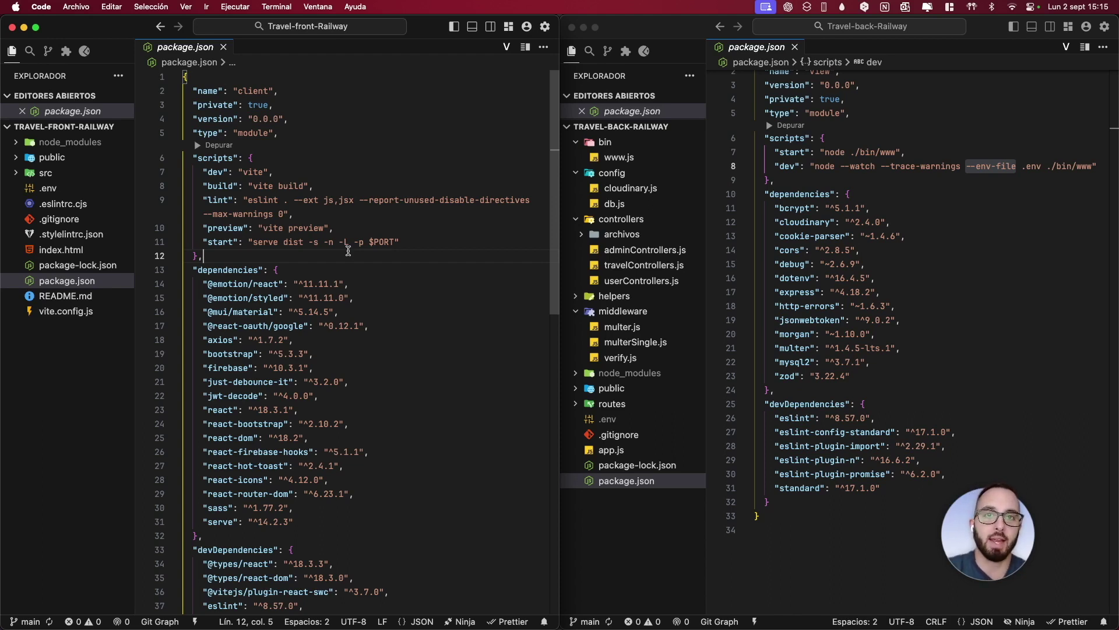
Confirm the start script reads 'serve dist -s -n -L -p $PORT'
left_click_drag(349, 242, 393, 242)
left_click(330, 242)
left_click(400, 257)
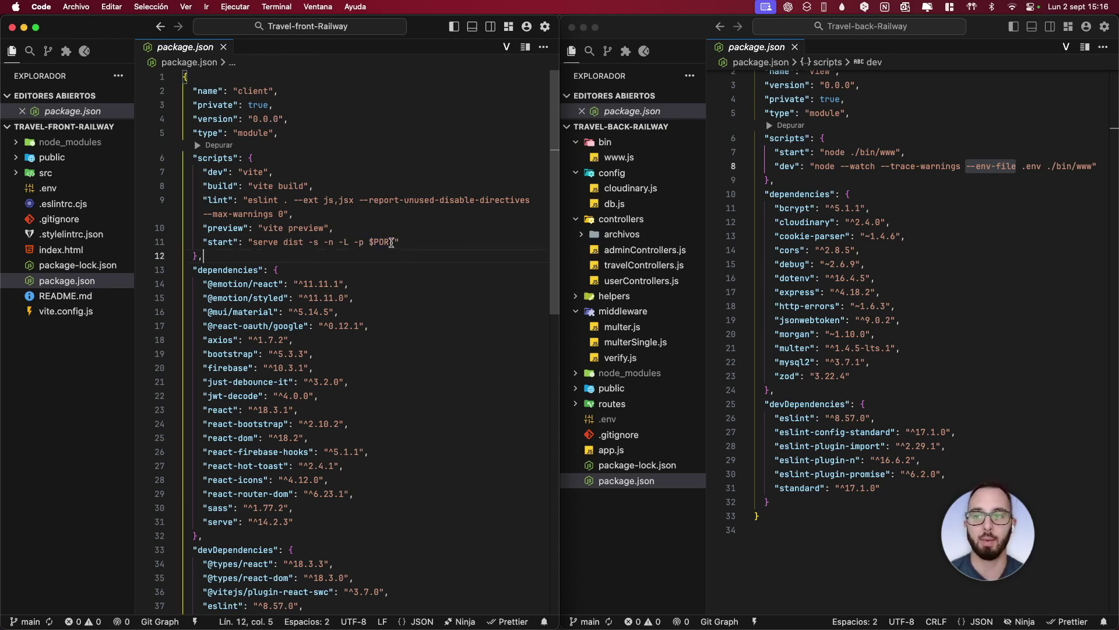
left_click(407, 242)
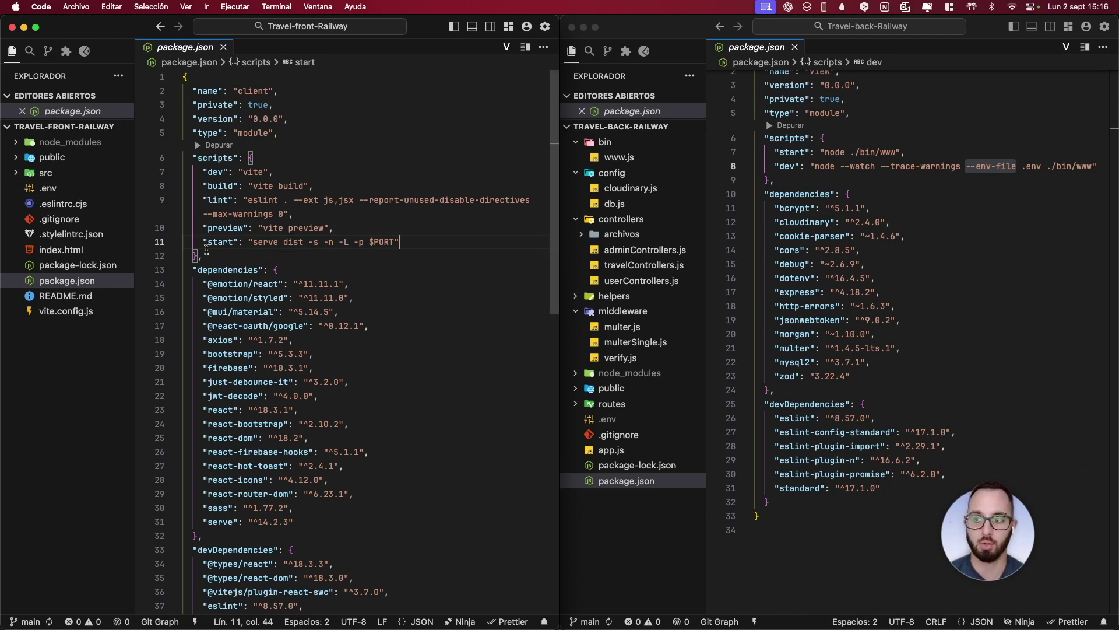
left_click_drag(408, 242, 203, 238)
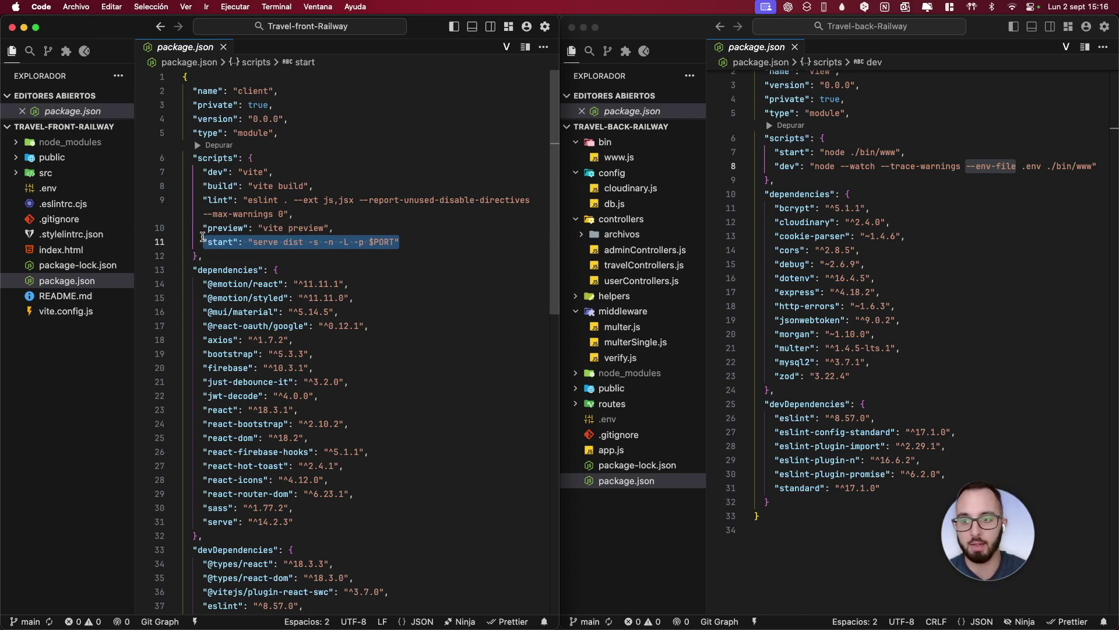
key("super+Tab")
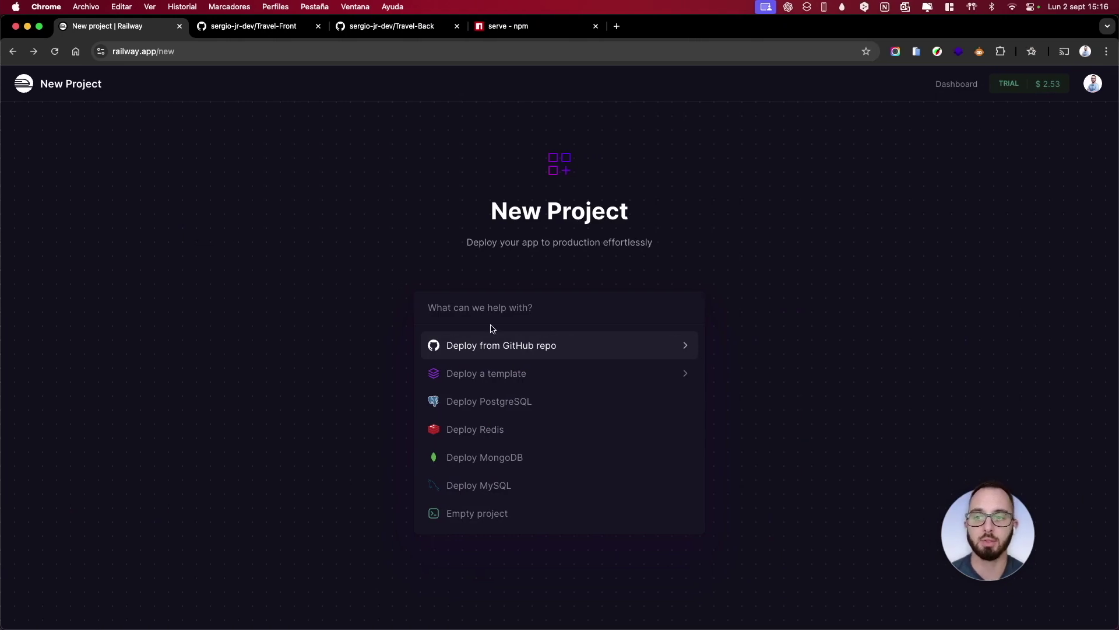
Deploy from GitHub repo, selecting the Travel-Front repository and deploying it immediately
left_click(494, 344)
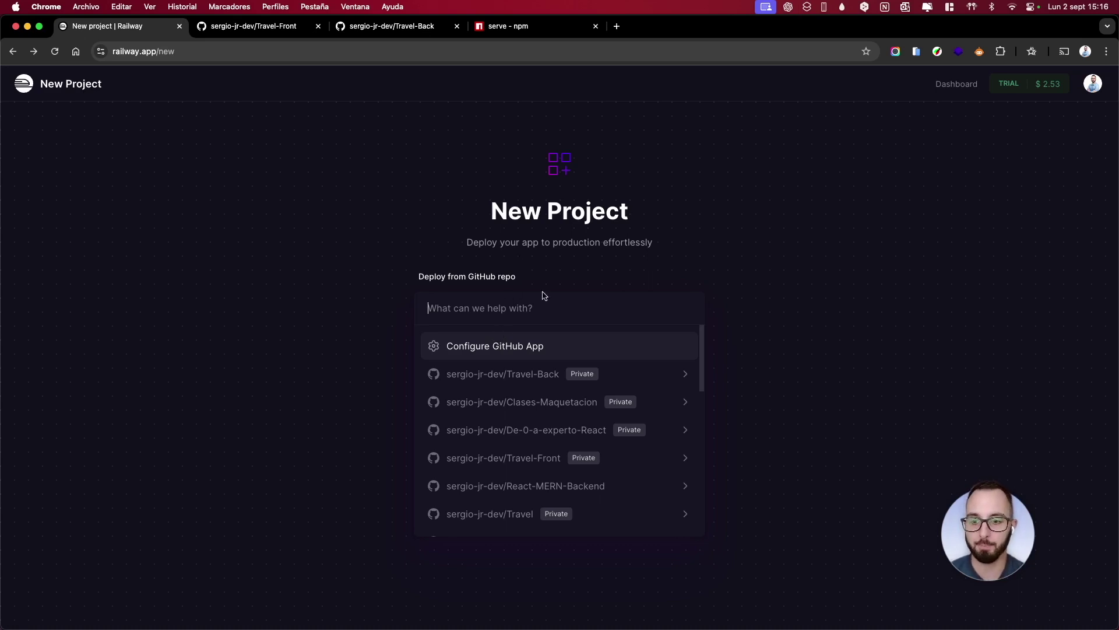
left_click(540, 455)
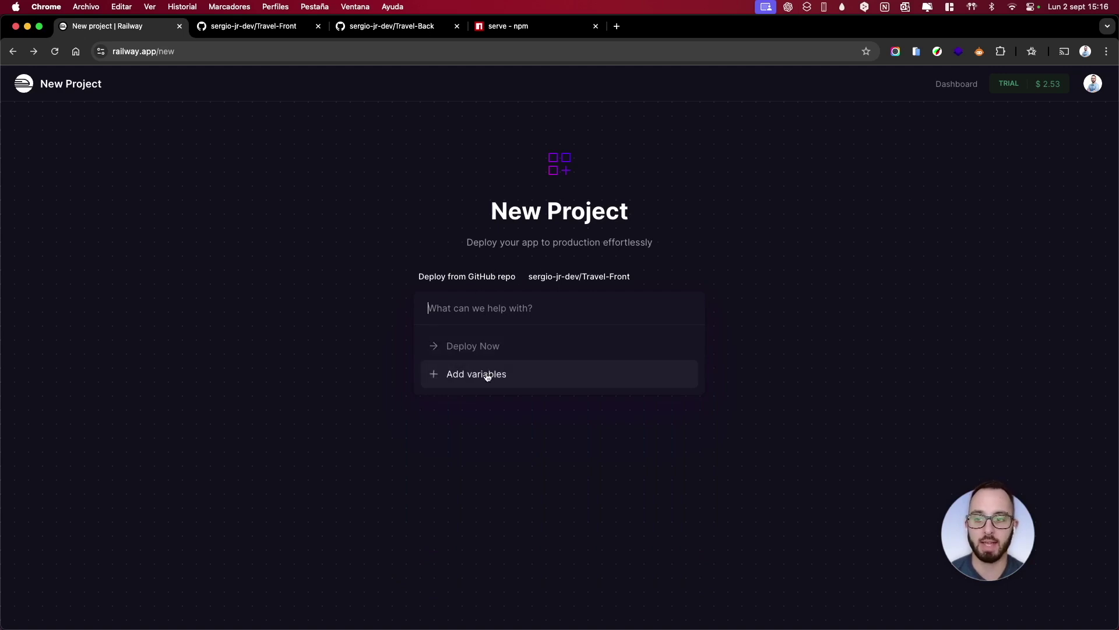
left_click(488, 356)
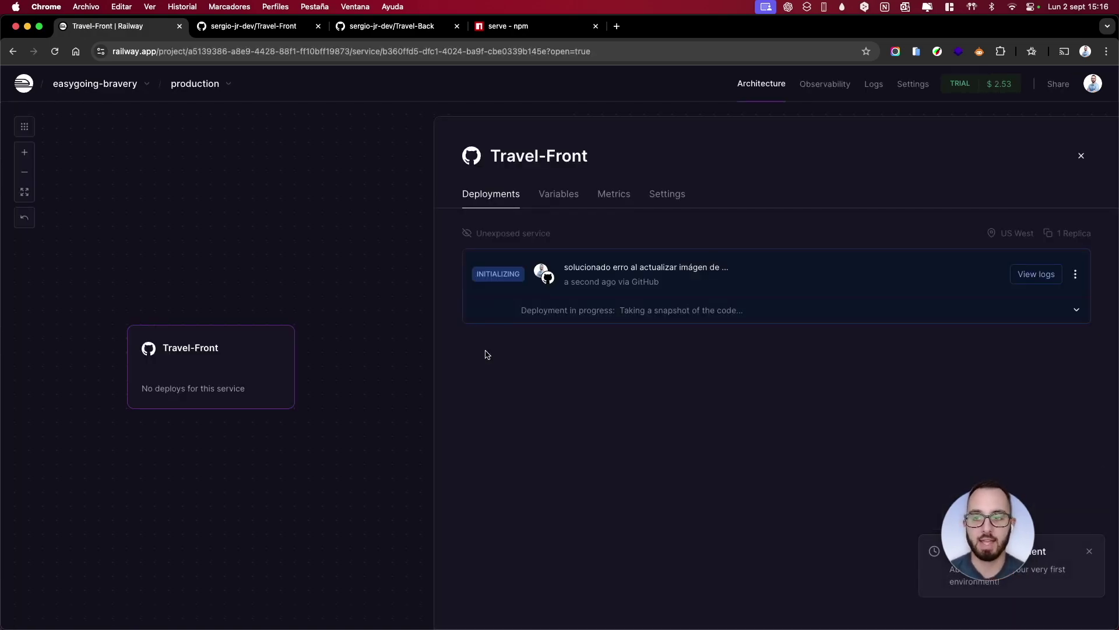
key("ctrl+Left")
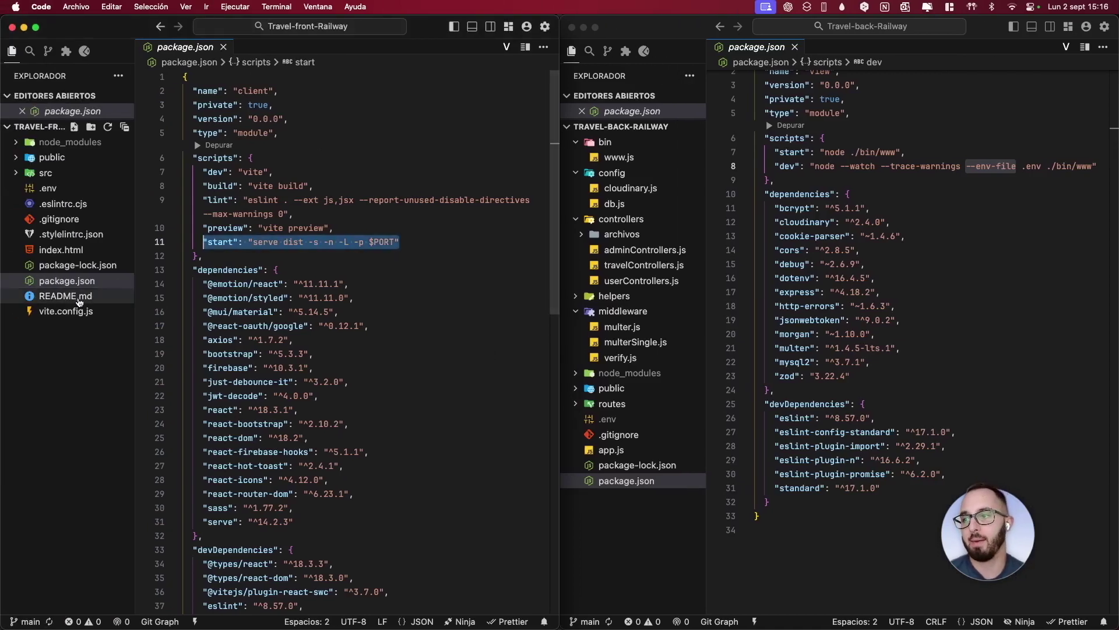
Open the Travel-front .env file and check the VITE_BASE_URL line
mouse_move(73, 310)
left_mouse_down()
mouse_move(87, 272)
mouse_move(74, 293)
left_mouse_up()
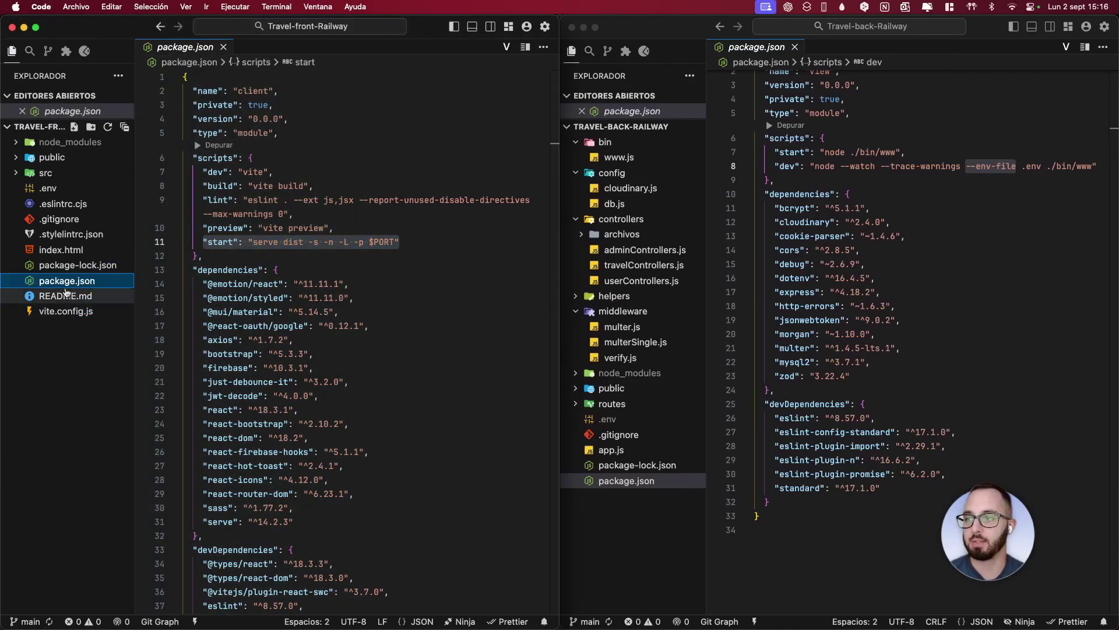
left_click(48, 188)
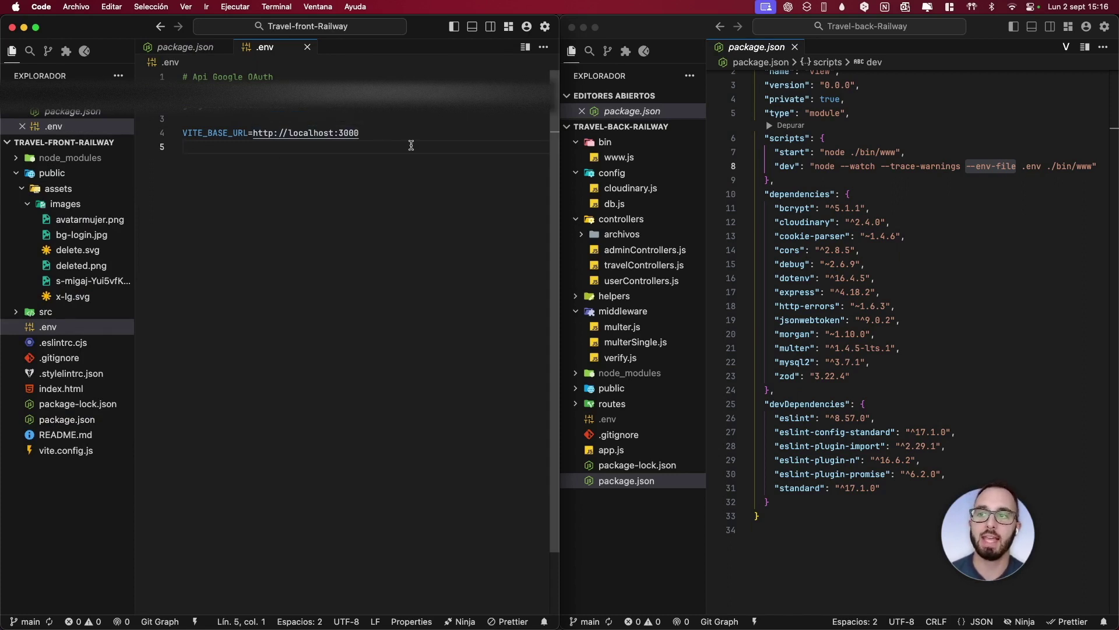
left_click_drag(388, 132, 180, 133)
left_click(228, 176)
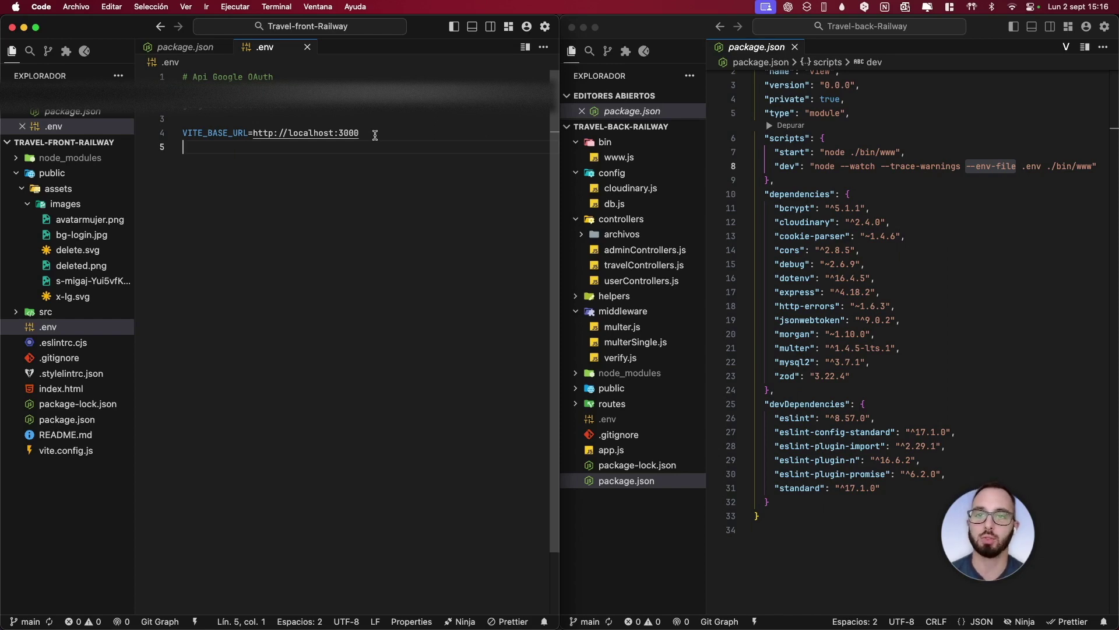
key("super+Tab")
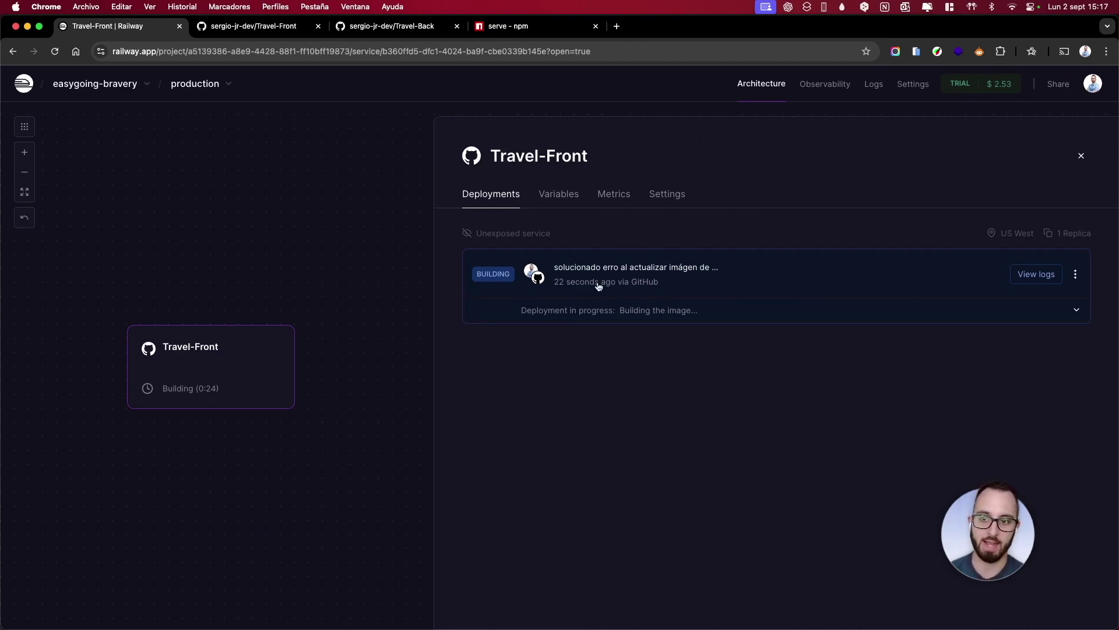
Review Travel-Front's build and deploy logs: built in 31.64 s, serving on port 8080
left_click(1036, 281)
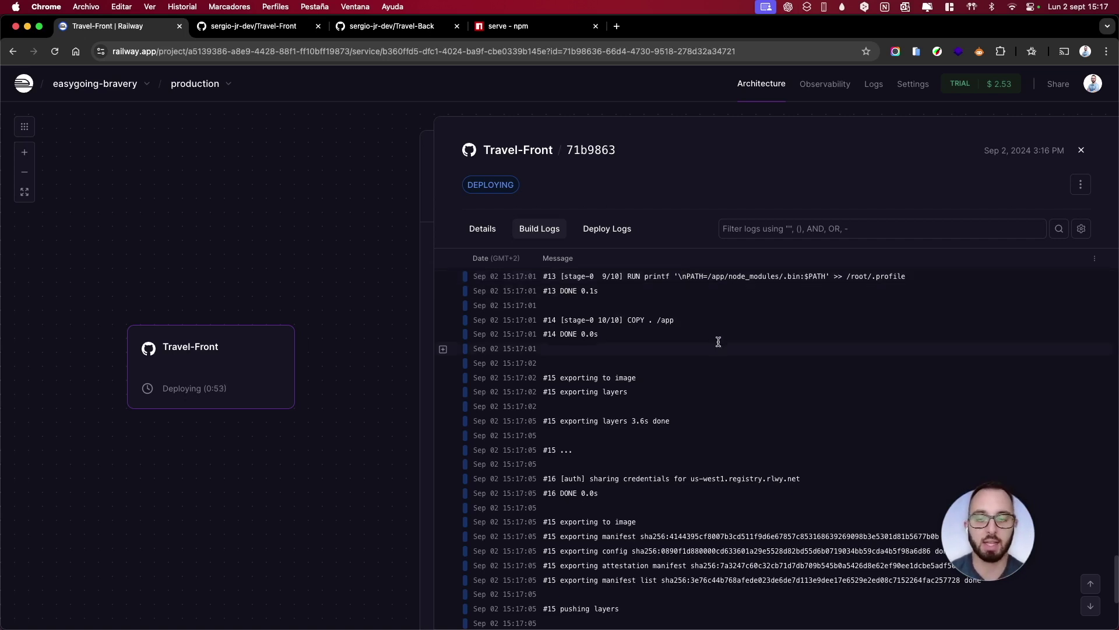
scroll(718, 342, "down", 3)
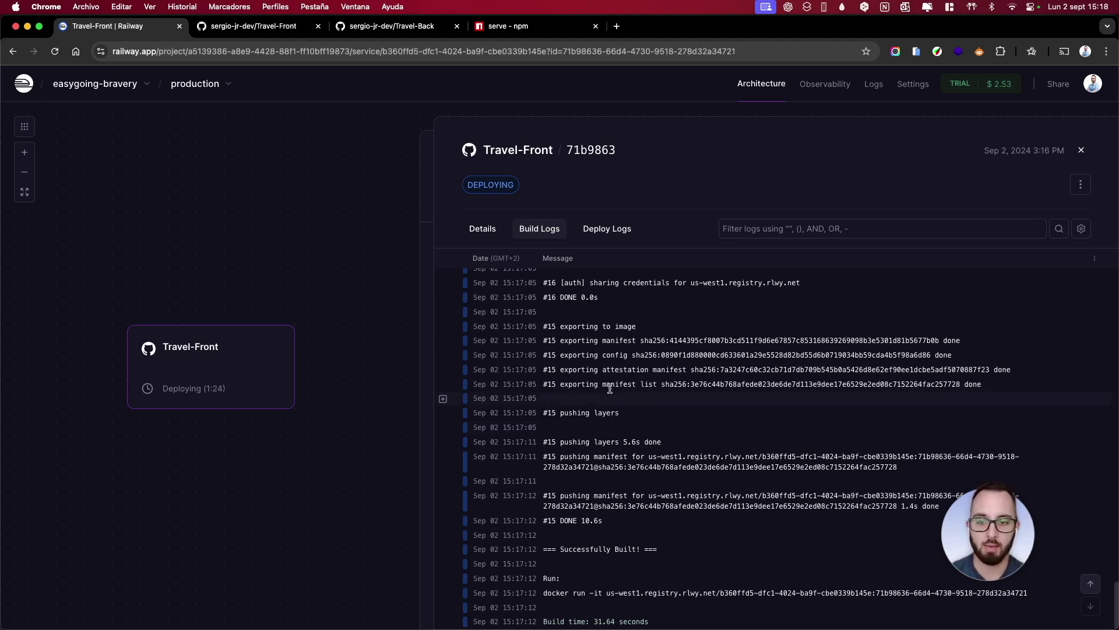
left_click(607, 239)
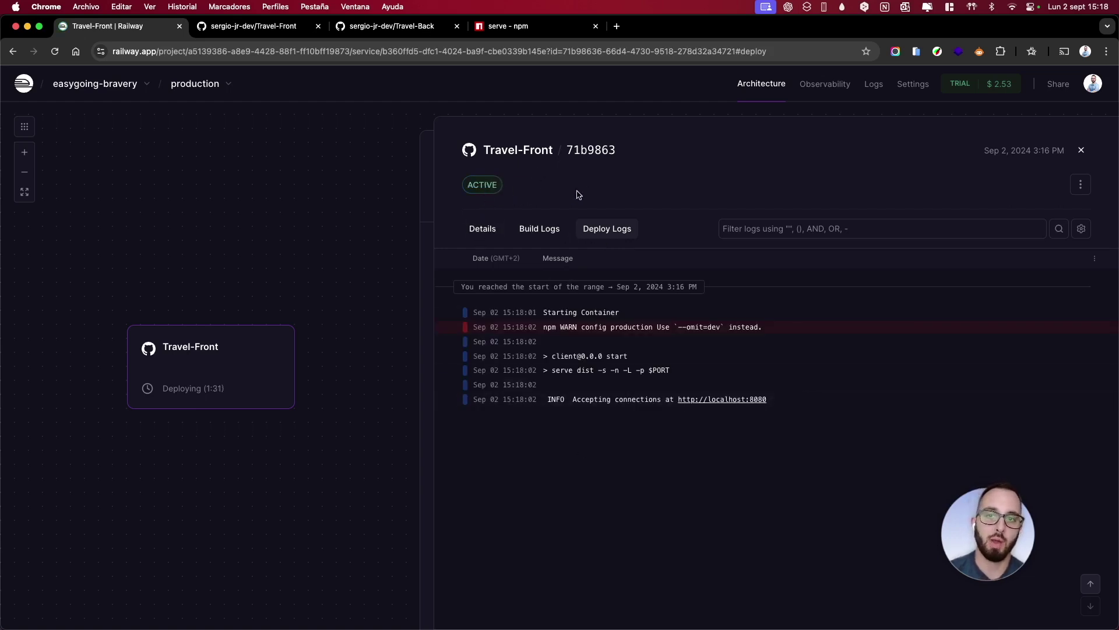
left_click(1081, 151)
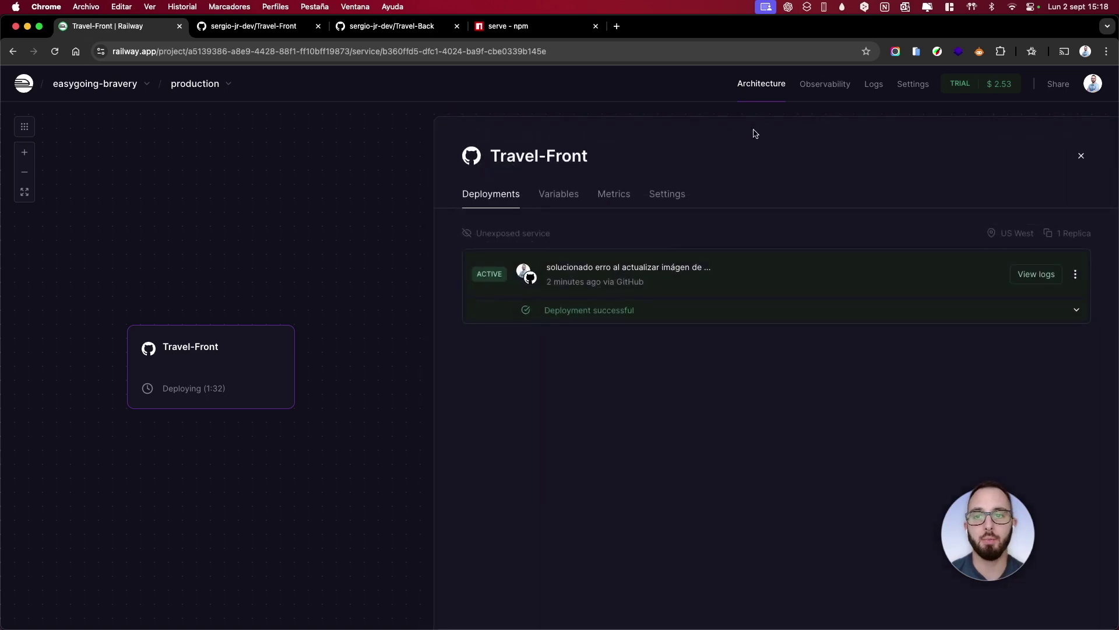
Add the suggested VITE_BASE_URL and VITE_GOOGLE_CLIENT_ID variables to the Travel-Front service
left_click(561, 196)
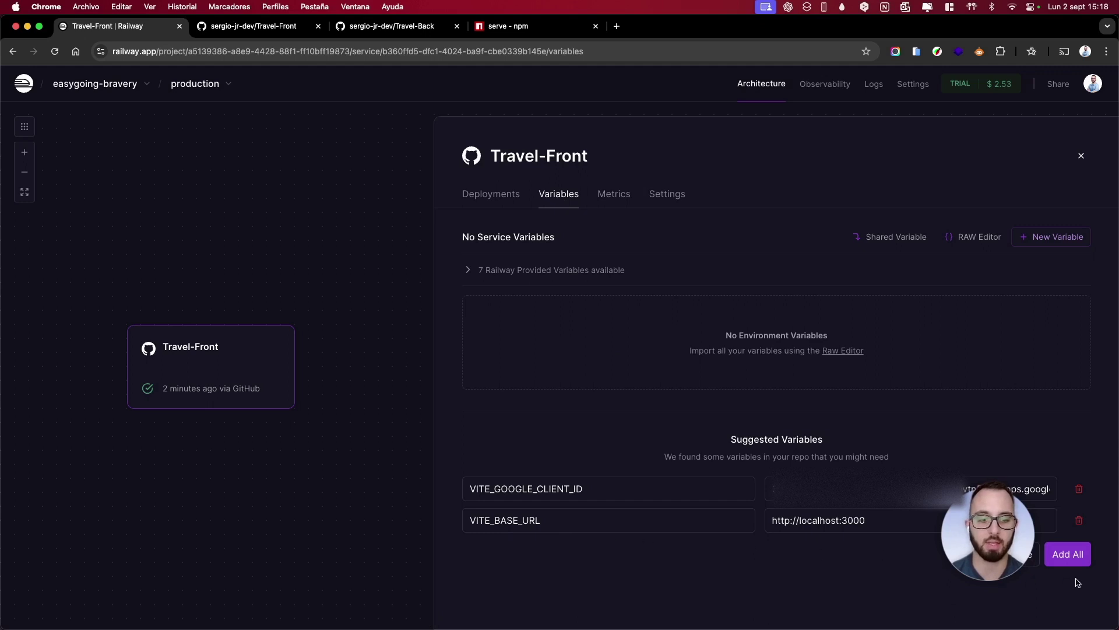
left_click(1068, 553)
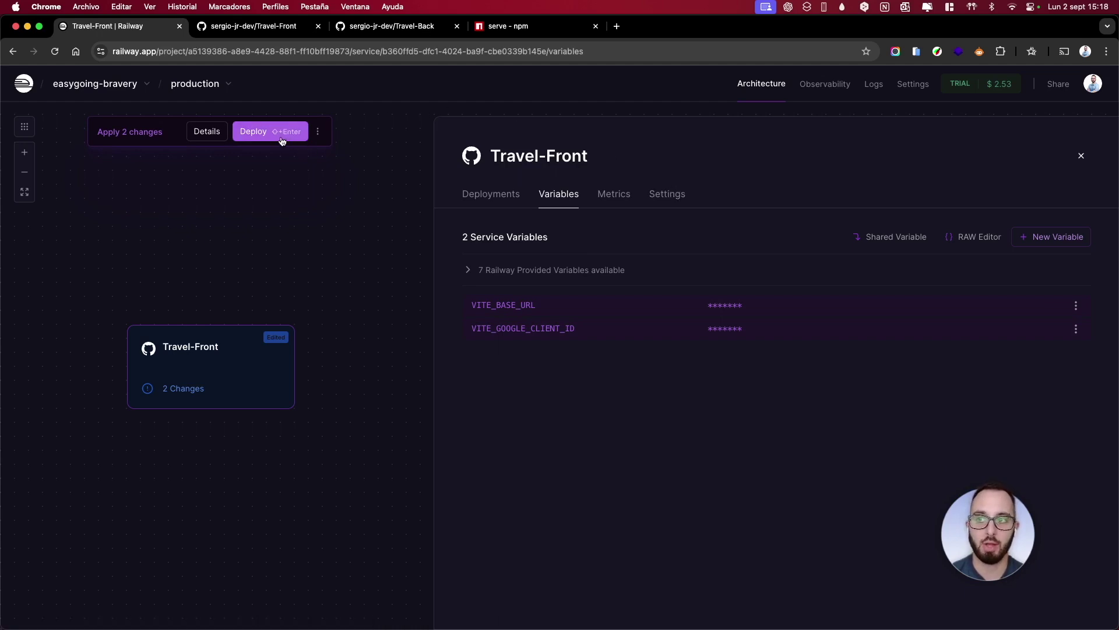
left_click(666, 196)
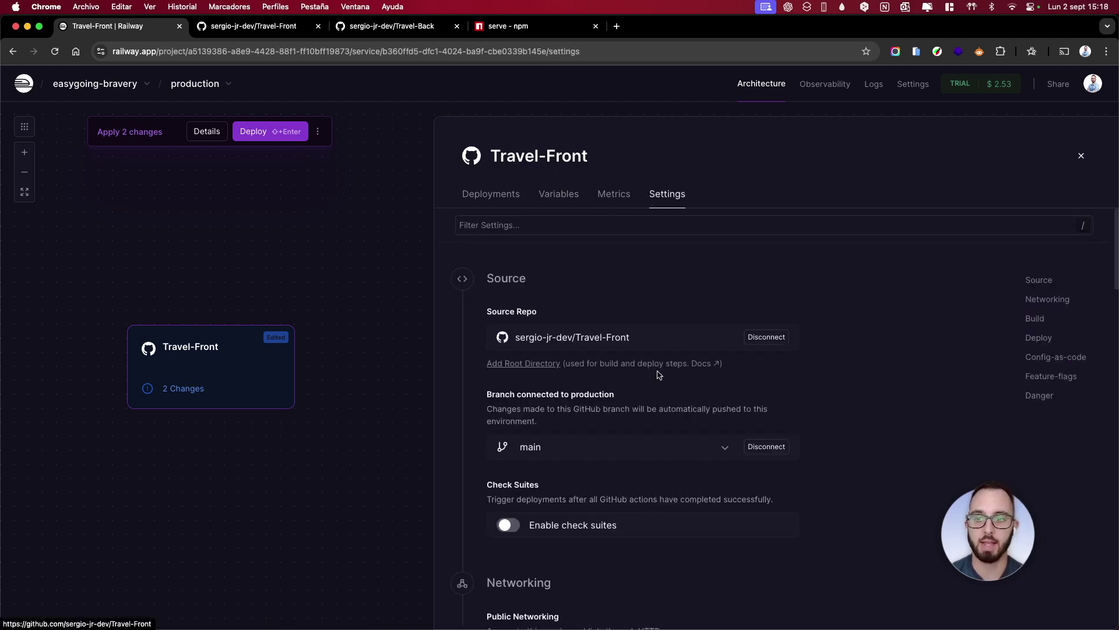
Generate and test the travel-front-production.up.railway.app domain, then deploy the two variable changes
scroll(659, 375, "down", 5)
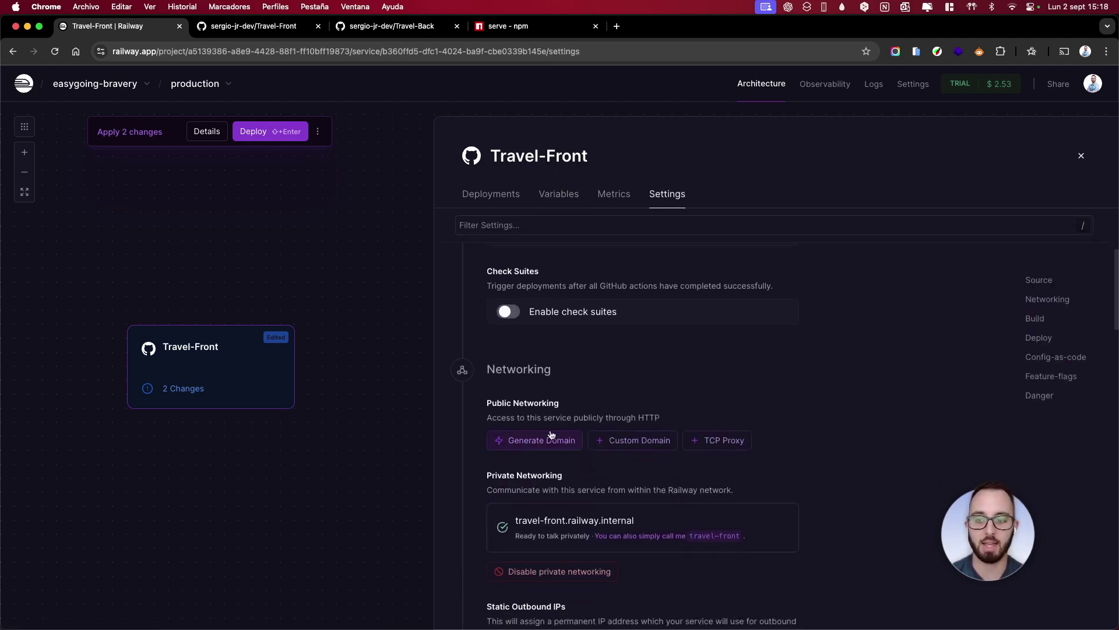
left_click(542, 441)
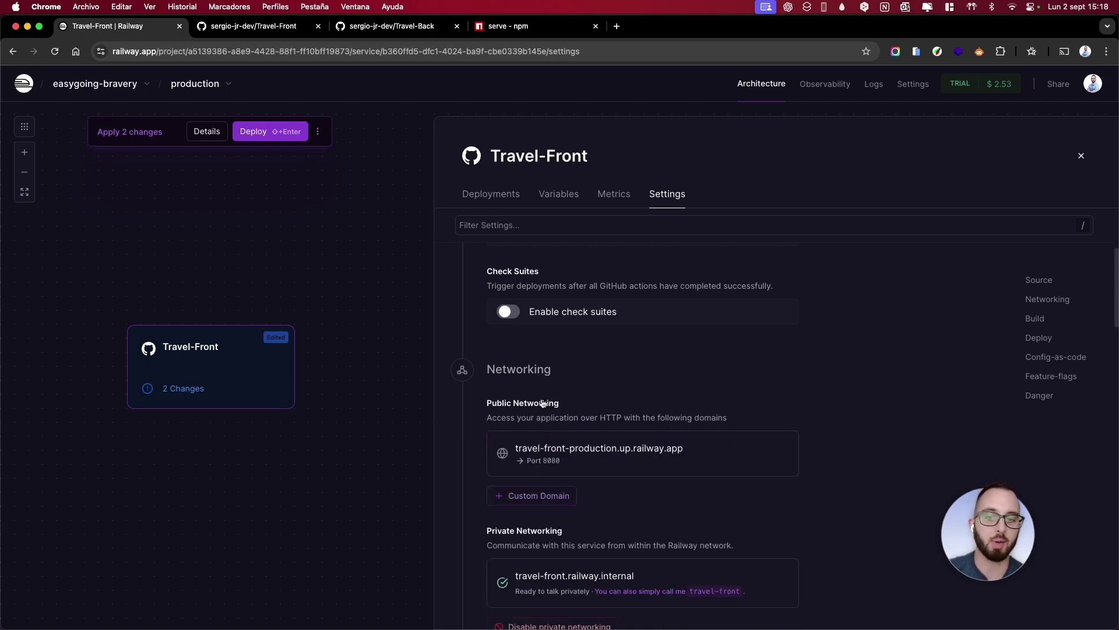
left_click(541, 449)
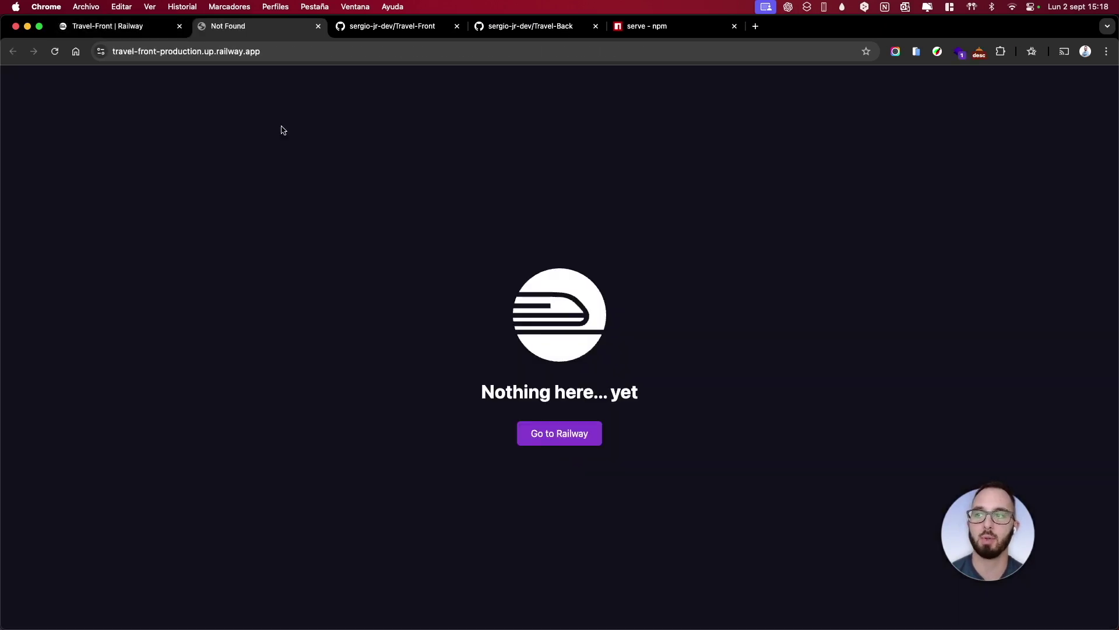
left_click(55, 51)
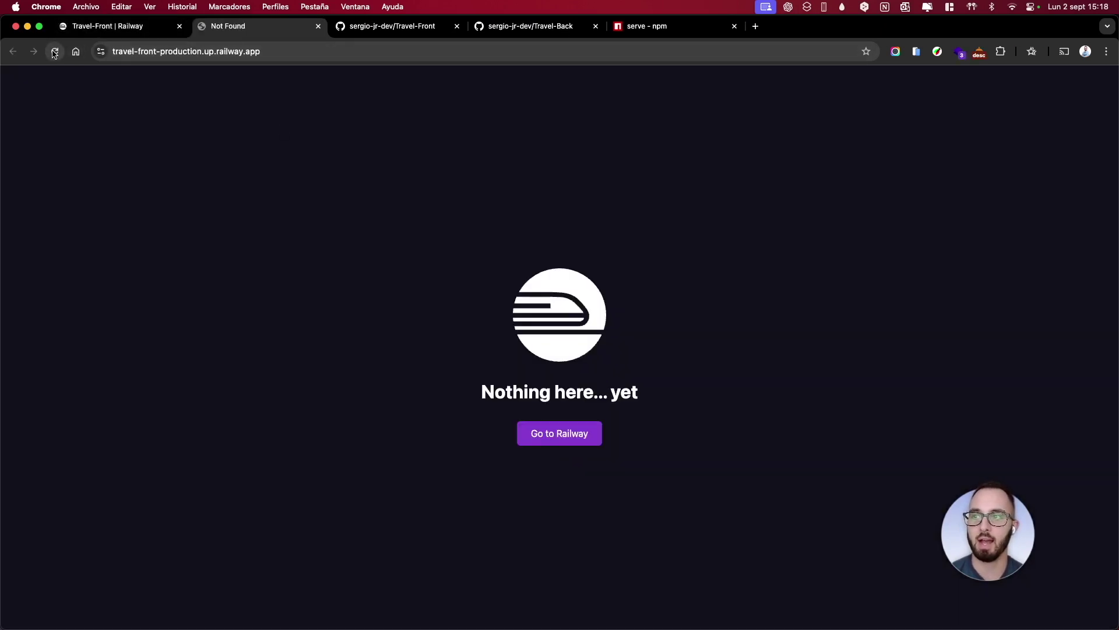
left_click(318, 26)
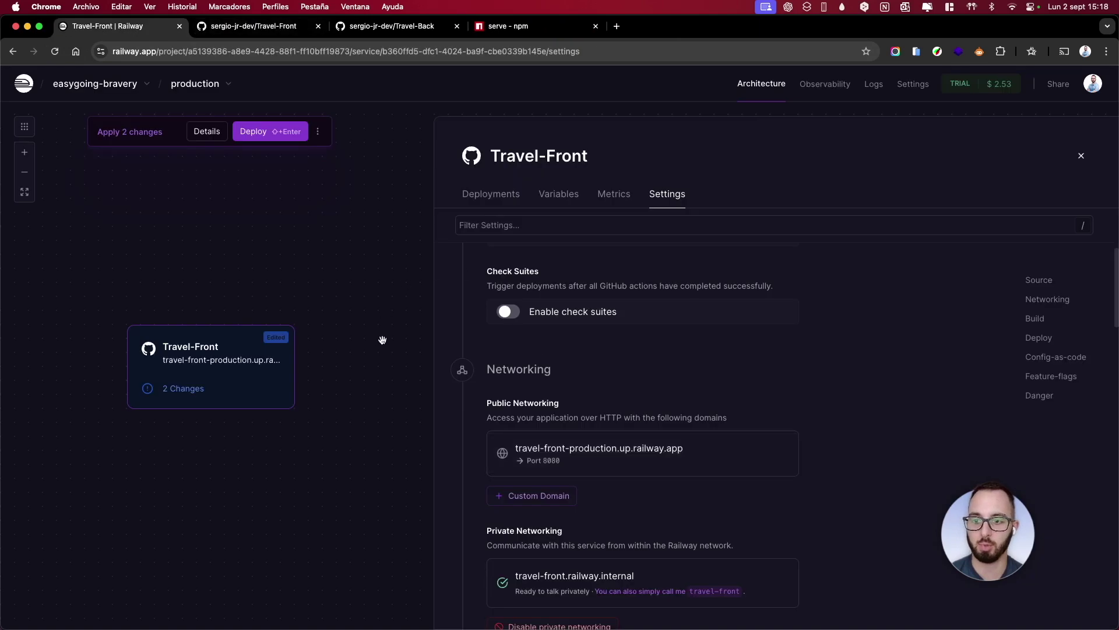
left_click(260, 138)
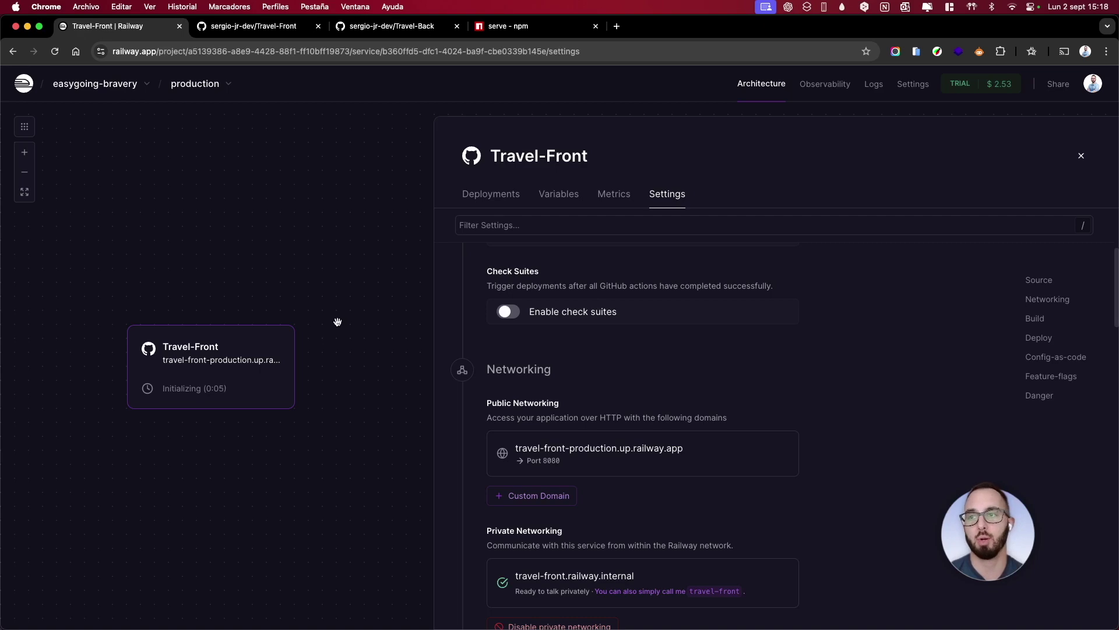
key("ctrl+Left")
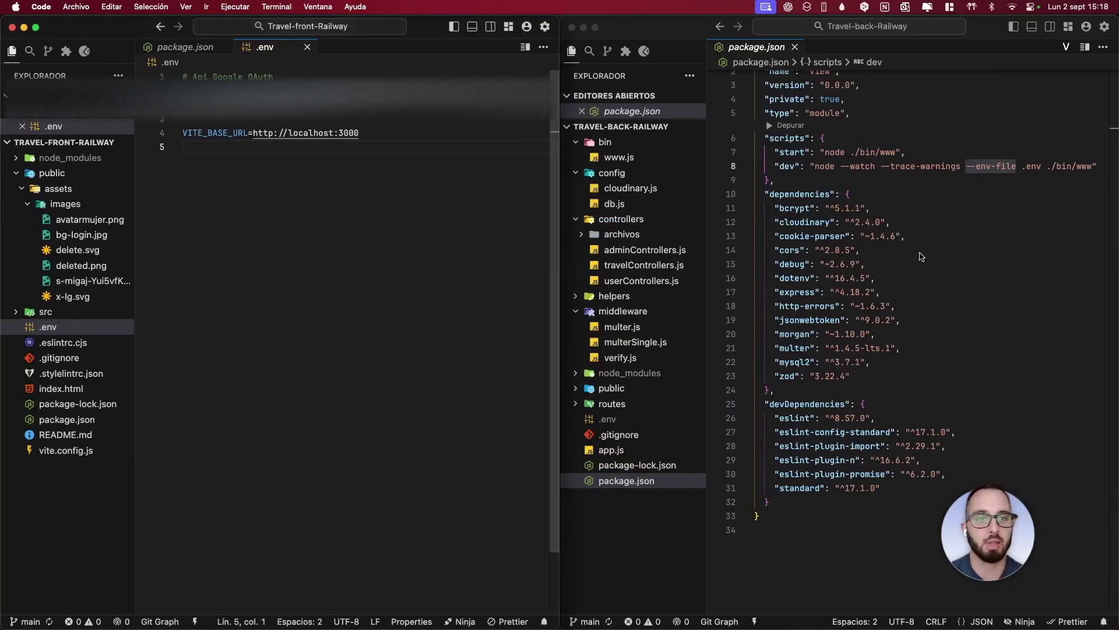
Review the back-end start and dev (--env-file .env) scripts, then check .env database and PORT=3000 lines
left_click(939, 224)
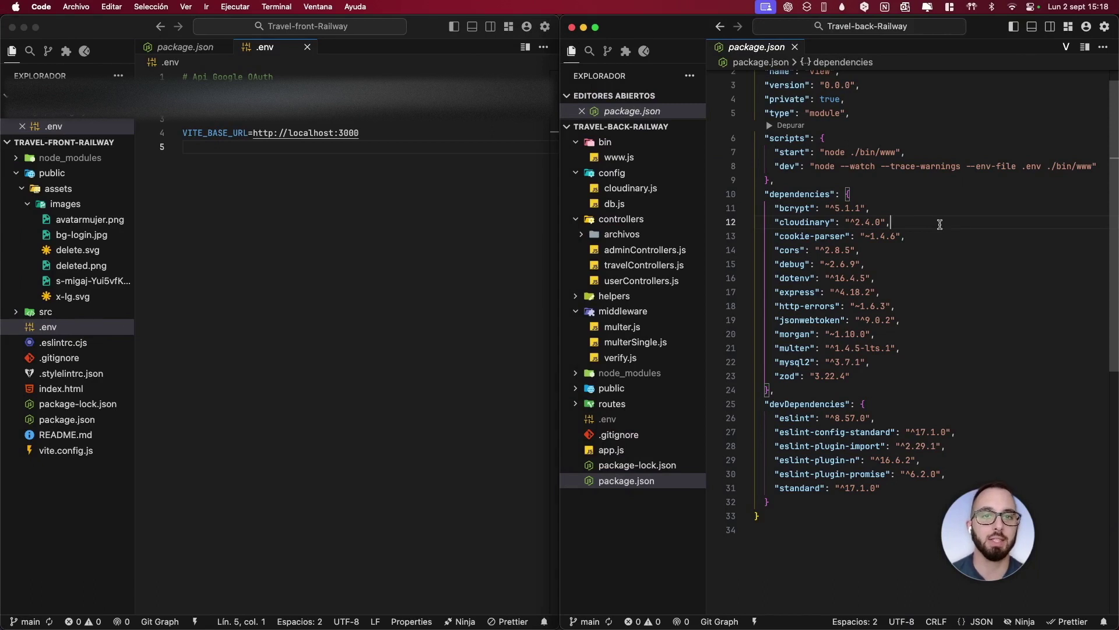
left_click_drag(906, 153, 775, 153)
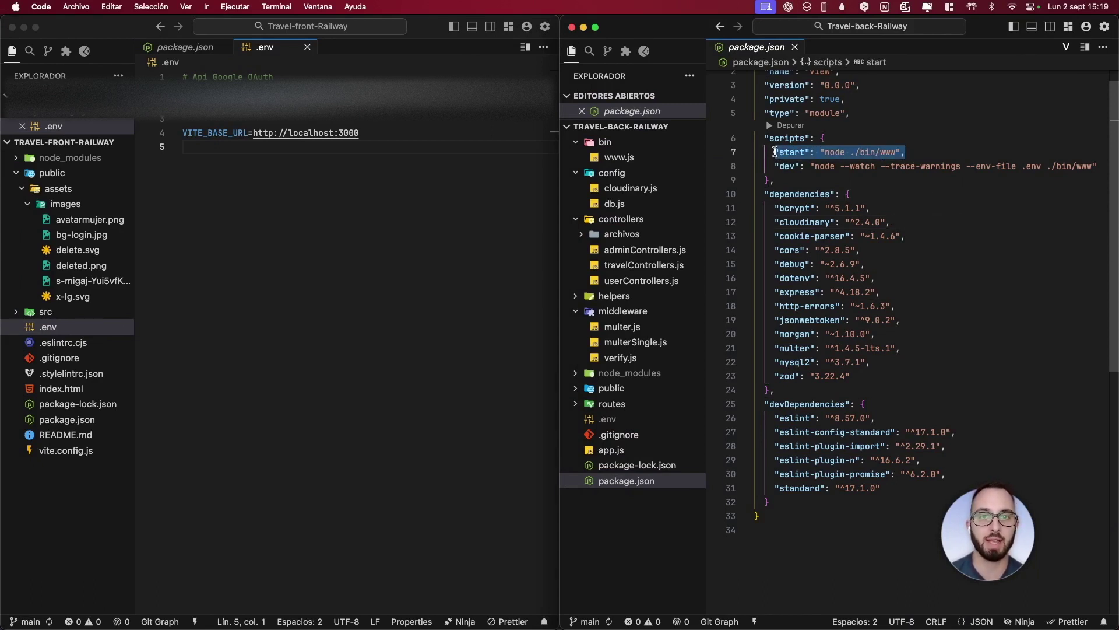
left_click(940, 218)
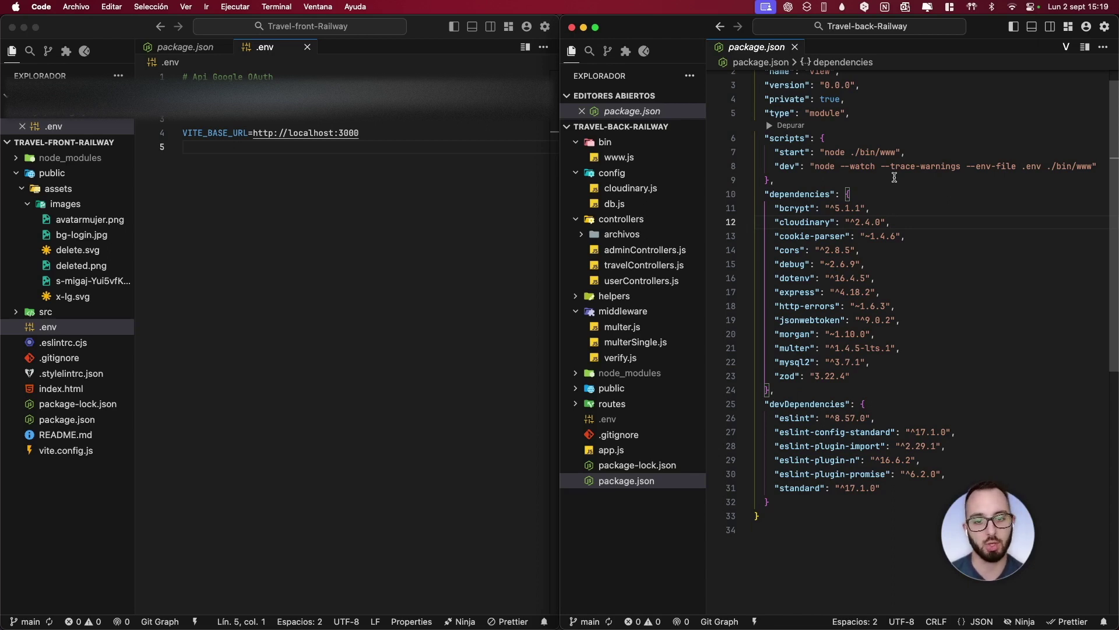
left_click(967, 165)
left_click_drag(966, 165, 1041, 169)
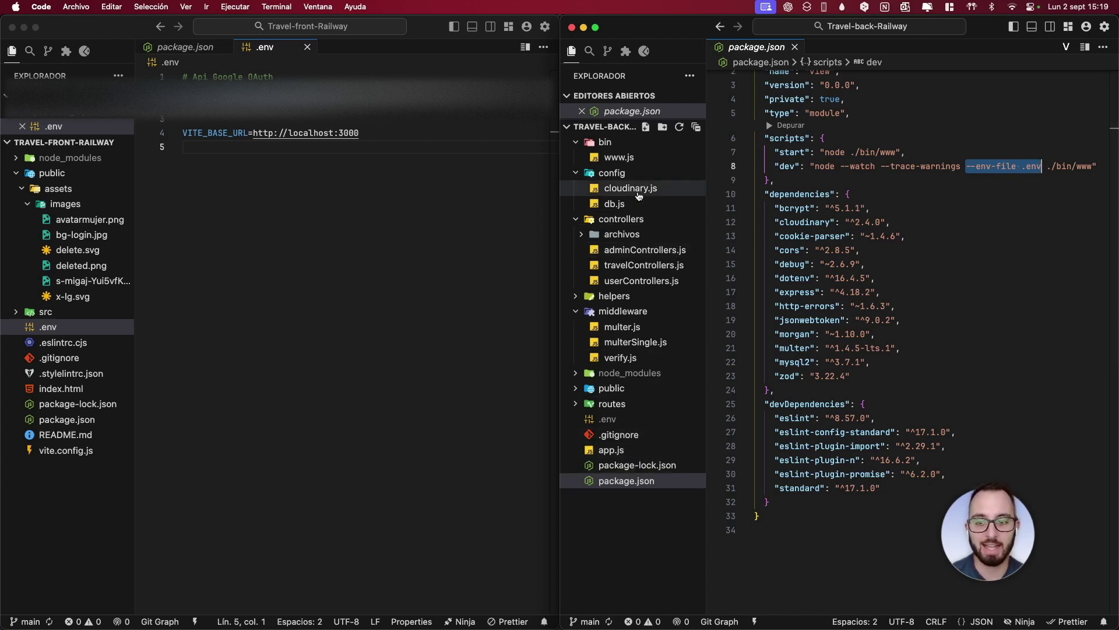
left_click_drag(910, 153, 762, 155)
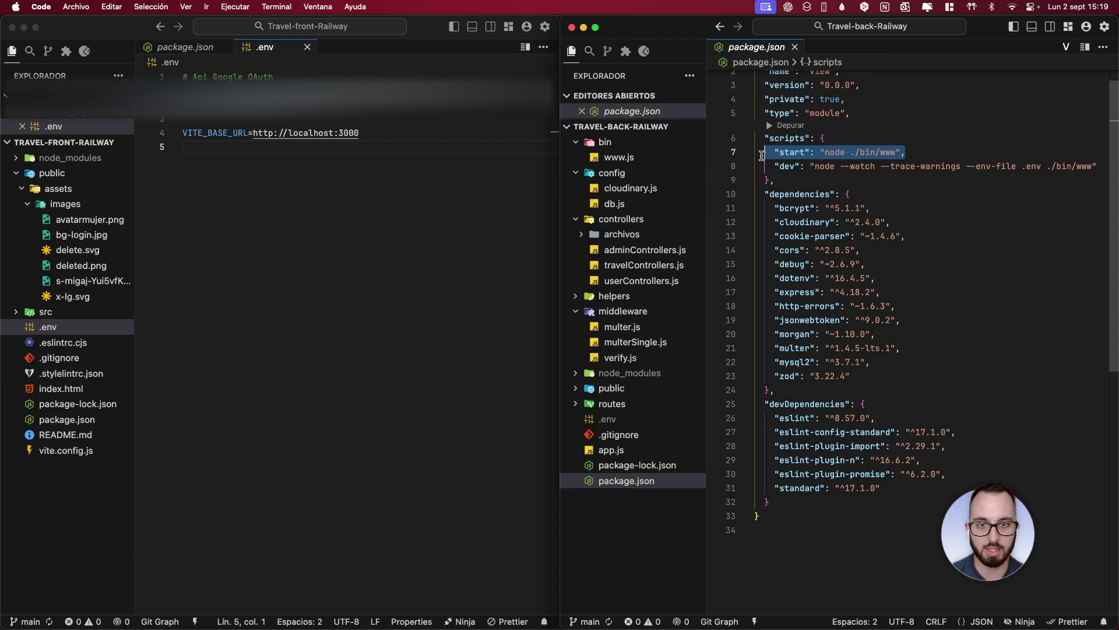
left_click_drag(606, 418, 822, 60)
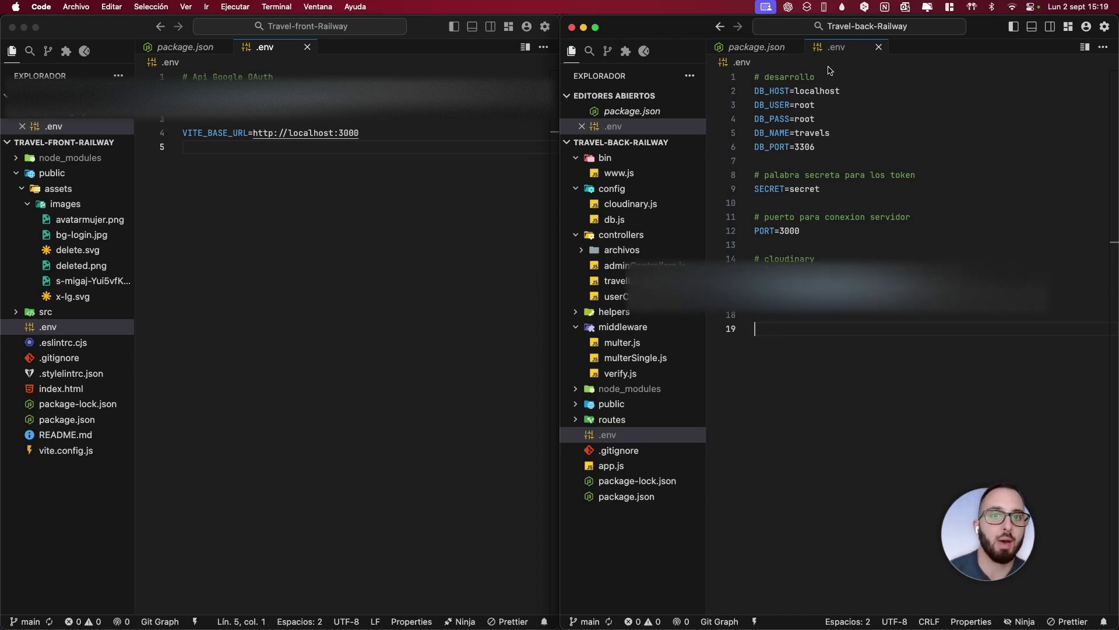
left_click_drag(816, 147, 752, 92)
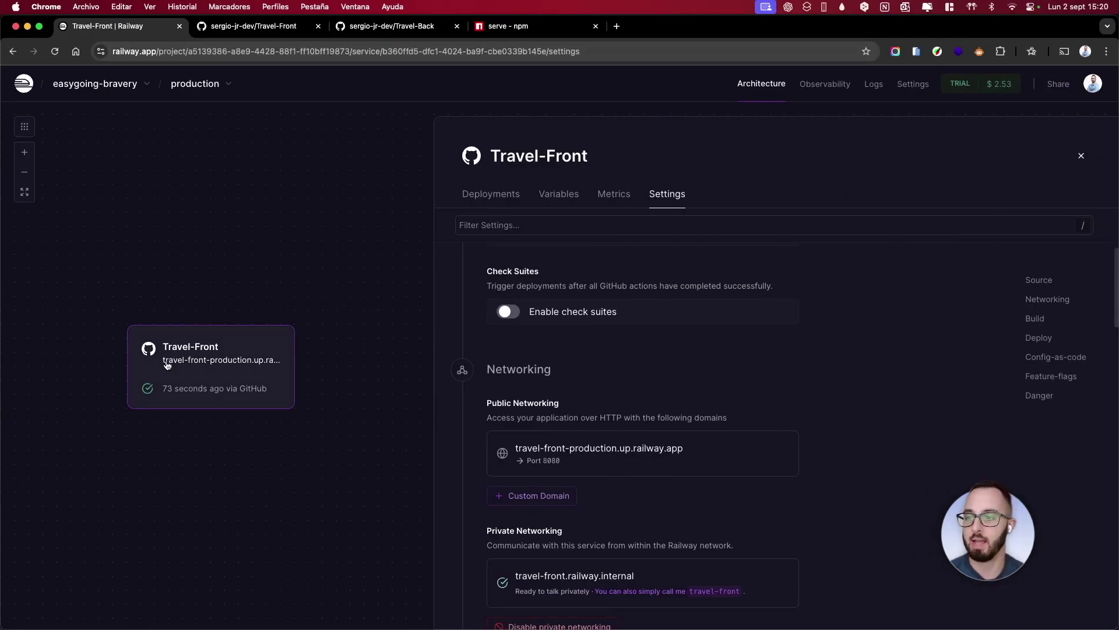
Check the front-end's public domain in a new tab, then close the Travel app tab
scroll(232, 250, "down", 1)
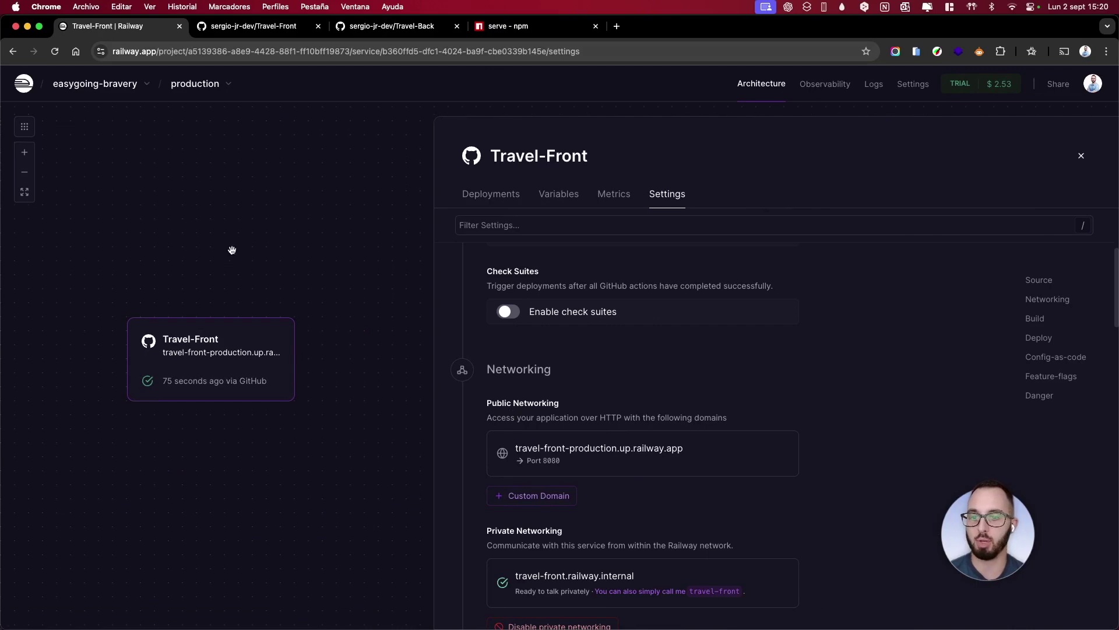
left_click(622, 451)
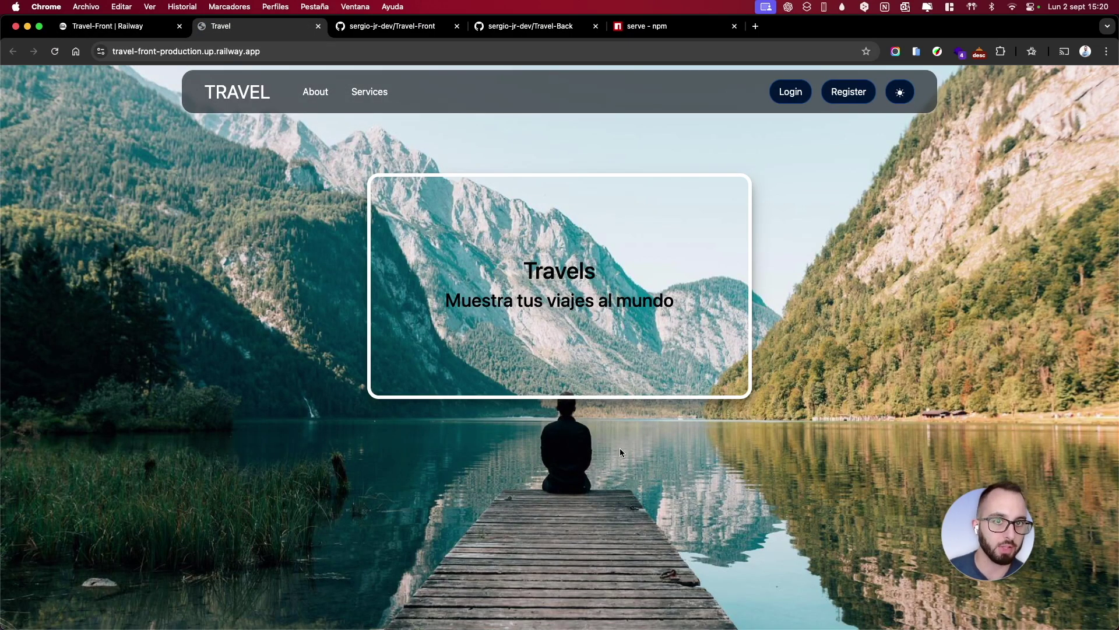
left_click(318, 26)
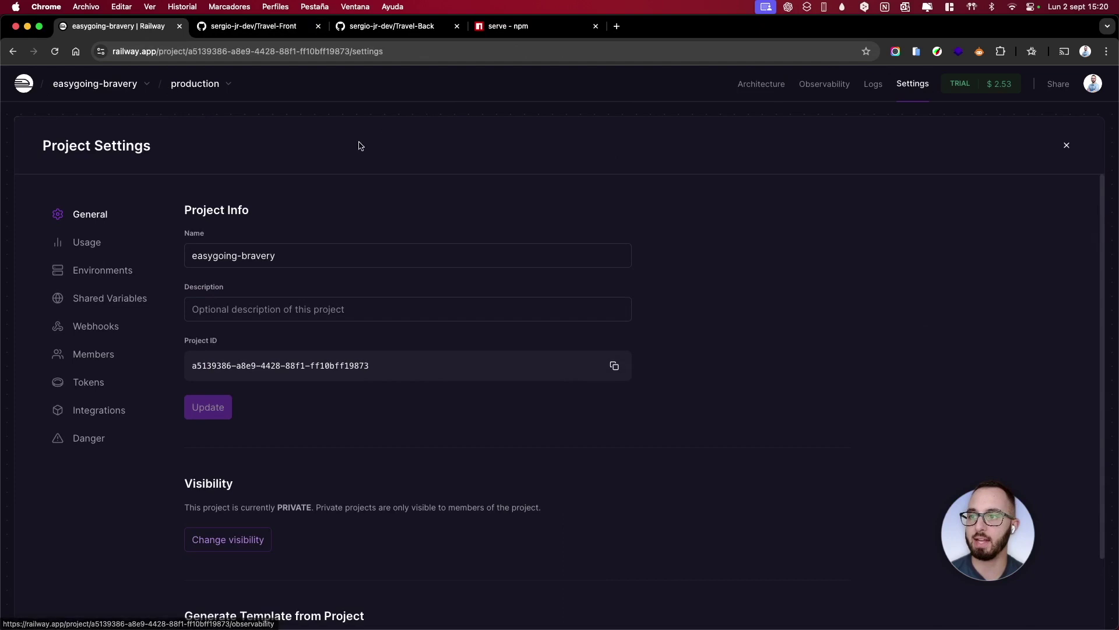
Rename the Railway project to 'Front', save it, and close project settings
triple_click(259, 262)
type("fr")
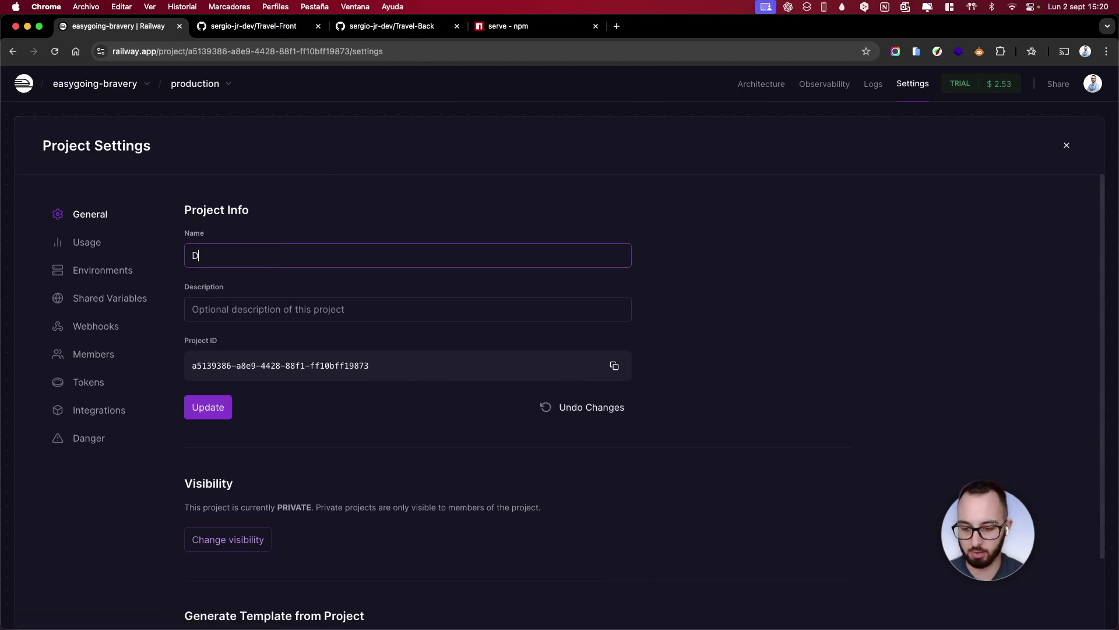
key("super+z")
type("Front")
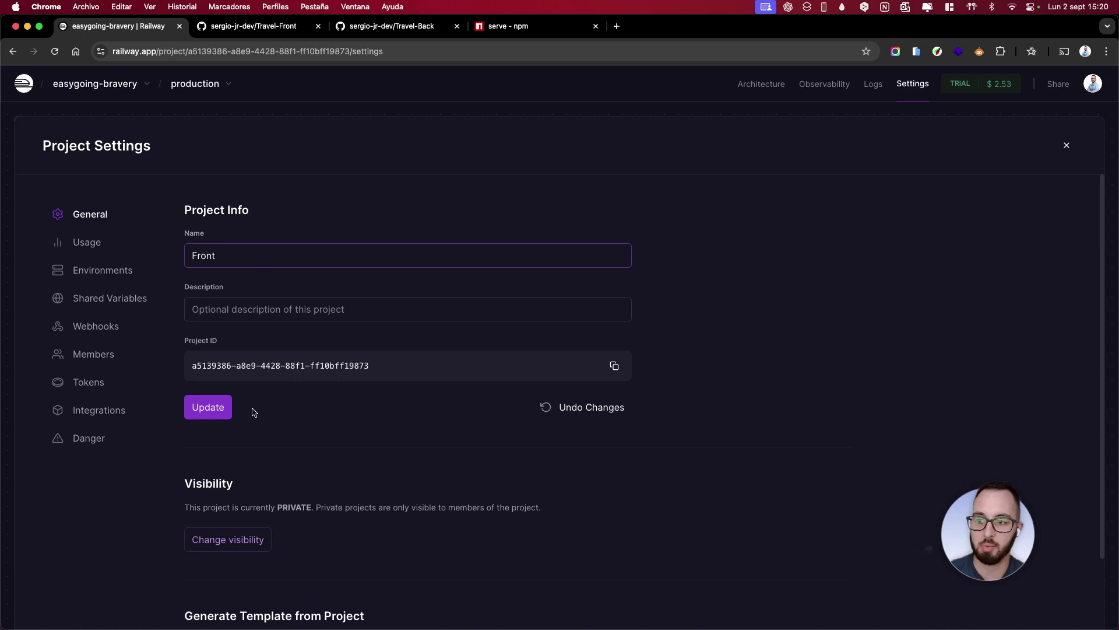
left_click(219, 410)
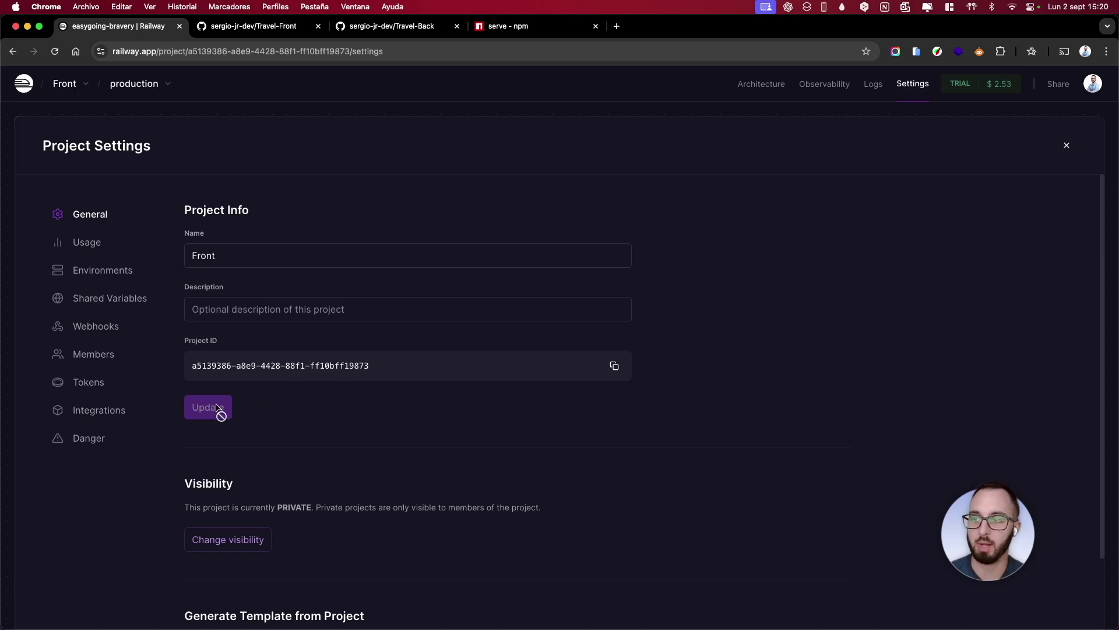
left_click(1067, 145)
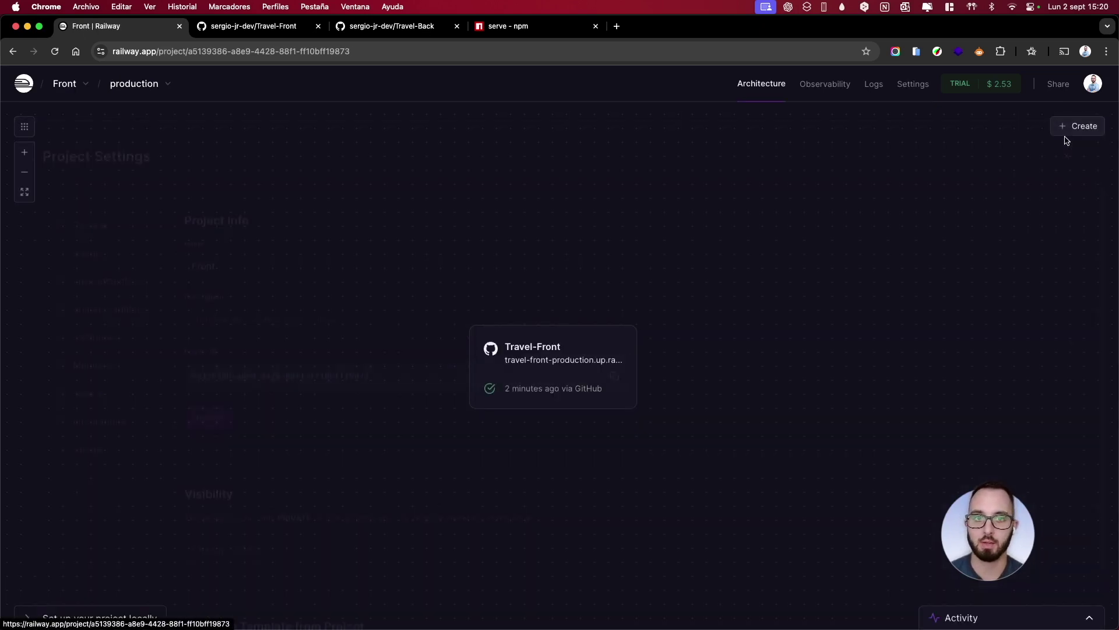
Open the Travel-Front service deployments and bring up the account dashboard tab
left_click(561, 361)
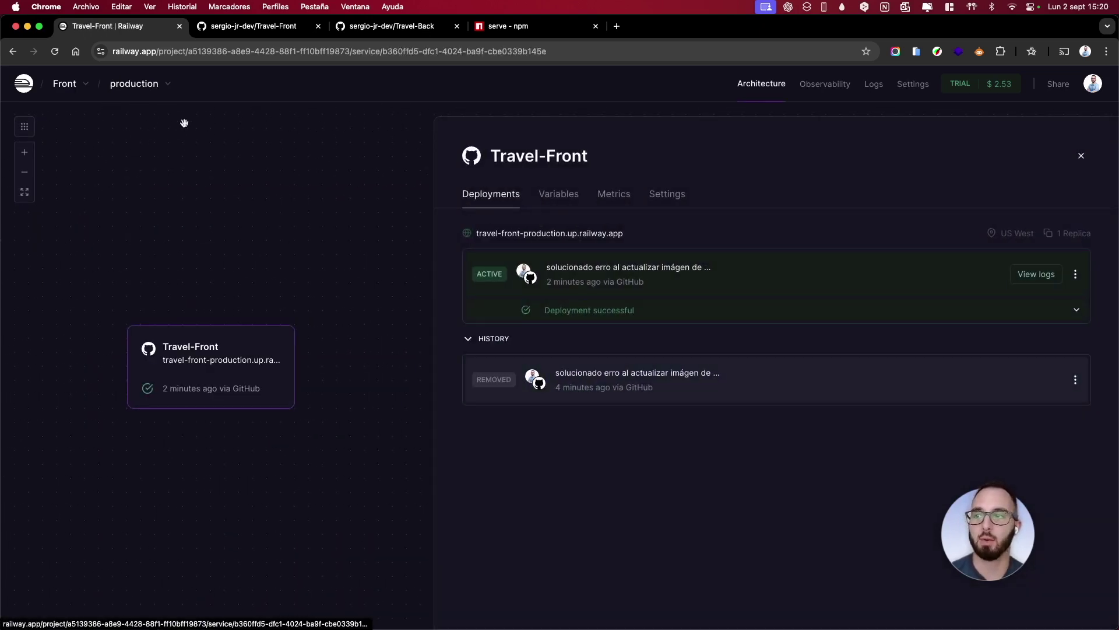
left_click(23, 83, "super")
left_click(227, 27)
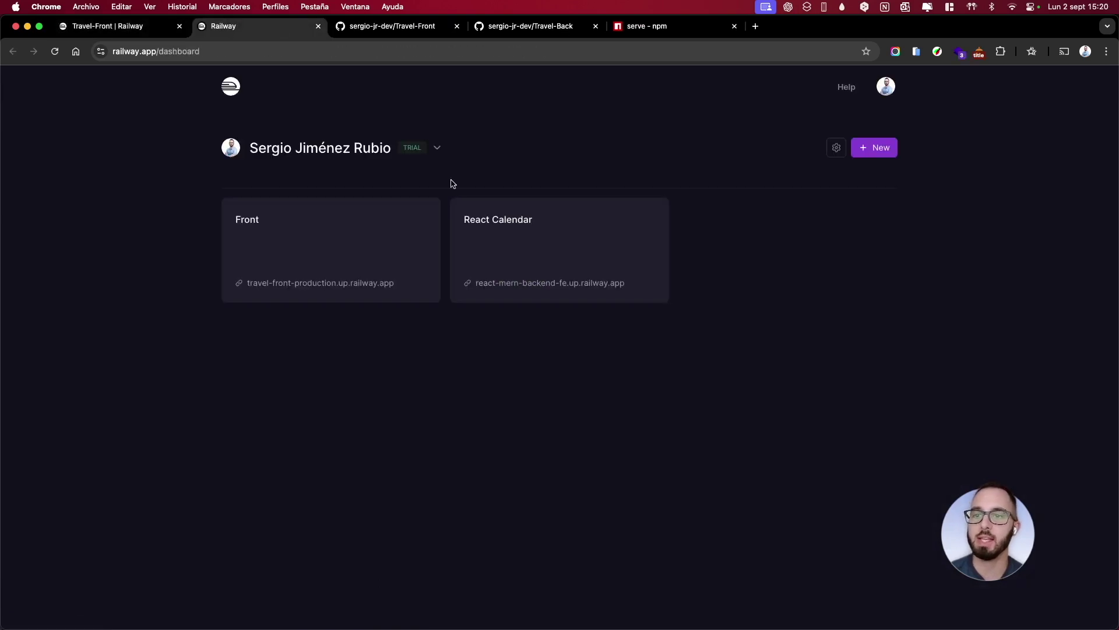
Create a new project deploying the Travel-Back GitHub repository
left_click(886, 148)
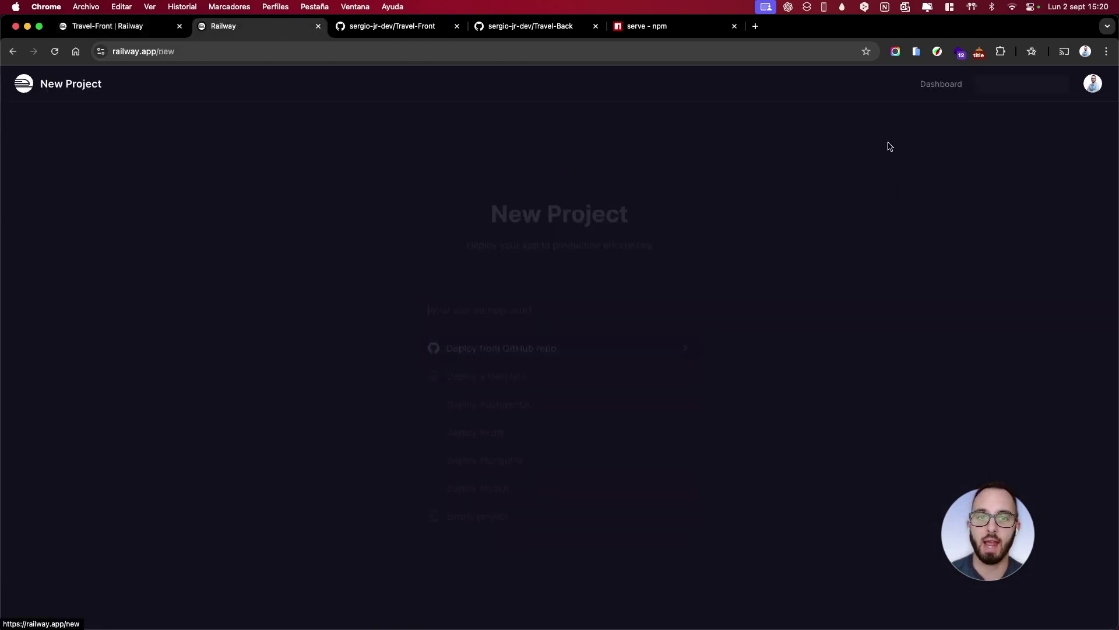
left_click(563, 348)
left_click(554, 373)
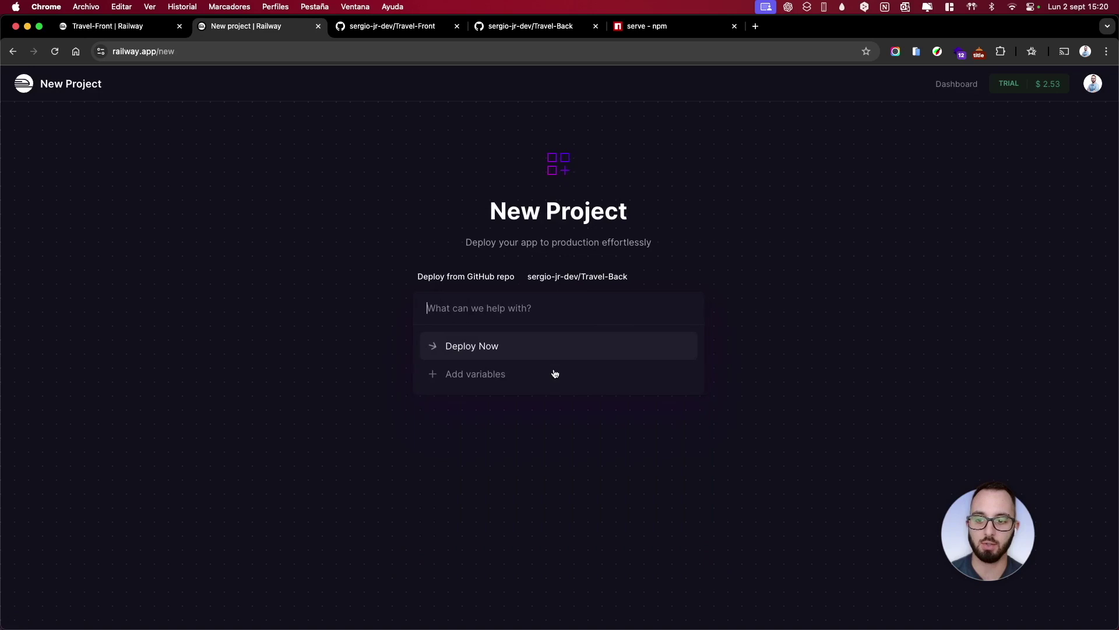
left_click(522, 352)
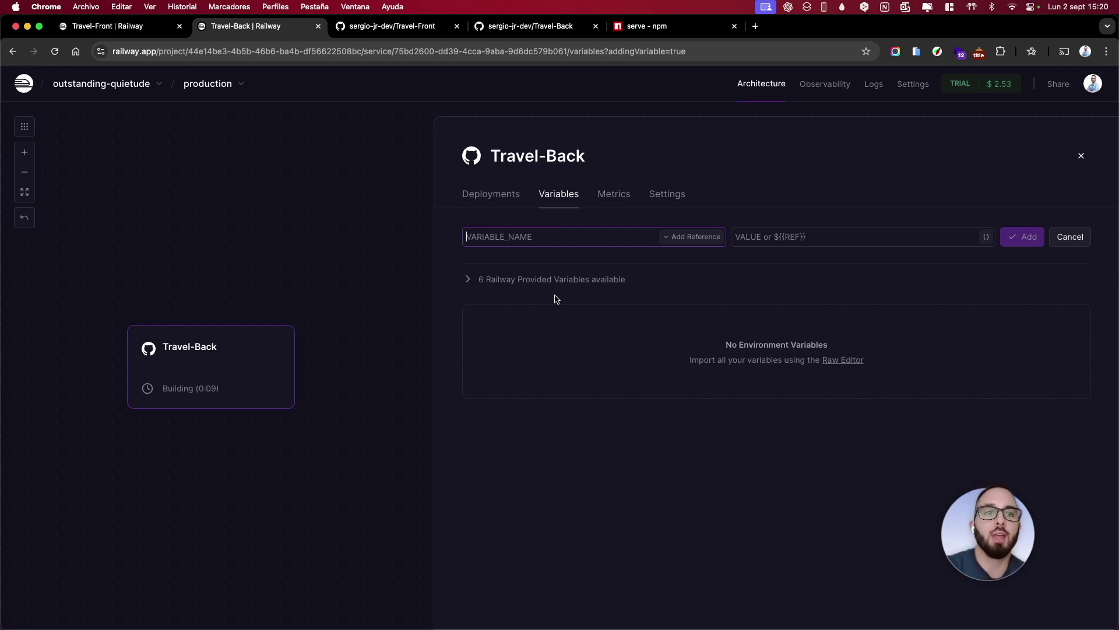
Check the Travel-Back build and open its Variables RAW Editor
left_click(501, 195)
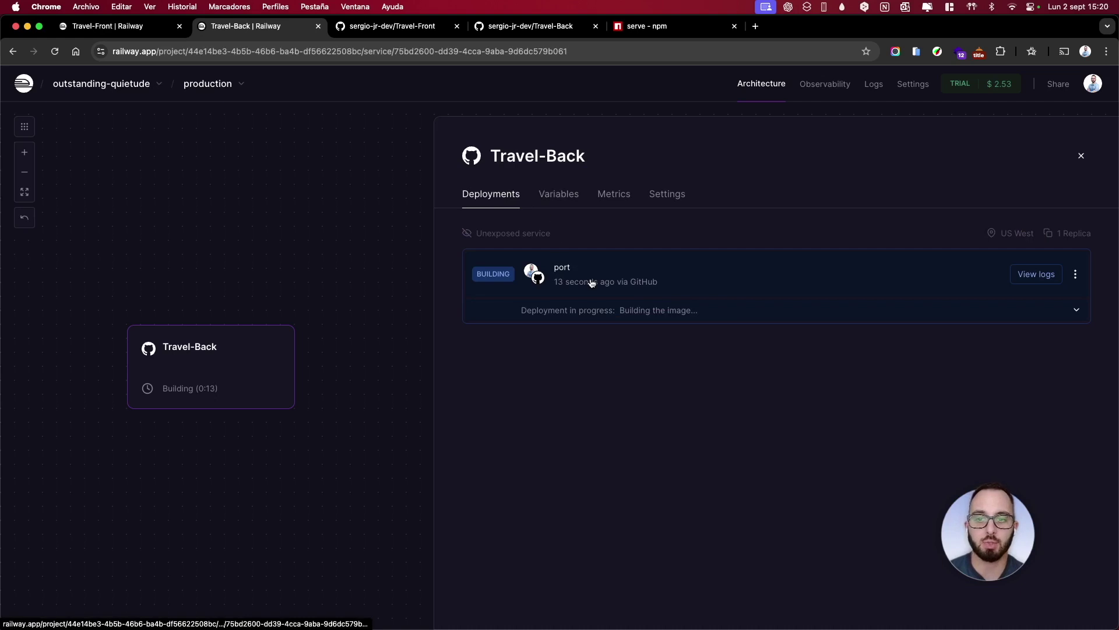
left_click(558, 203)
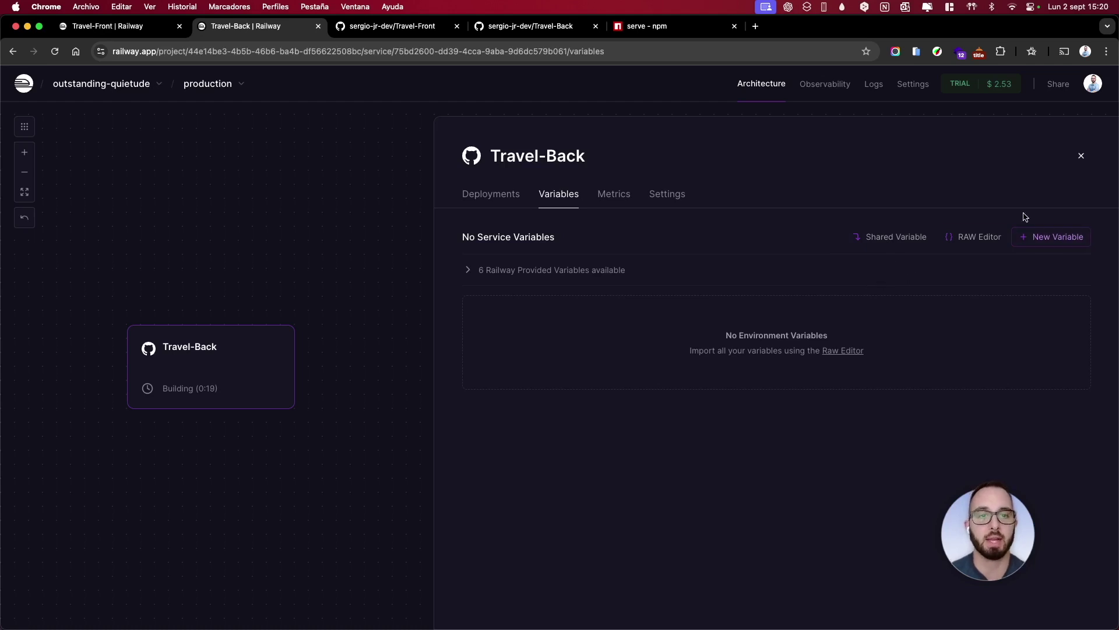
left_click(984, 246)
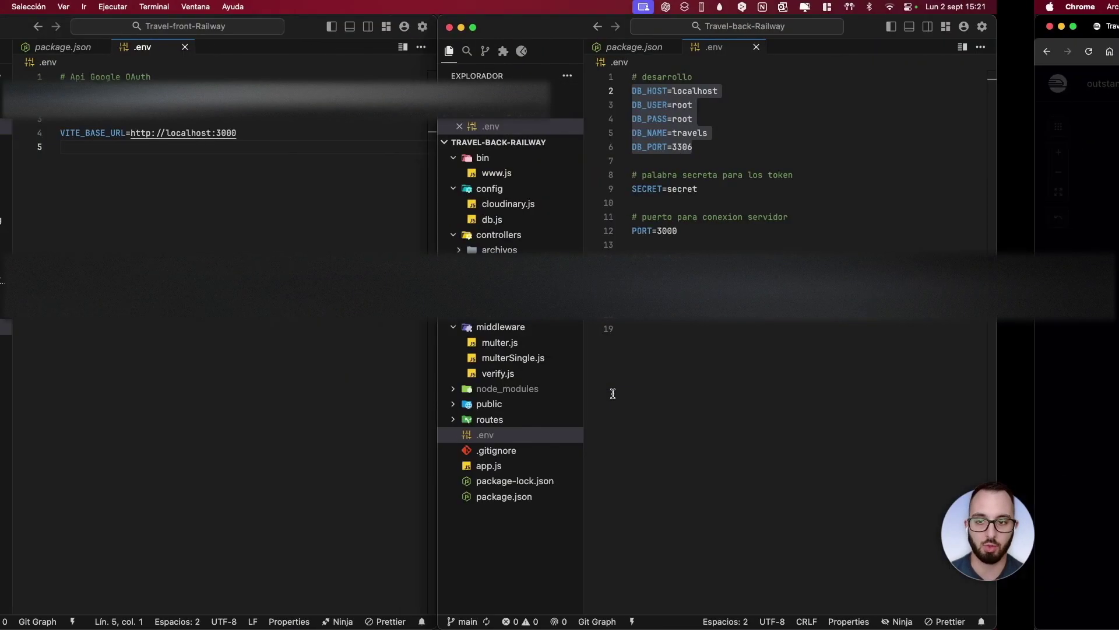
Copy all the back-end .env contents and paste them into Travel-Back's raw variables editor
key("super+a")
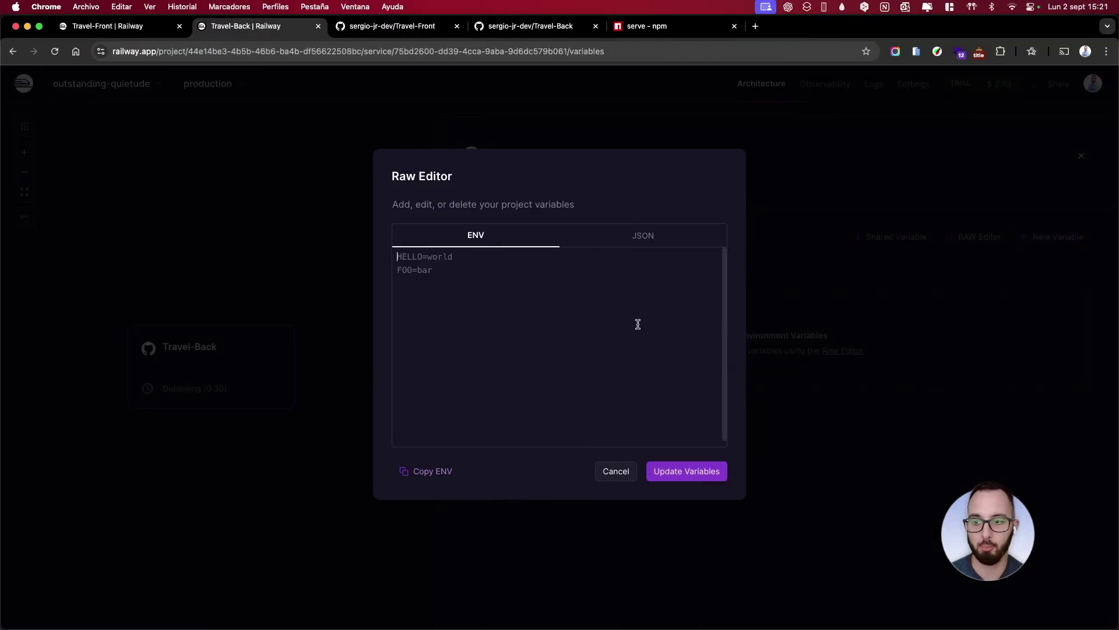
key("super+v")
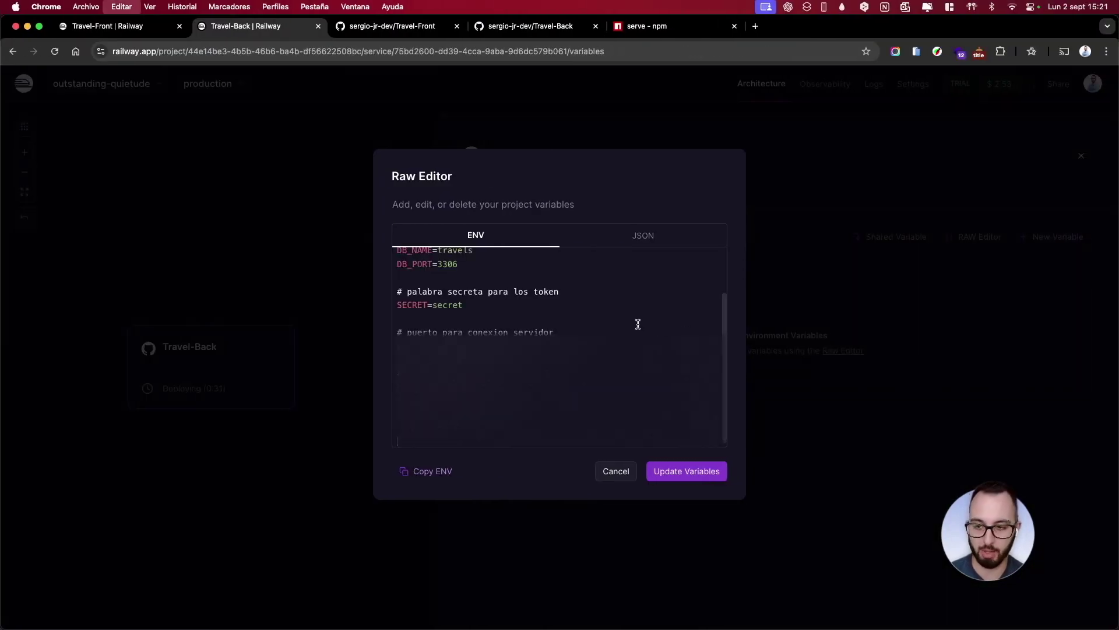
Delete the secret-token, server port and # desarrollo comment lines plus leftover blank lines
left_click_drag(565, 293, 408, 280)
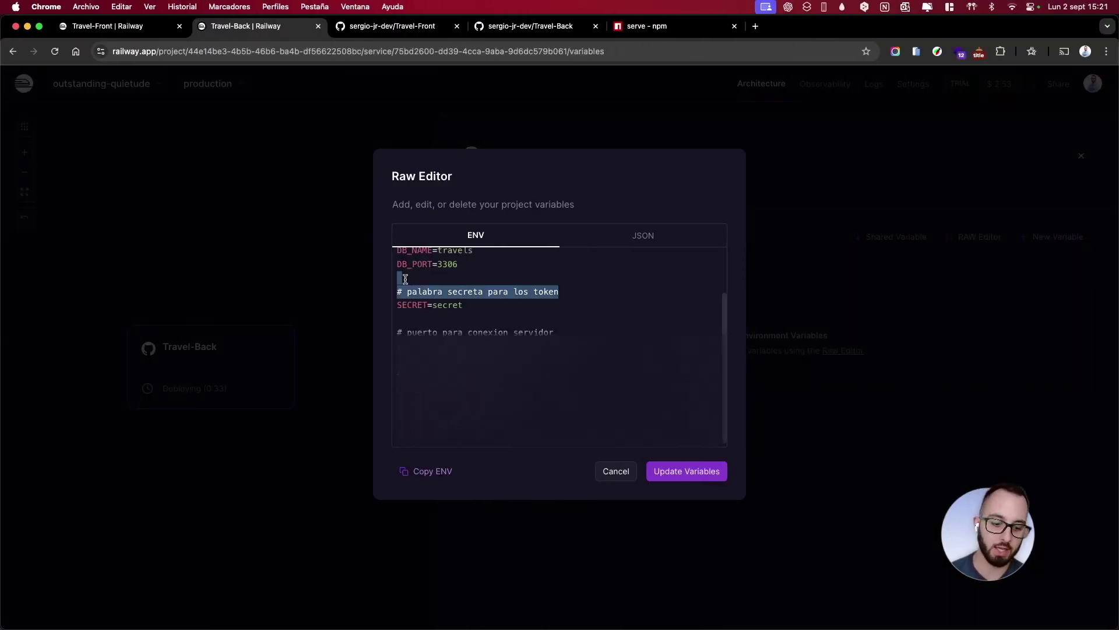
key("BackSpace")
key("BackSpace")
left_click_drag(554, 327, 397, 323)
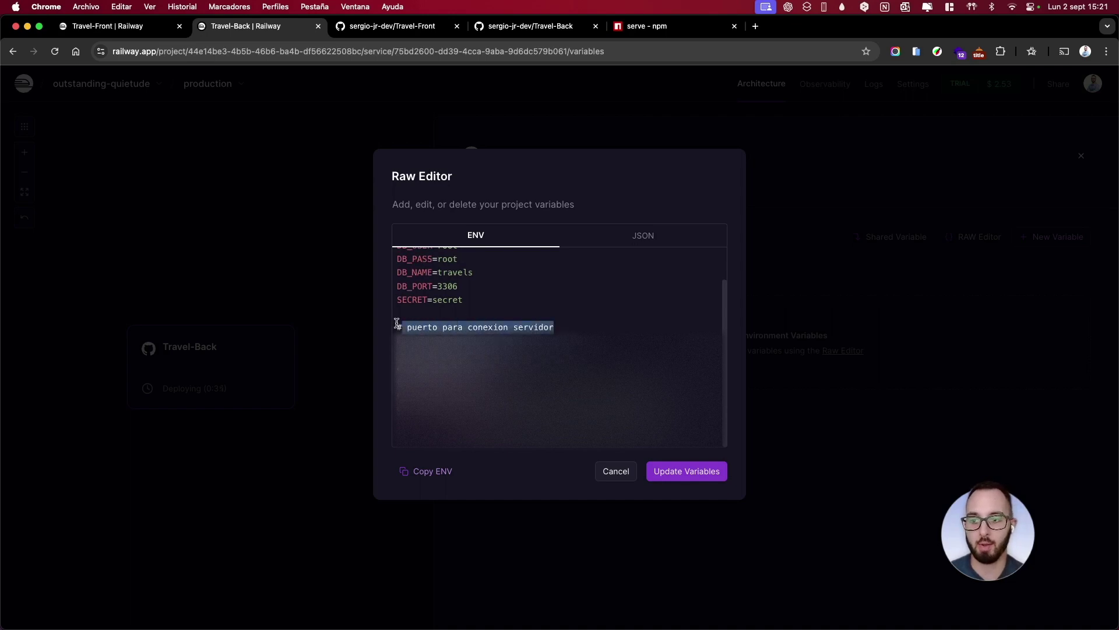
key("BackSpace")
key("BackSpace")
key("BackSpace")
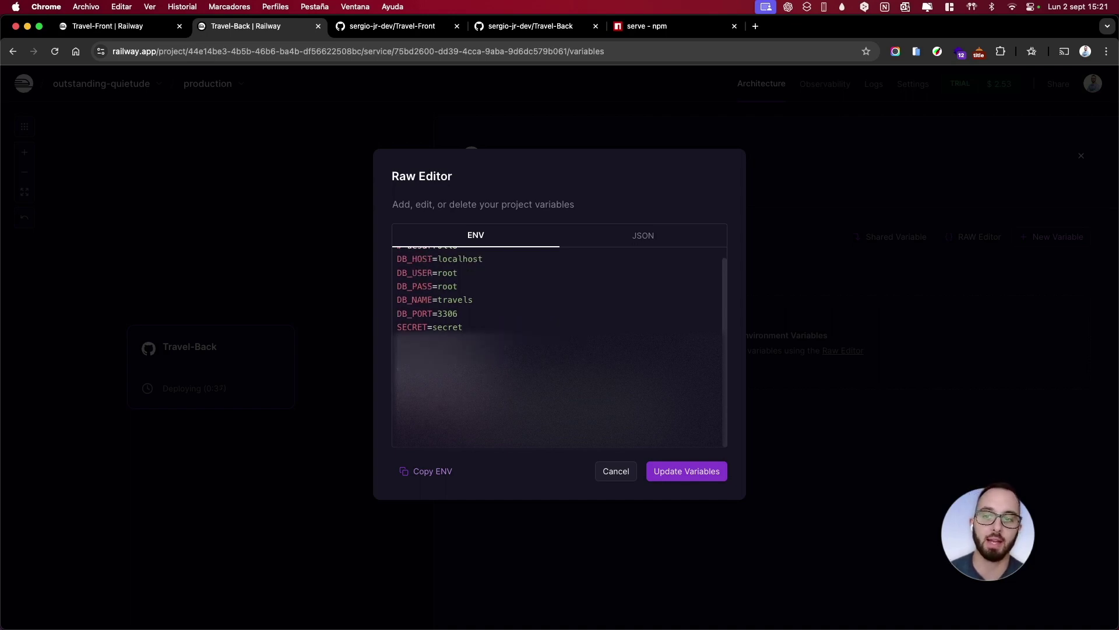
key("BackSpace")
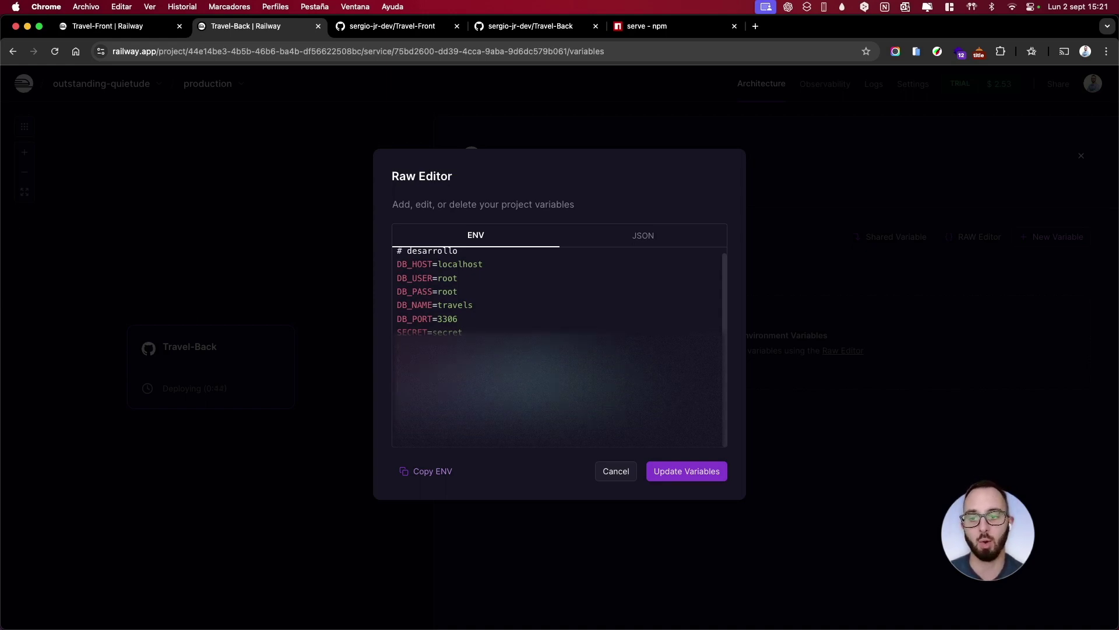
scroll(490, 333, "up", 1)
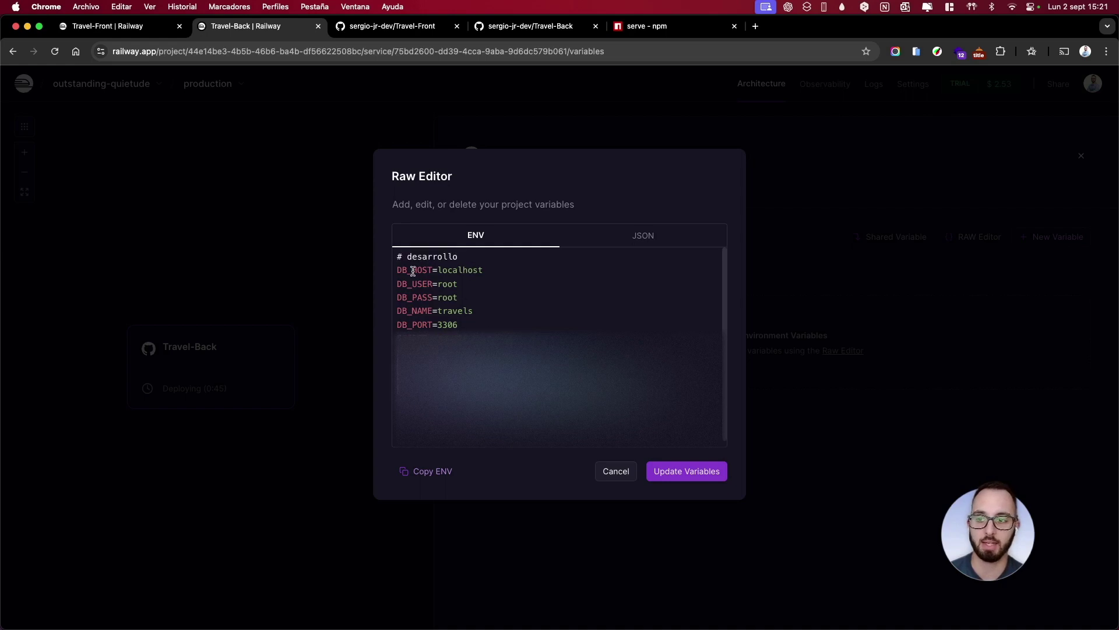
triple_click(396, 257)
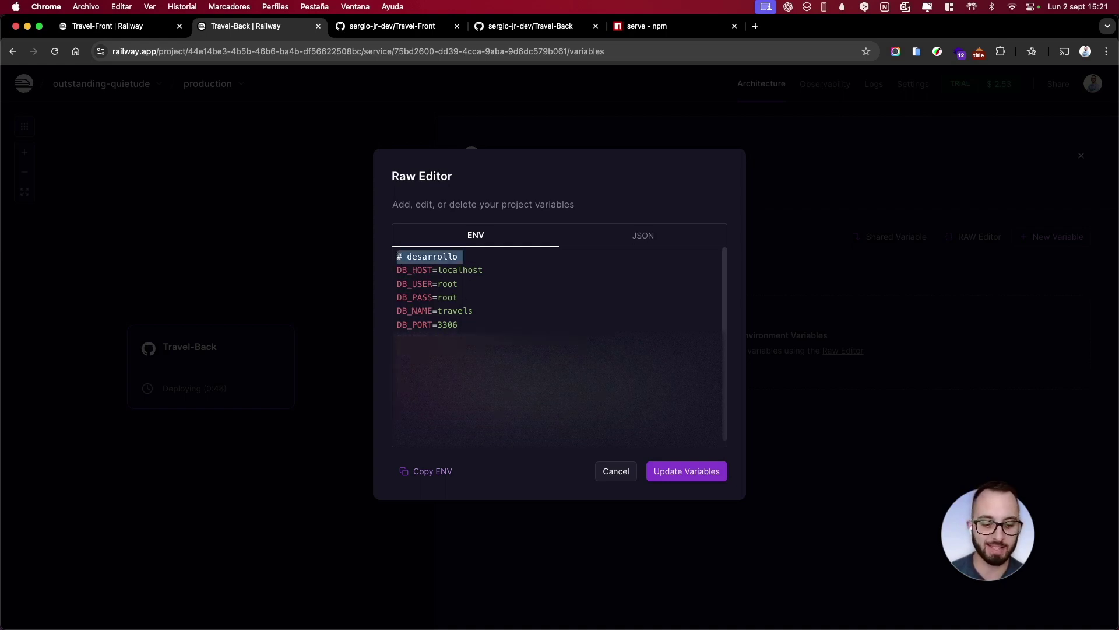
key("BackSpace")
left_click(534, 283)
Select the DB_HOST through DB_PORT lines and open the account dashboard in a new tab
left_click_drag(485, 306, 385, 258)
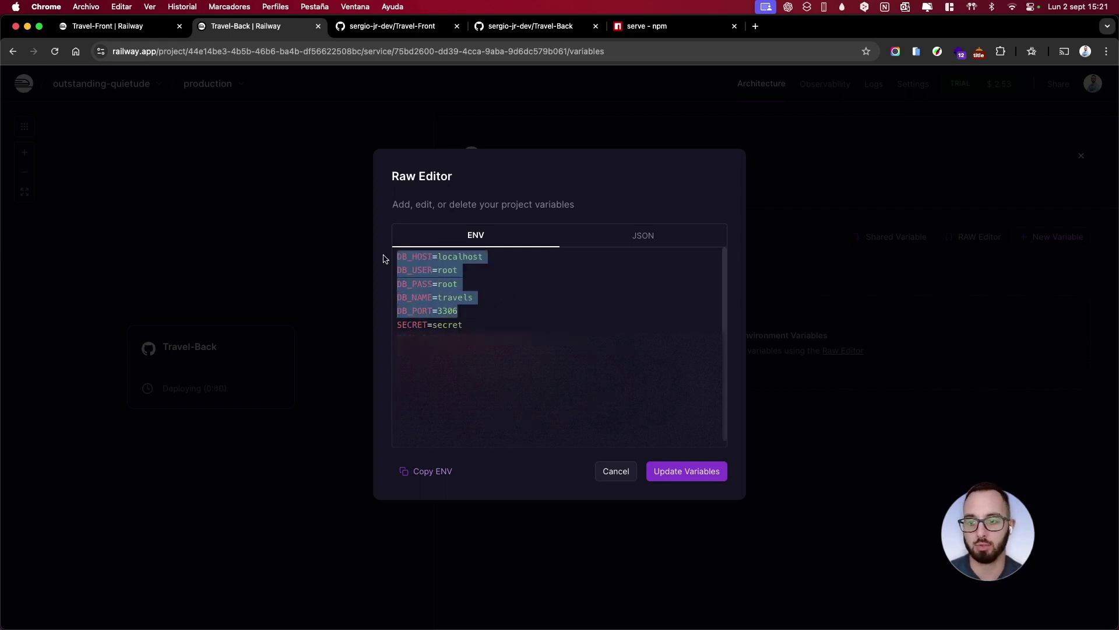
left_click_drag(458, 311, 383, 263)
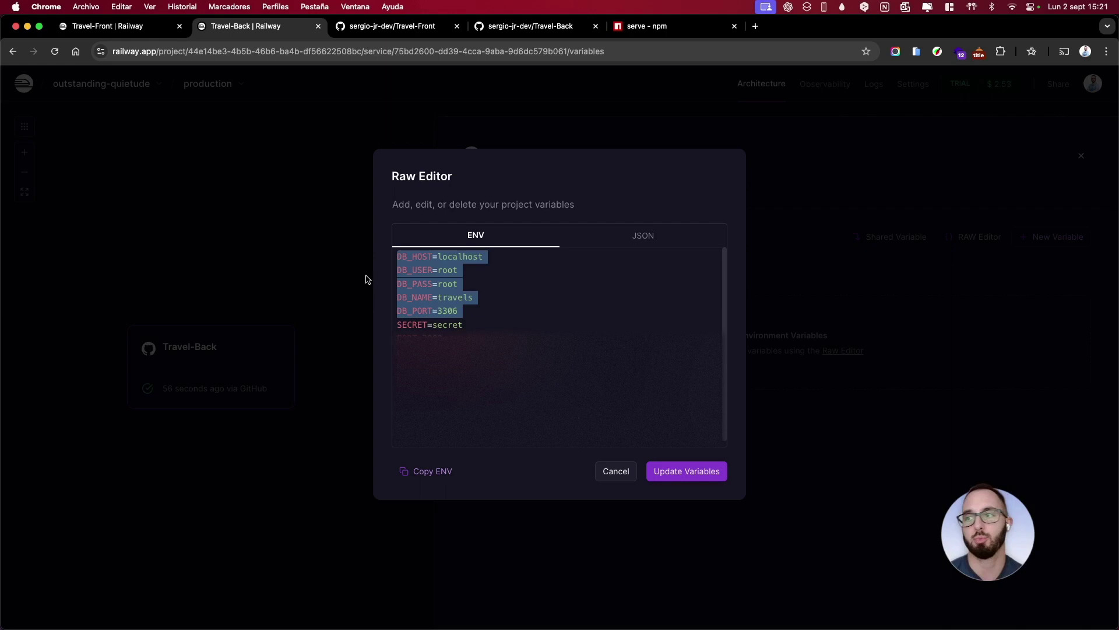
left_click(93, 26)
left_click(25, 84, "super")
left_click(362, 27)
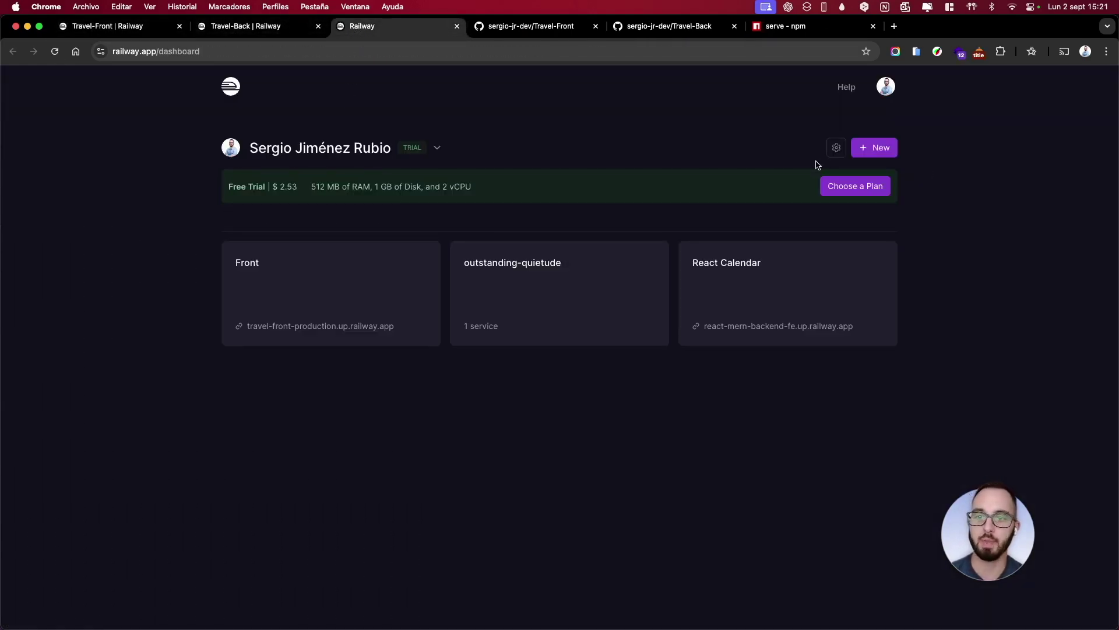
Create a new project with a MySQL database and glance at its public connection details
left_click(874, 151)
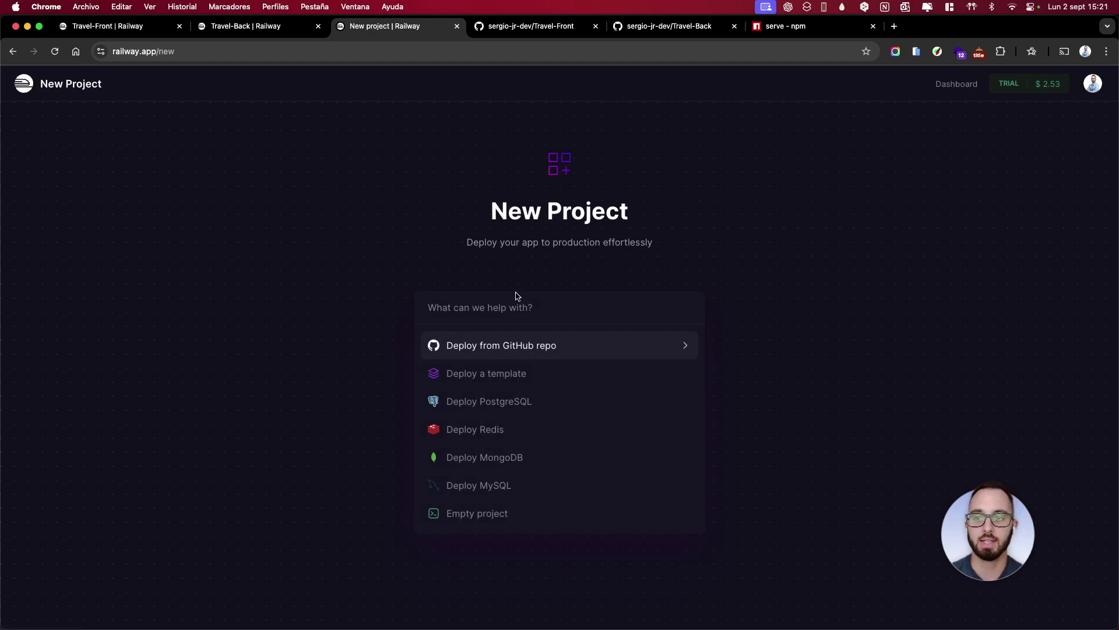
left_click(493, 485)
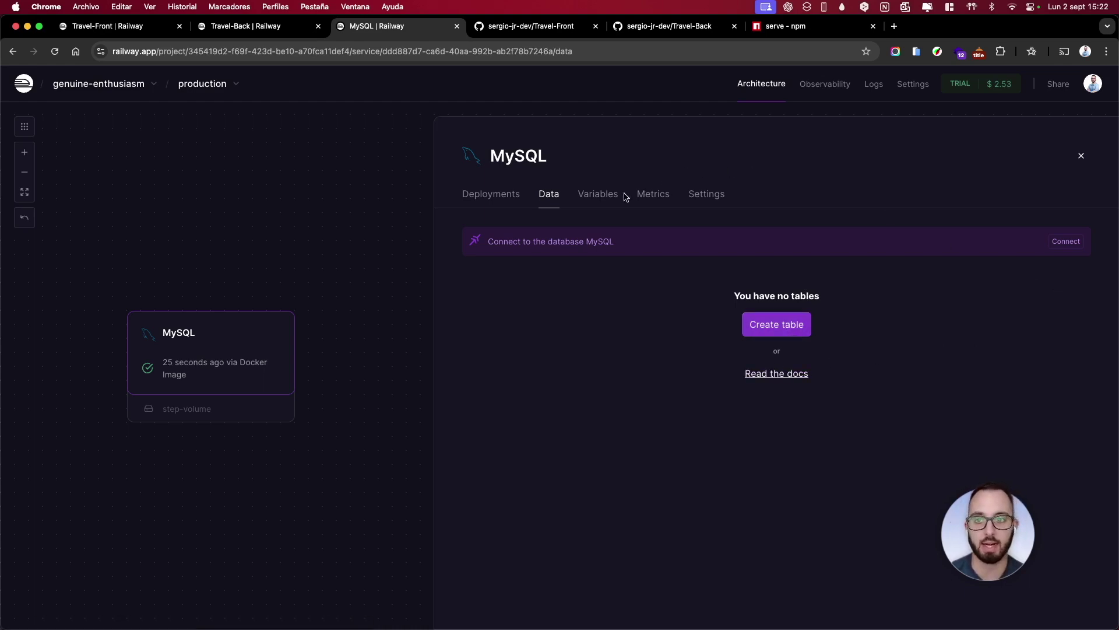
left_click(1067, 241)
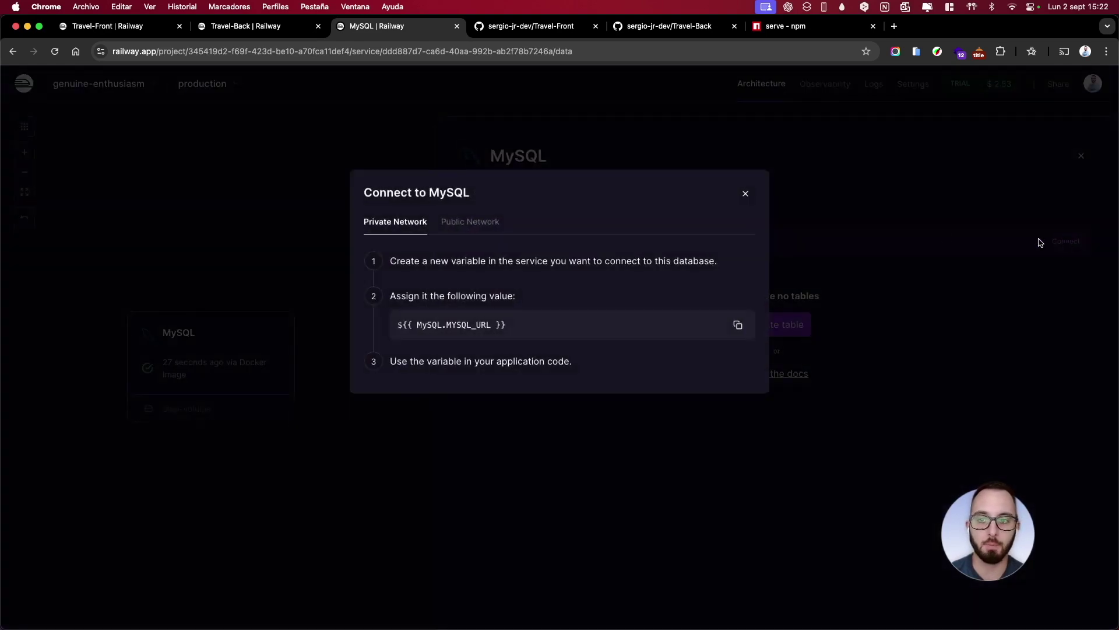
left_click(470, 226)
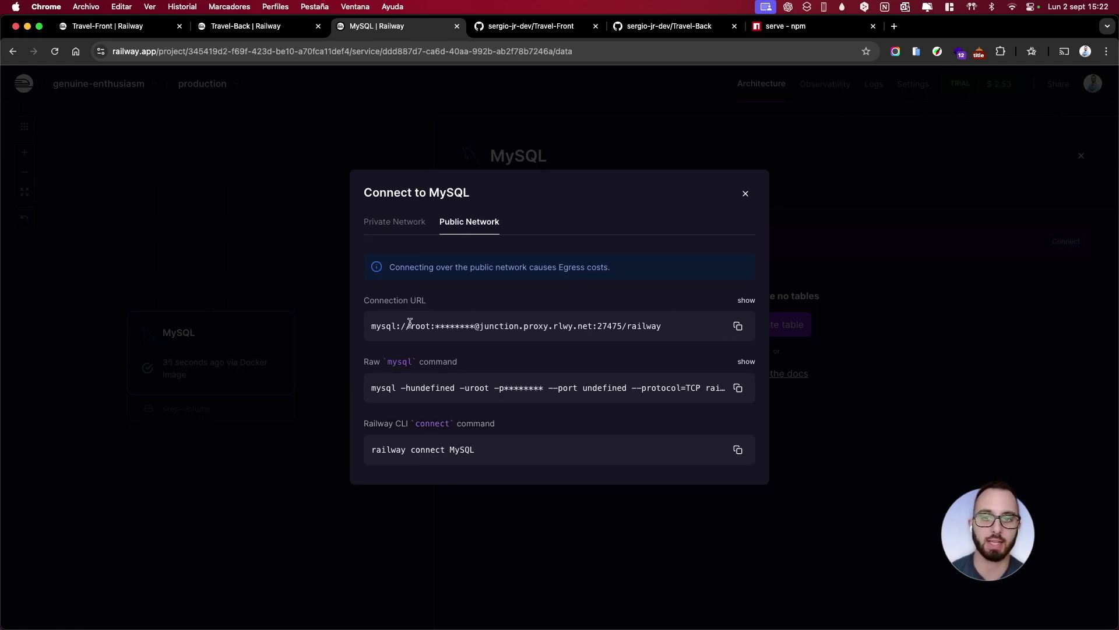
left_click(746, 194)
Check the MySQL variables, then reopen the database's public network connection details
left_click(600, 203)
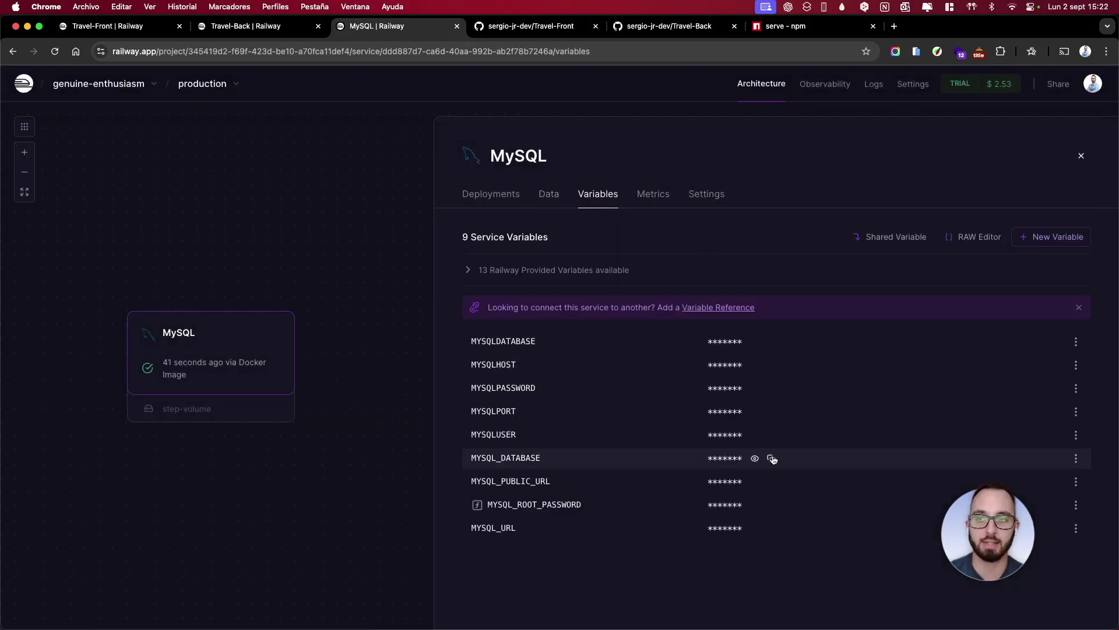
left_click(274, 29)
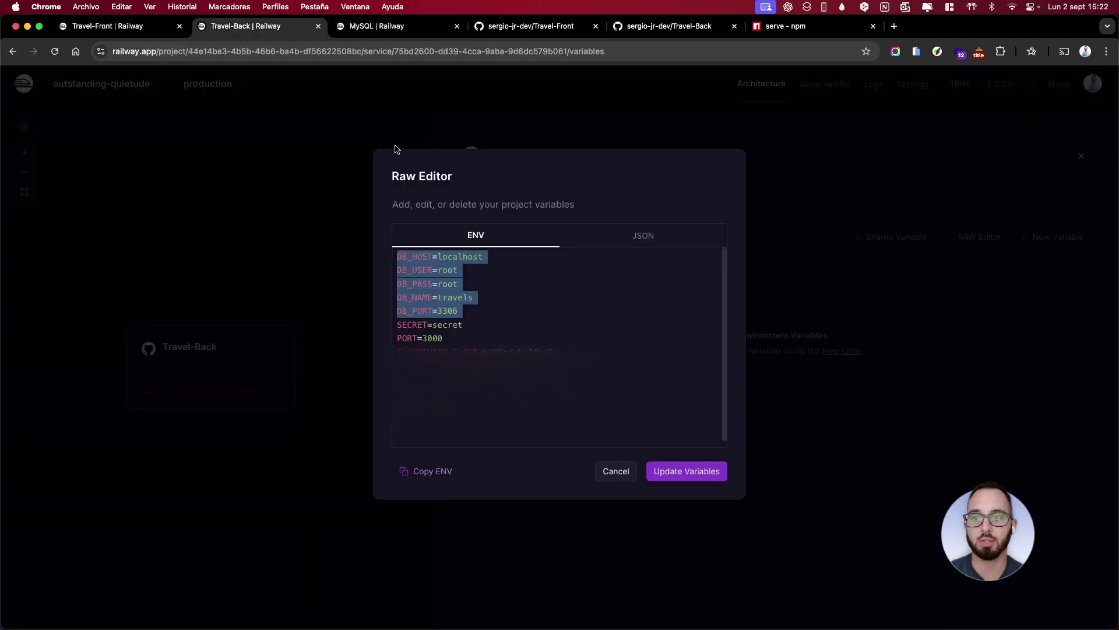
left_click(376, 31)
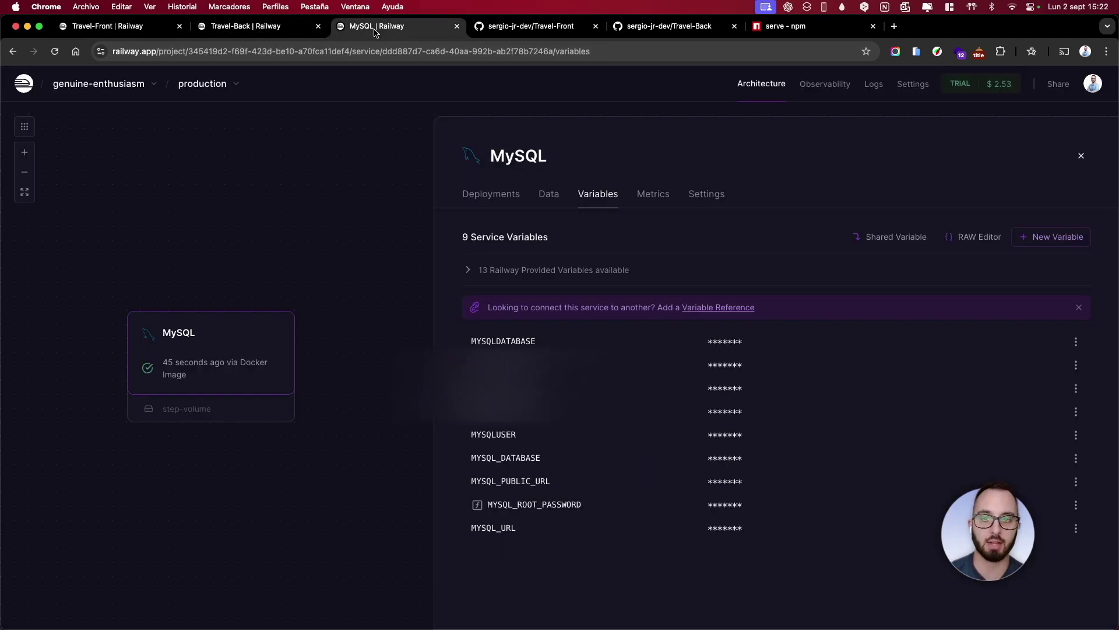
left_click(548, 194)
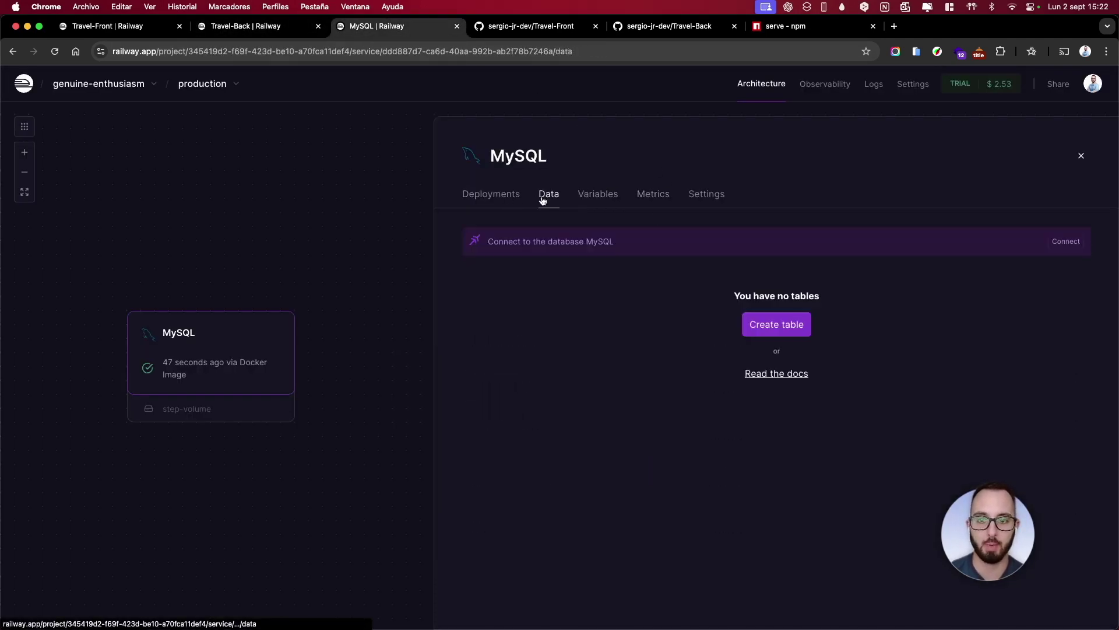
left_click(1067, 242)
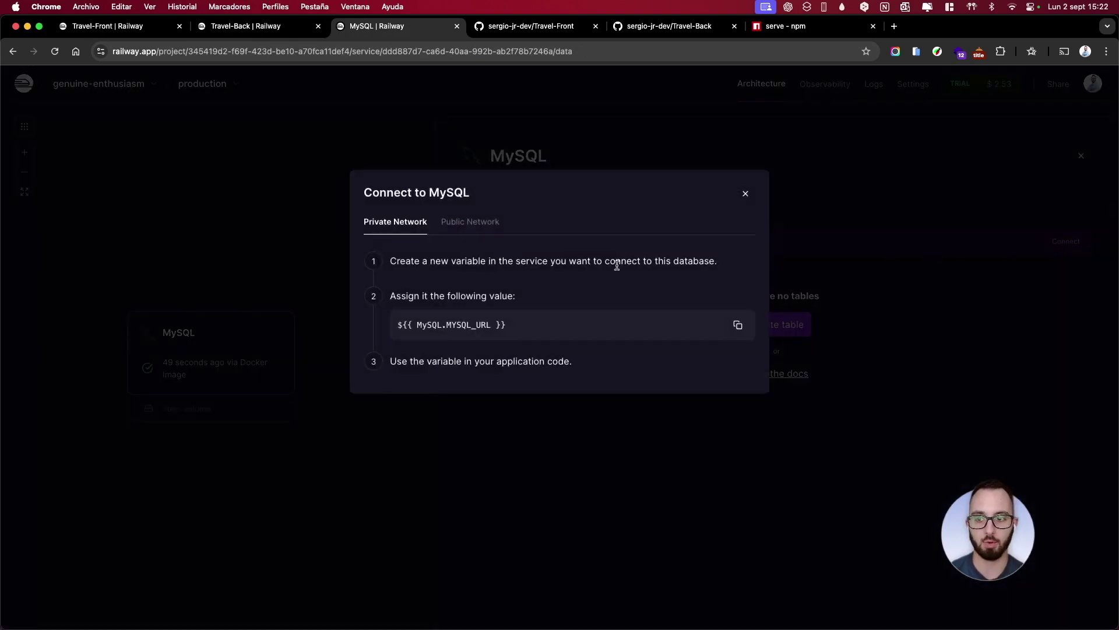
left_click(467, 227)
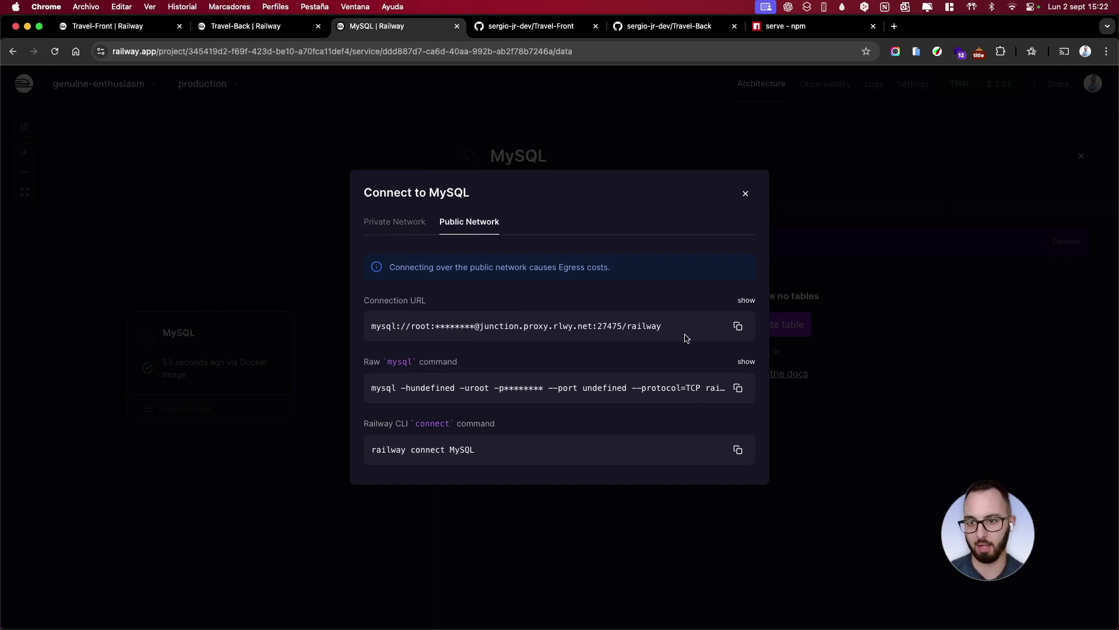
Inspect the connection URL's password, host, port 27475 and database name railway
left_click(746, 301)
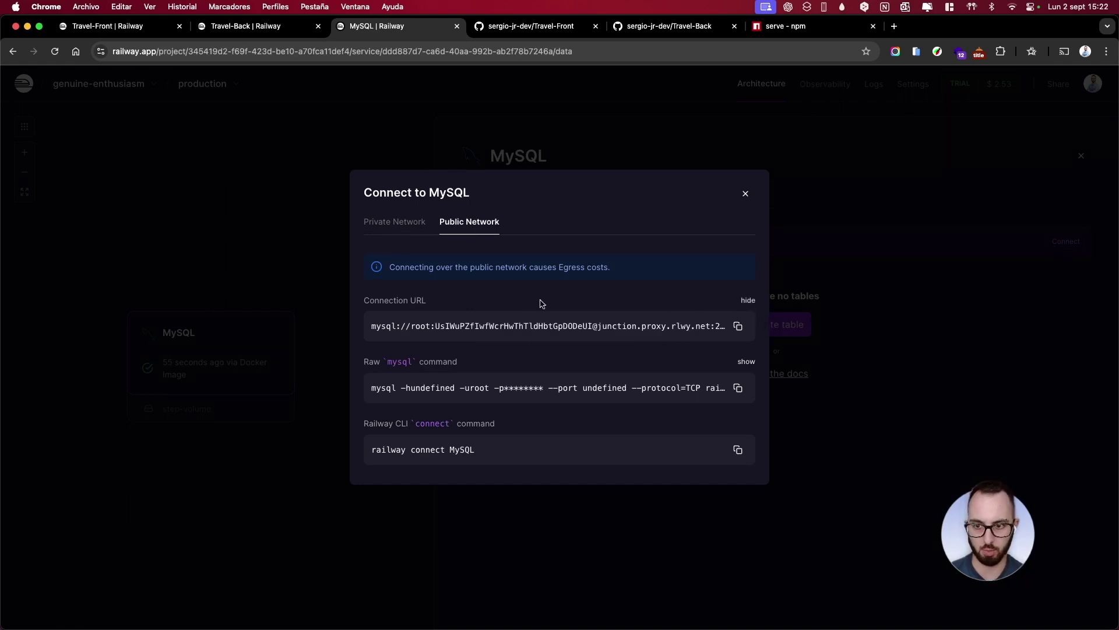
left_click_drag(437, 326, 653, 328)
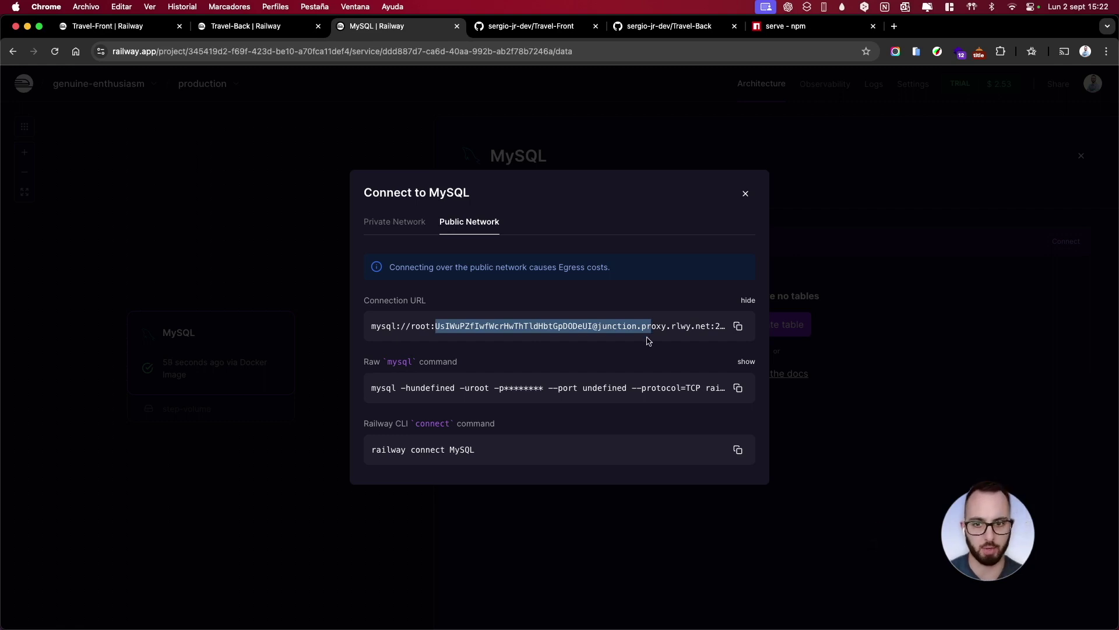
left_click(649, 341)
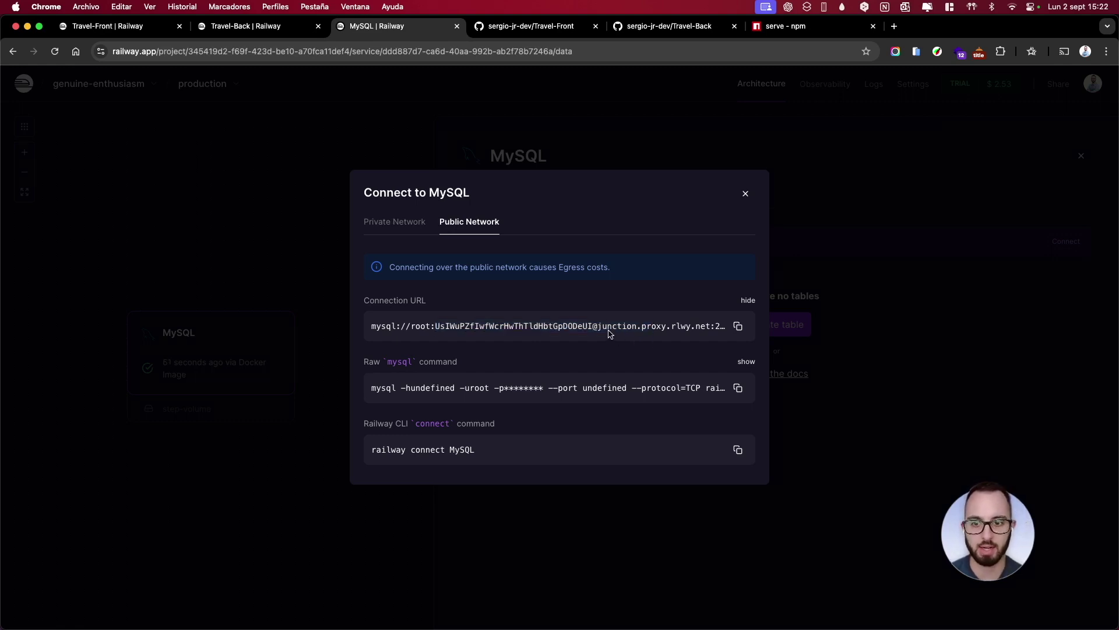
left_click_drag(600, 326, 727, 327)
key("super+c")
left_click(748, 300)
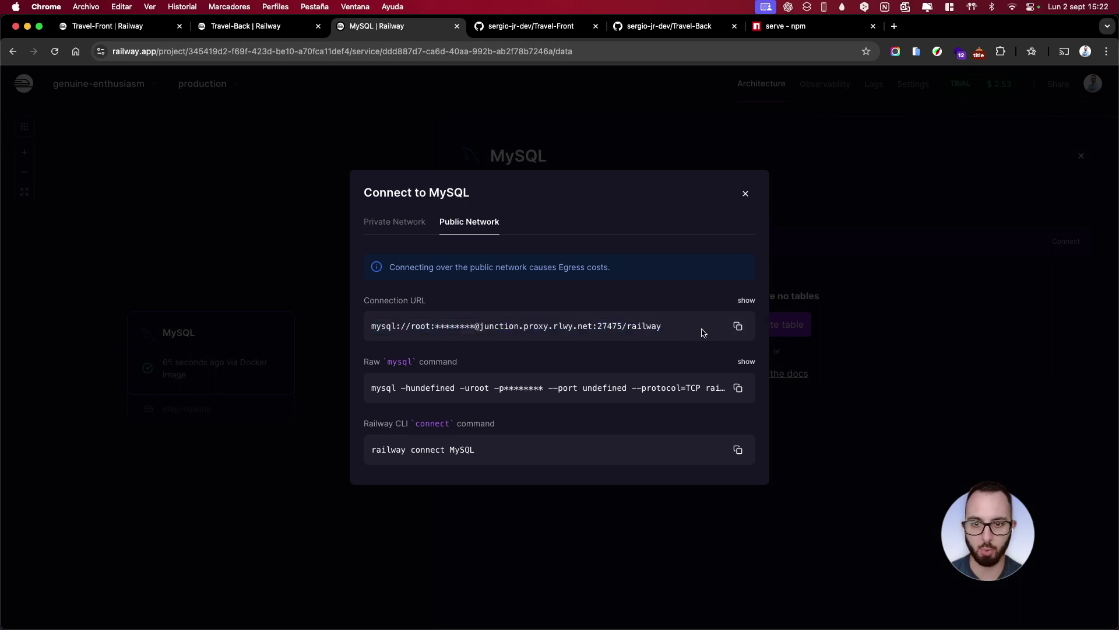
double_click(612, 326)
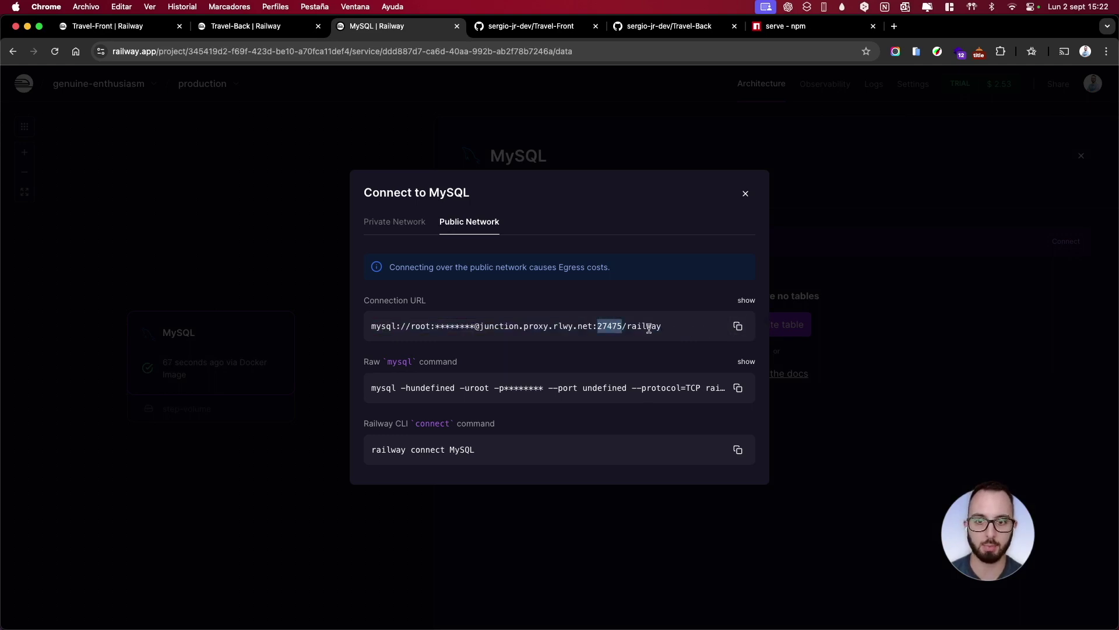
double_click(646, 326)
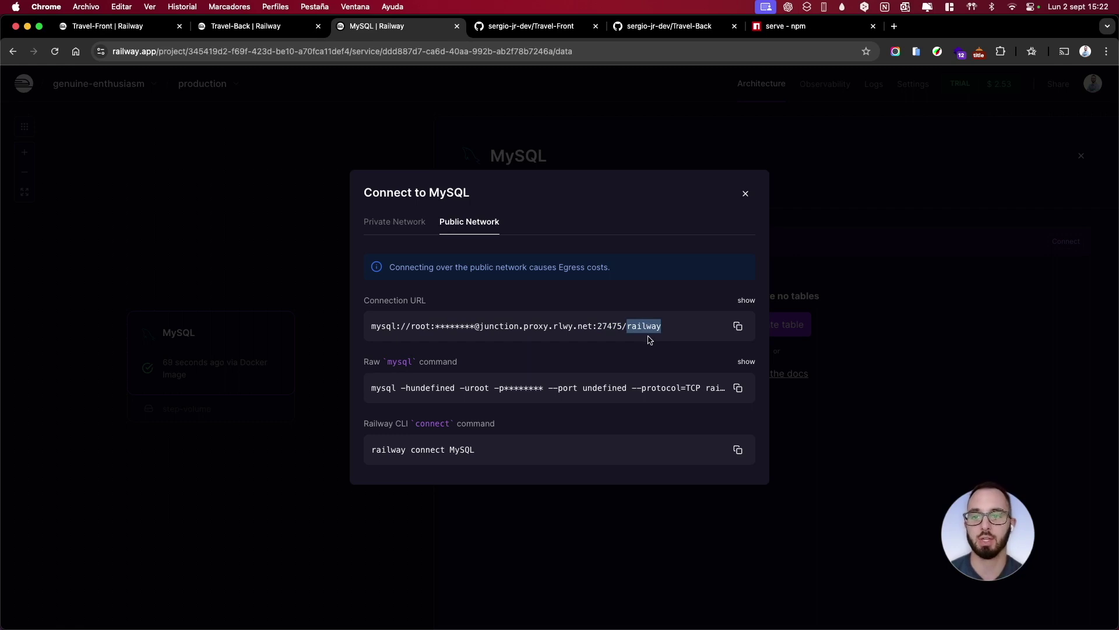
mouse_move(631, 627)
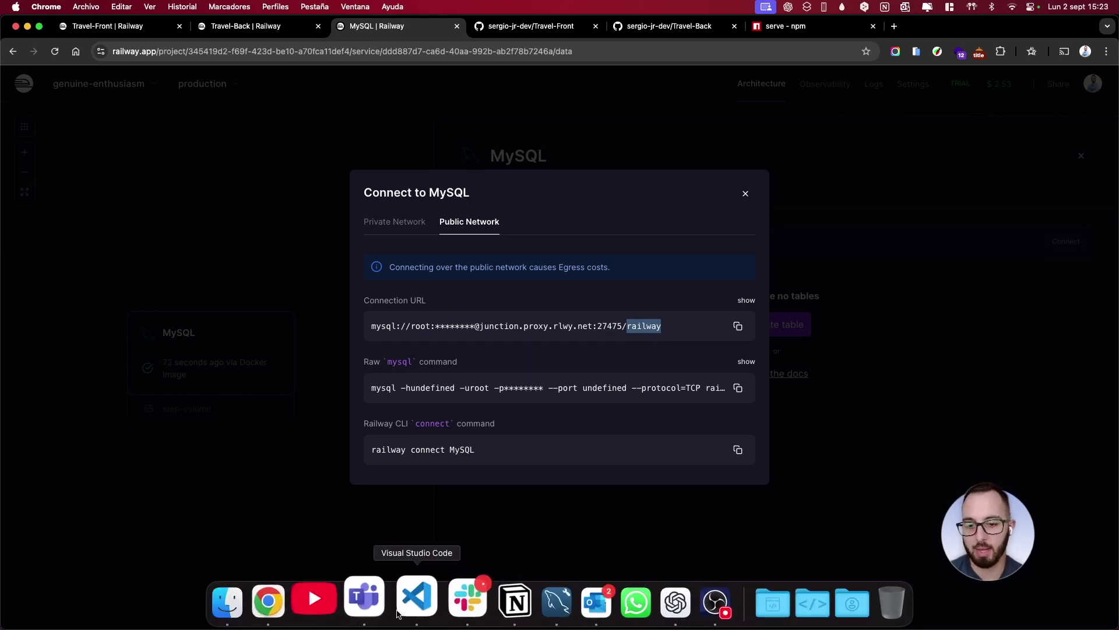
In MySQL Workbench, start a connection named Railway with hostname junction.proxy.rlwy.net
left_click(557, 601)
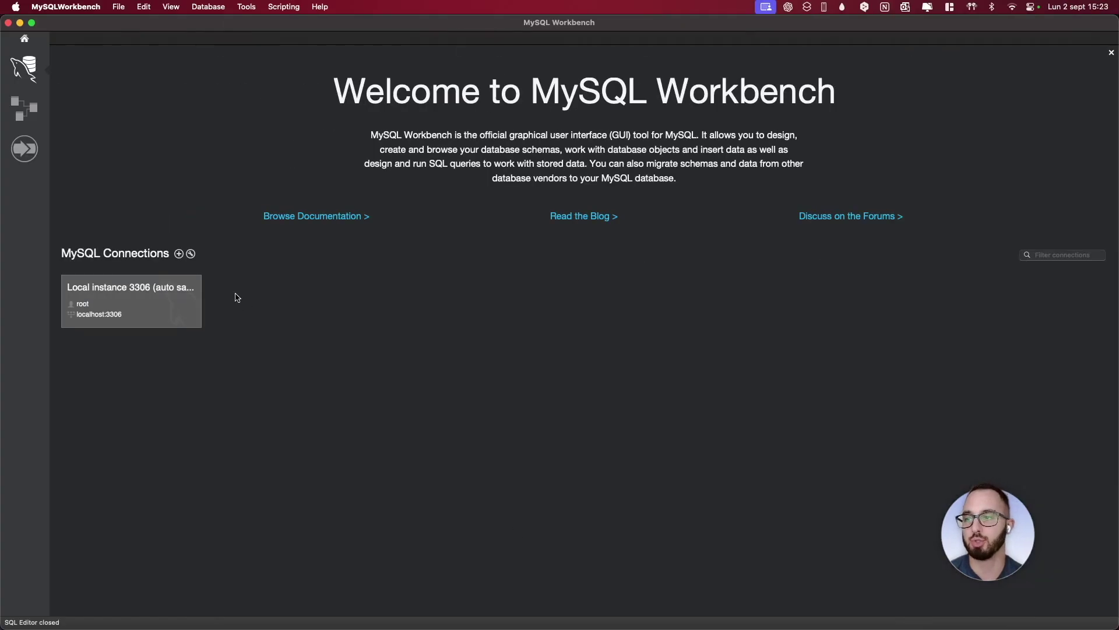
left_click(180, 254)
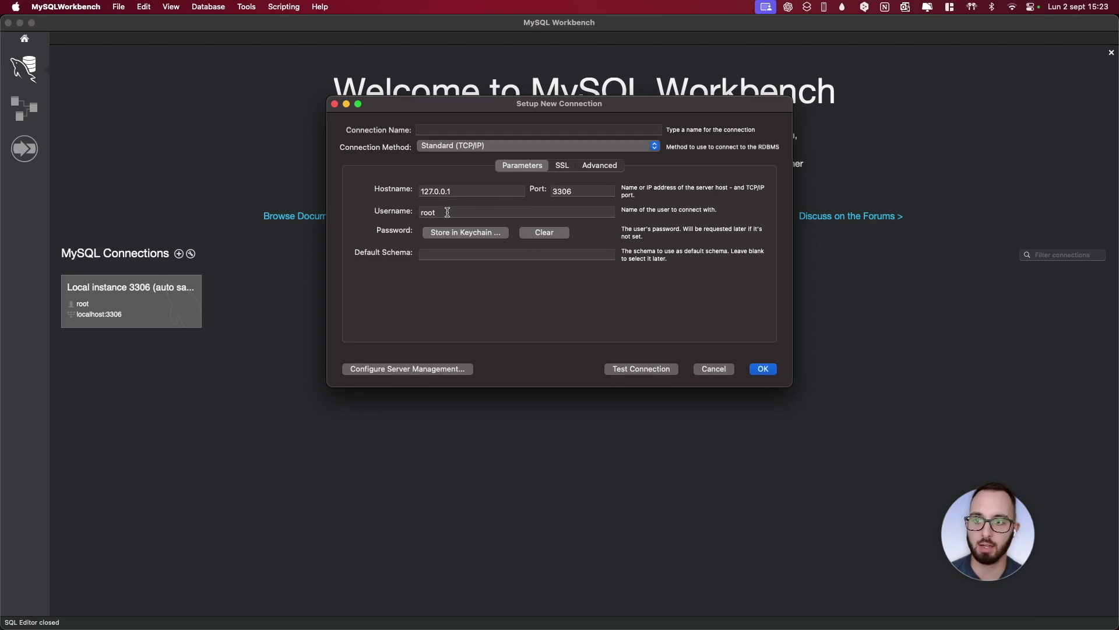
left_click(427, 127)
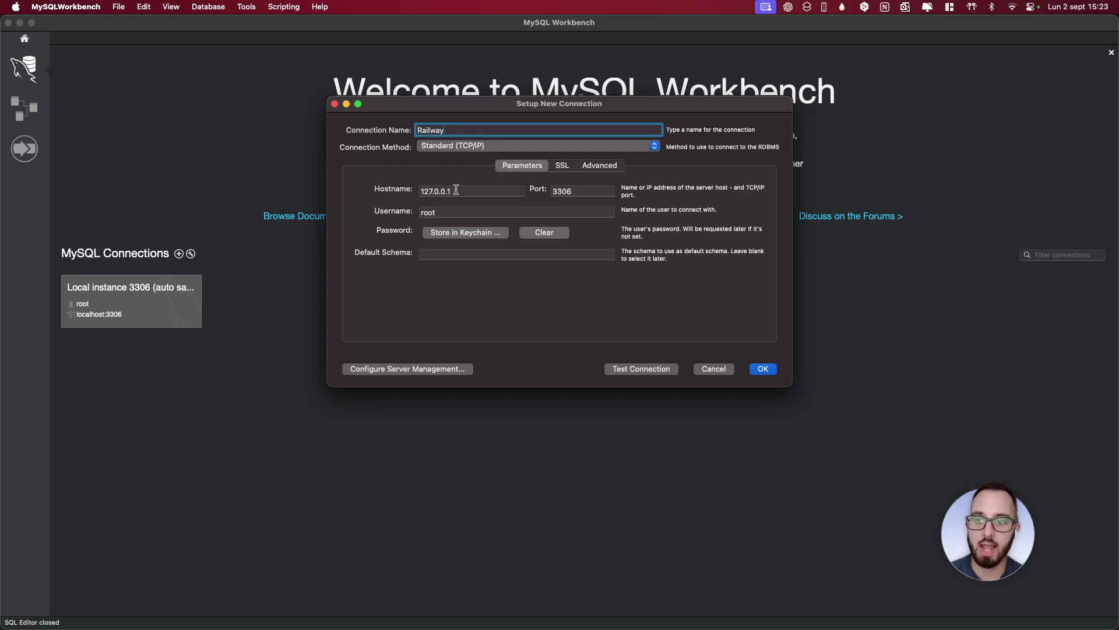
key("ctrl+Right")
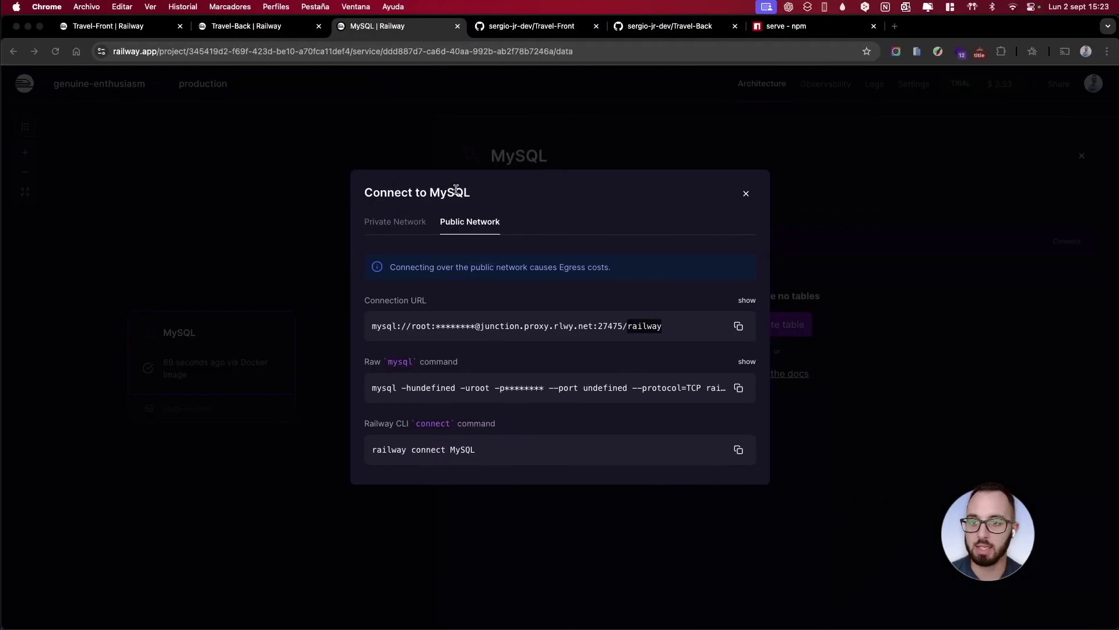
left_click_drag(481, 325, 591, 326)
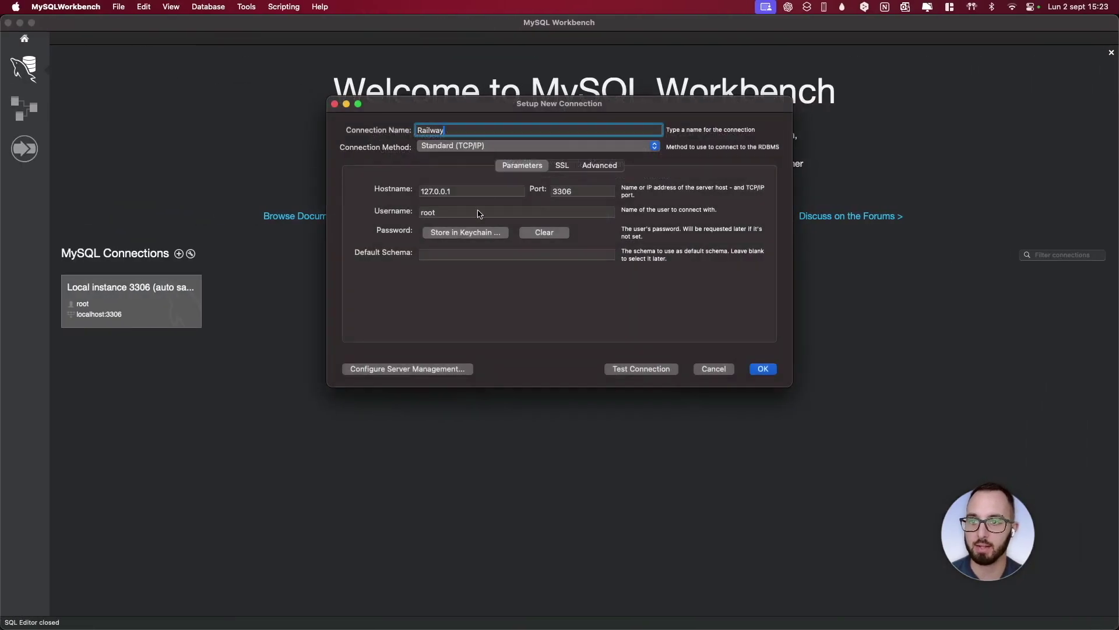
double_click(472, 192)
key("super+v")
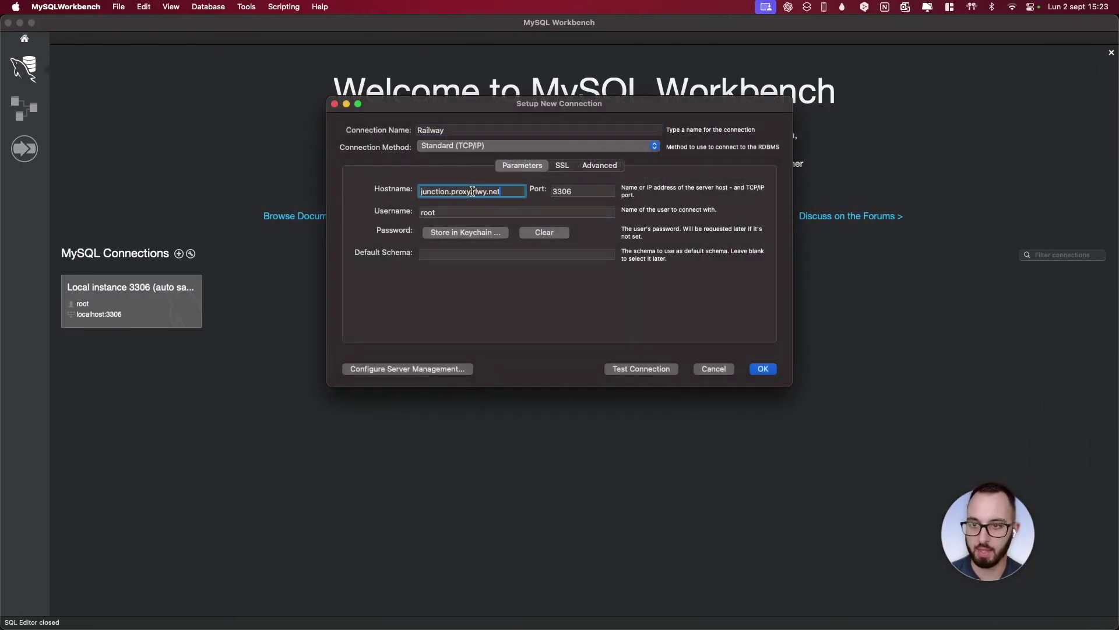
Set the connection port to 27475, copied from Railway's connection URL
key("ctrl+Right")
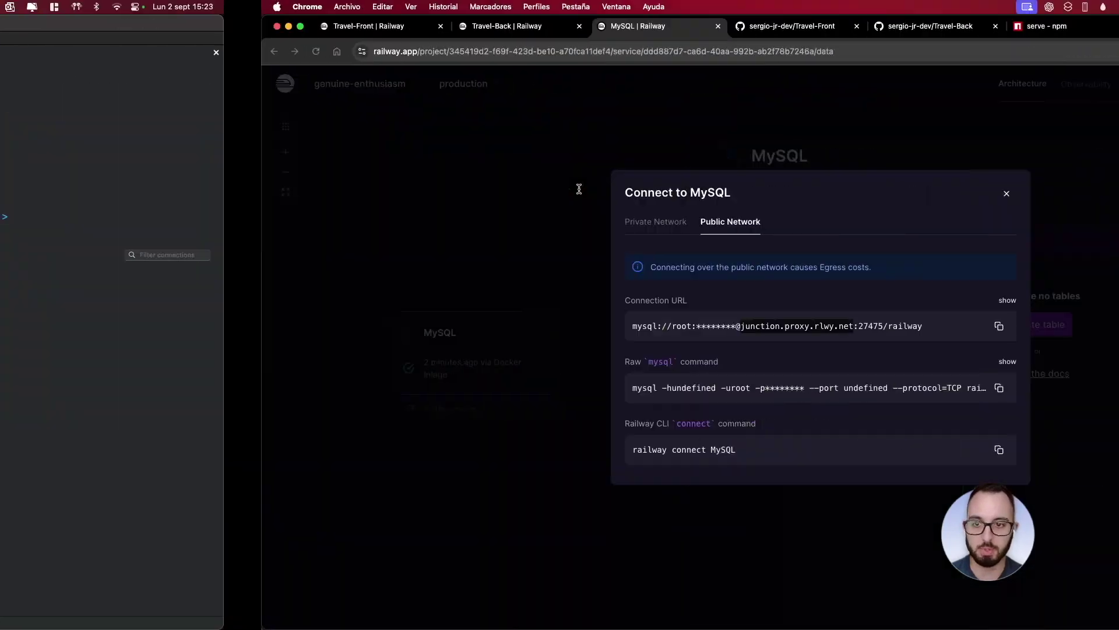
double_click(616, 324)
key("super+c")
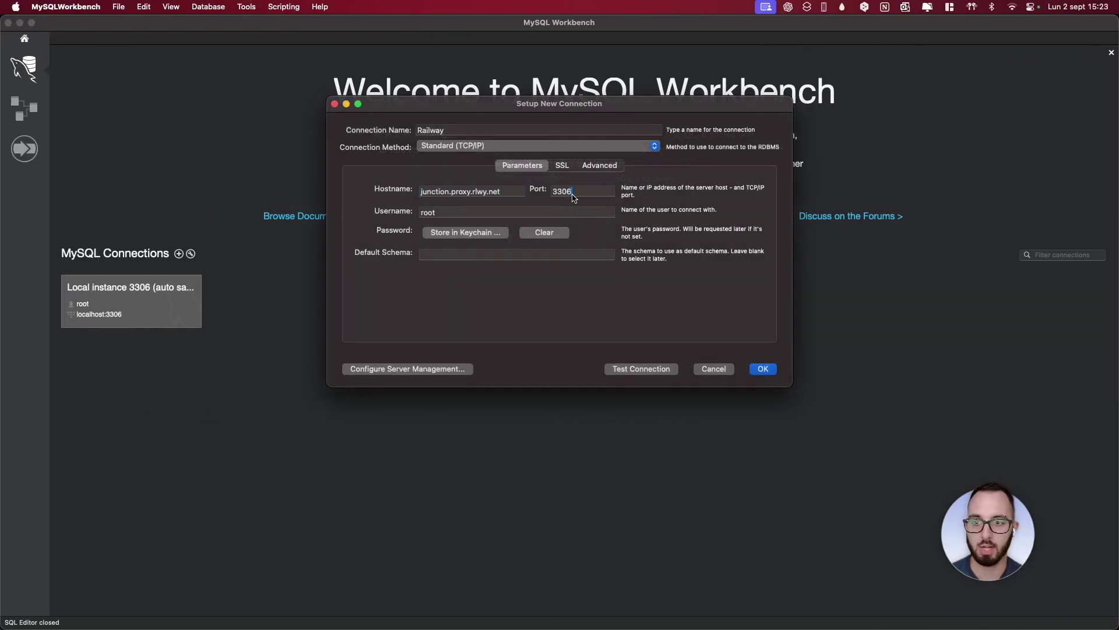
double_click(573, 193)
key("super+v")
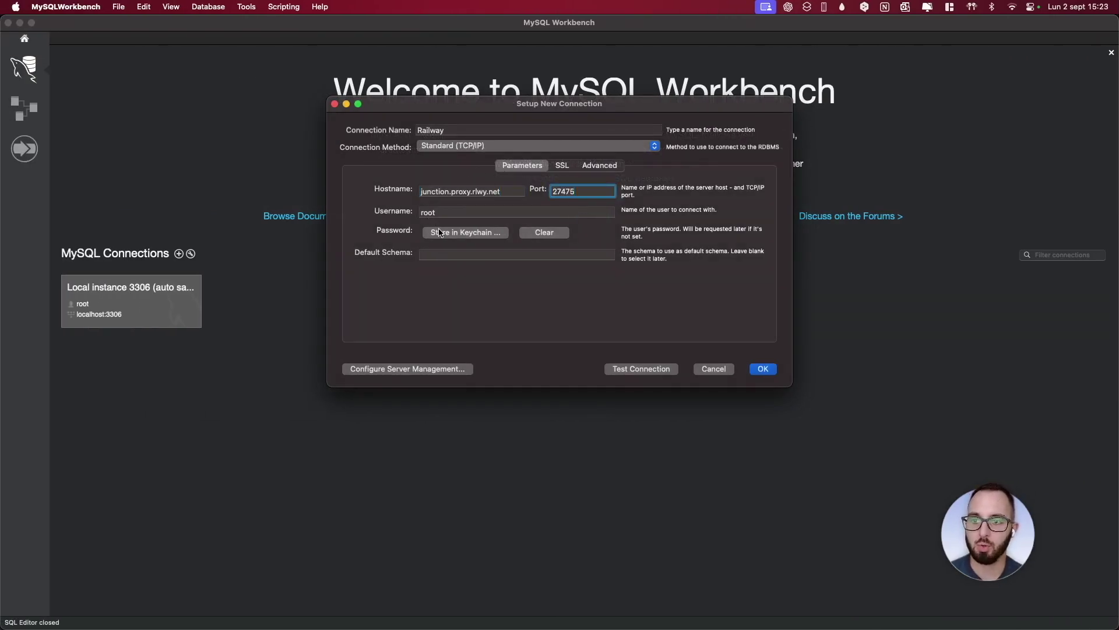
Store the Railway database password in the keychain and save the connection
left_click(440, 233)
key("ctrl+Right")
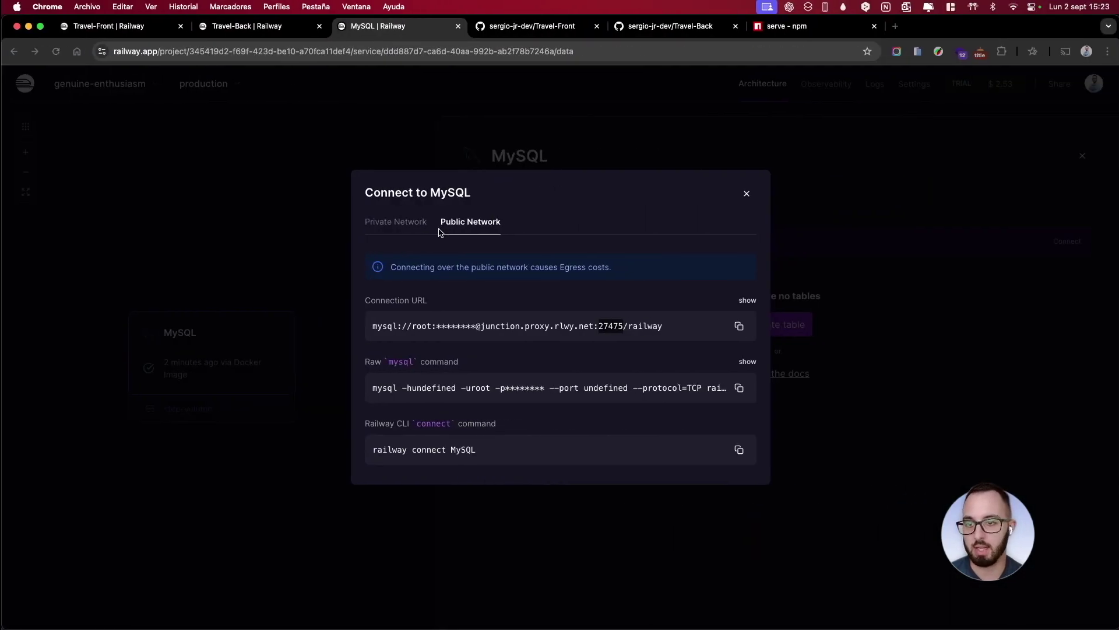
left_click(732, 300)
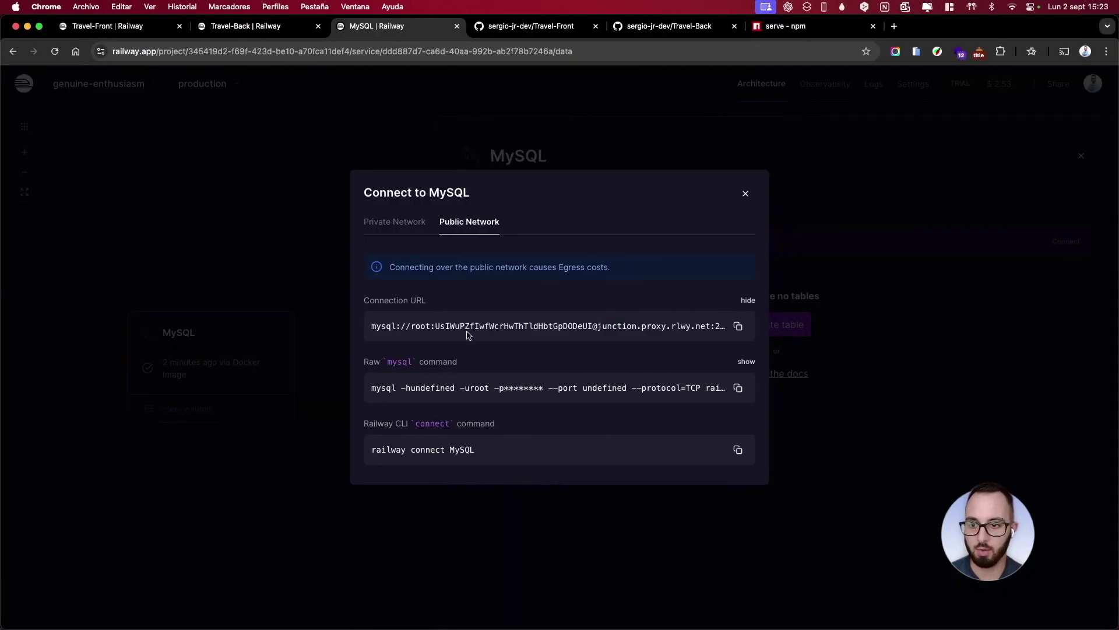
left_click_drag(435, 328, 592, 324)
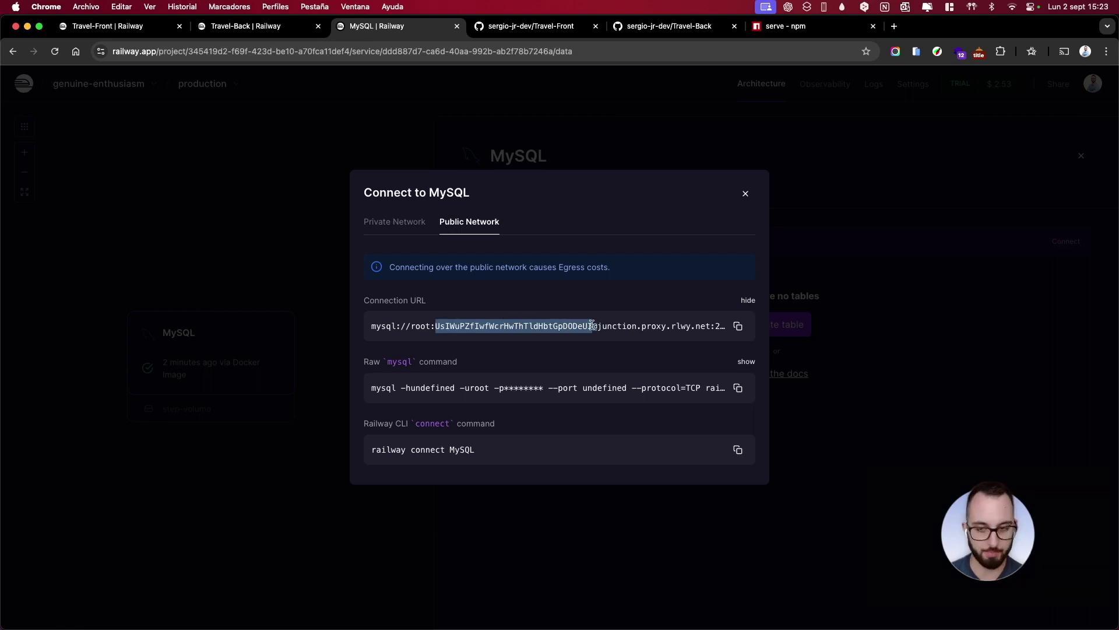
key("ctrl+Left")
left_click(572, 210)
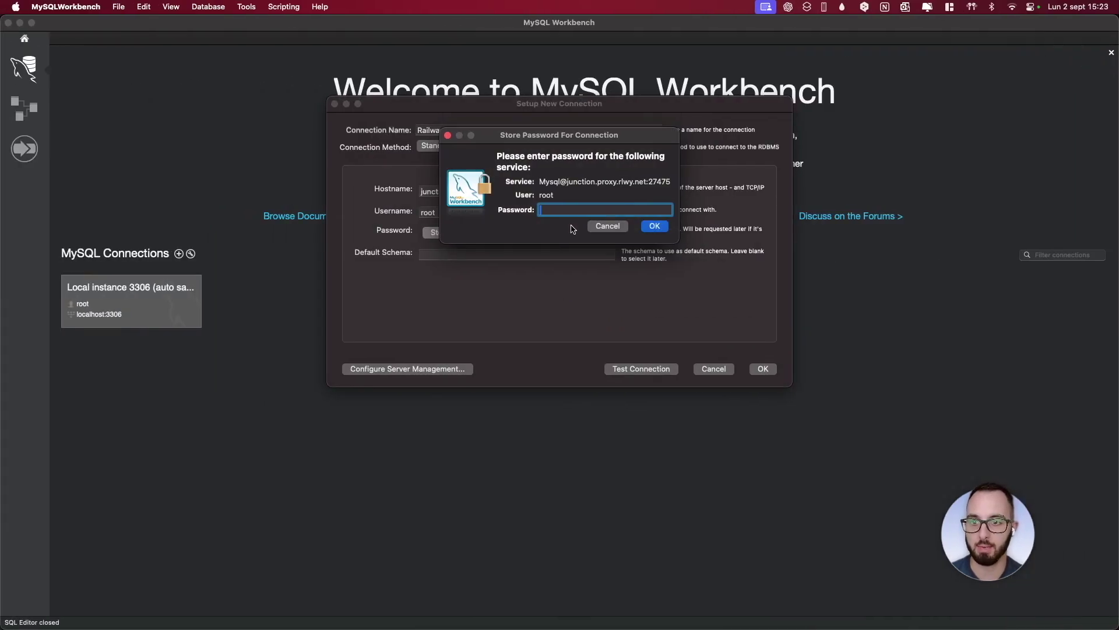
key("super+v")
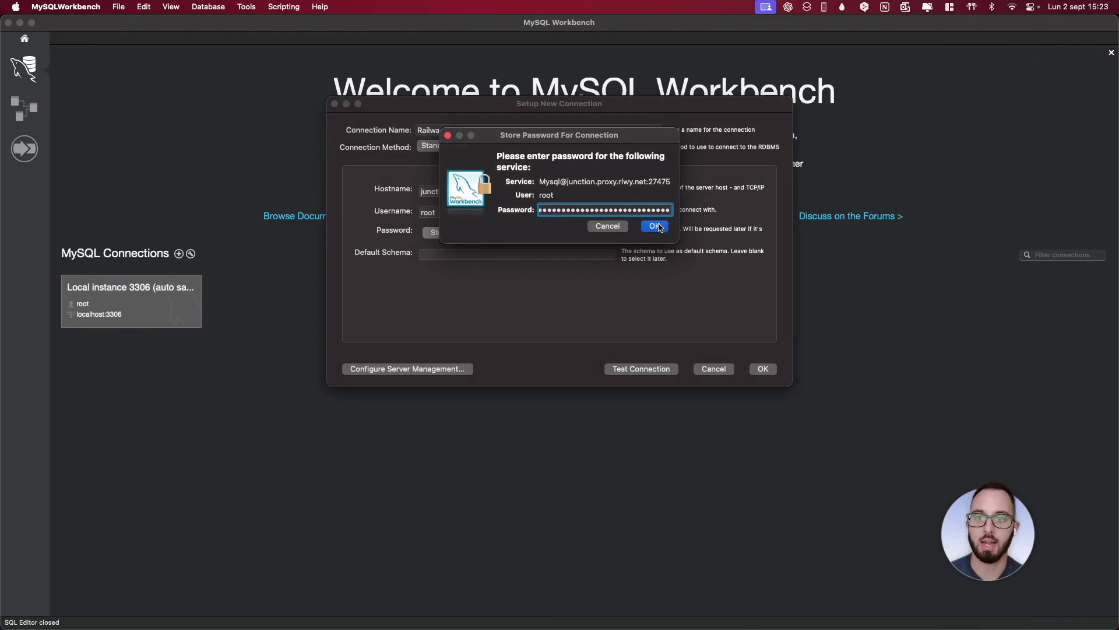
left_click(657, 226)
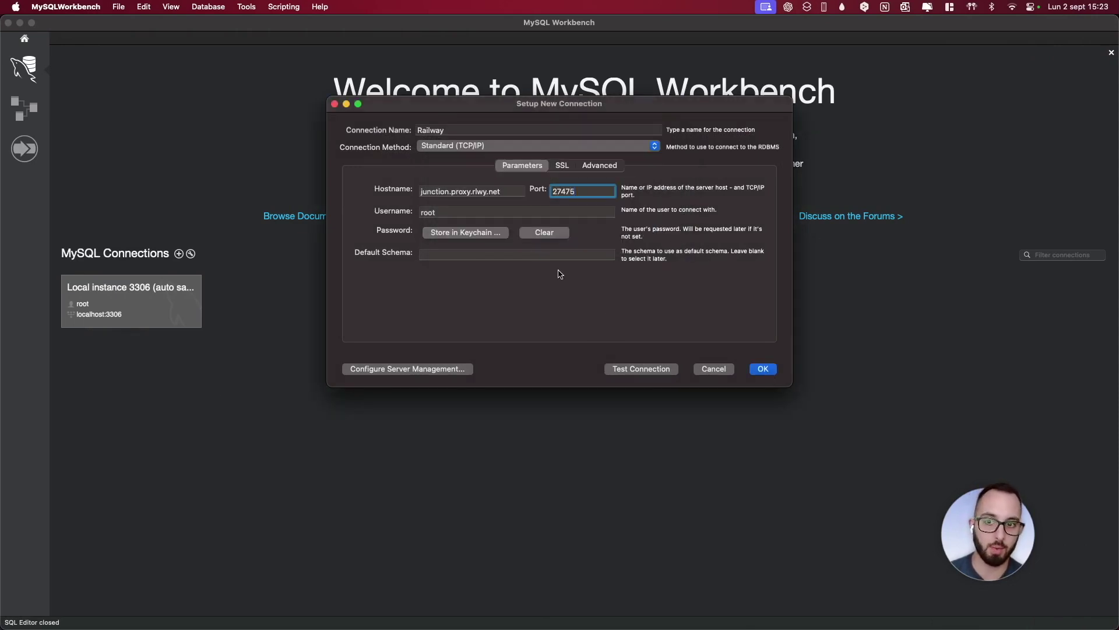
left_click(763, 370)
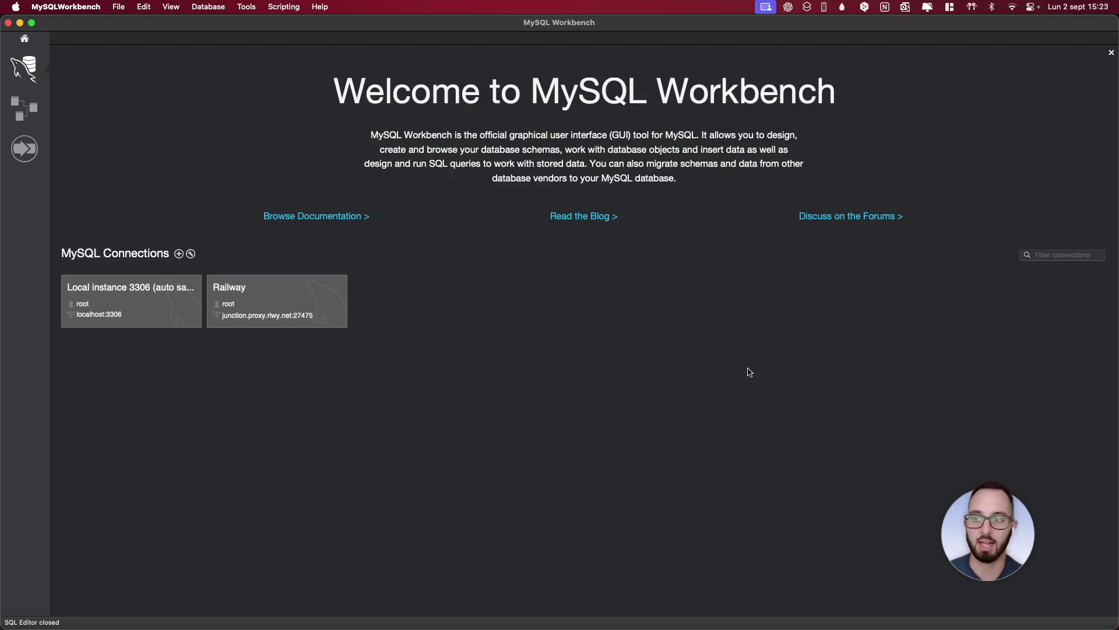
Open the Railway connection in the SQL editor and close the empty Query 1 tab
left_click(301, 312)
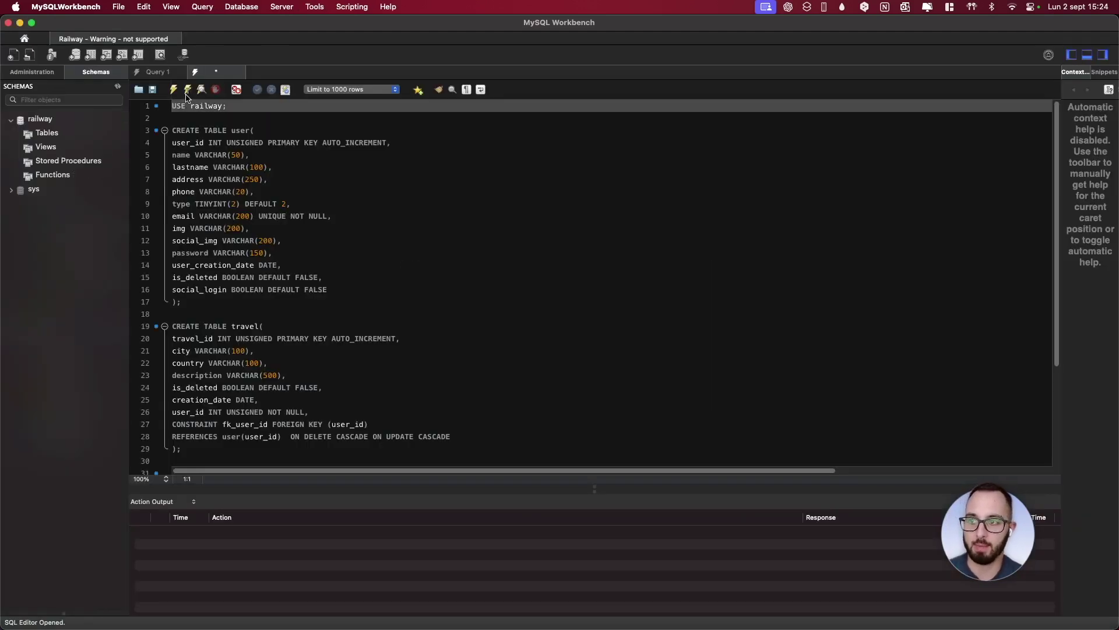
left_click(180, 72)
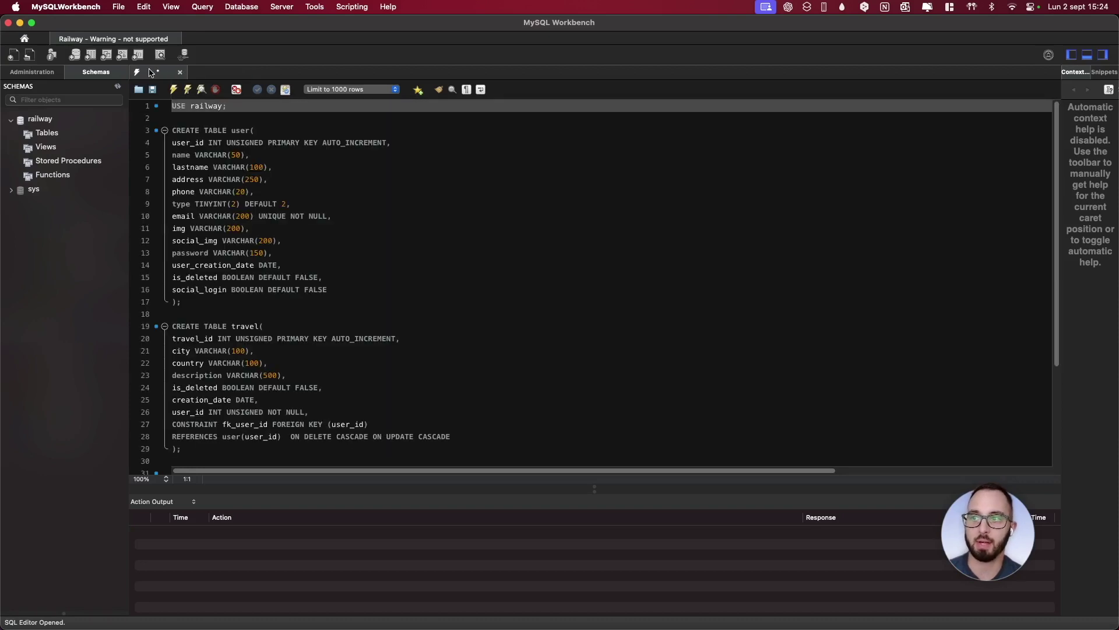
scroll(403, 289, "down", 5)
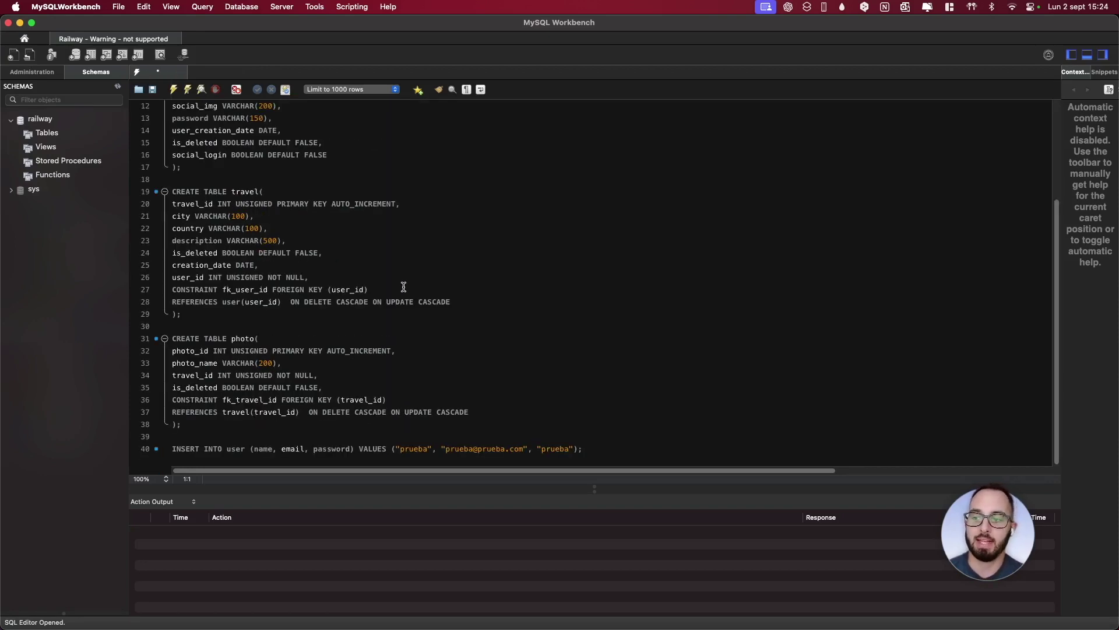
scroll(403, 287, "up", 5)
Review the USE railway, CREATE TABLE user and INSERT statements, then run the whole script
left_click(153, 107)
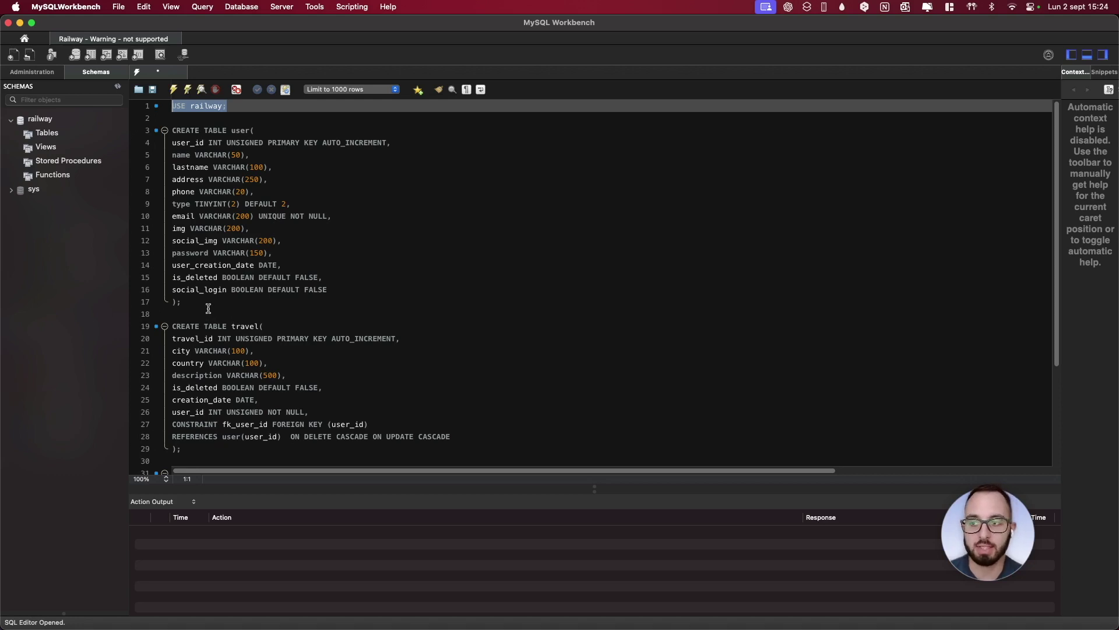
left_click_drag(208, 306, 145, 137)
scroll(210, 226, "down", 5)
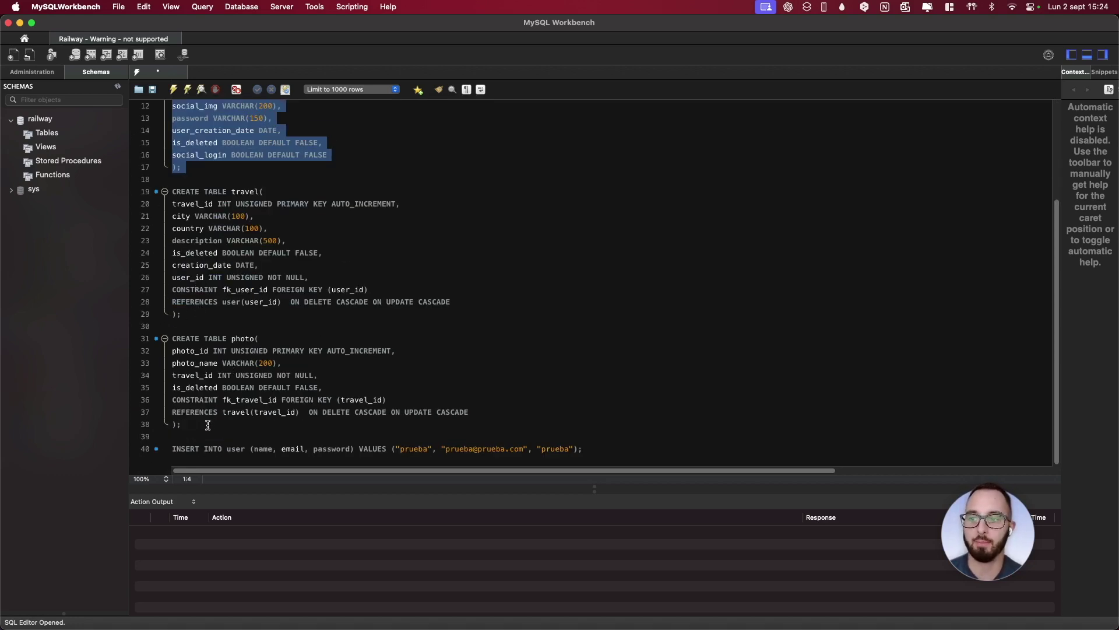
left_click_drag(589, 446, 166, 450)
left_click(590, 416)
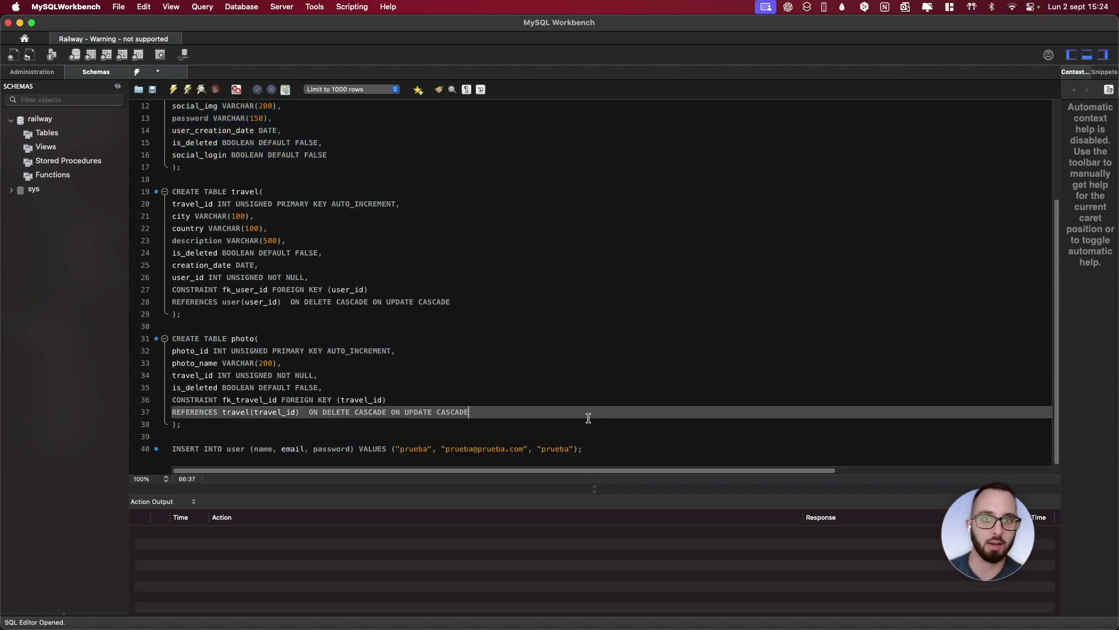
scroll(588, 419, "up", 5)
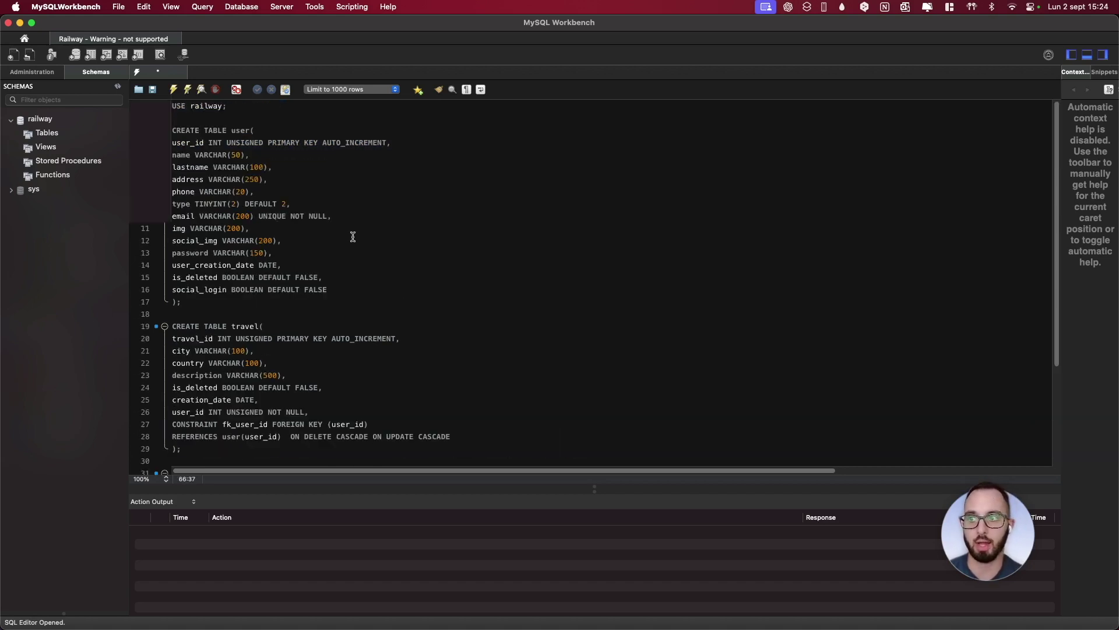
left_click(175, 90)
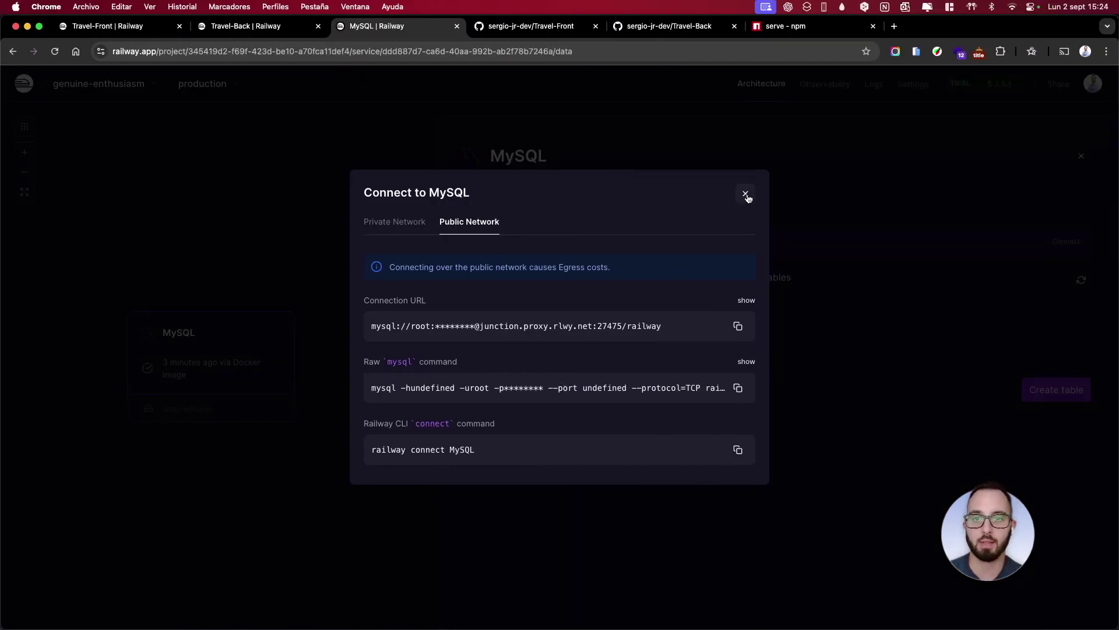
Open the MySQL user table and delete its test user row
left_click(746, 194)
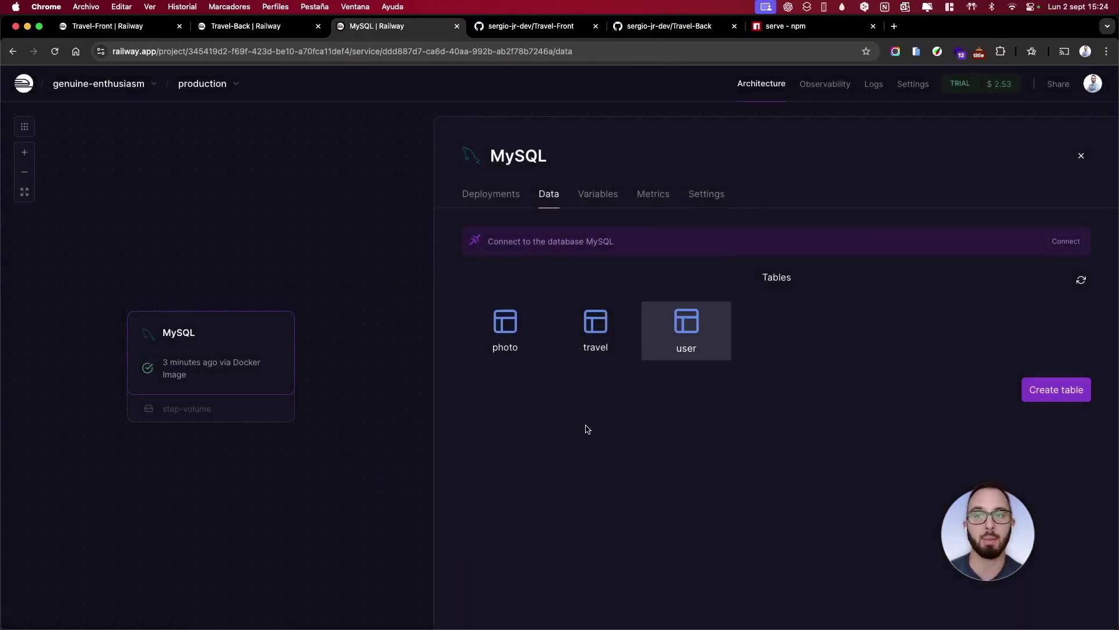
left_click(692, 344)
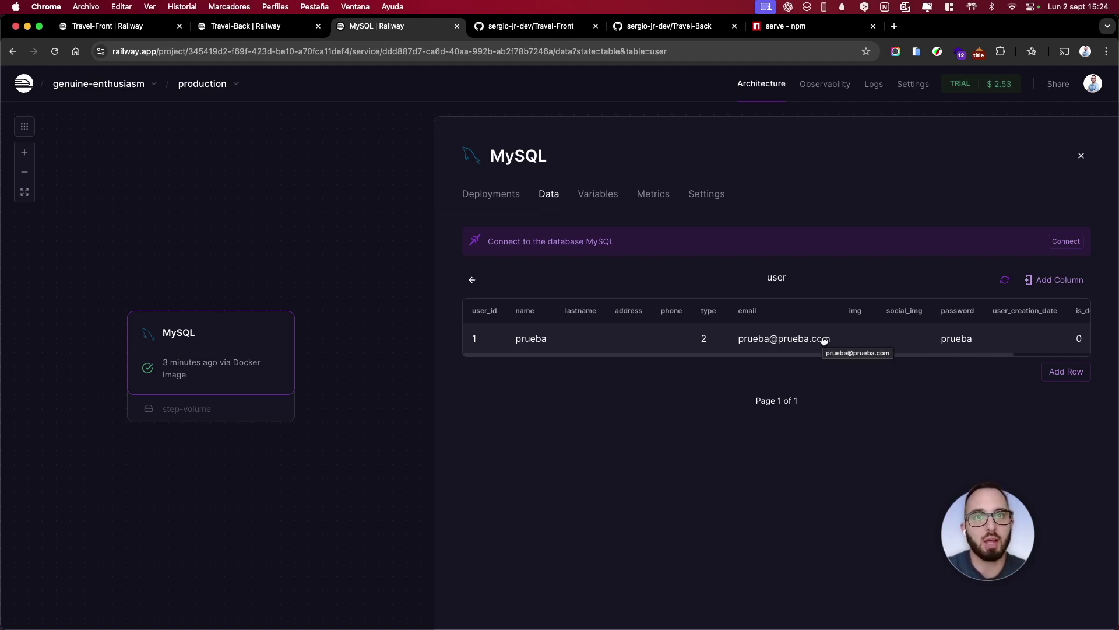
left_click(823, 340)
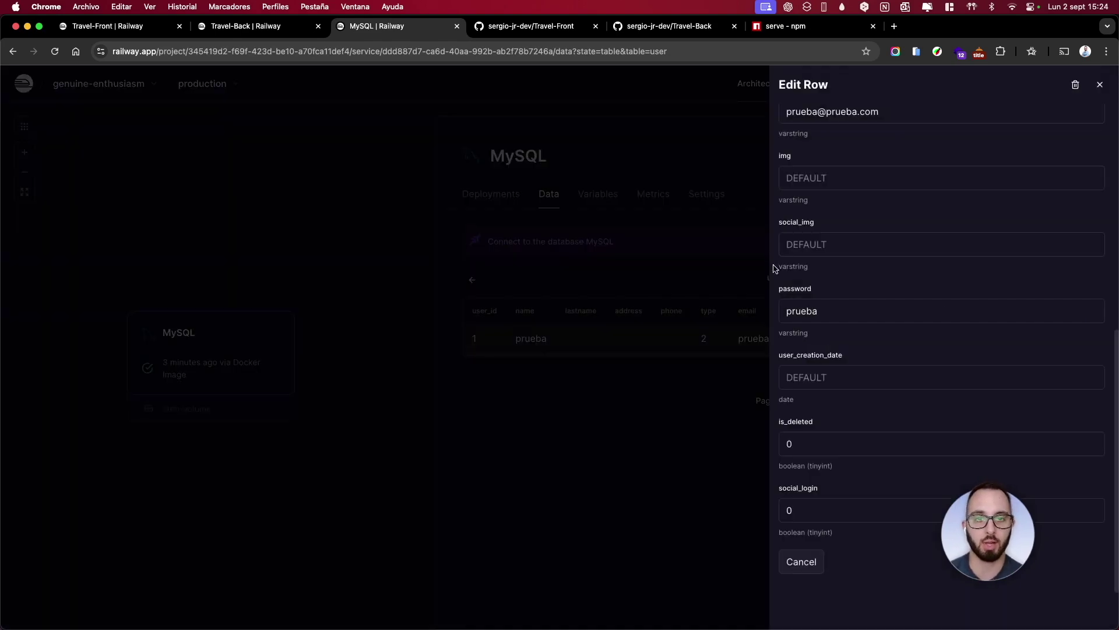
left_click(1076, 87)
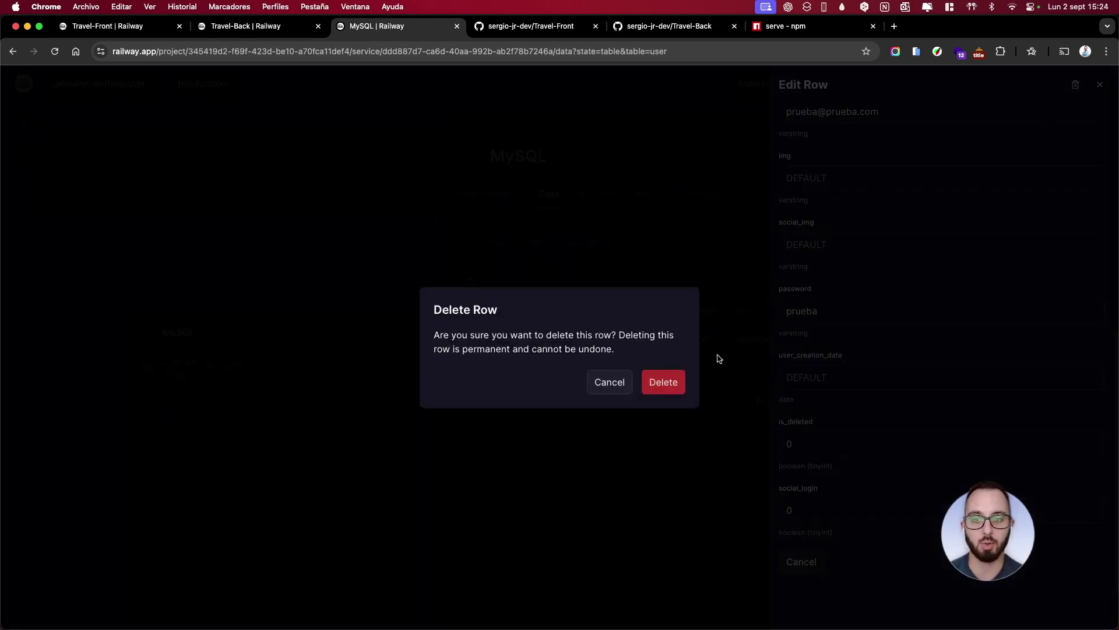
left_click(664, 381)
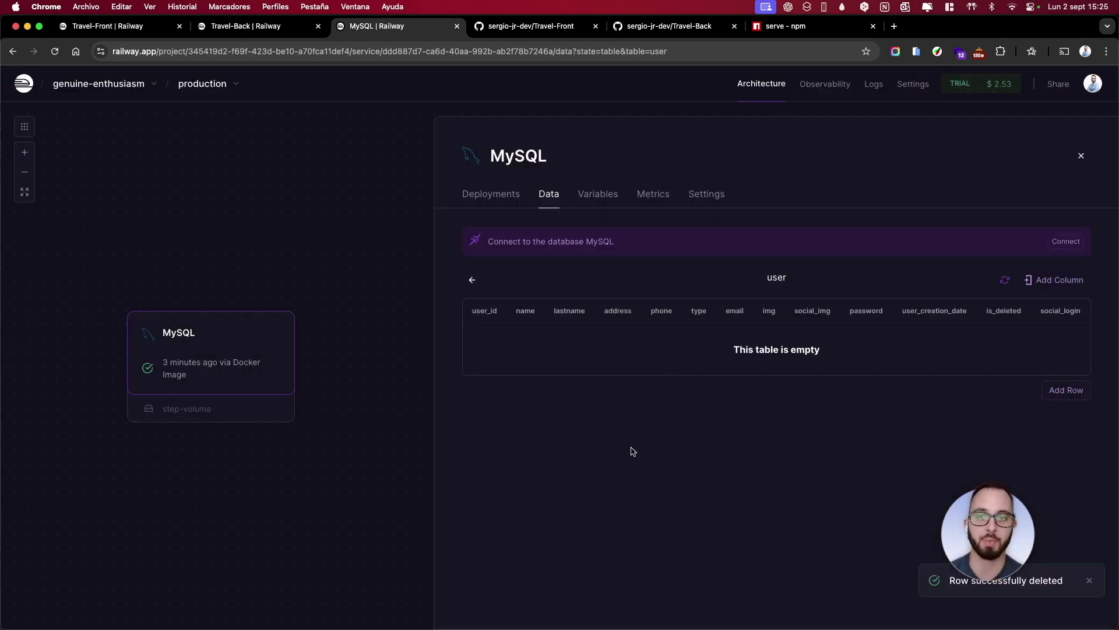
Switch to Travel-Back's raw variables and go over the DB_HOST, DB_USER, DB_PASS, DB_NAME, DB_PORT lines
left_click(598, 204)
left_click(257, 26)
left_click(532, 274)
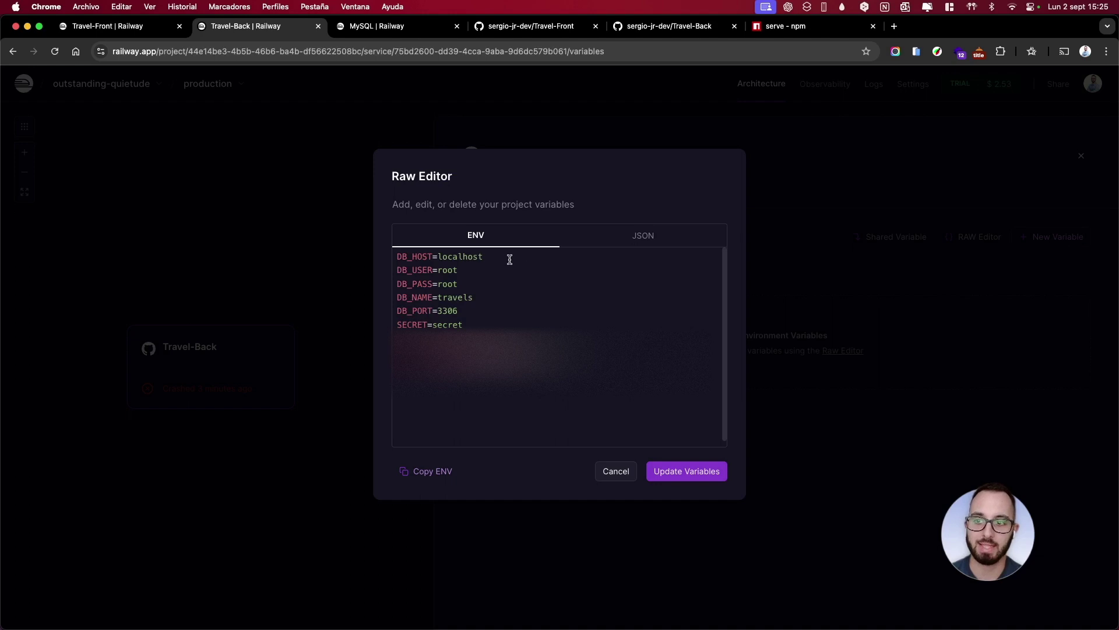
left_click_drag(510, 258, 393, 257)
left_click_drag(466, 270, 387, 274)
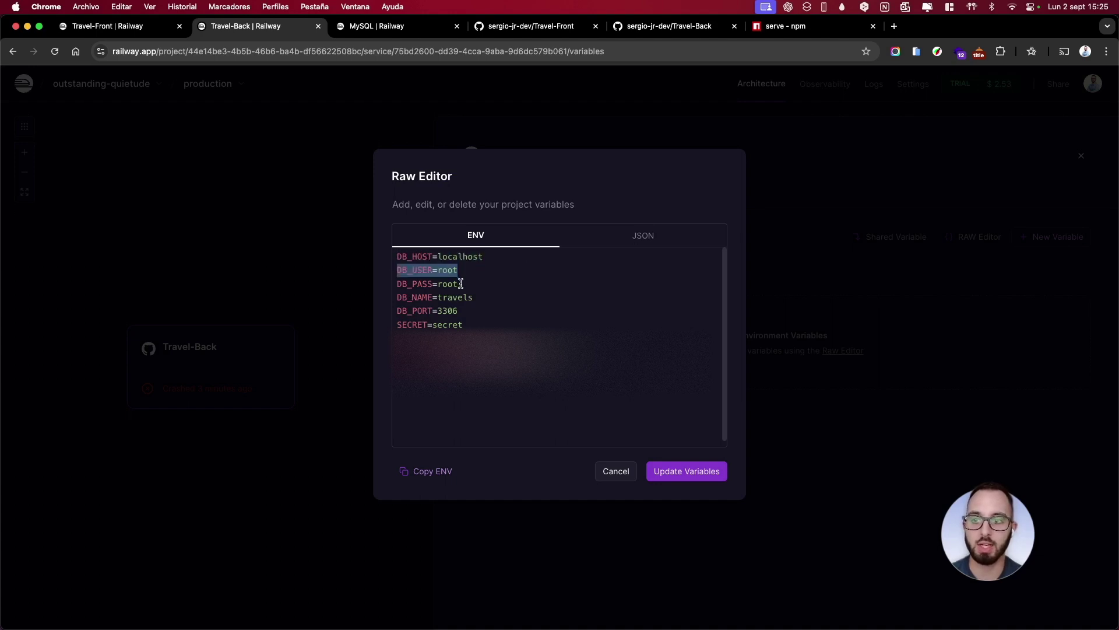
left_click_drag(459, 284, 387, 286)
left_click_drag(511, 299, 395, 298)
left_click_drag(458, 311, 406, 310)
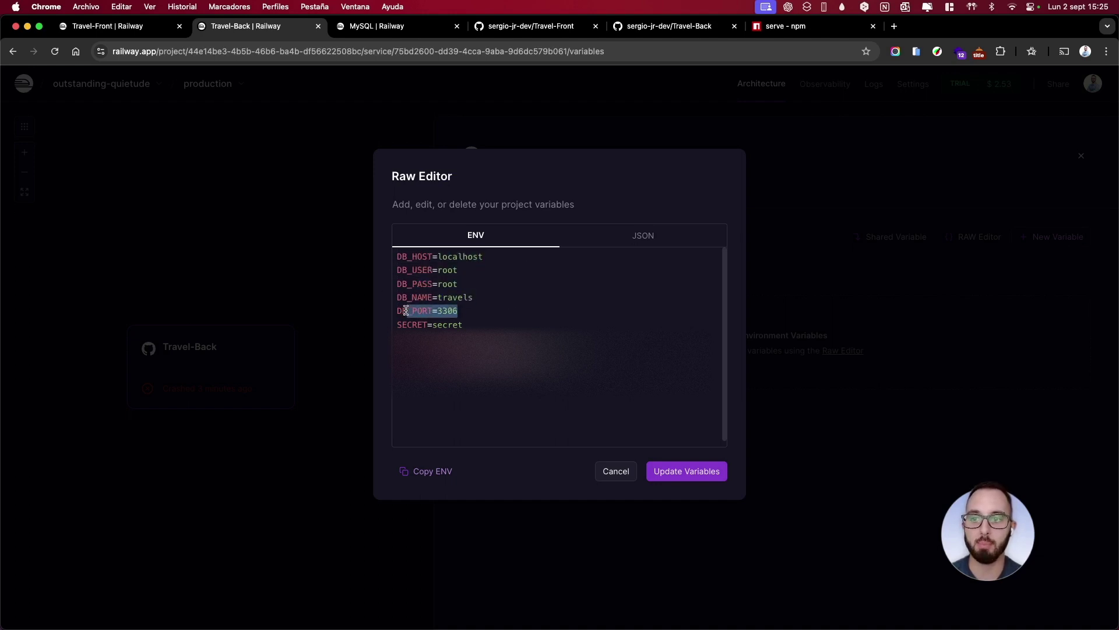
Look up the MySQL service's internal host mysql.railway.internal in its variables
left_click(486, 258)
left_click(377, 25)
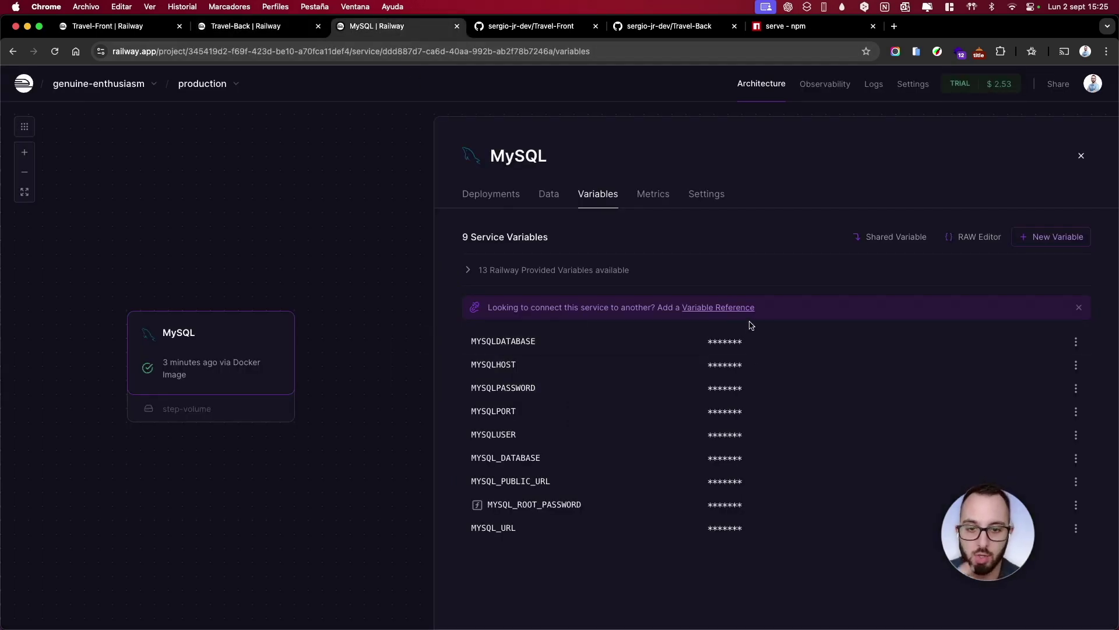
left_click(752, 365)
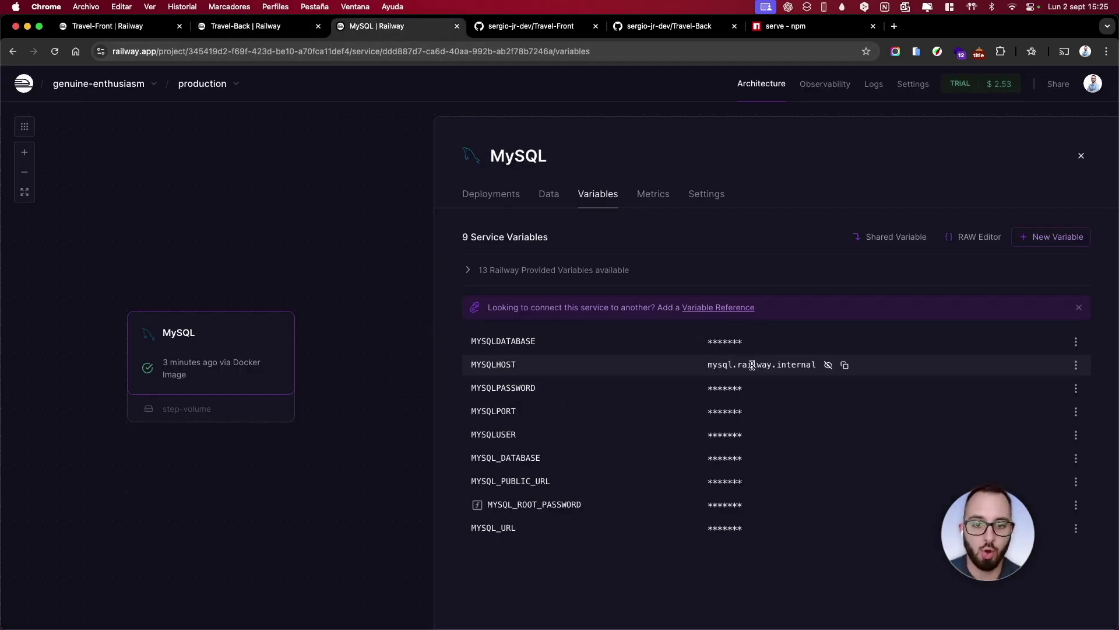
left_click_drag(706, 364, 831, 367)
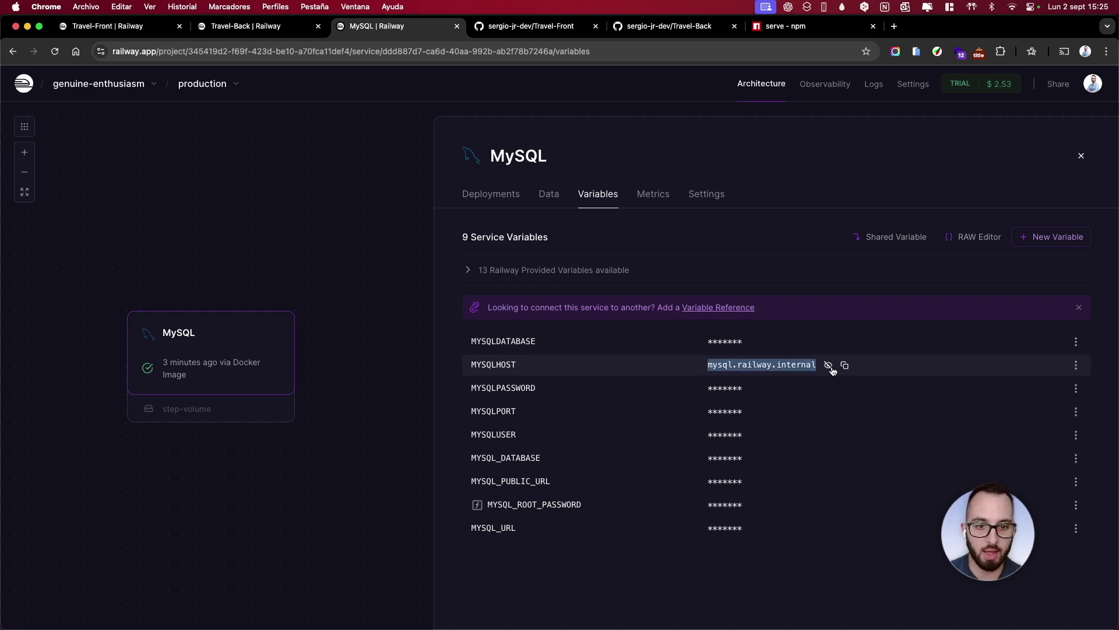
left_click(585, 273)
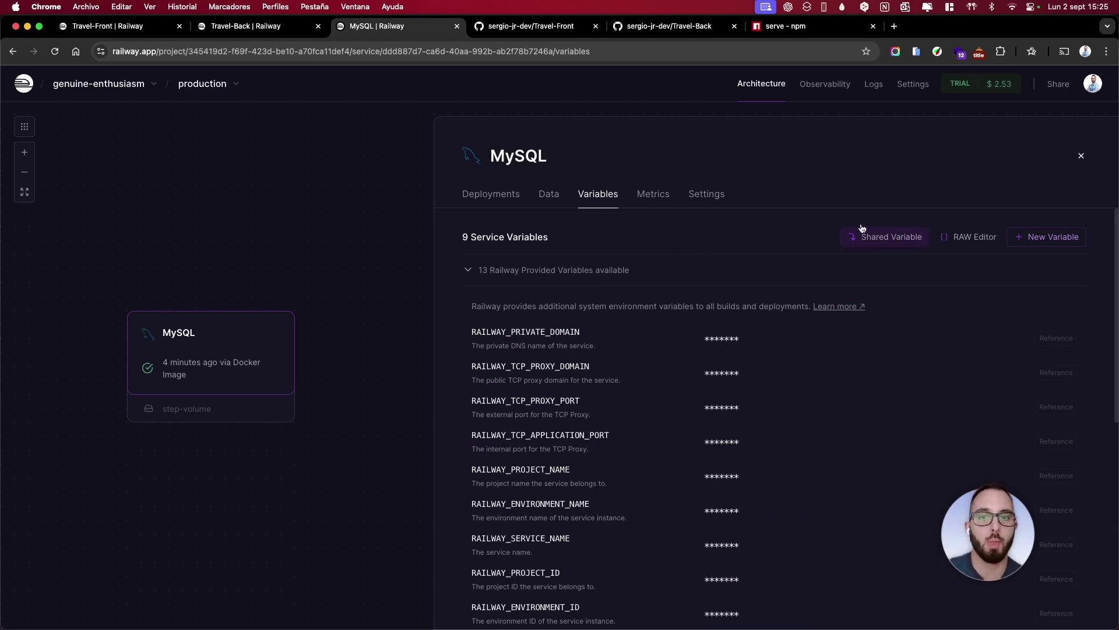
Copy the public proxy host junction.proxy.rlwy.net from the MySQL connection URL
left_click(548, 198)
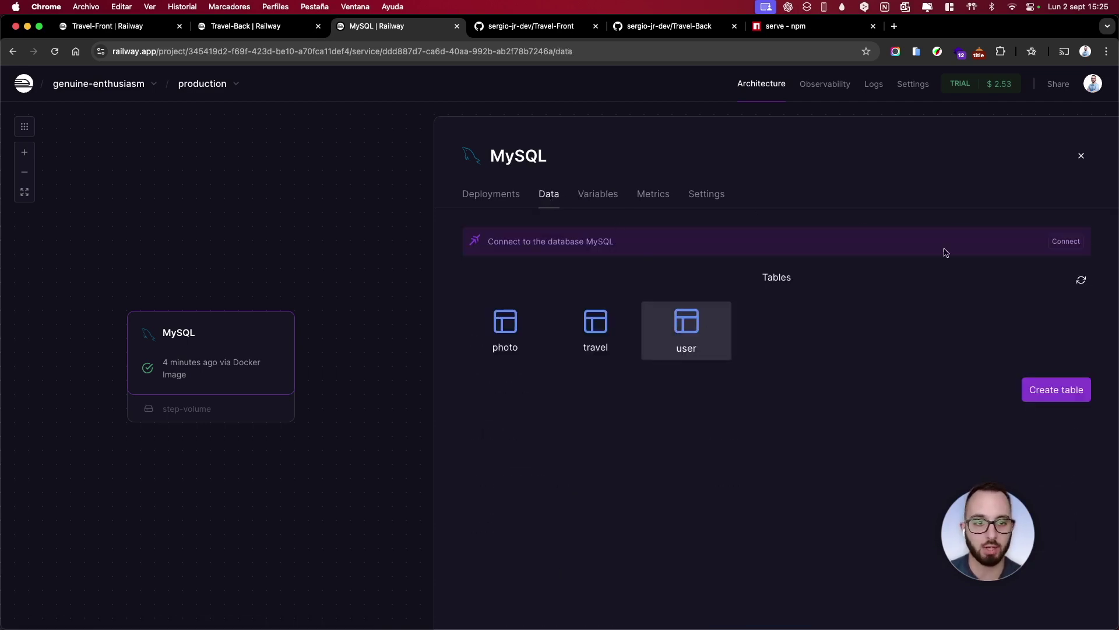
left_click(1073, 241)
left_click(473, 222)
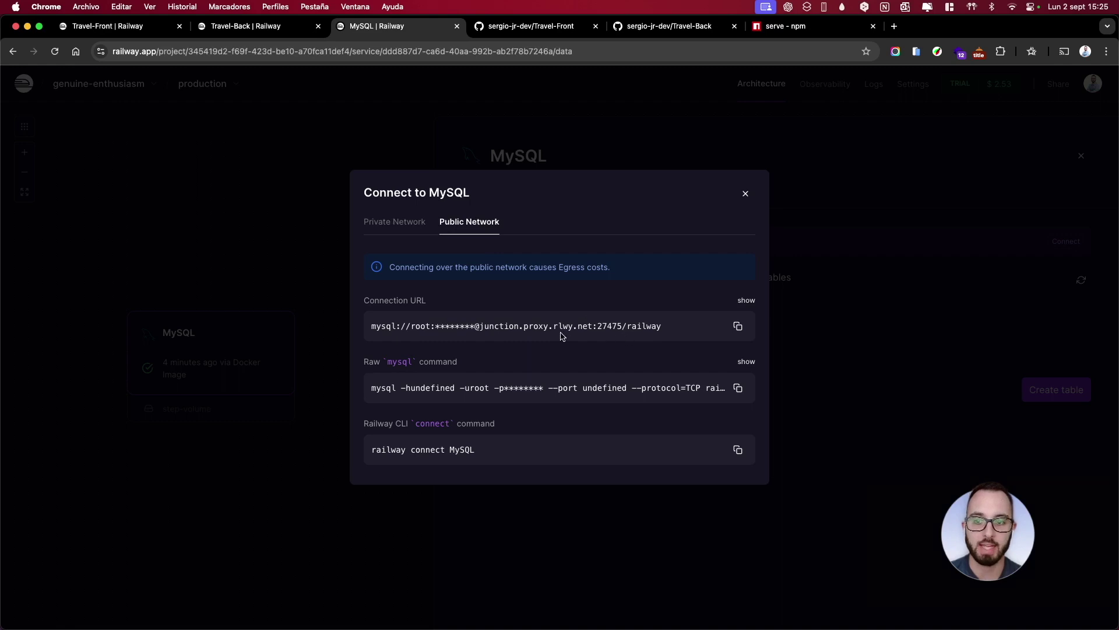
double_click(606, 325)
left_click(499, 344)
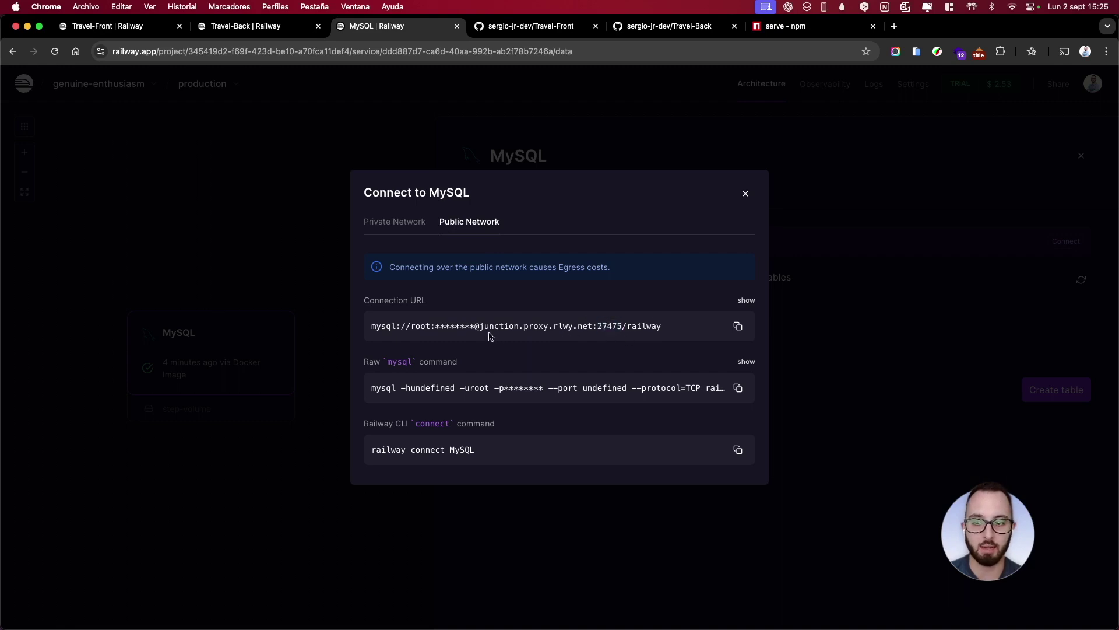
left_click_drag(479, 326, 592, 328)
key("super+c")
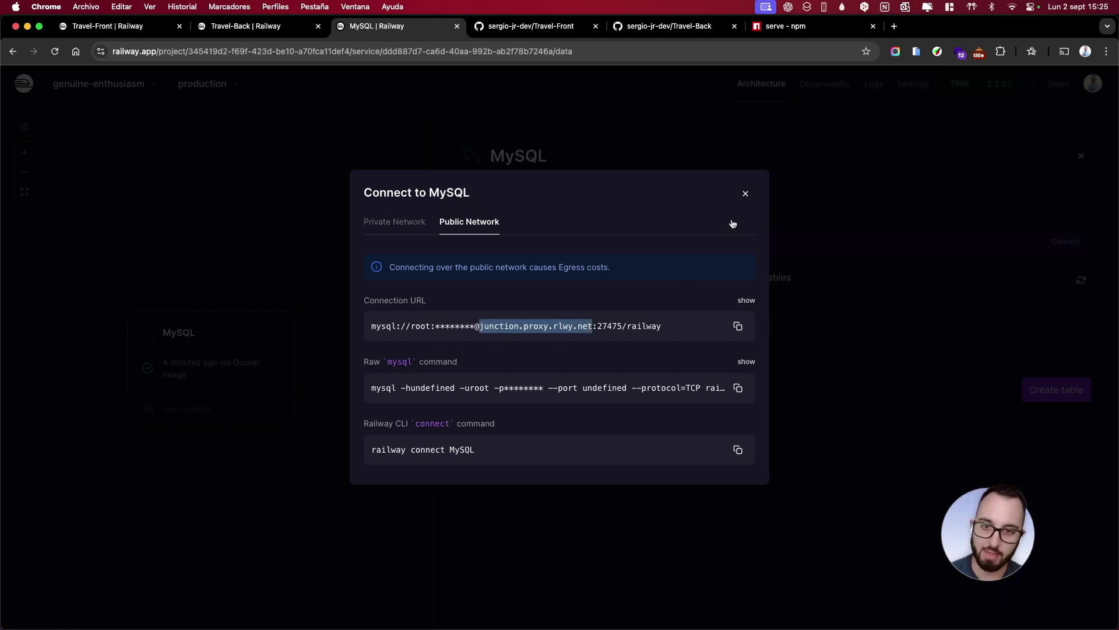
Replace localhost in Travel-Back's DB_HOST with junction.proxy.rlwy.net
left_click(744, 194)
left_click(597, 194)
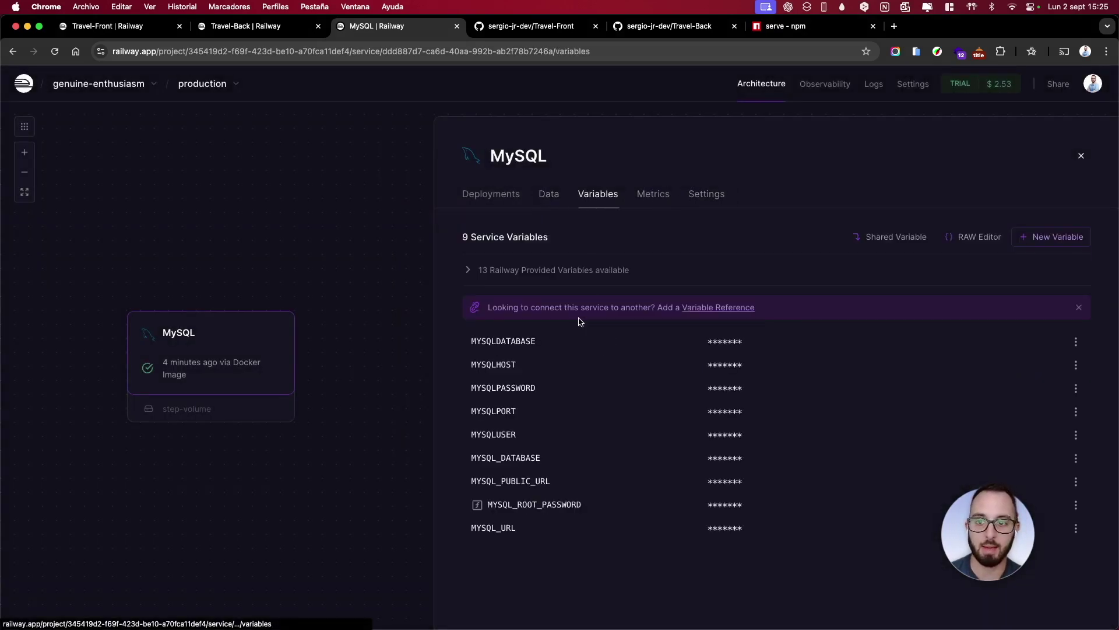
left_click(522, 271)
left_click(522, 271)
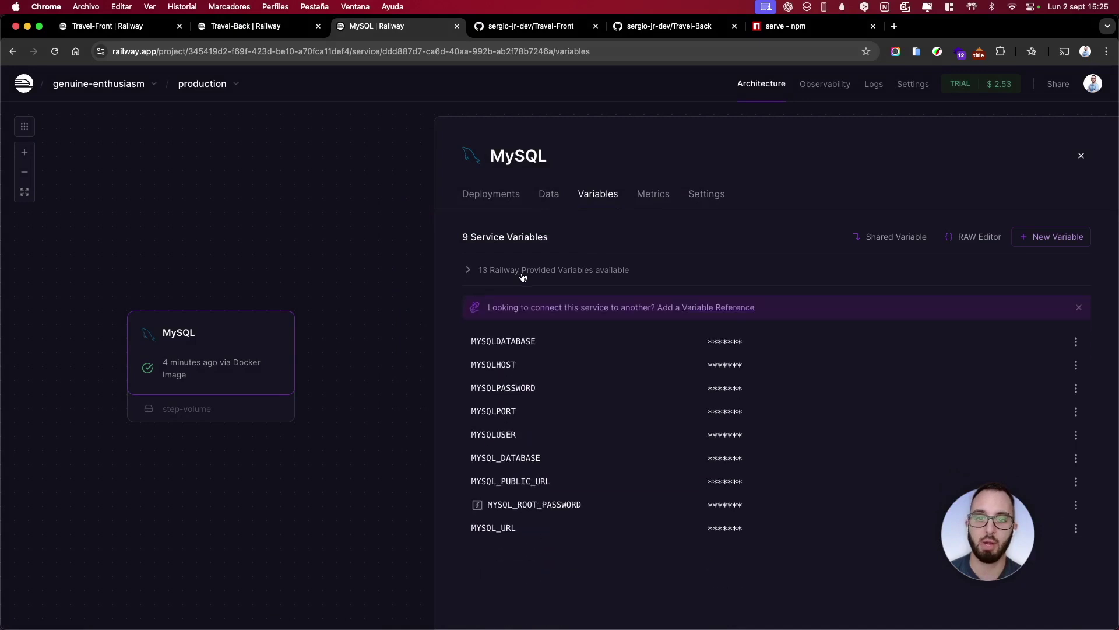
left_click(292, 28)
double_click(464, 256)
key("super+v")
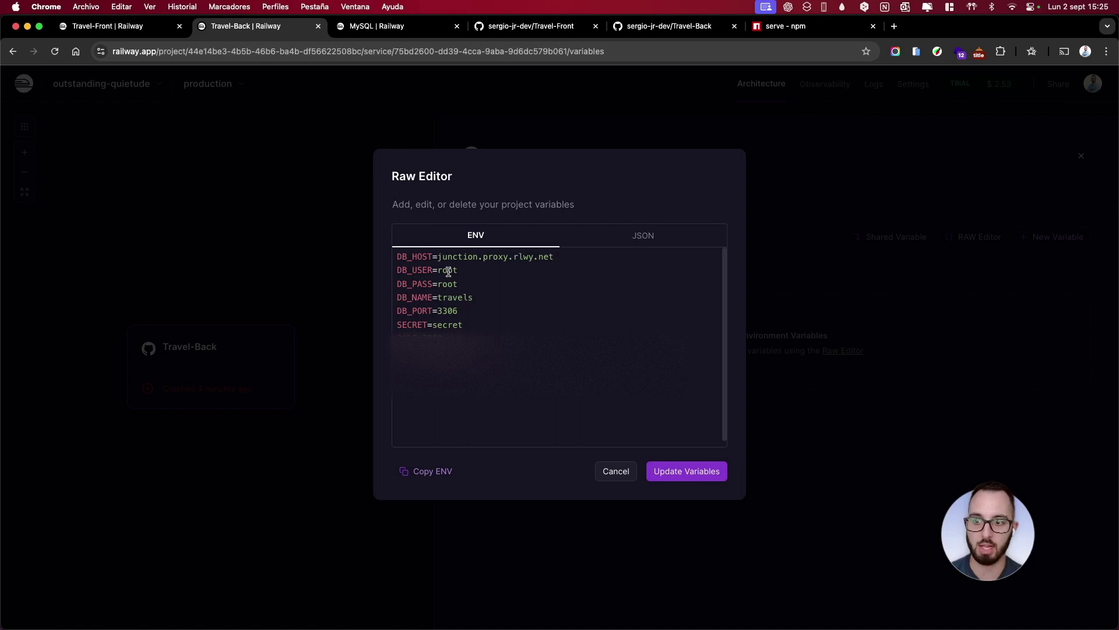
Paste the MySQL password into DB_PASS and change DB_NAME from travels to railway
left_click(376, 26)
left_click(771, 388)
left_click(269, 27)
double_click(450, 285)
key("super+v")
double_click(452, 296)
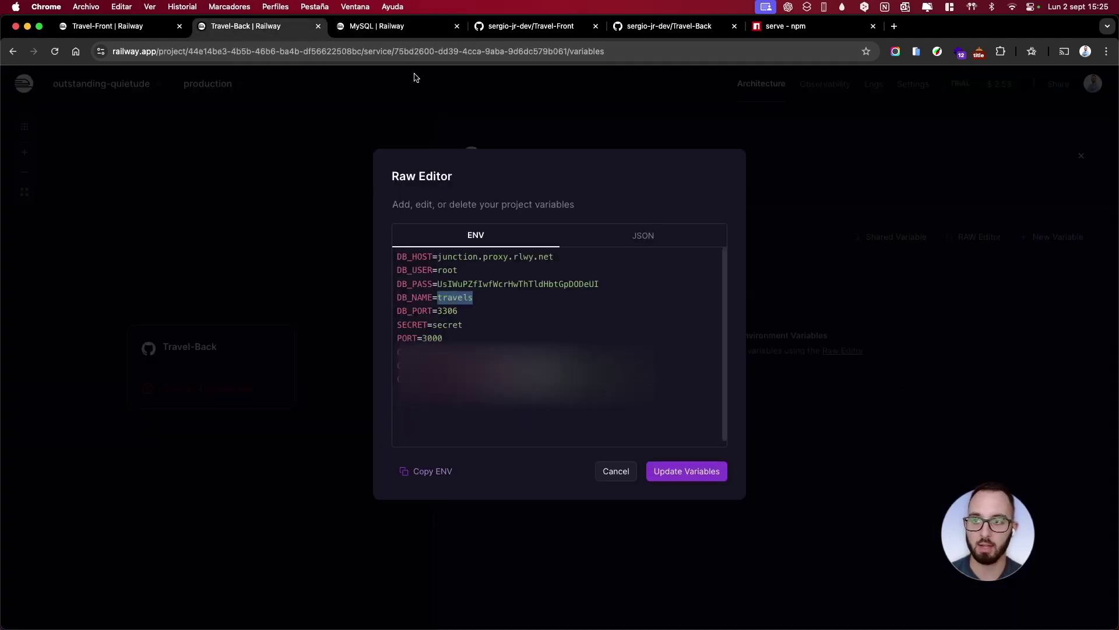
type("ra")
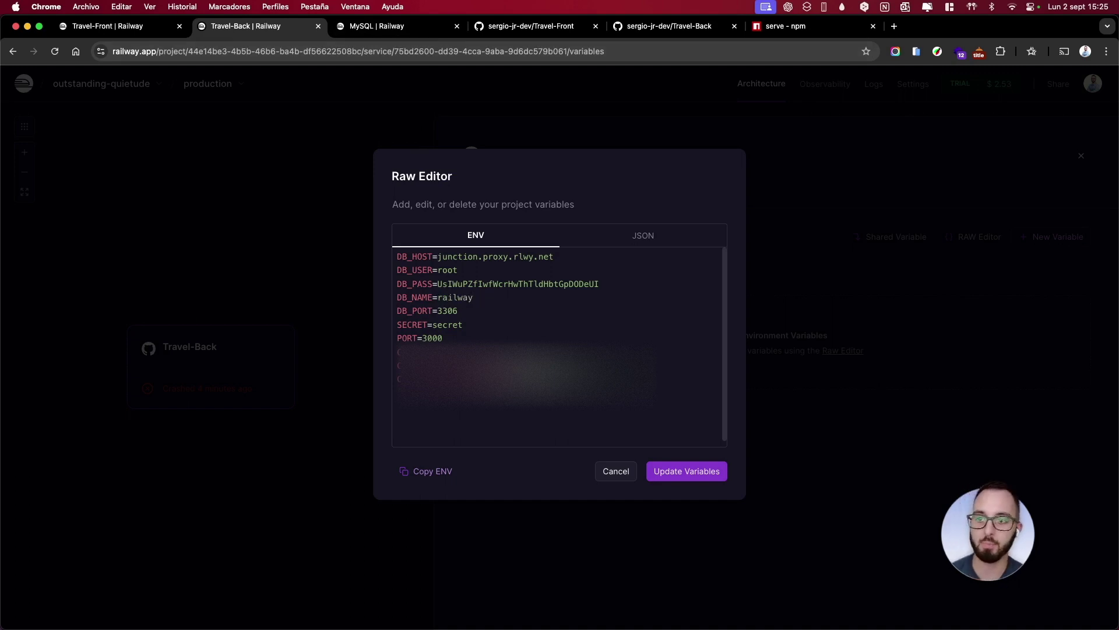
Copy the TCP proxy port 27475 and set it as the DB_PORT value
left_click(373, 29)
left_click(755, 412)
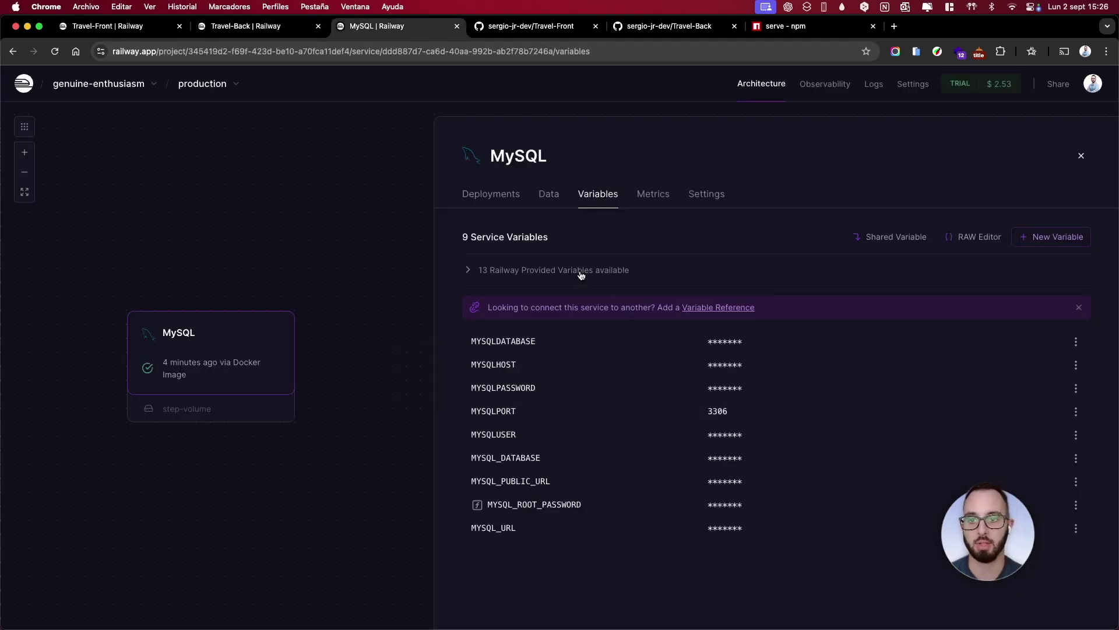
left_click(580, 272)
left_click(752, 407)
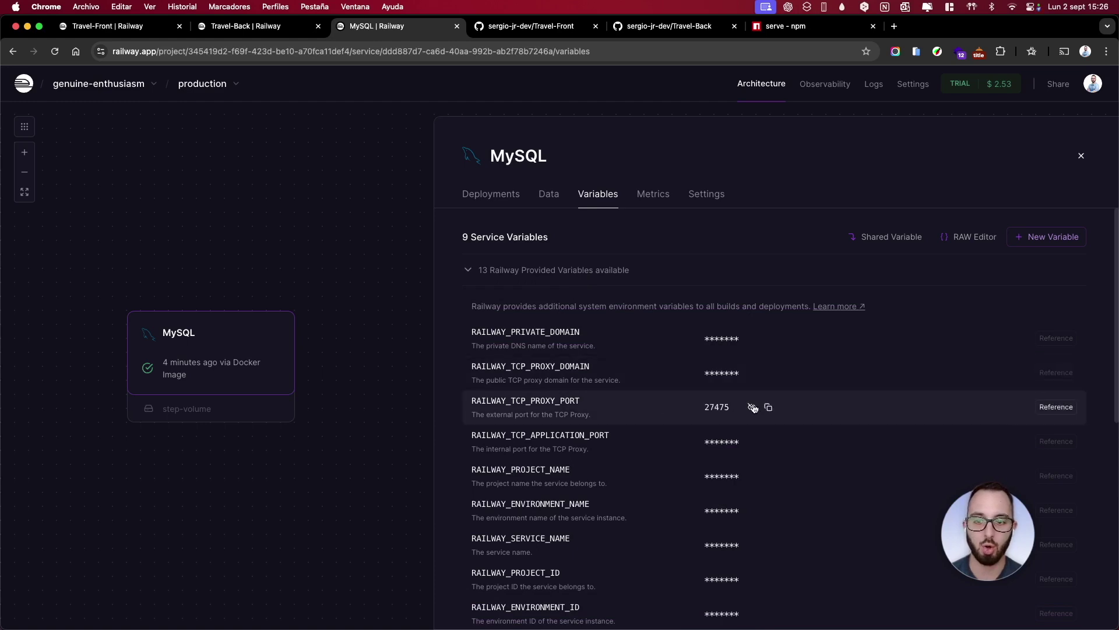
left_click(769, 408)
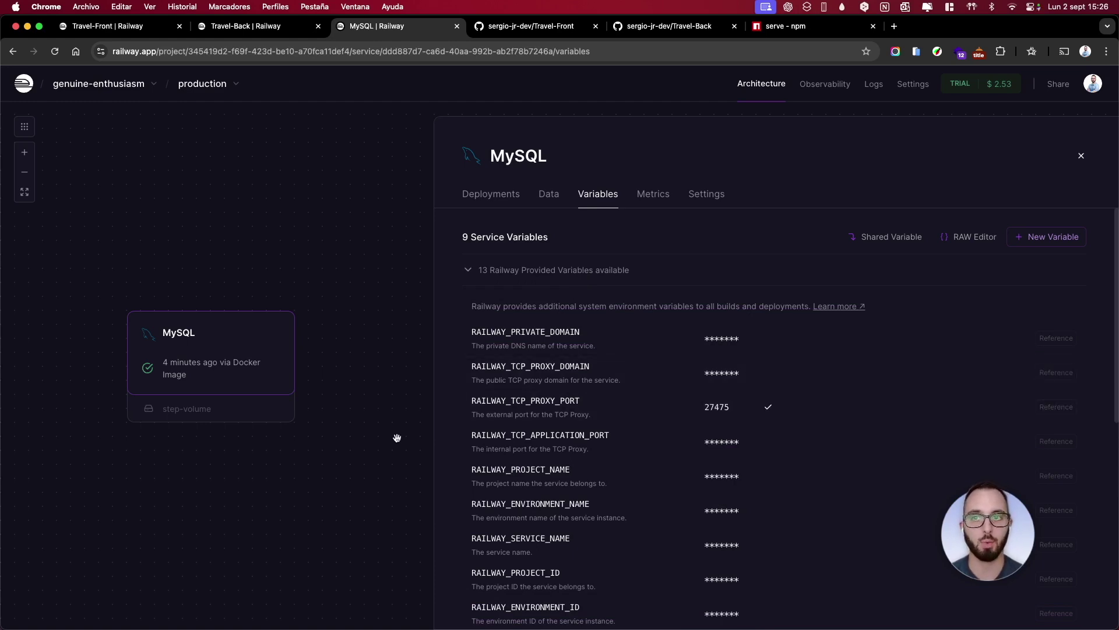
left_click(268, 26)
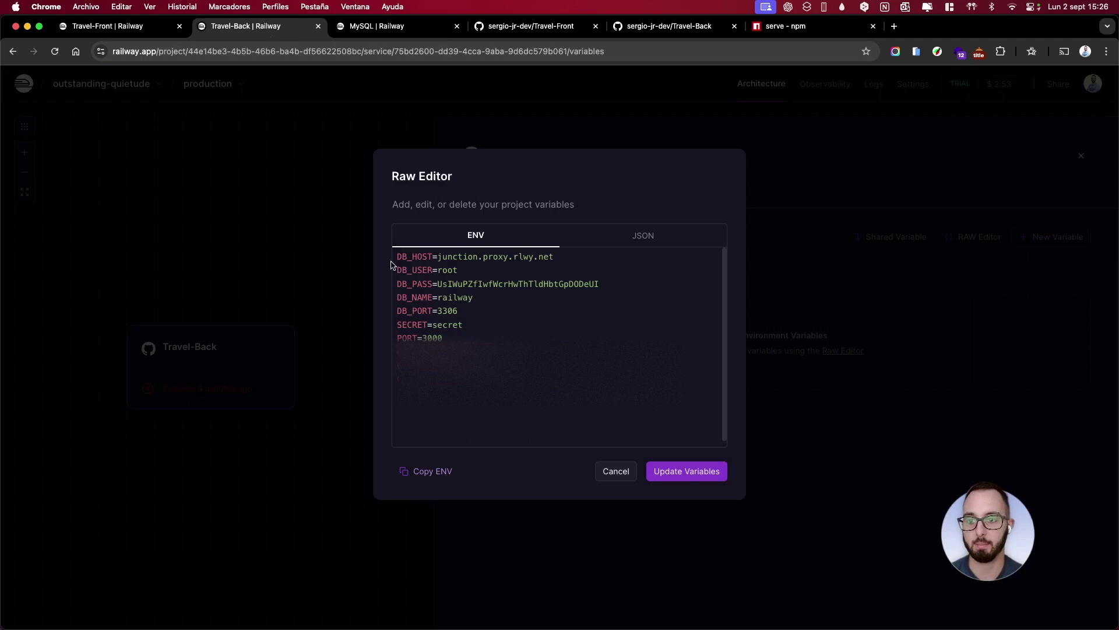
double_click(447, 311)
key("super+v")
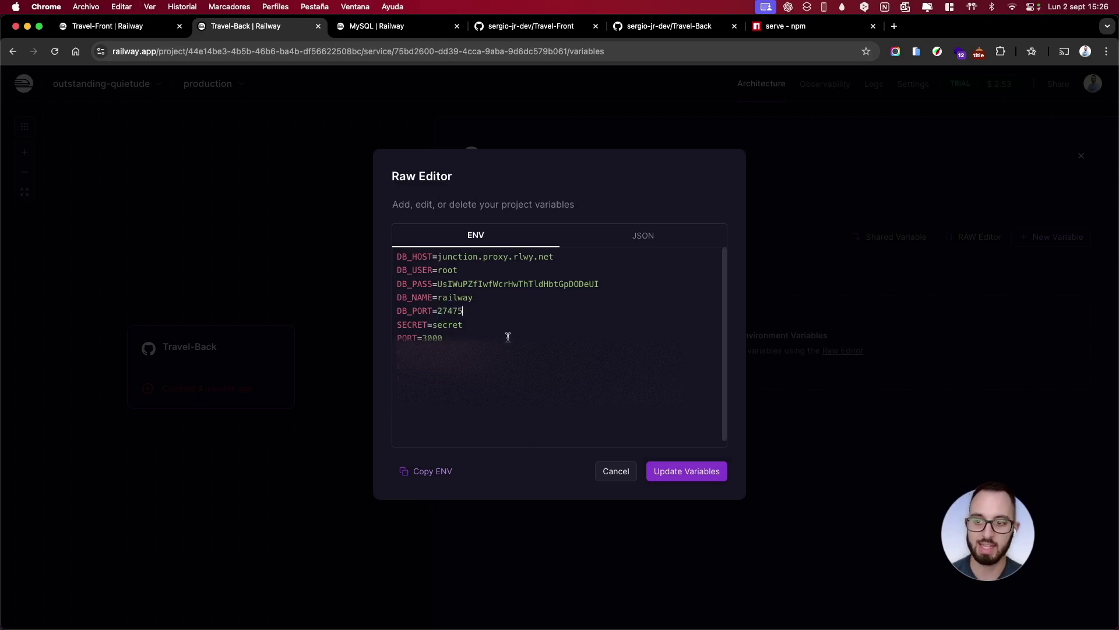
Review the SECRET and PORT lines and return to the DB_PASS value
left_click_drag(460, 338, 385, 348)
left_click_drag(485, 330, 390, 329)
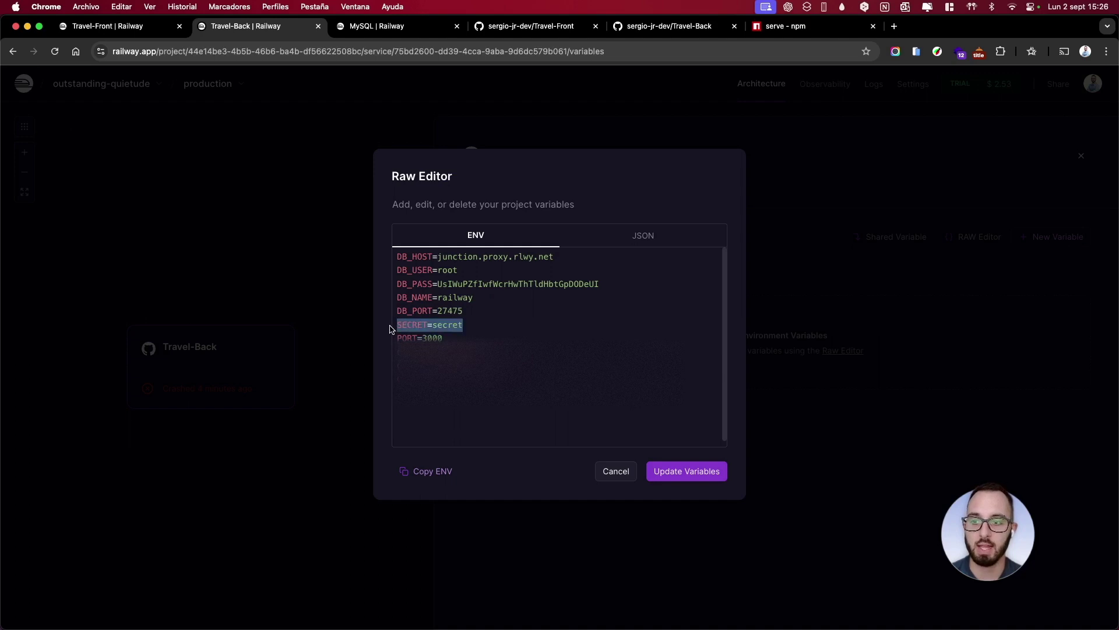
left_click(507, 323)
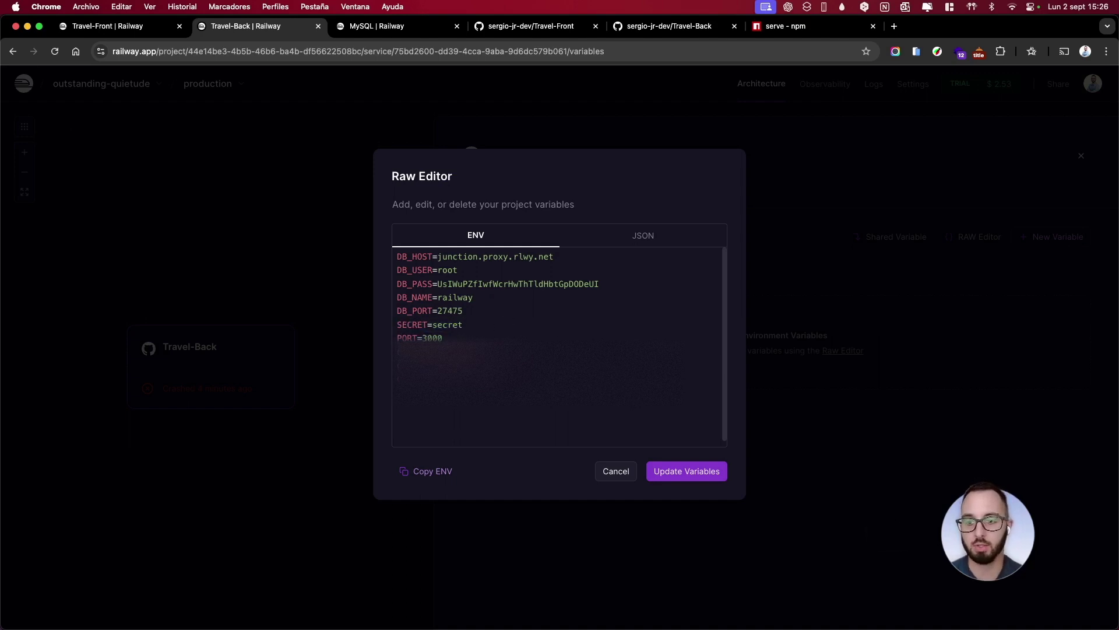
left_click(647, 284)
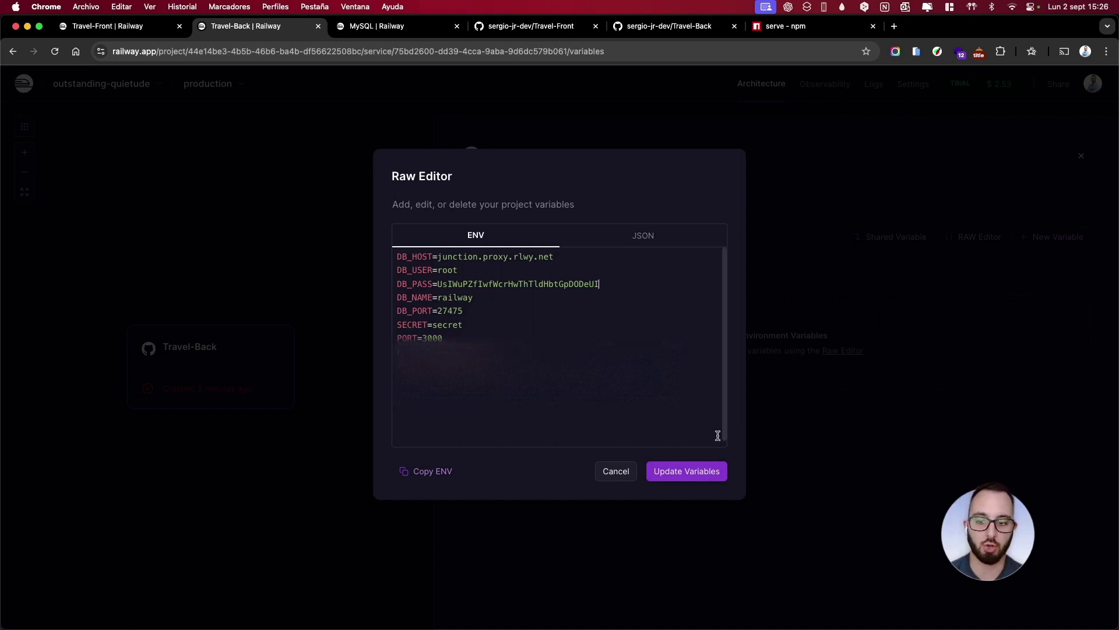
Save the ten Travel-Back variables, deploy them, and open the new deployment's logs
left_click(702, 471)
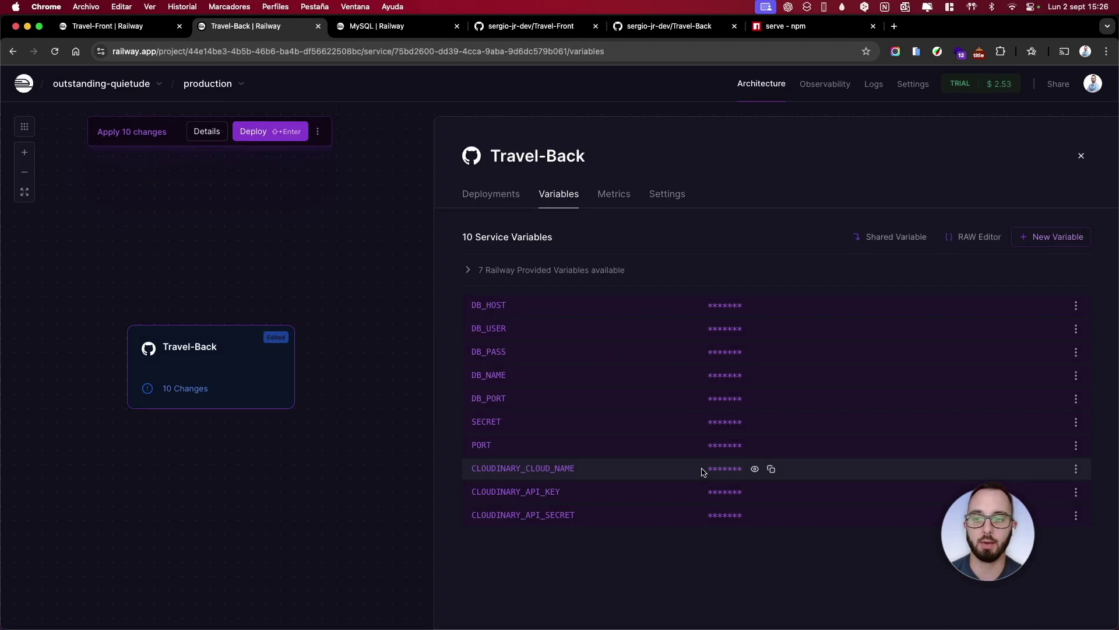
left_click(269, 136)
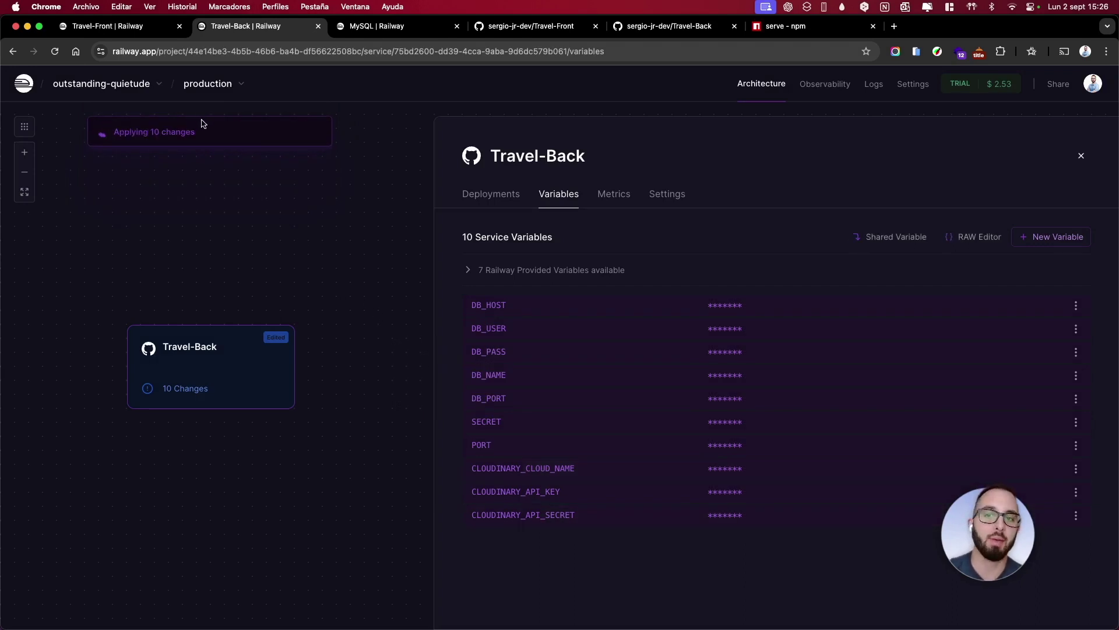
left_click(477, 201)
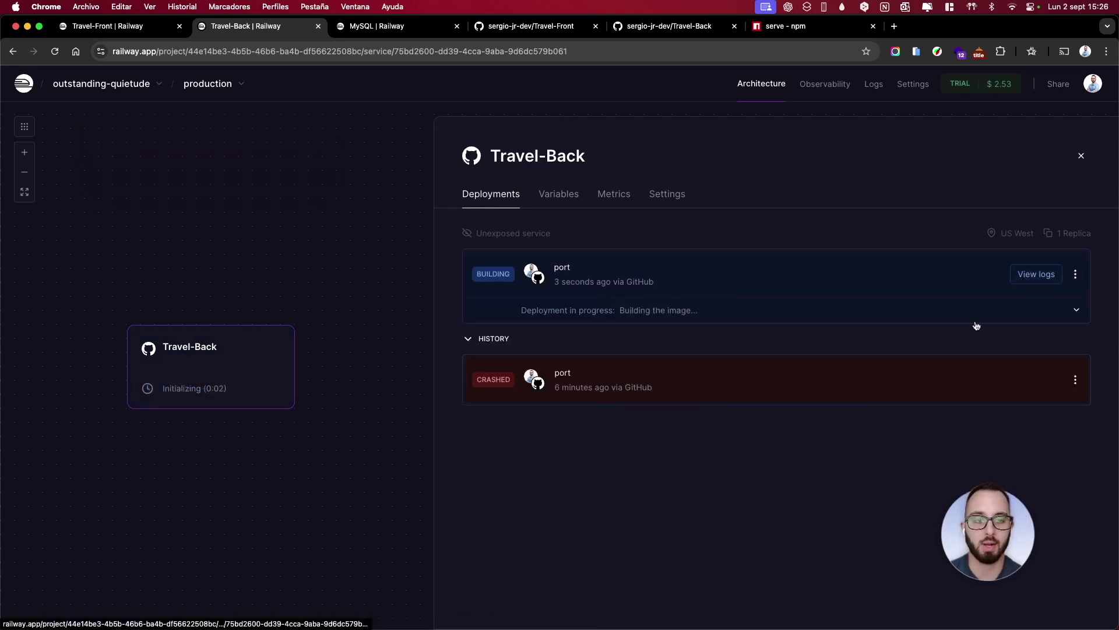
left_click(1040, 275)
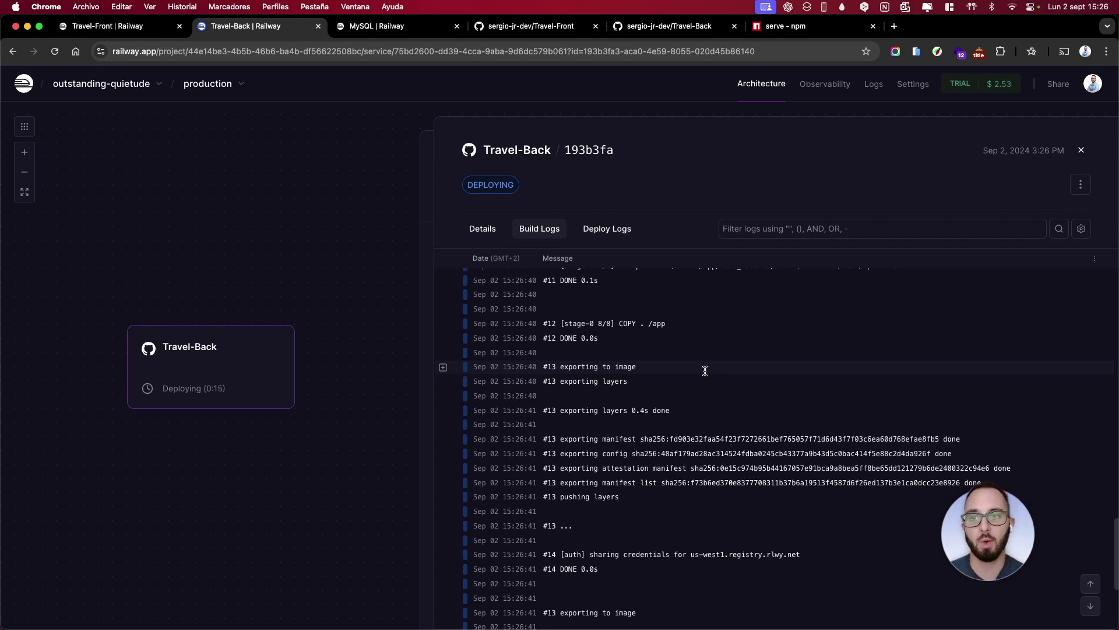
Check Travel-Front's VITE_BASE_URL value, then confirm Travel-Back's logs show 'Tu servidor está listo'
left_click(137, 26)
left_click(551, 195)
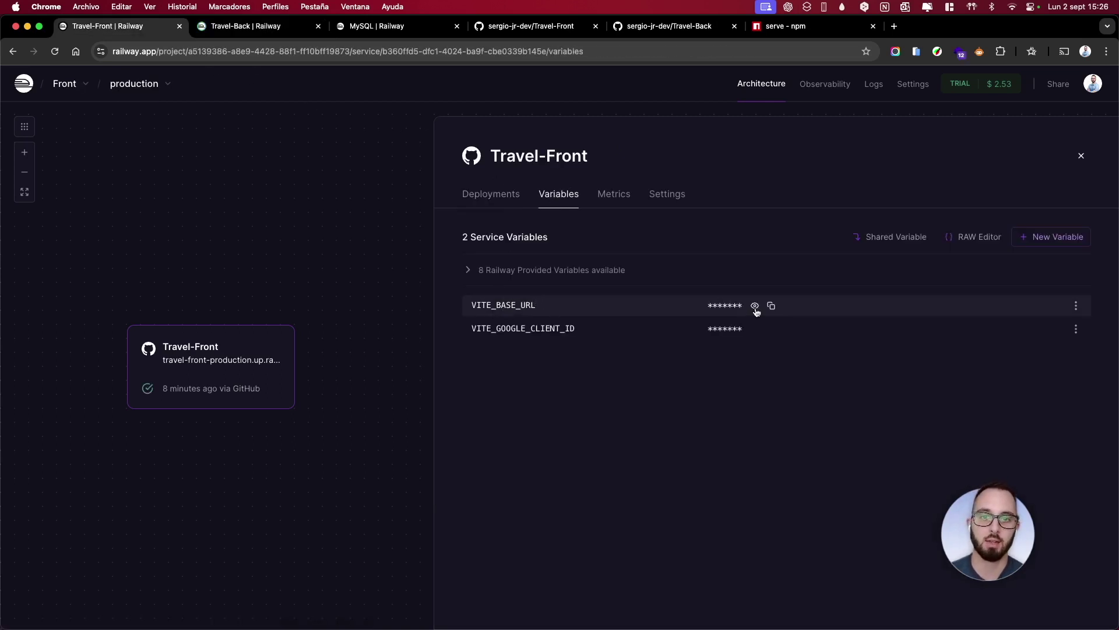
left_click(755, 306)
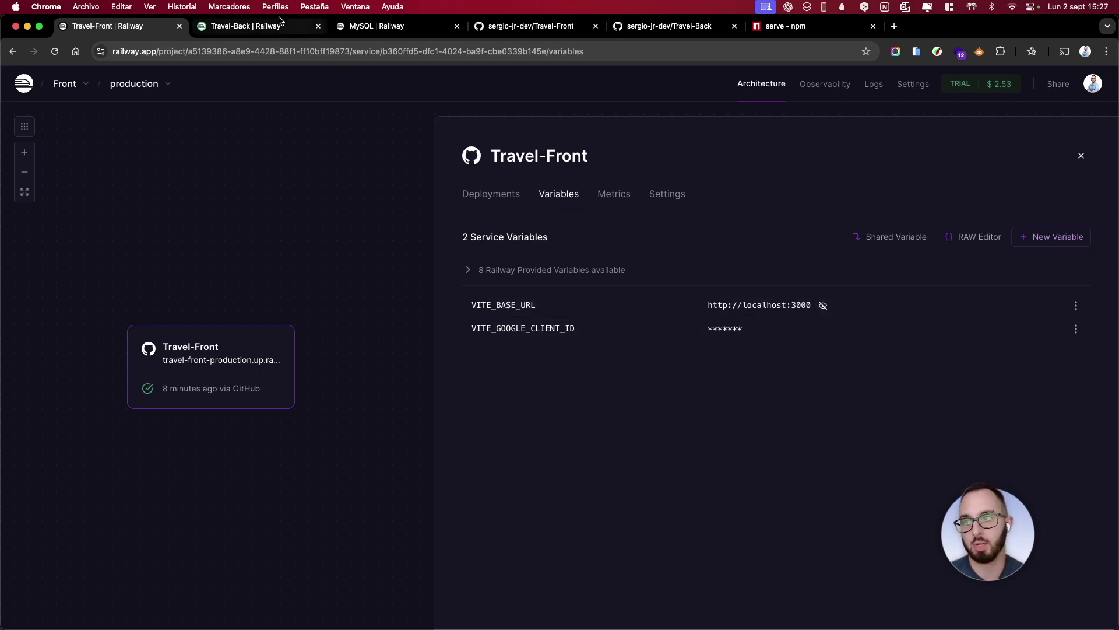
left_click(257, 28)
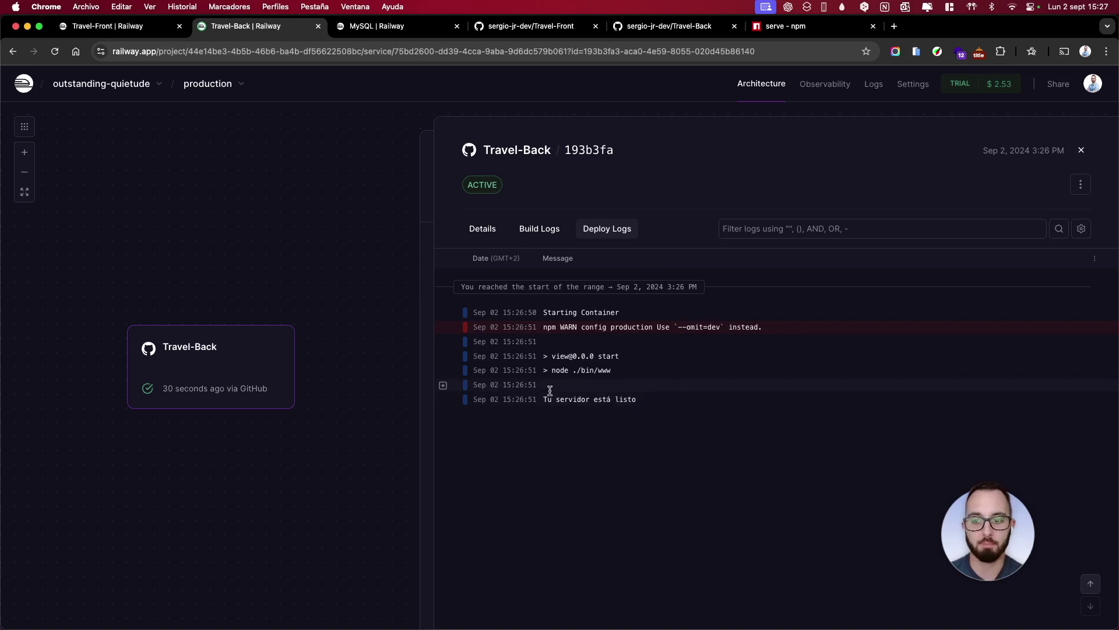
left_click_drag(655, 400, 516, 400)
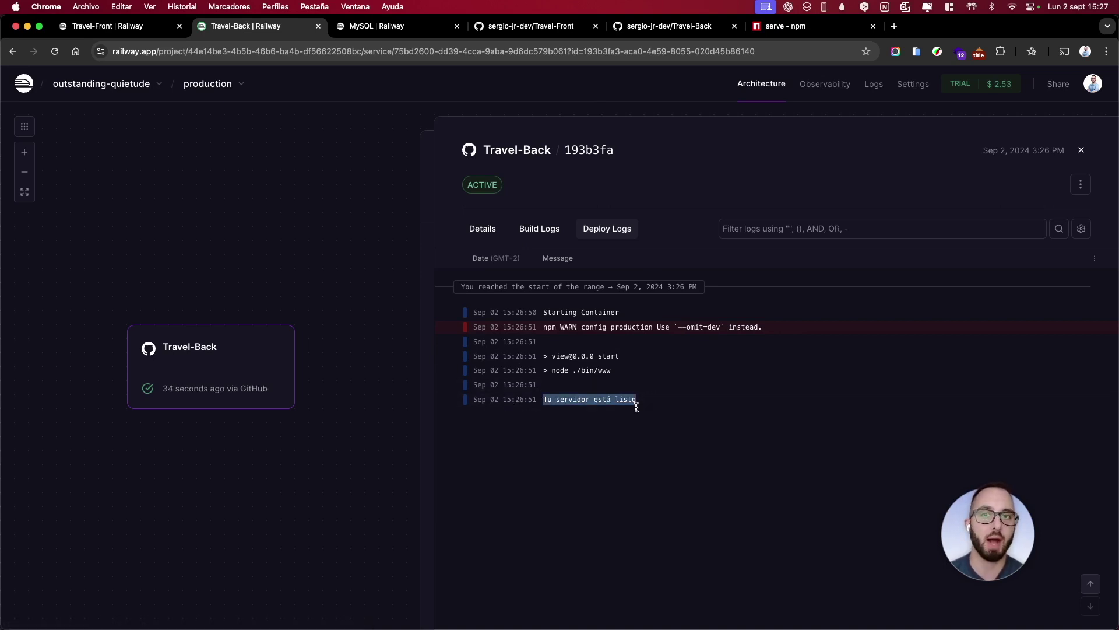
Generate Travel-Back's public domain travel-back-production.up.railway.app on port 3000 in Networking, and copy it
left_click(1080, 151)
left_click(667, 197)
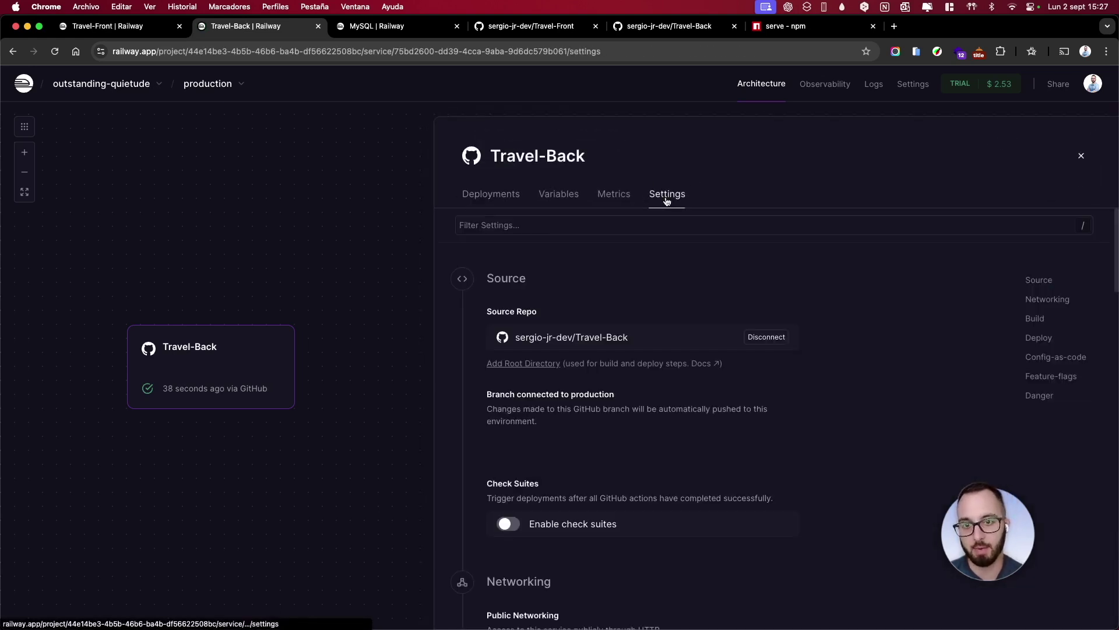
scroll(681, 316, "down", 2)
scroll(681, 315, "down", 3)
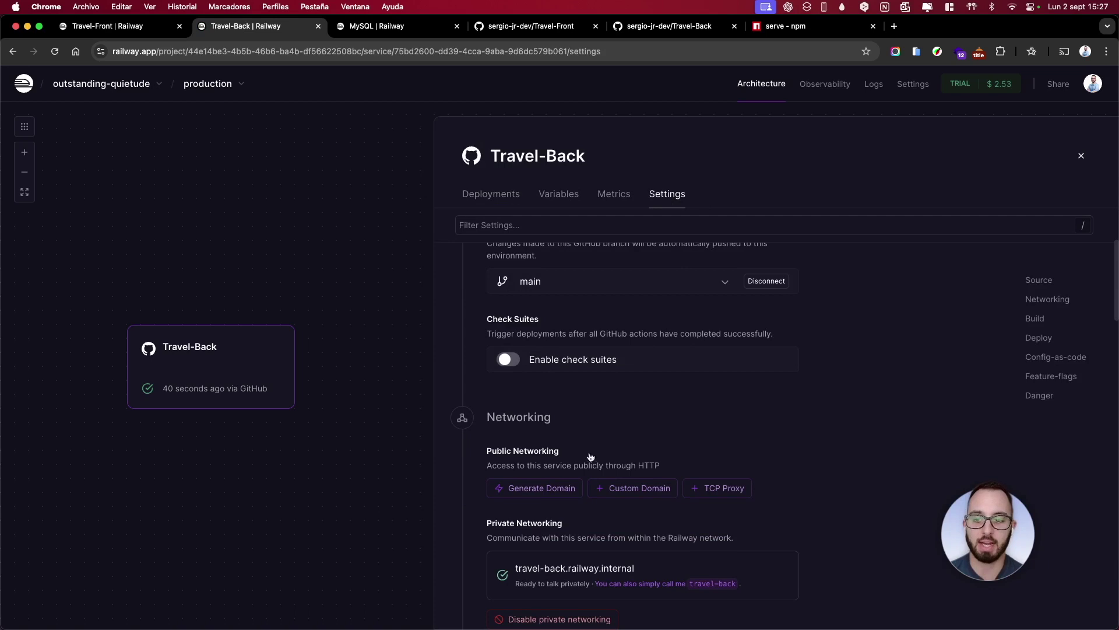
left_click(553, 489)
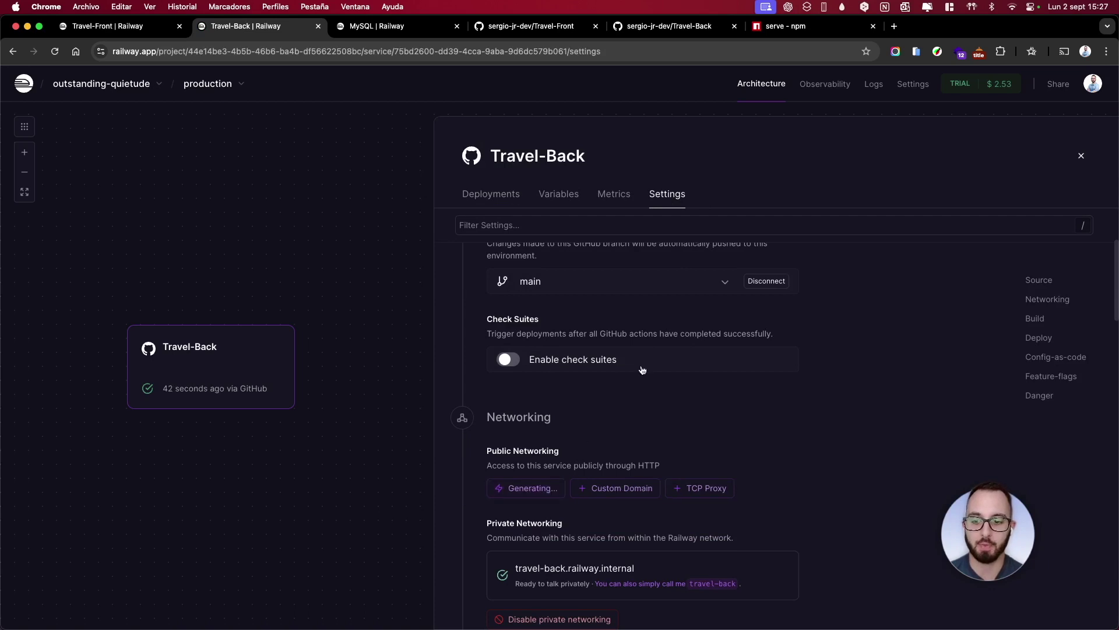
scroll(629, 417, "down", 1)
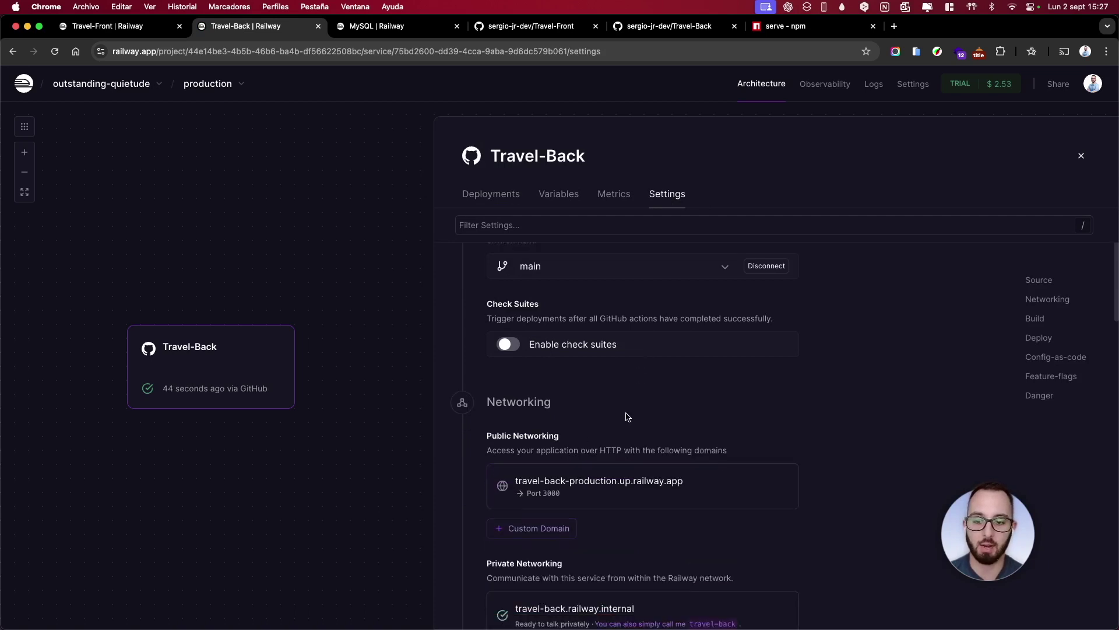
scroll(577, 476, "down", 1)
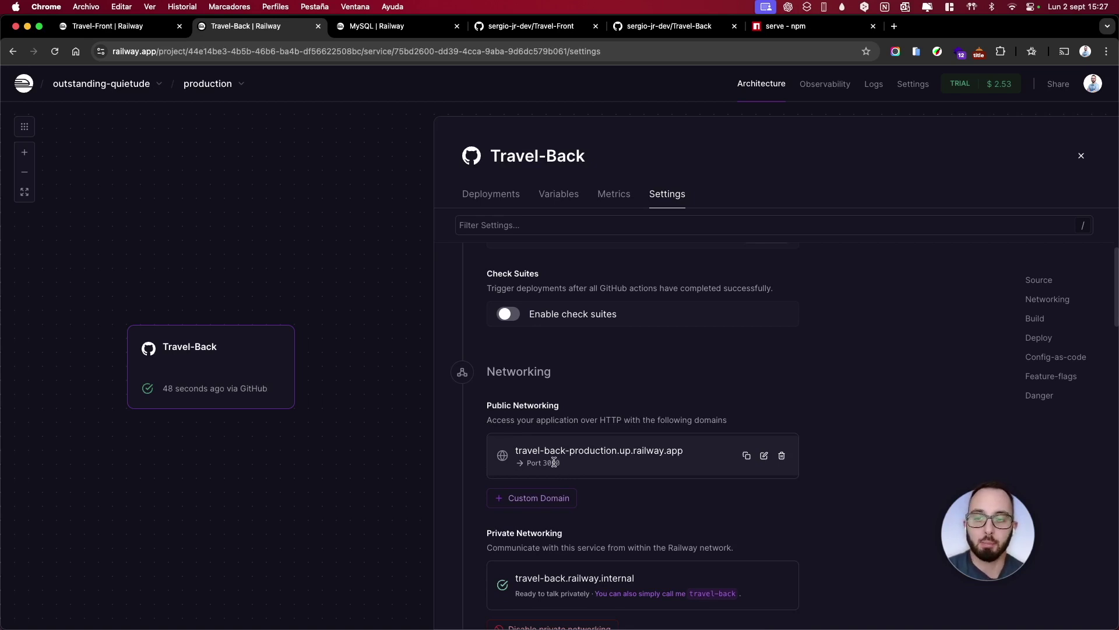
left_click(745, 457)
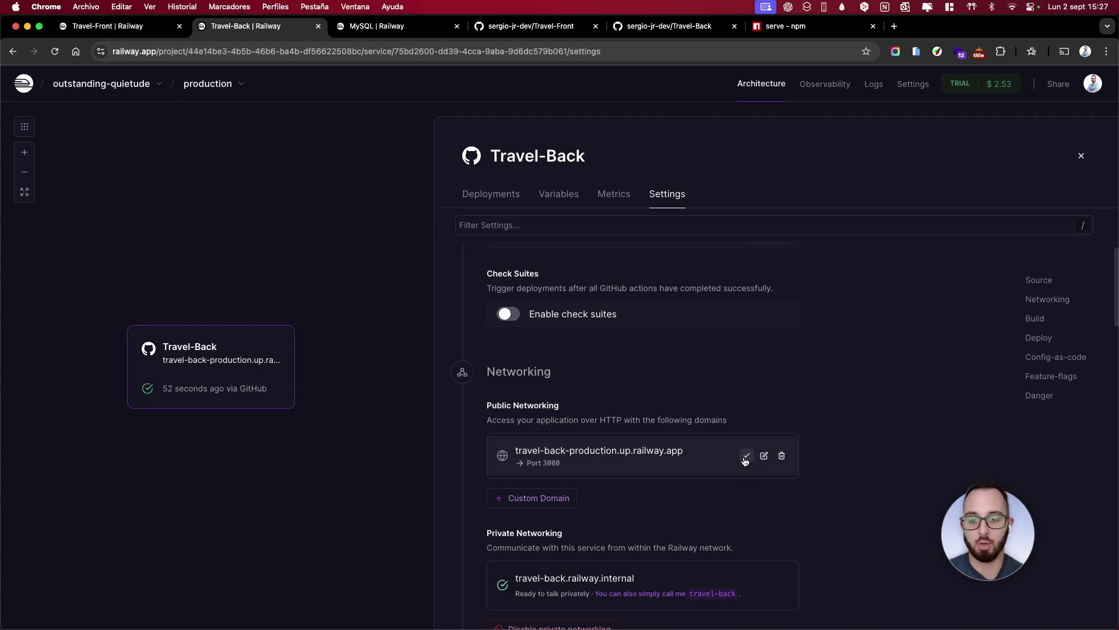
Replace Travel-Front's localhost VITE_BASE_URL with the copied backend domain
left_click(134, 27)
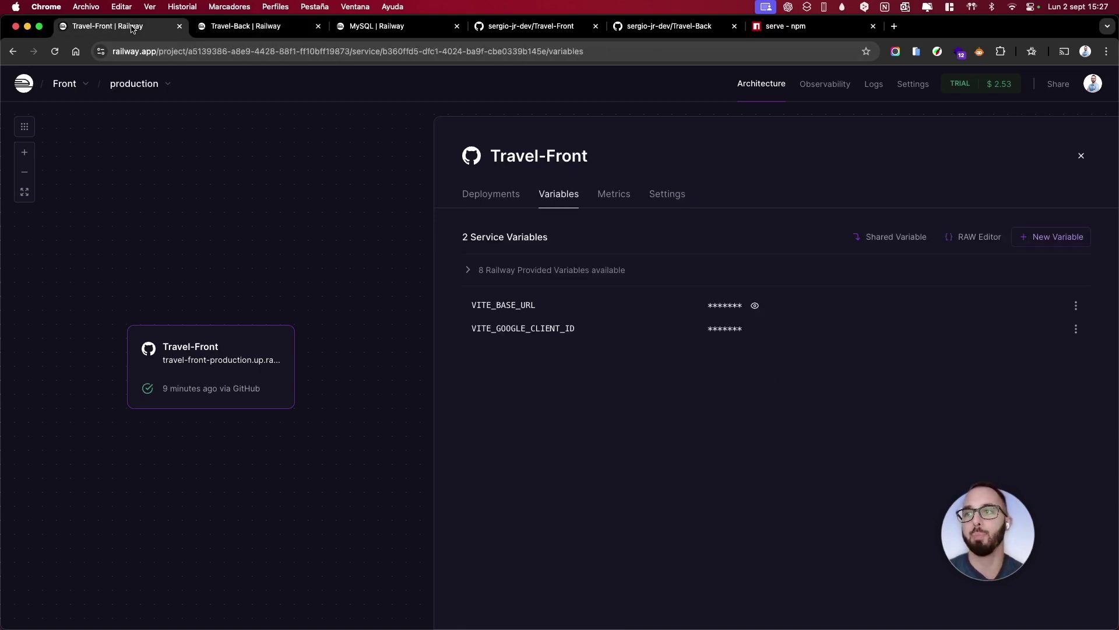
left_click(1076, 305)
left_click(1038, 334)
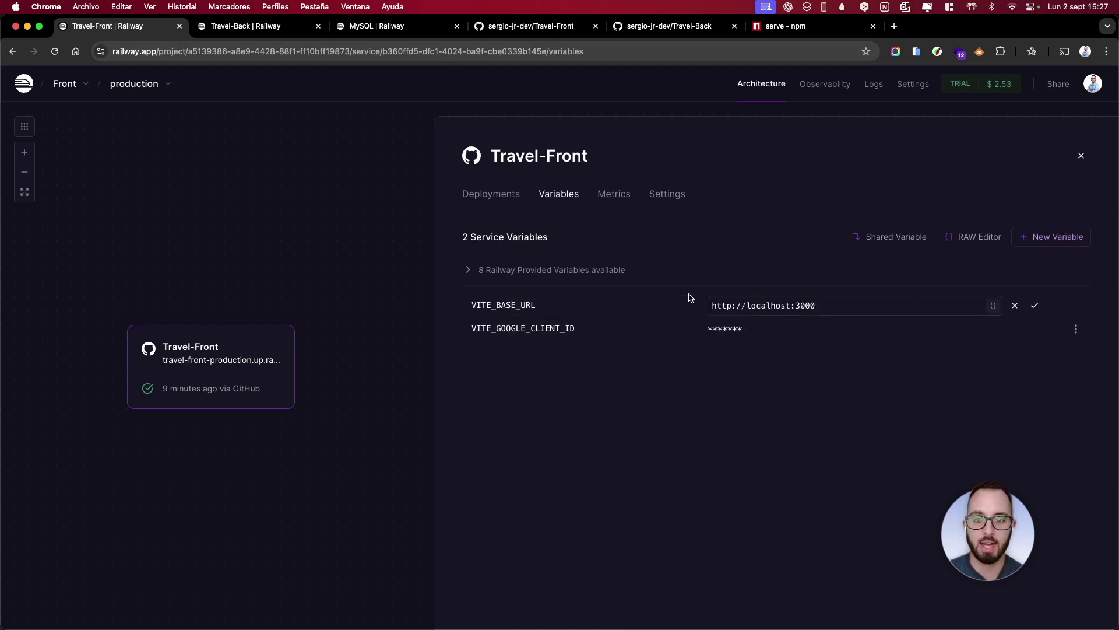
left_click_drag(838, 306, 706, 310)
key("super+v")
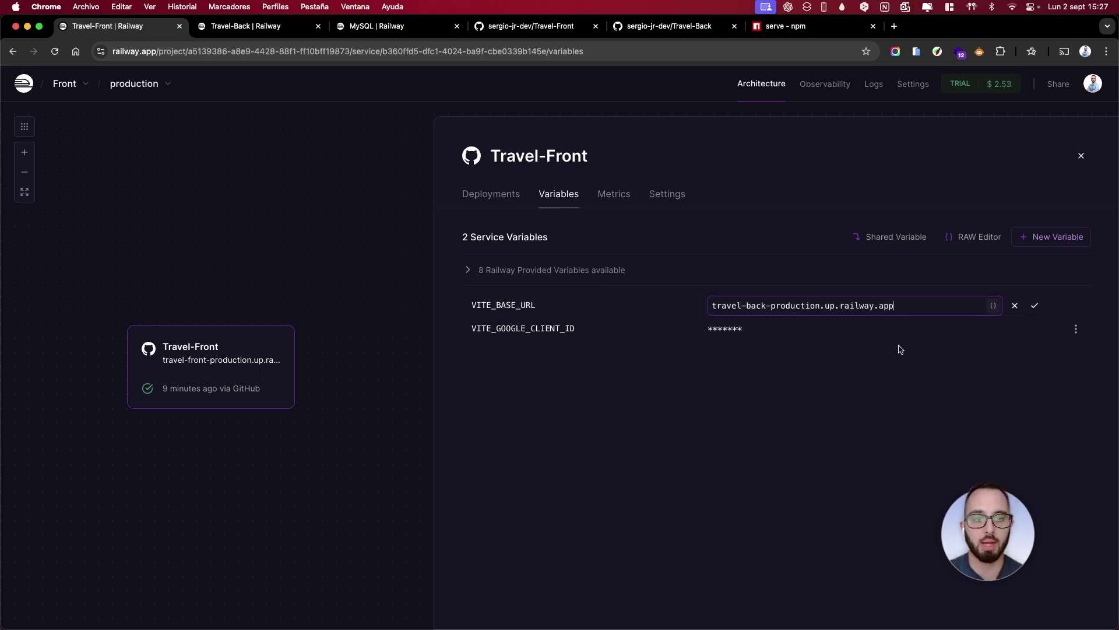
left_click(1034, 305)
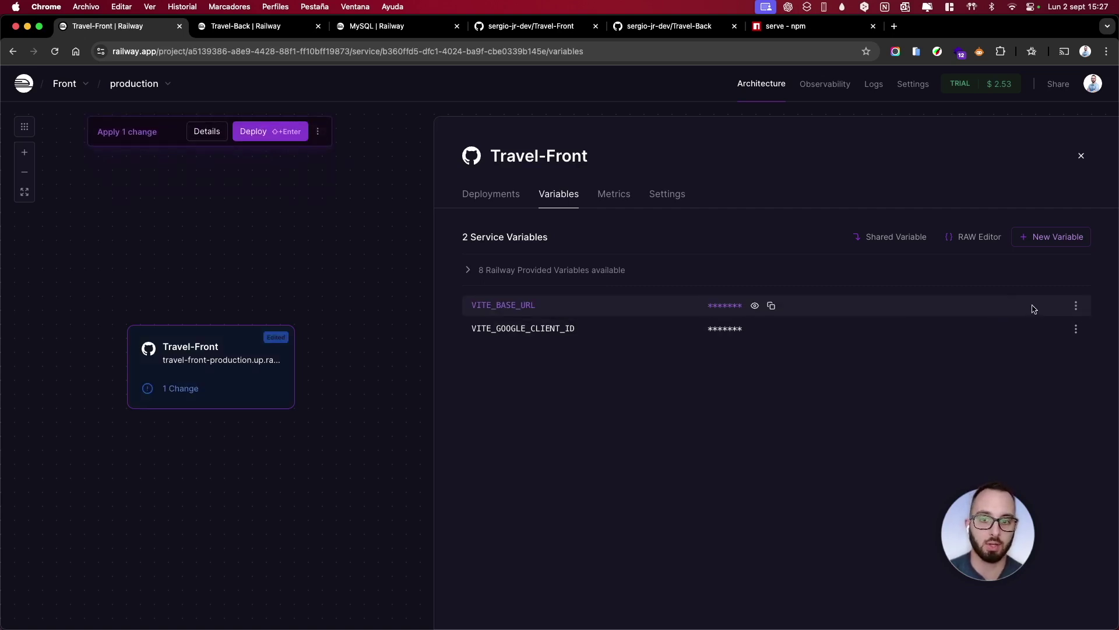
Redeploy Travel-Front and open its live domain travel-front-production.up.railway.app
left_click(285, 132)
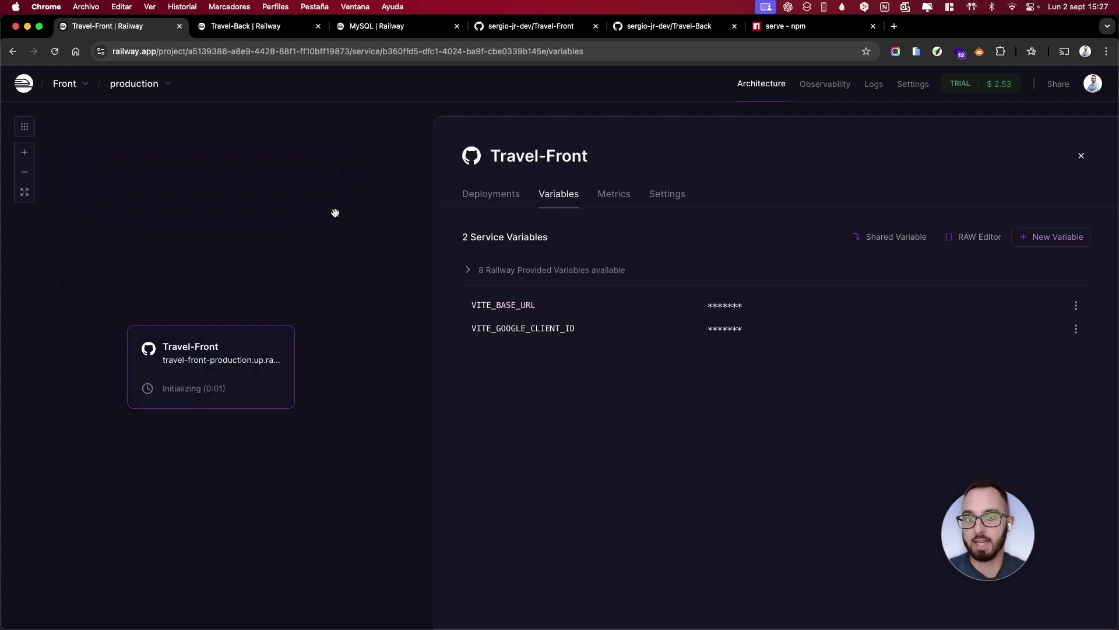
left_click(501, 199)
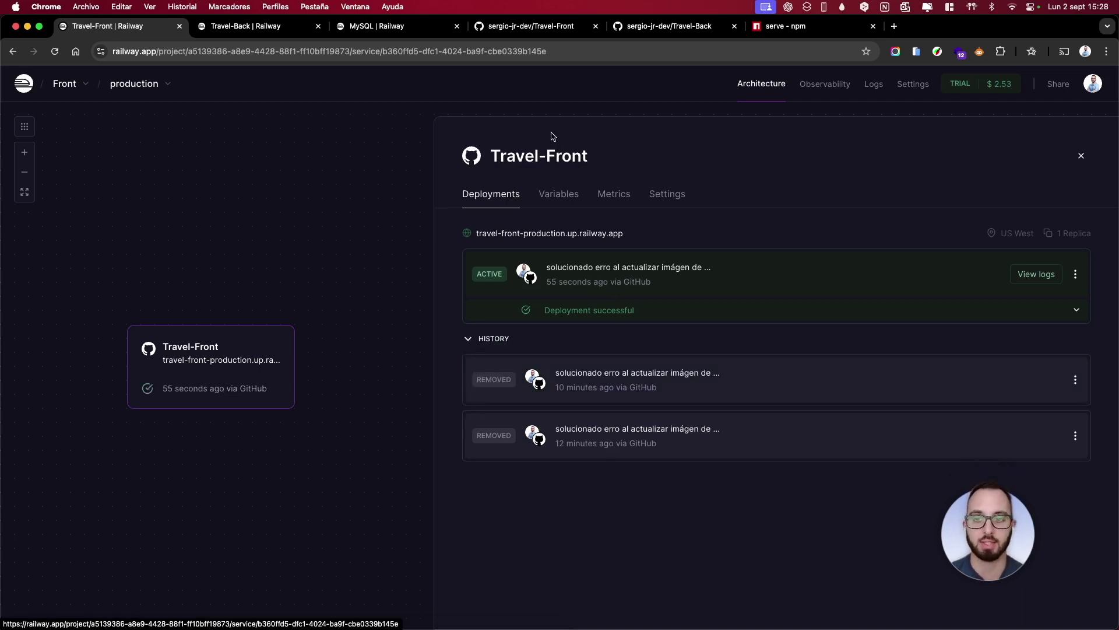
left_click(664, 197)
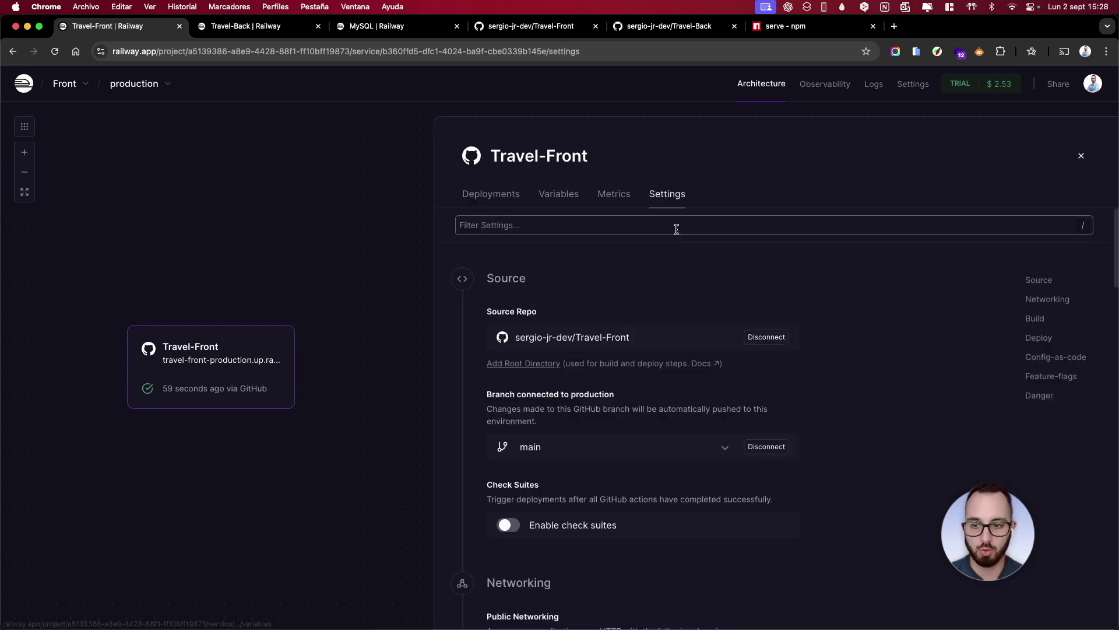
scroll(781, 255, "down", 5)
left_click(578, 349)
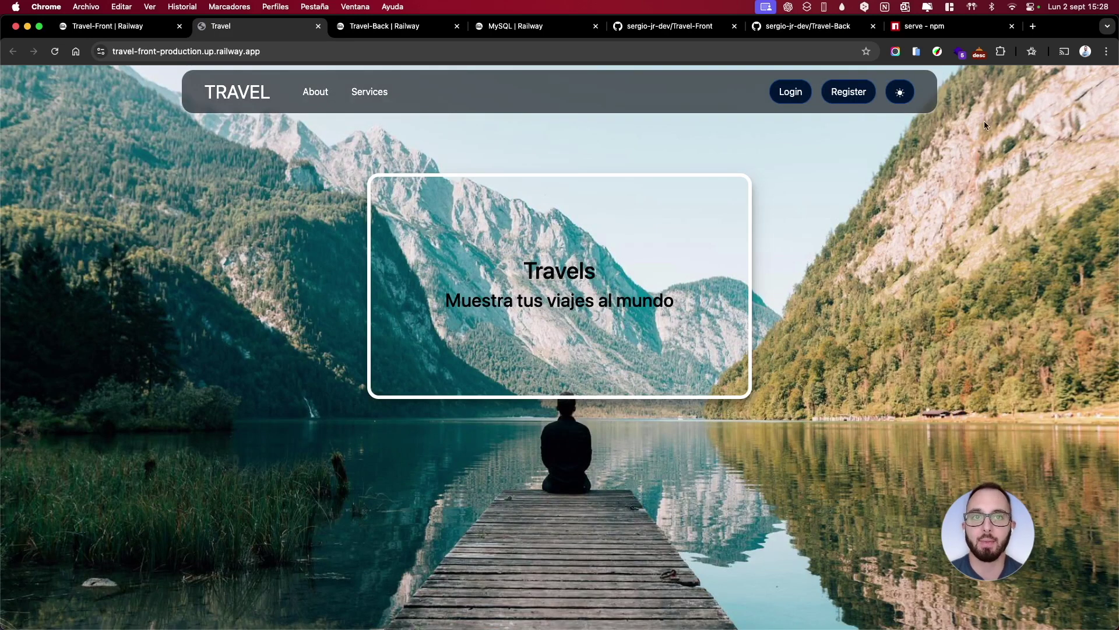
Close the front-end, back-end and serve npm tabs, and go to Travel's registration page
left_click(735, 26)
left_click(736, 26)
left_click(735, 27)
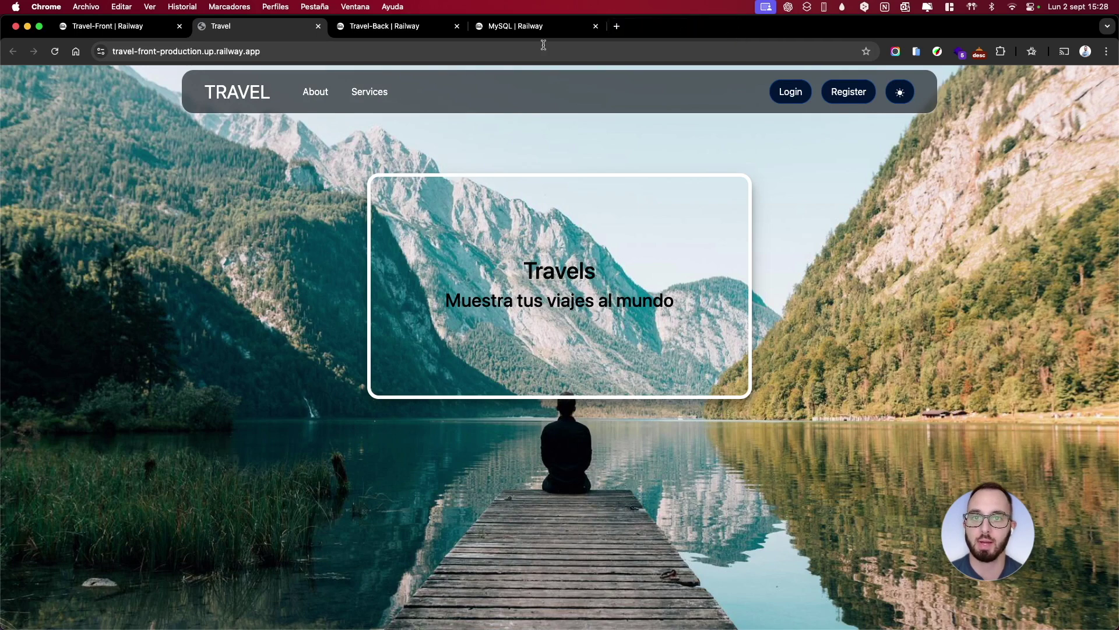
left_click(863, 95)
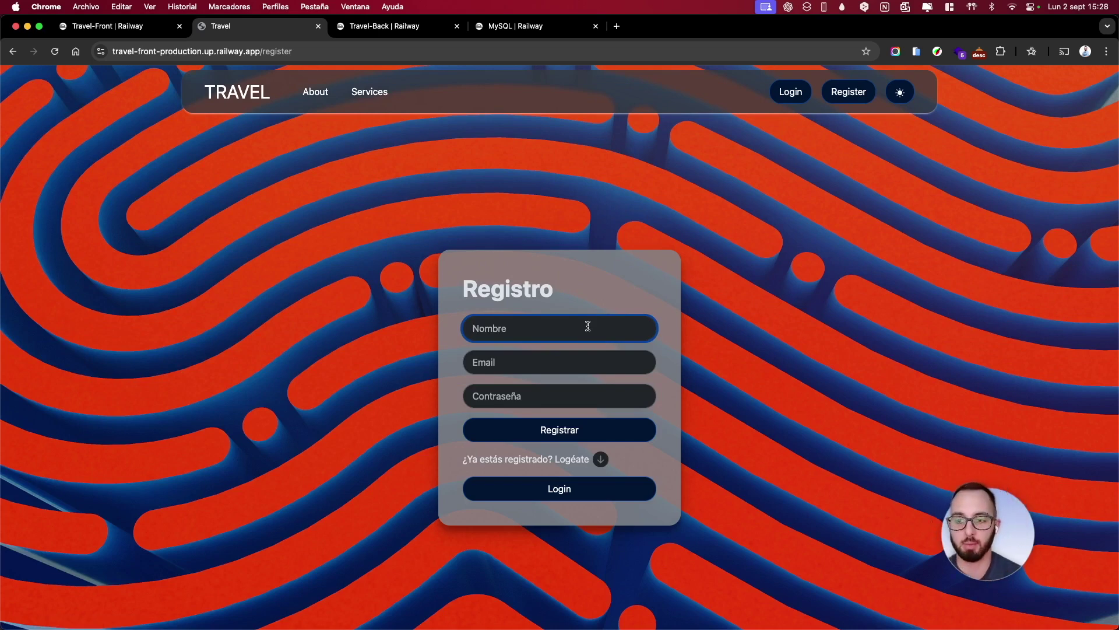
Register a new account with a username, e-mail address and password
type("sergu")
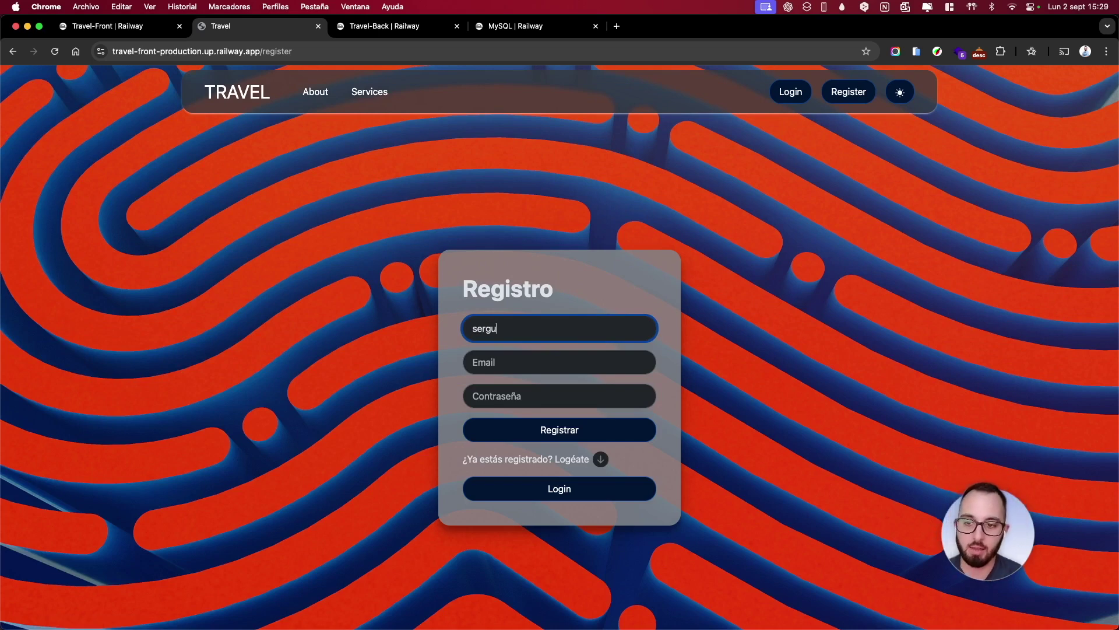
type("io")
key("Tab")
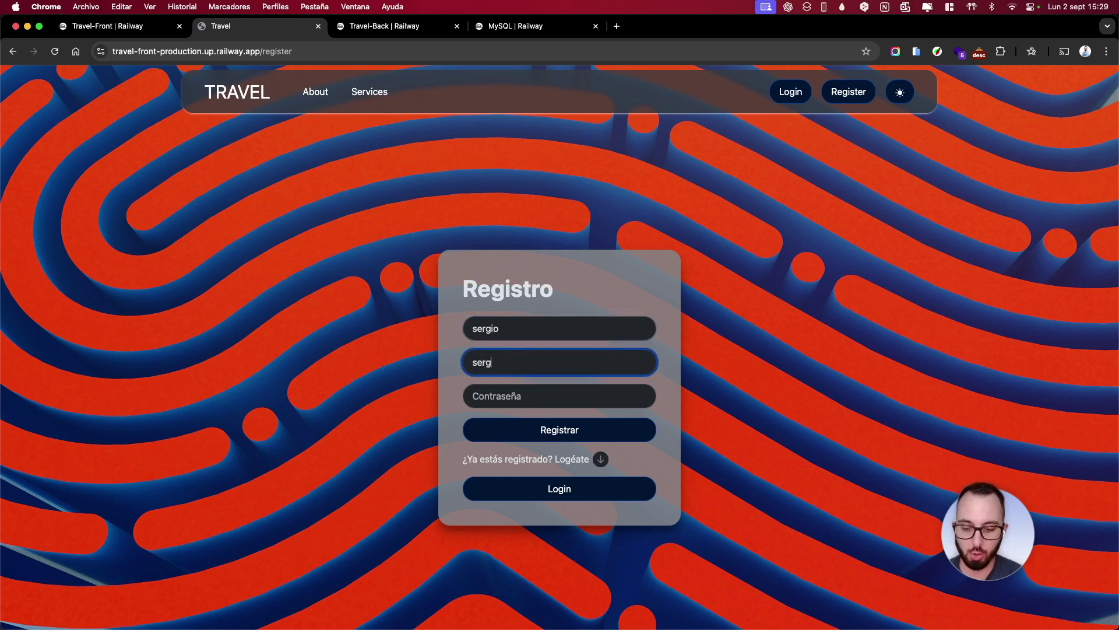
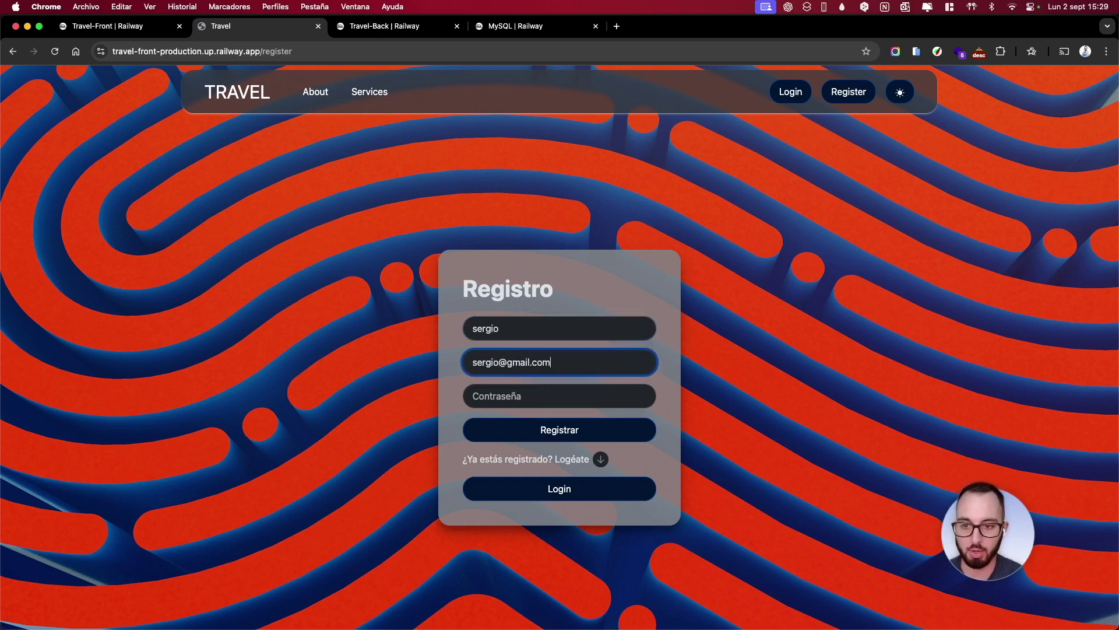
key("Tab")
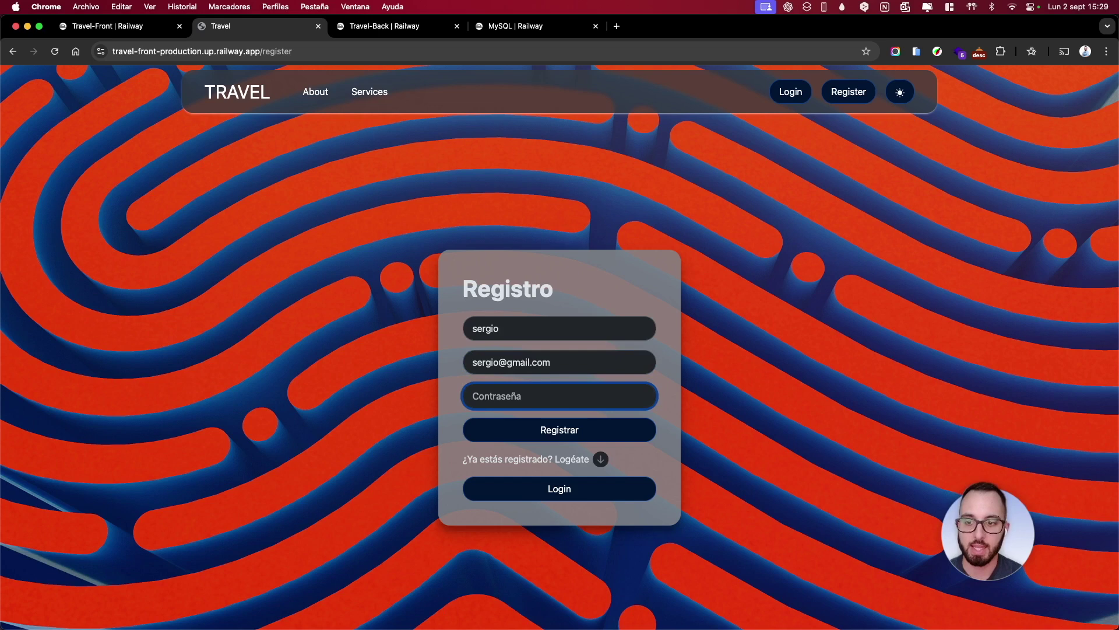
type("1234")
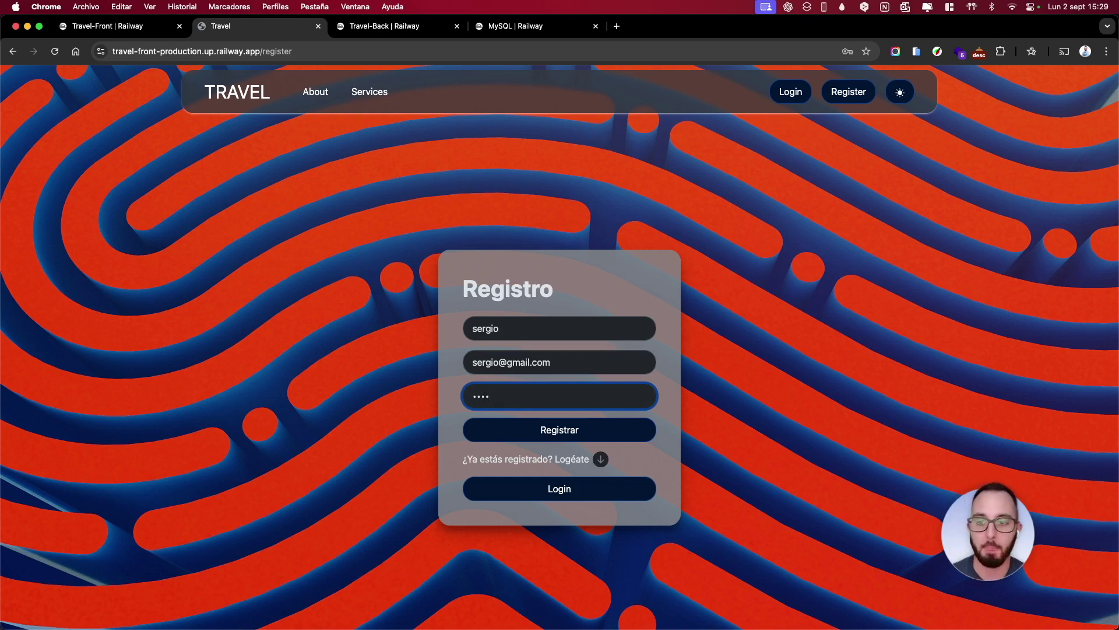
left_click(570, 425)
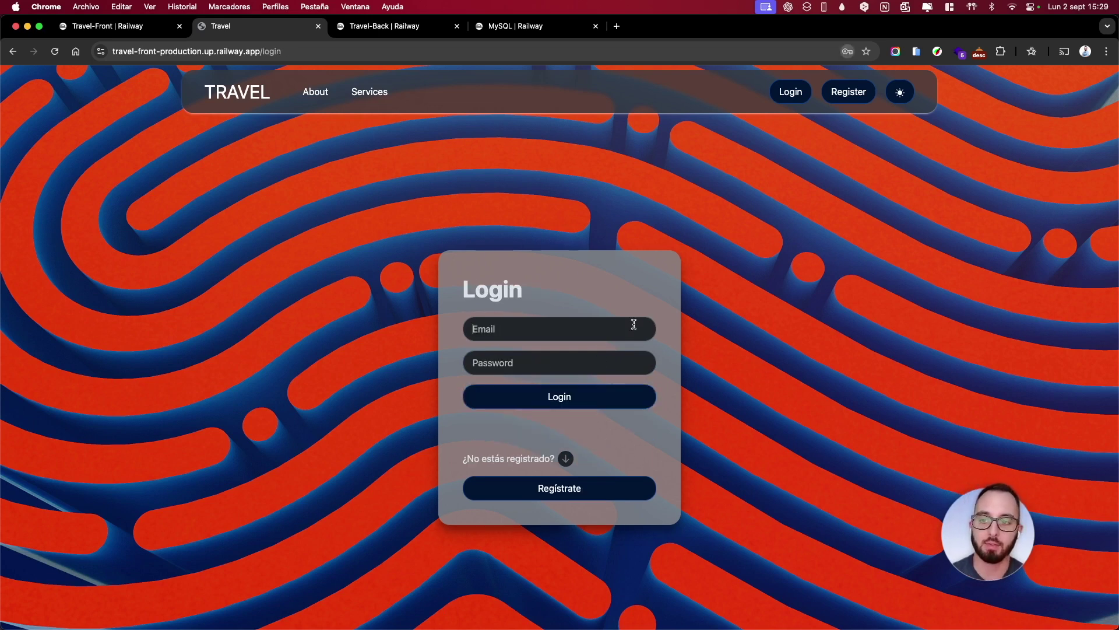
Dismiss Chrome's password warnings and go to the MySQL service tab in Railway
left_click(655, 226)
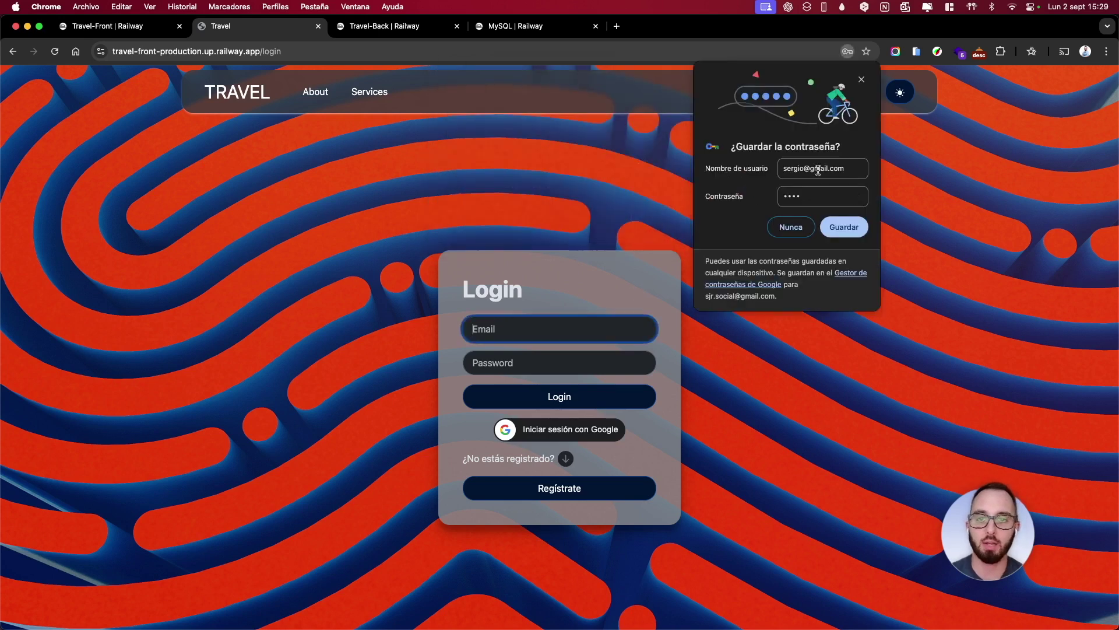
left_click(860, 80)
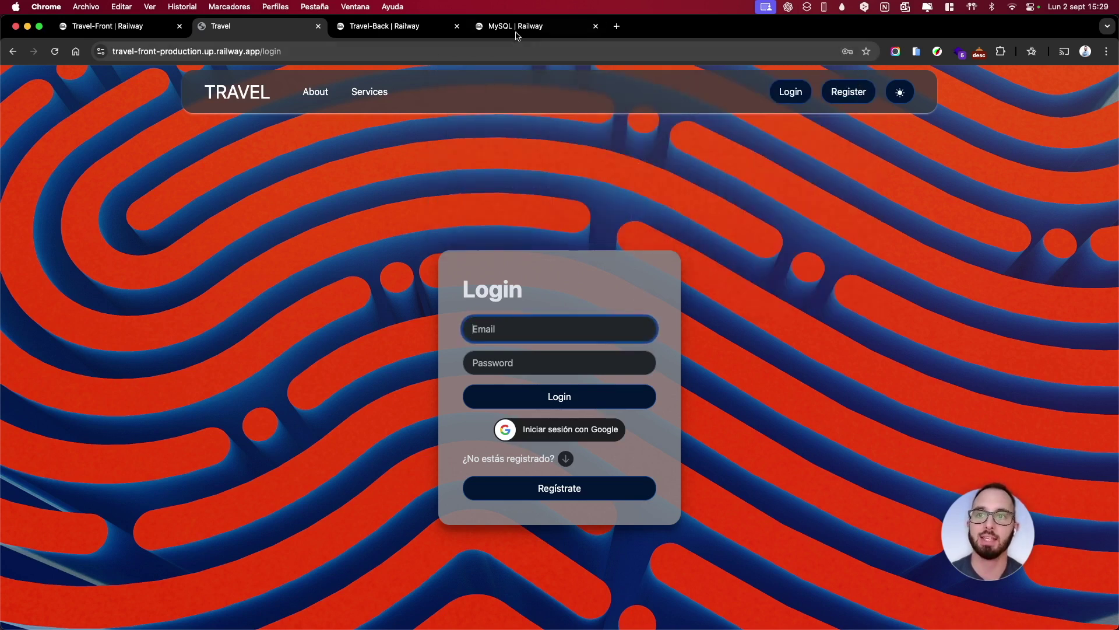
left_click(513, 29)
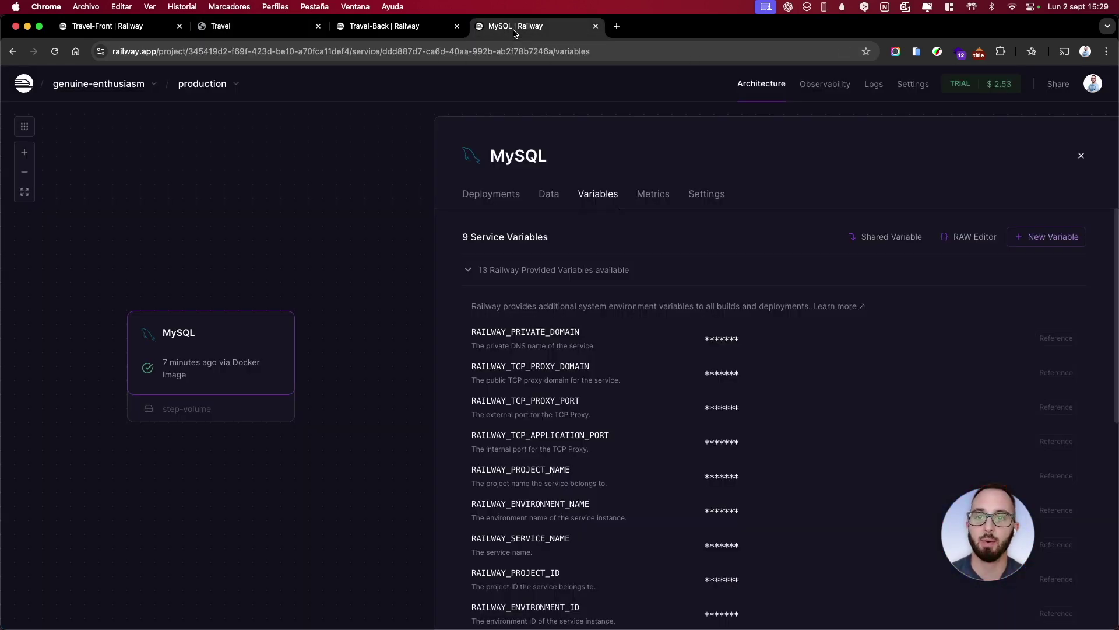
Open and refresh the MySQL user table in Data, finding it still empty
left_click(551, 193)
left_click(697, 348)
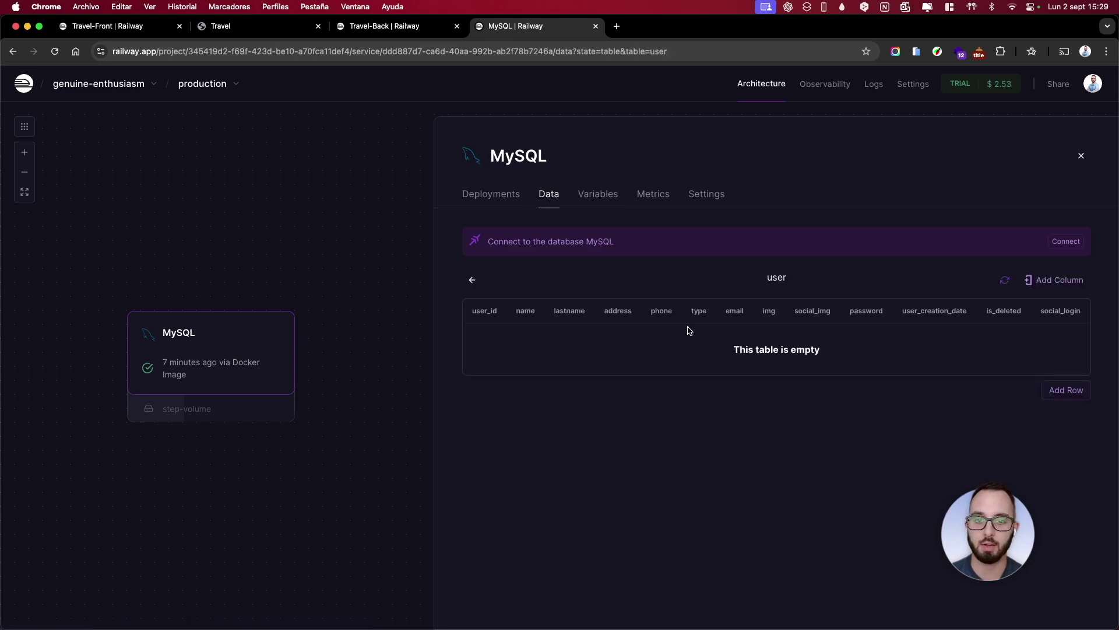
left_click(1003, 283)
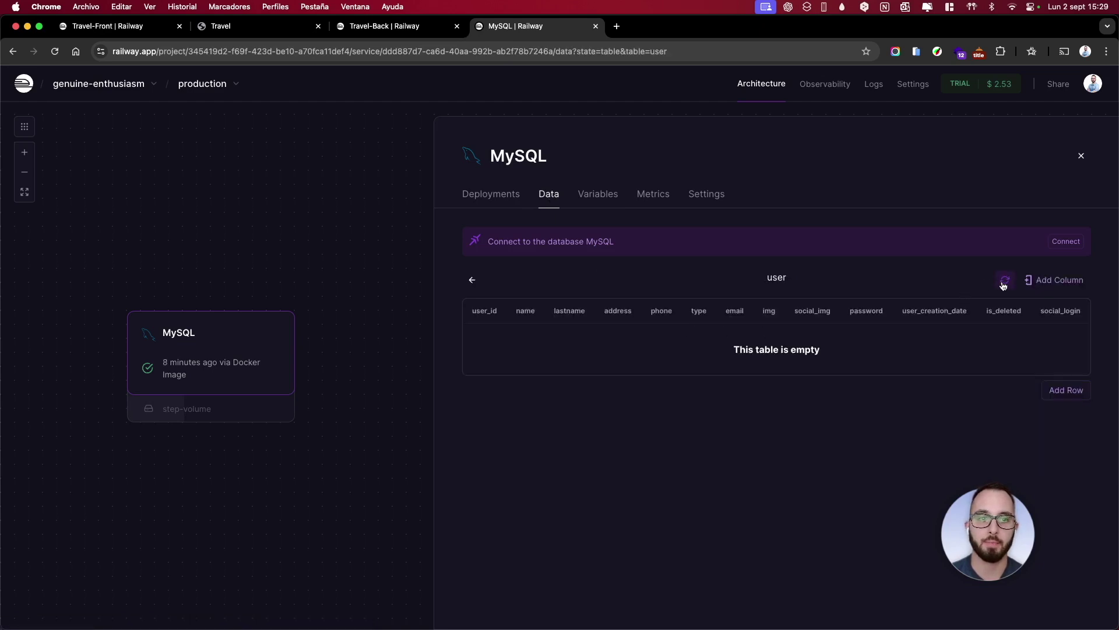
Copy Travel-Back's public domain from its settings and switch to another application window
left_click(376, 27)
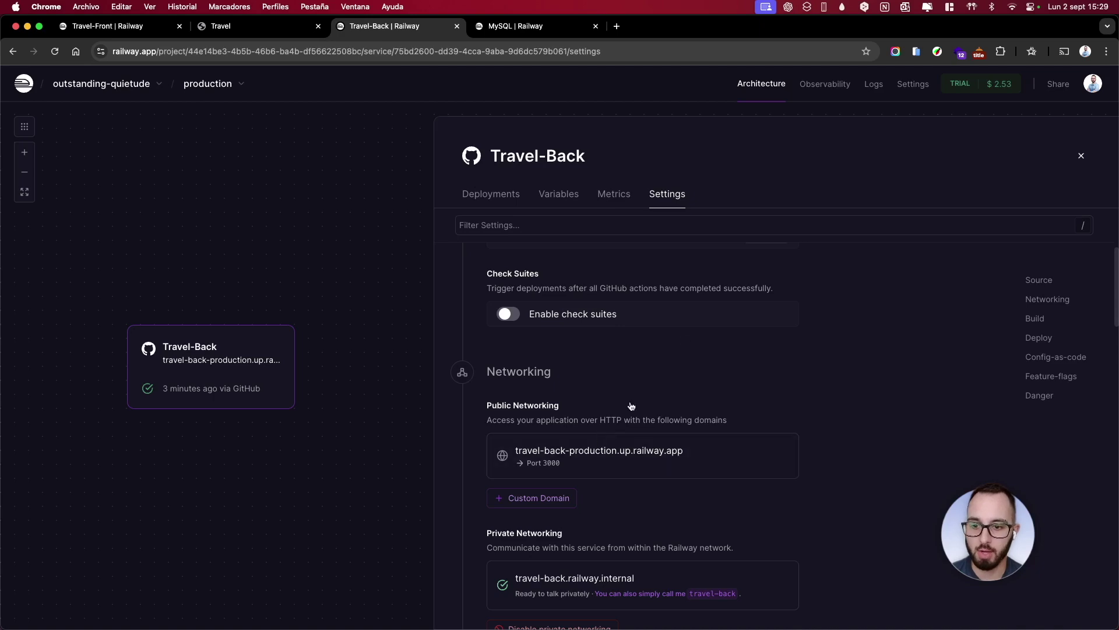
scroll(631, 407, "down", 1)
left_click(743, 444)
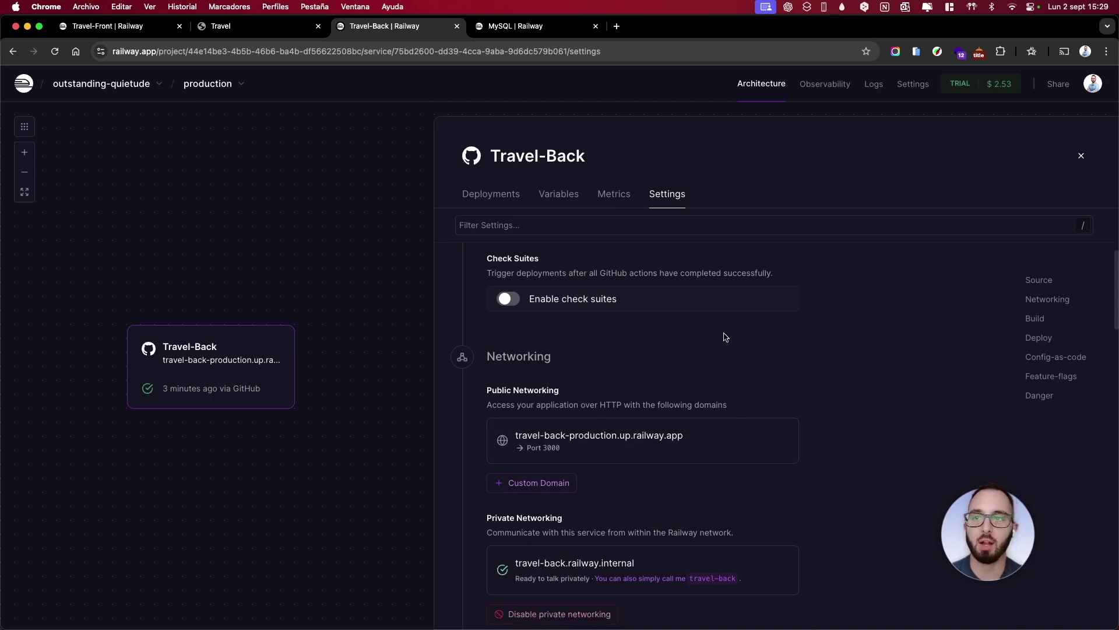
key("super+Tab")
key("ctrl+Up")
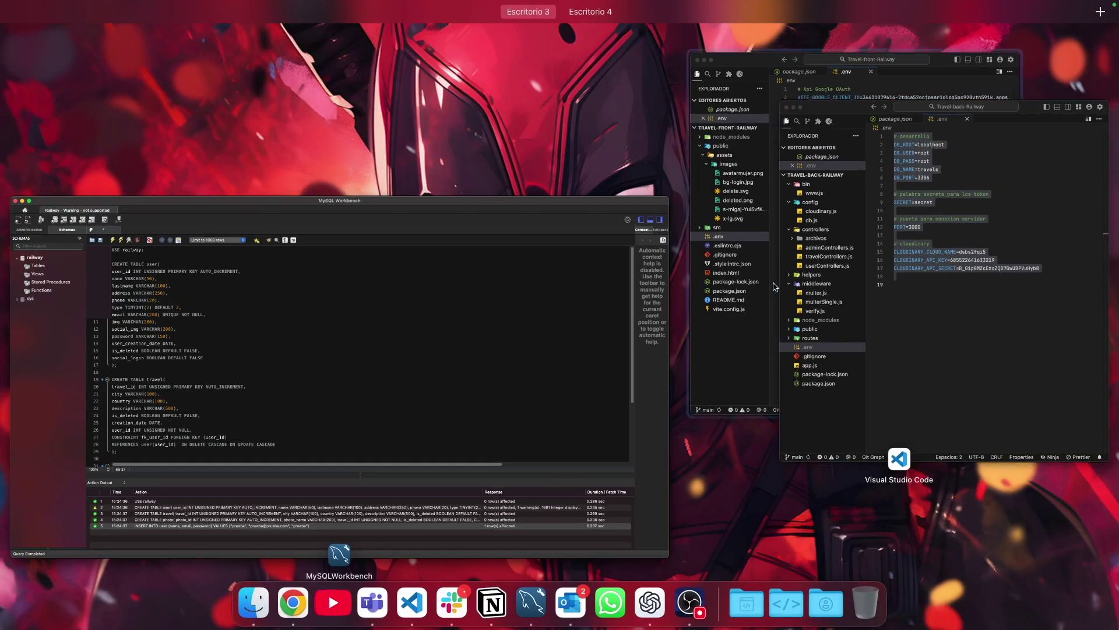
Maximise Visual Studio Code and start a new HTTP request in the Postman panel
left_click(909, 277)
double_click(994, 31)
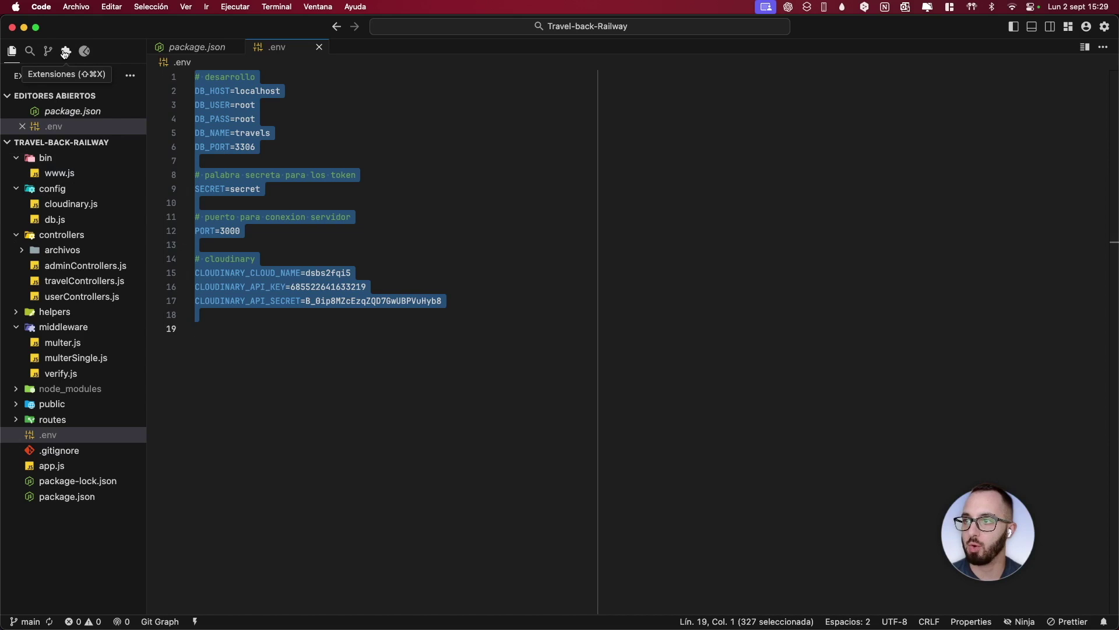
left_click(84, 51)
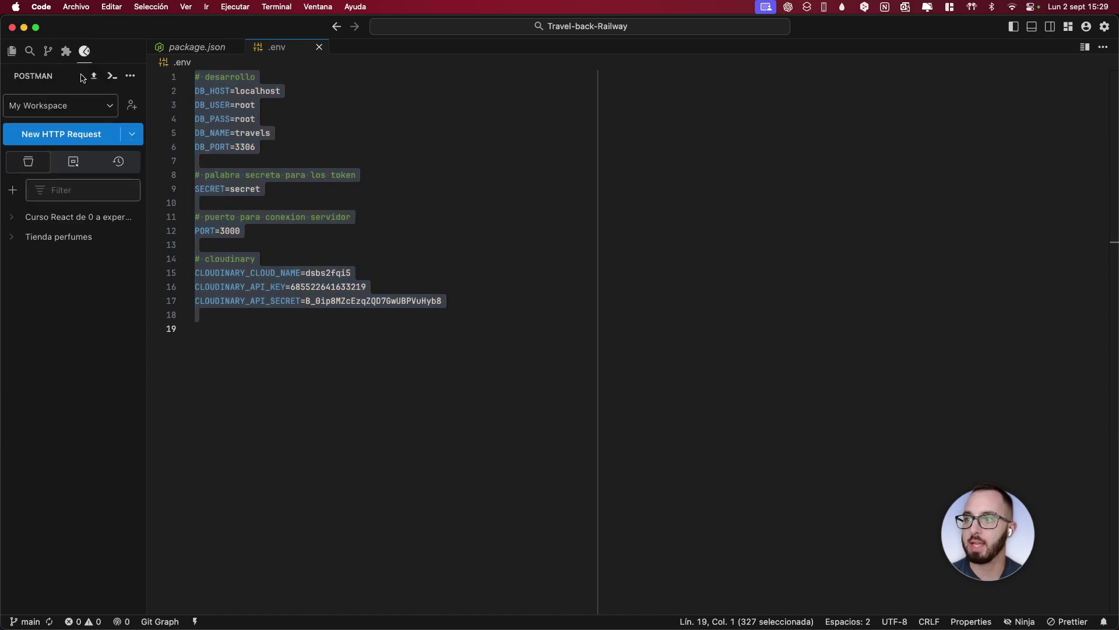
left_click(60, 134)
left_click(310, 104)
key("super+v")
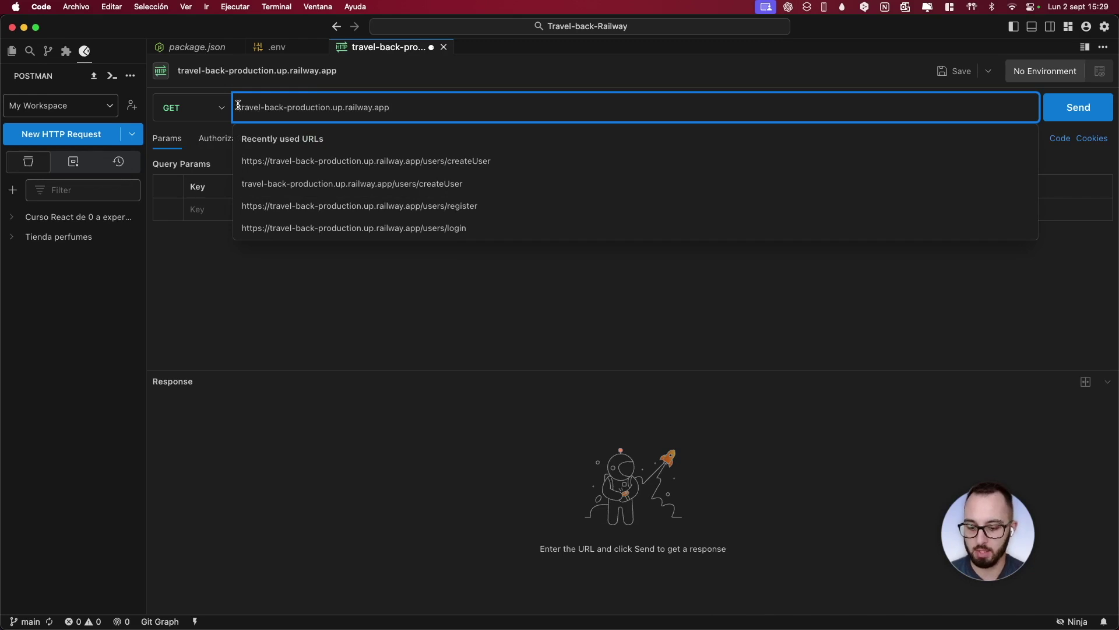
left_click(237, 106)
type("http")
type("s://")
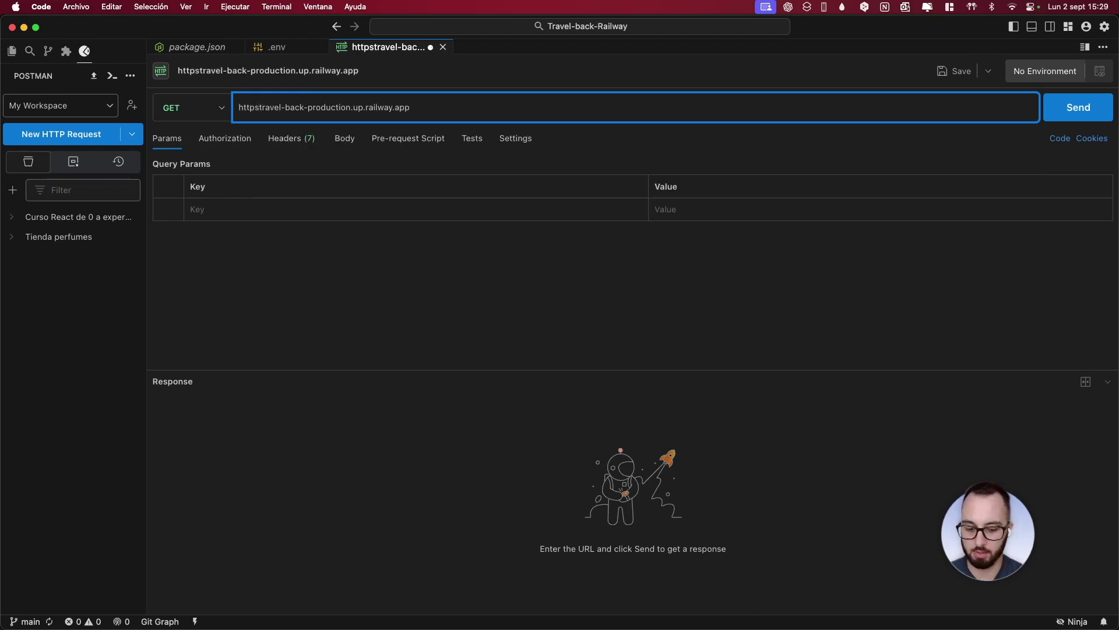
left_click(353, 229)
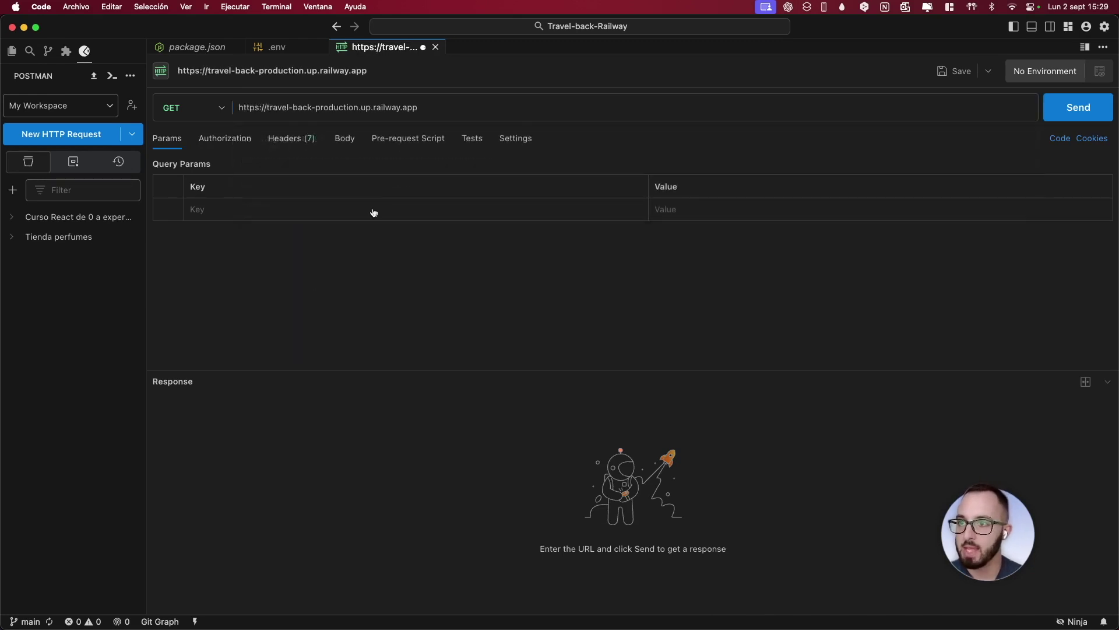
left_click(432, 107)
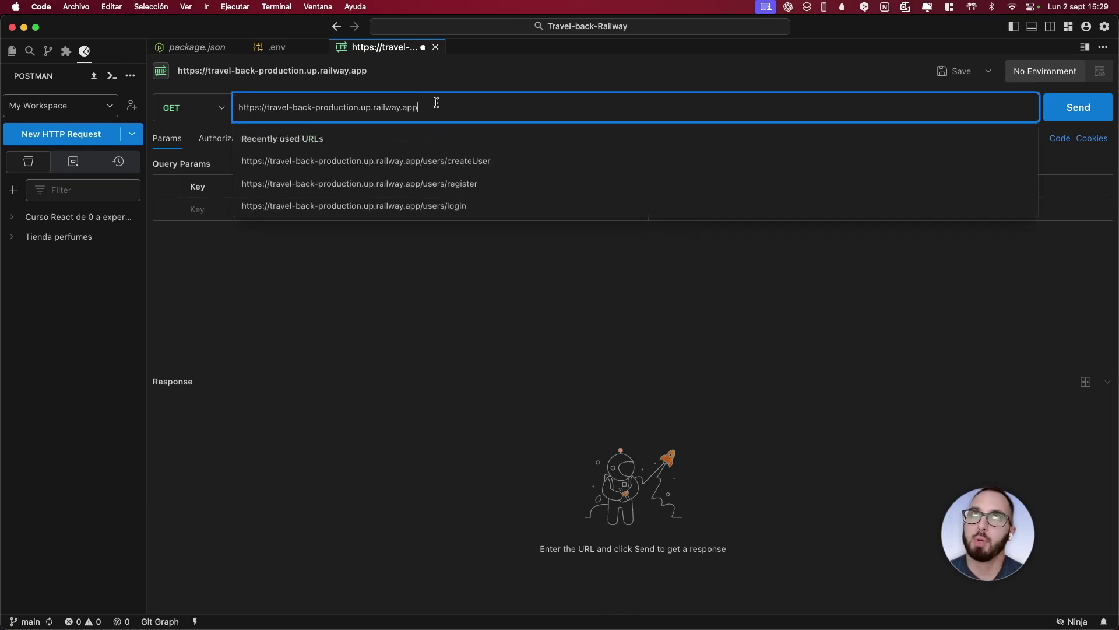
type("/")
type("use")
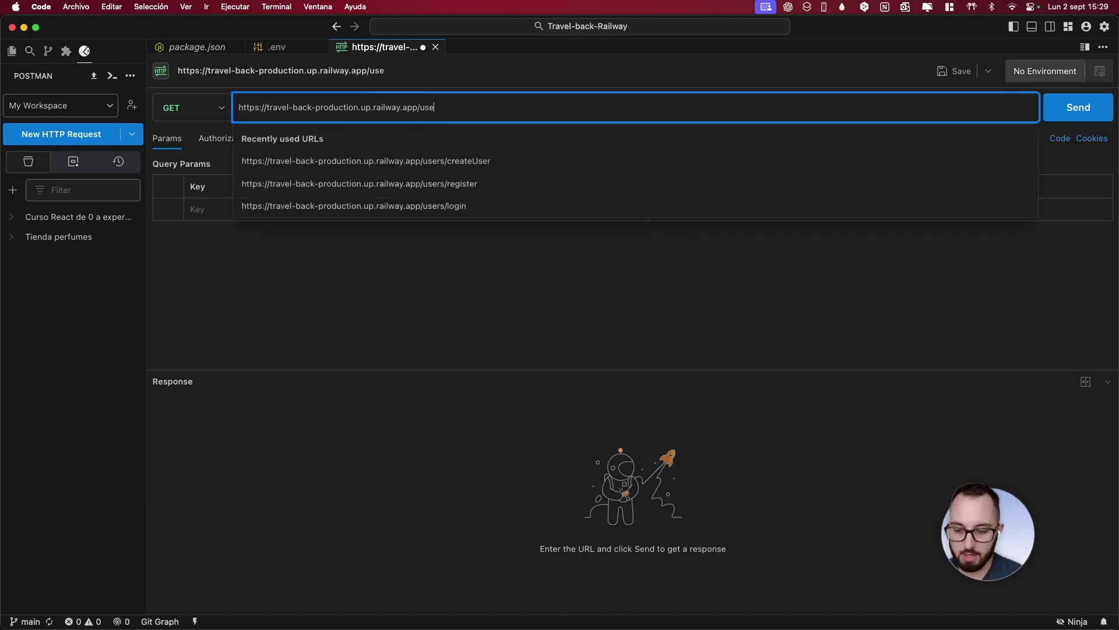
type("rs/c")
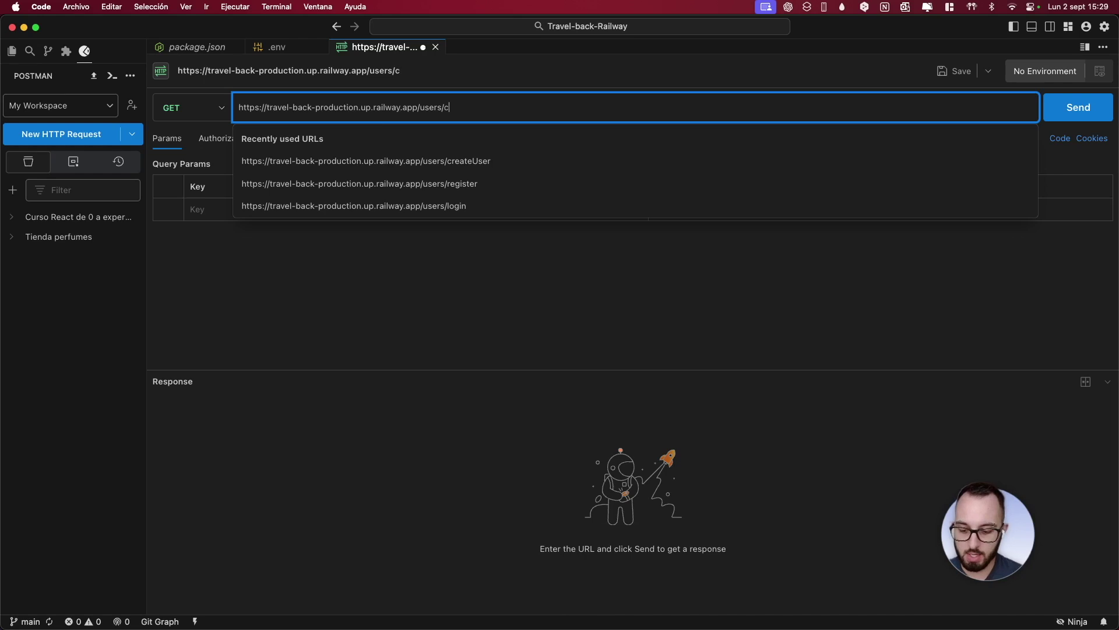
type("reateUSer")
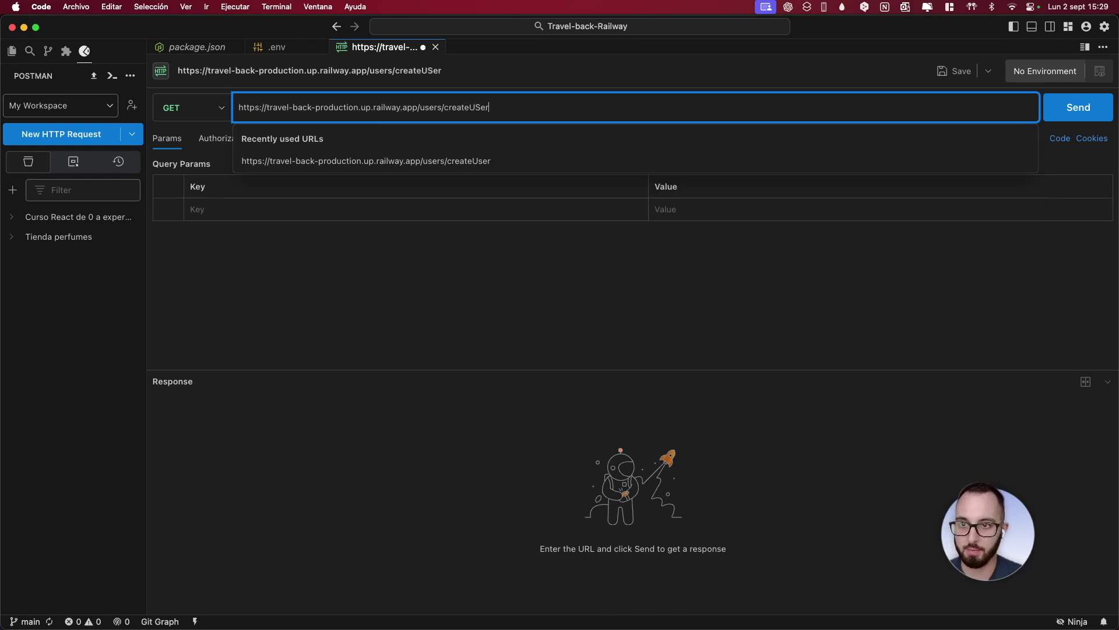
key("BackSpace")
type("s")
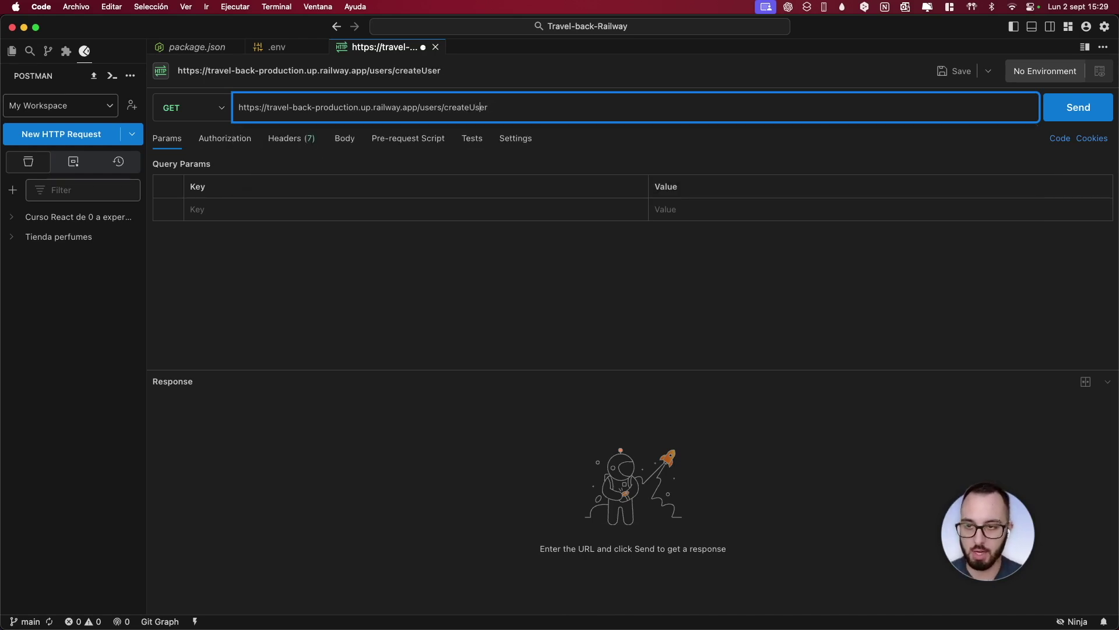
Give the request a raw JSON body with name 'prueba' and a sample e-mail
left_click(343, 142)
left_click(411, 167)
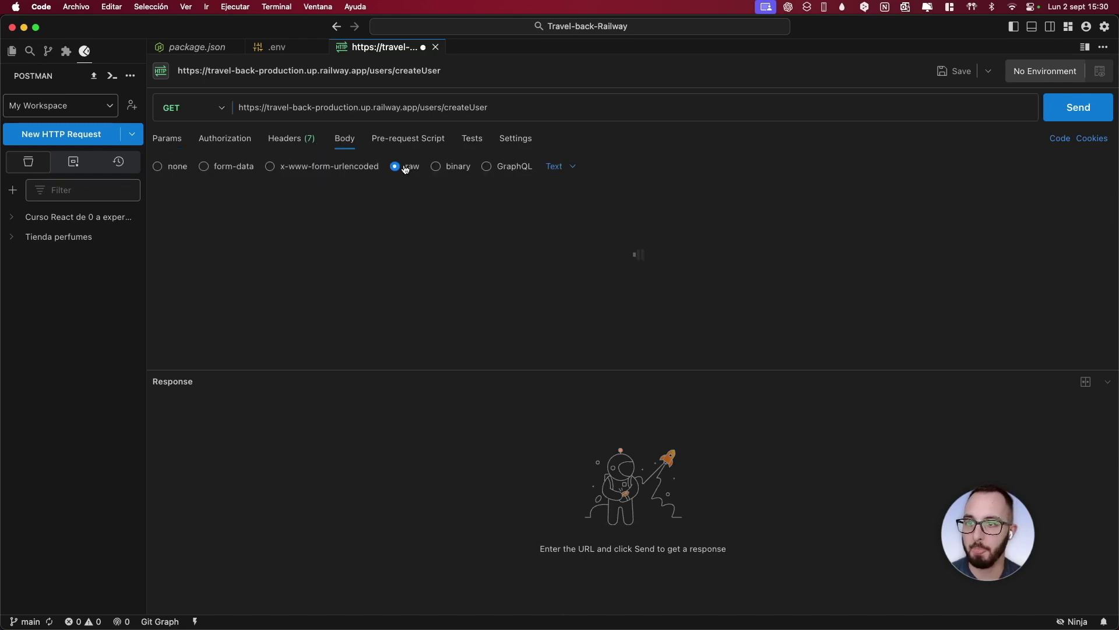
left_click(560, 167)
left_click(587, 241)
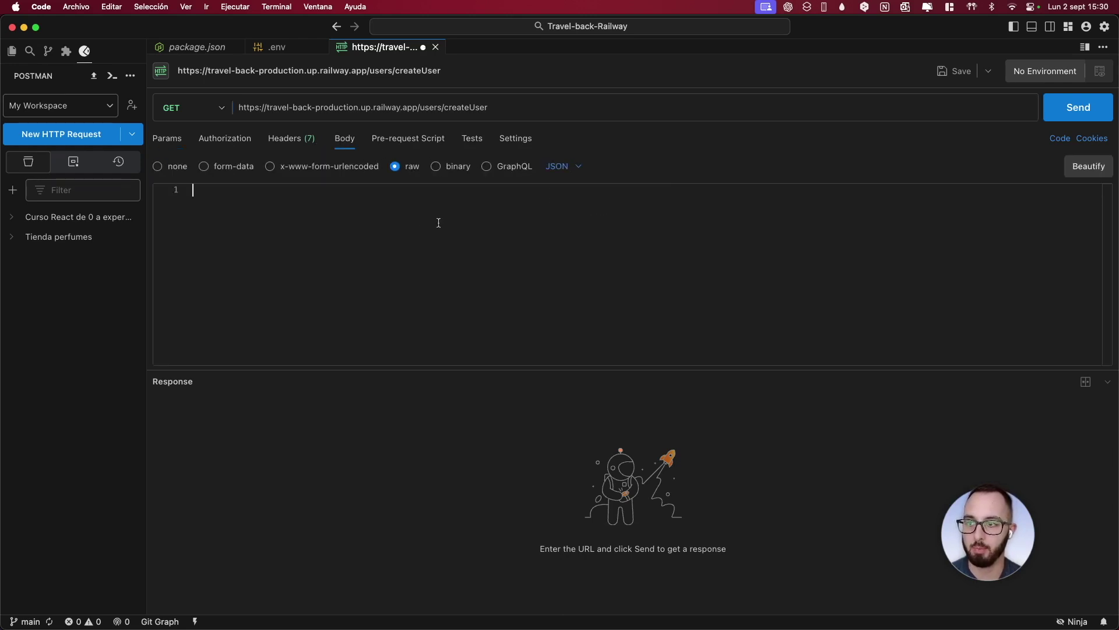
left_click(416, 221)
type("{")
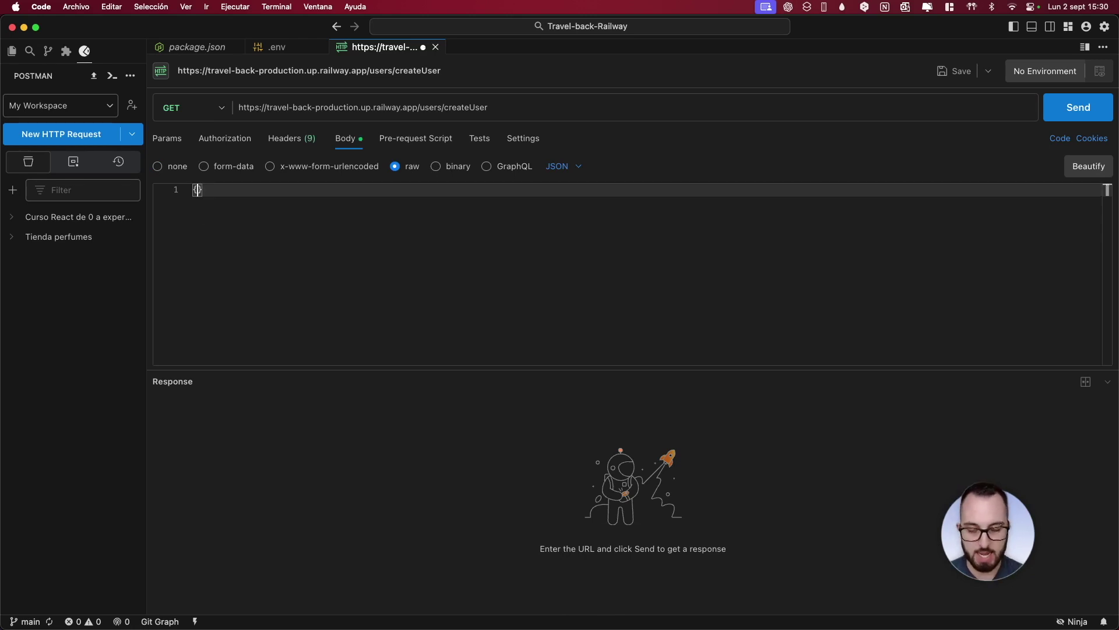
key("Return")
type("\"name")
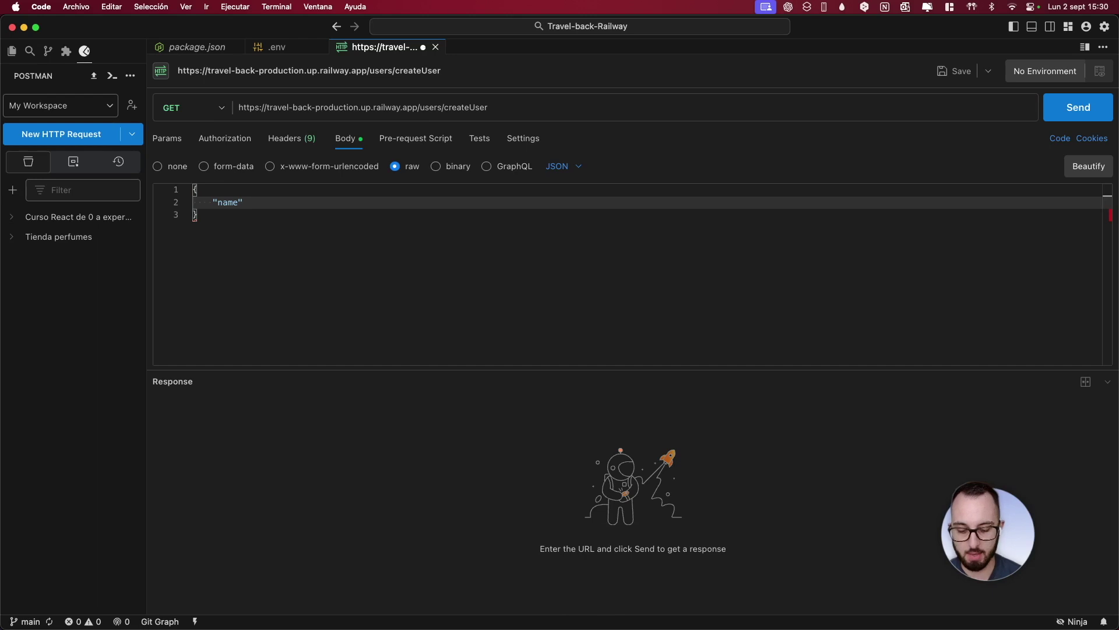
type("\",")
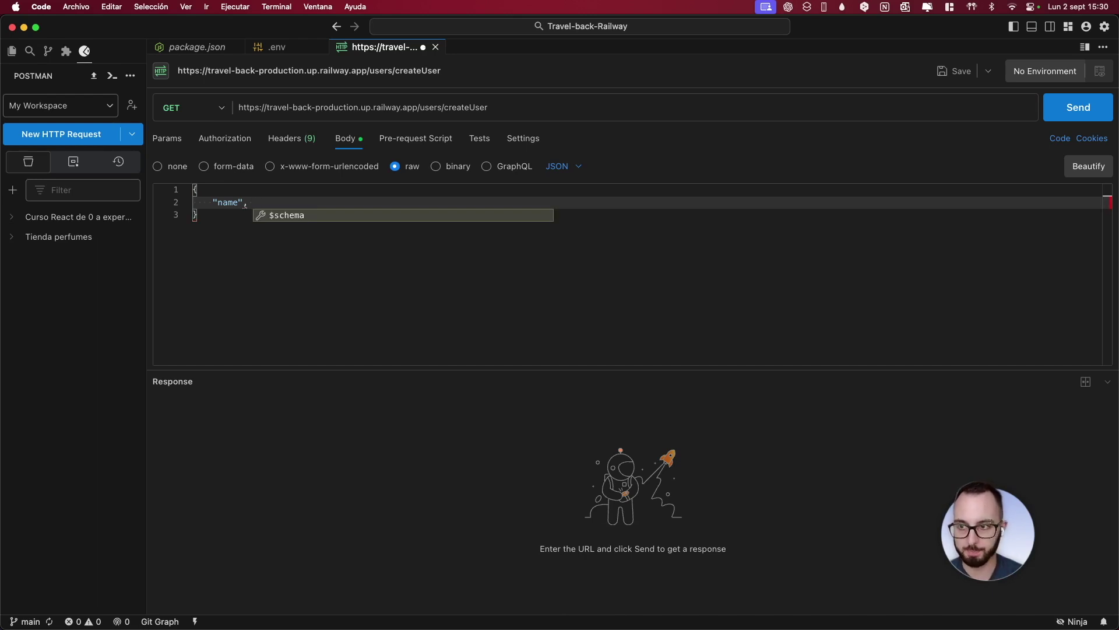
key("BackSpace")
type(": \"")
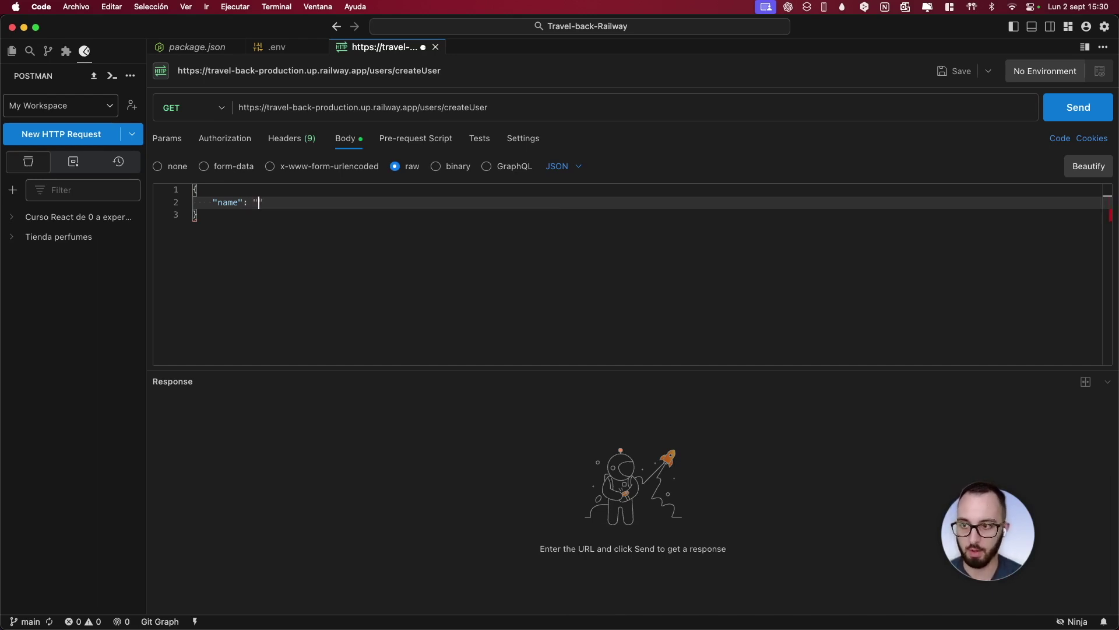
type("prueba\"")
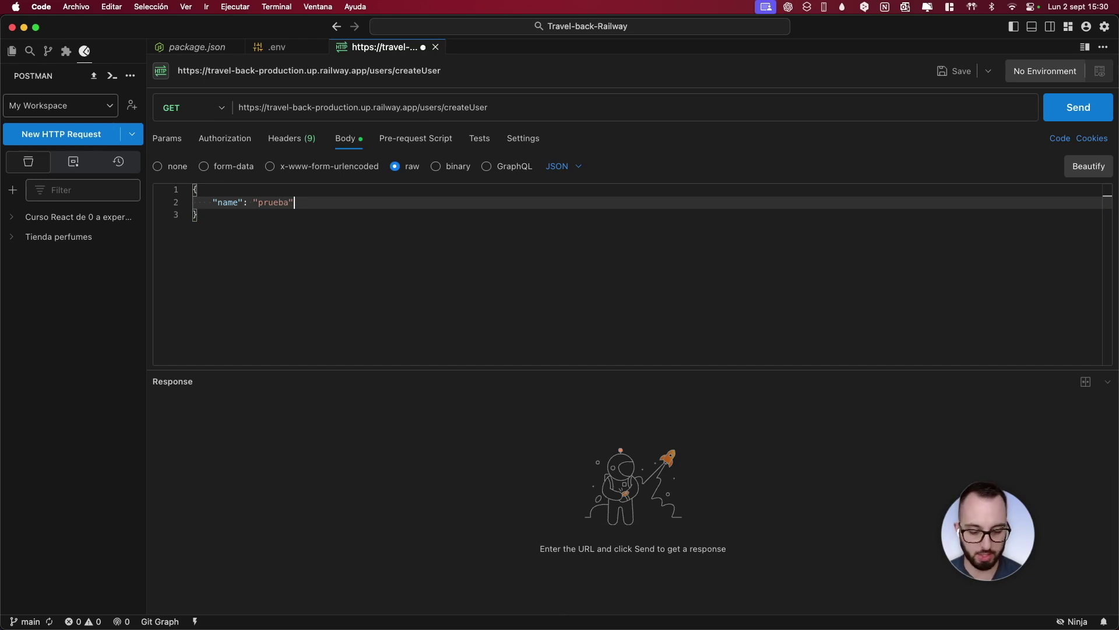
type(",")
key("Return")
type("\"email")
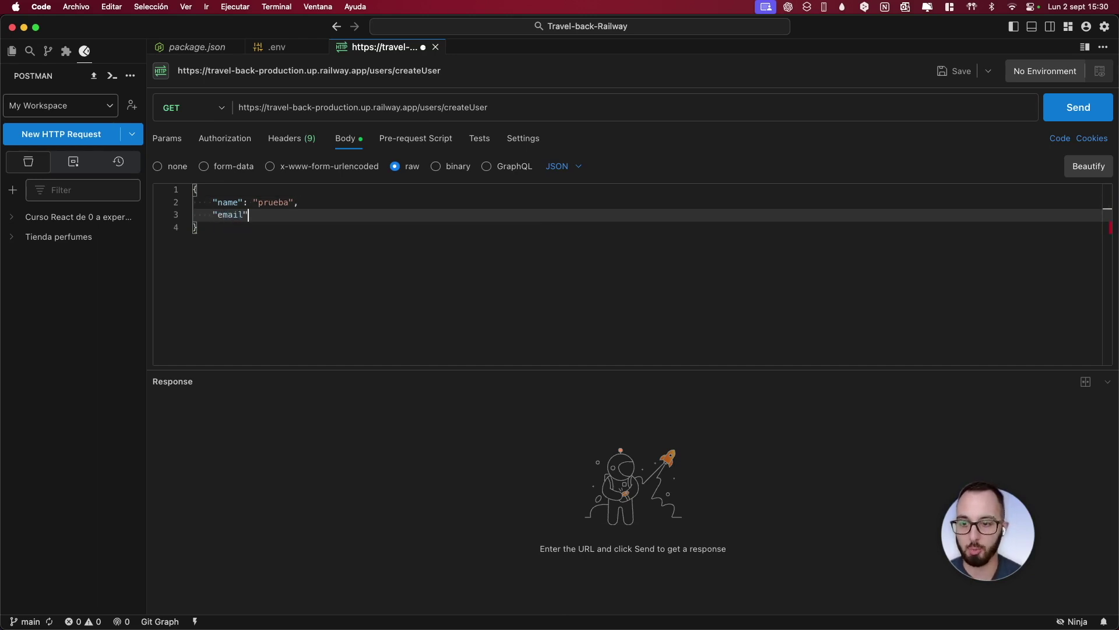
type("\": \"")
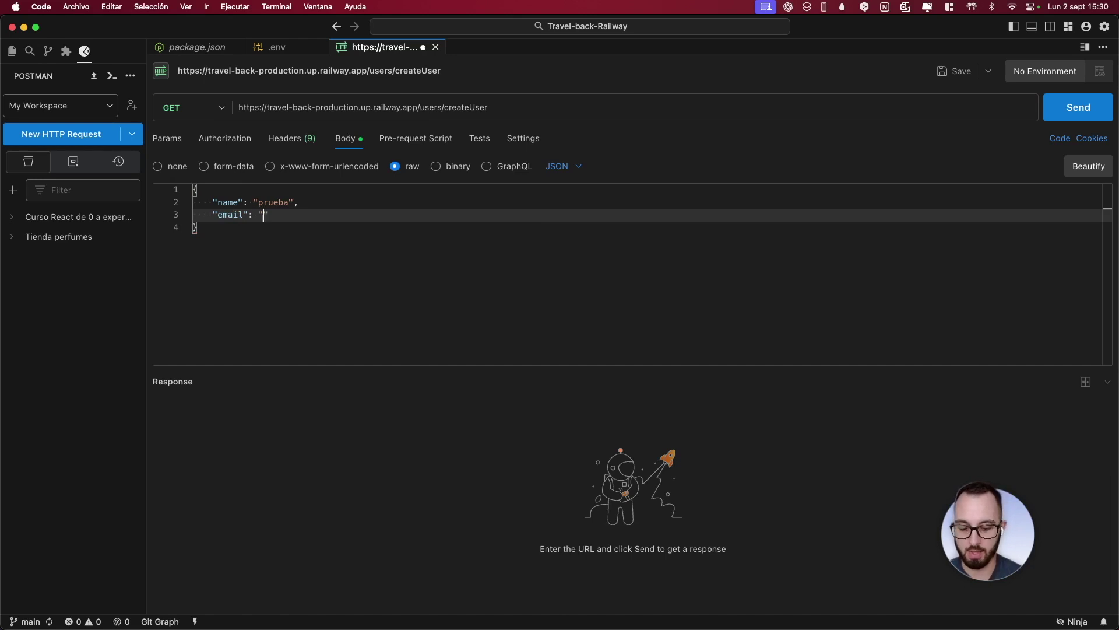
type("prueba@prueba.com\",")
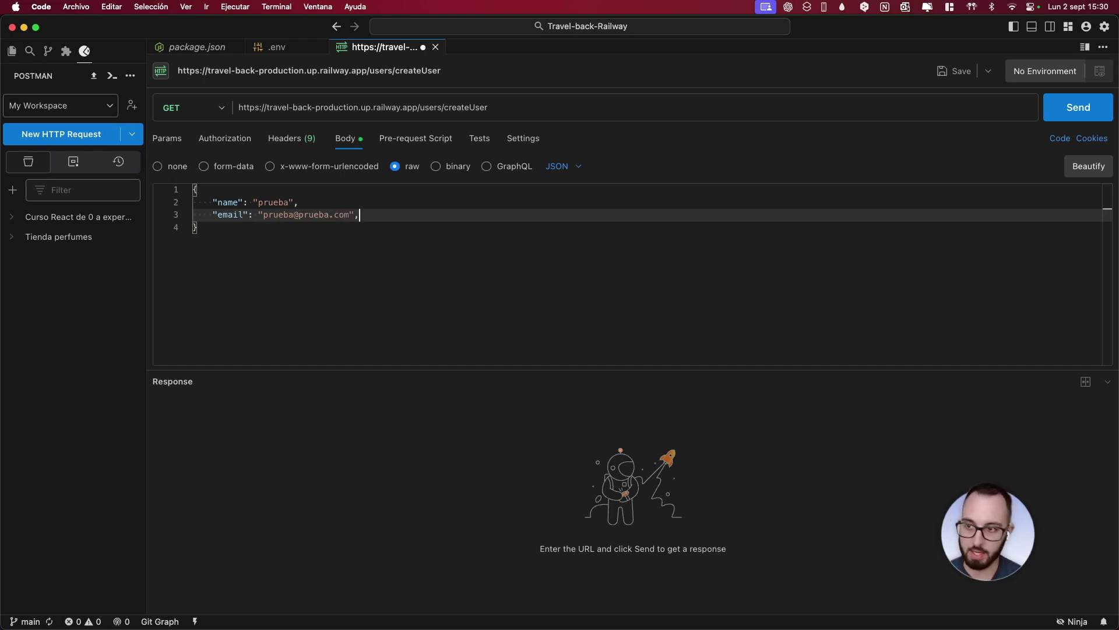
Add a password key and value to the body and send it, getting 404 Not Found
key("Return")
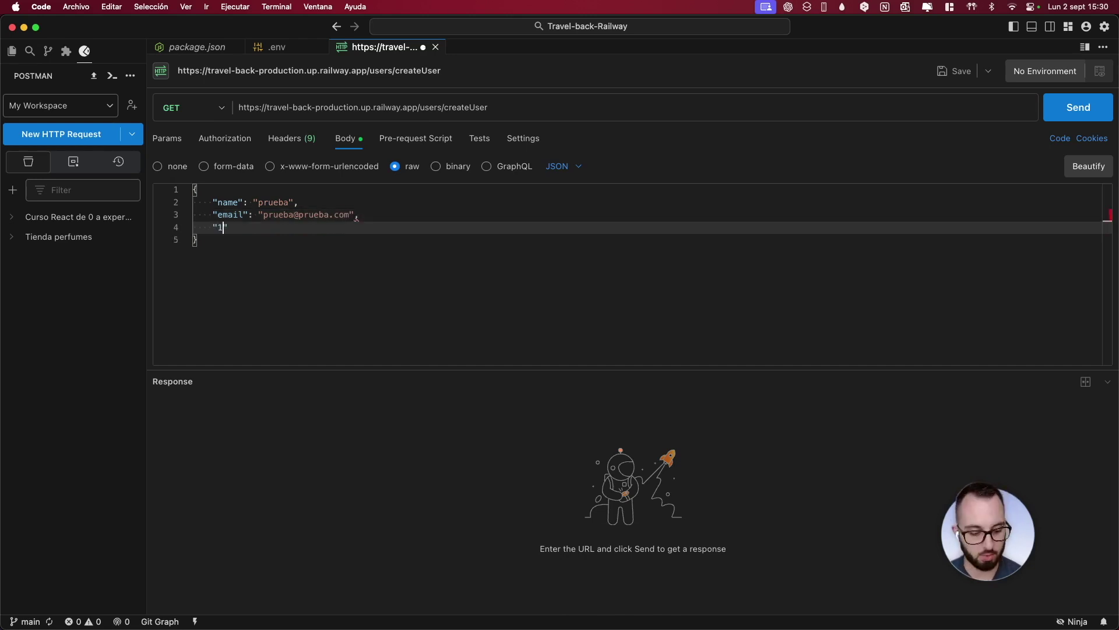
type("\"12")
key("BackSpace")
key("BackSpace")
type("passow")
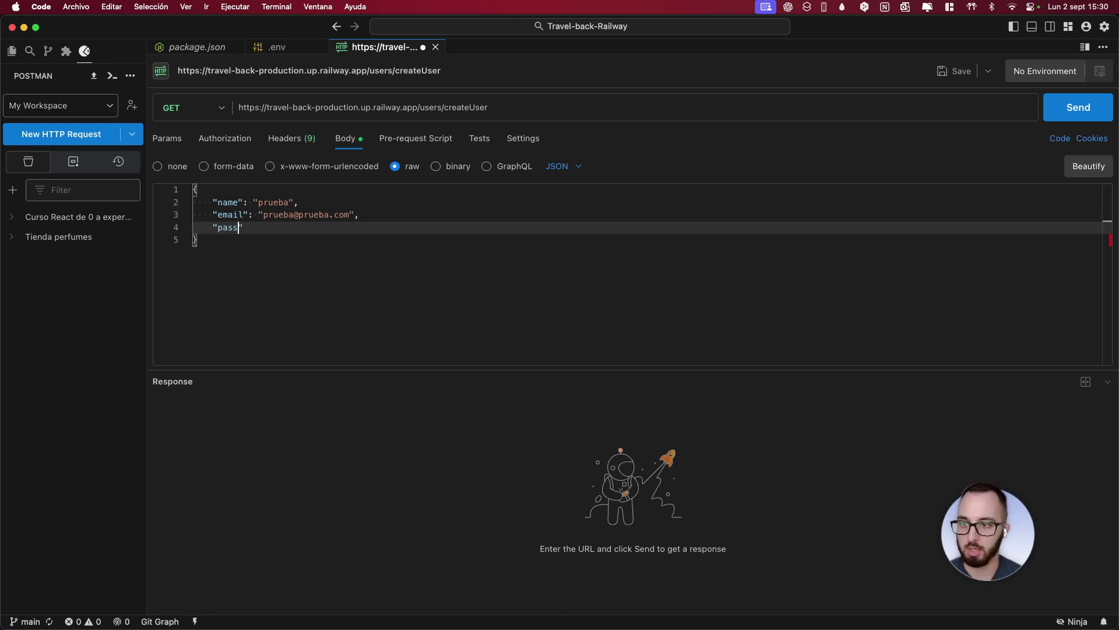
type("wprd")
key("BackSpace")
key("BackSpace")
key("BackSpace")
type("ord")
key("Right")
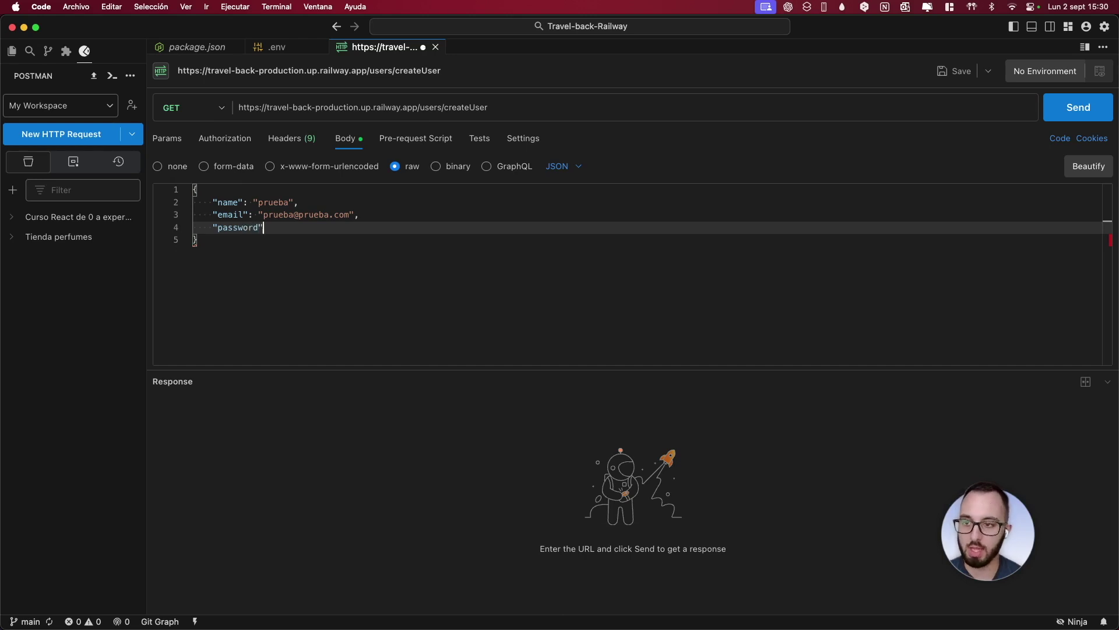
type(": \"1234")
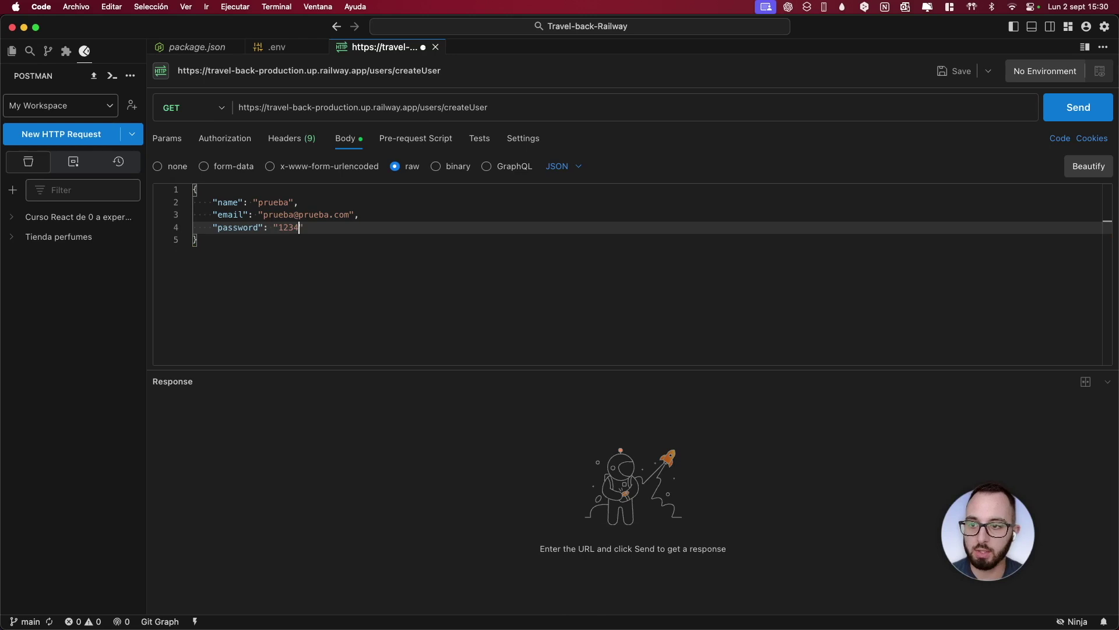
left_click(1065, 111)
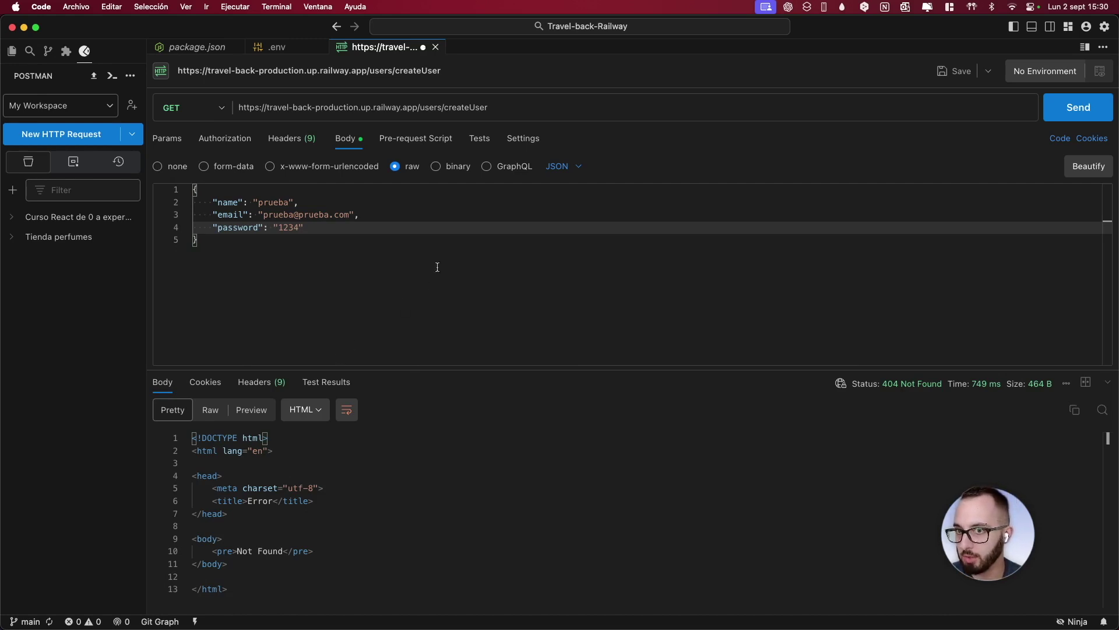
left_click(401, 105)
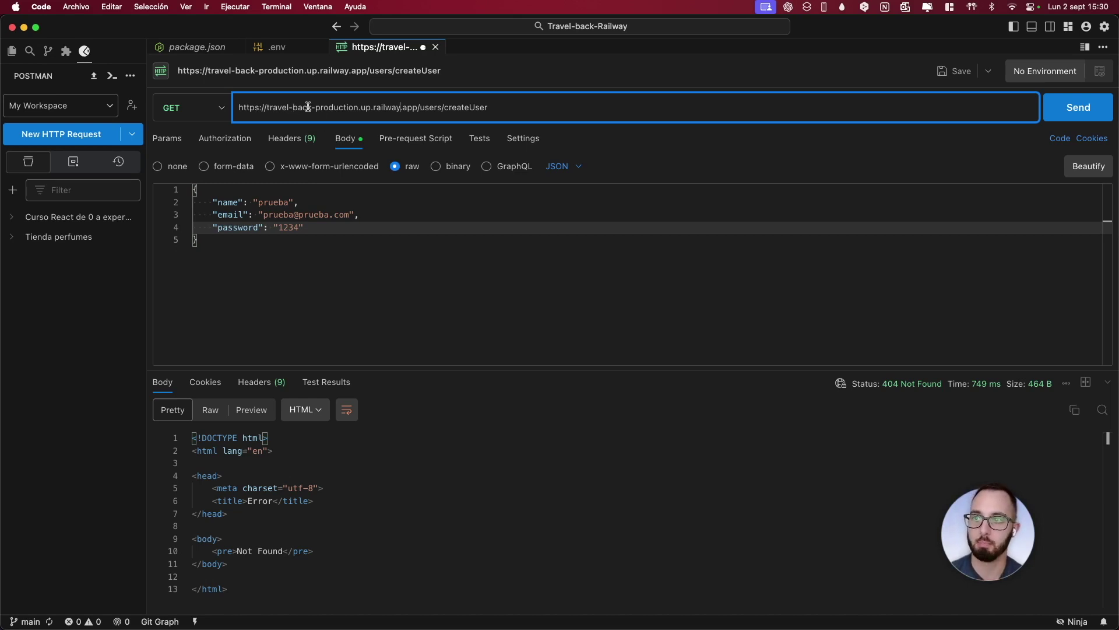
key("ctrl+Right")
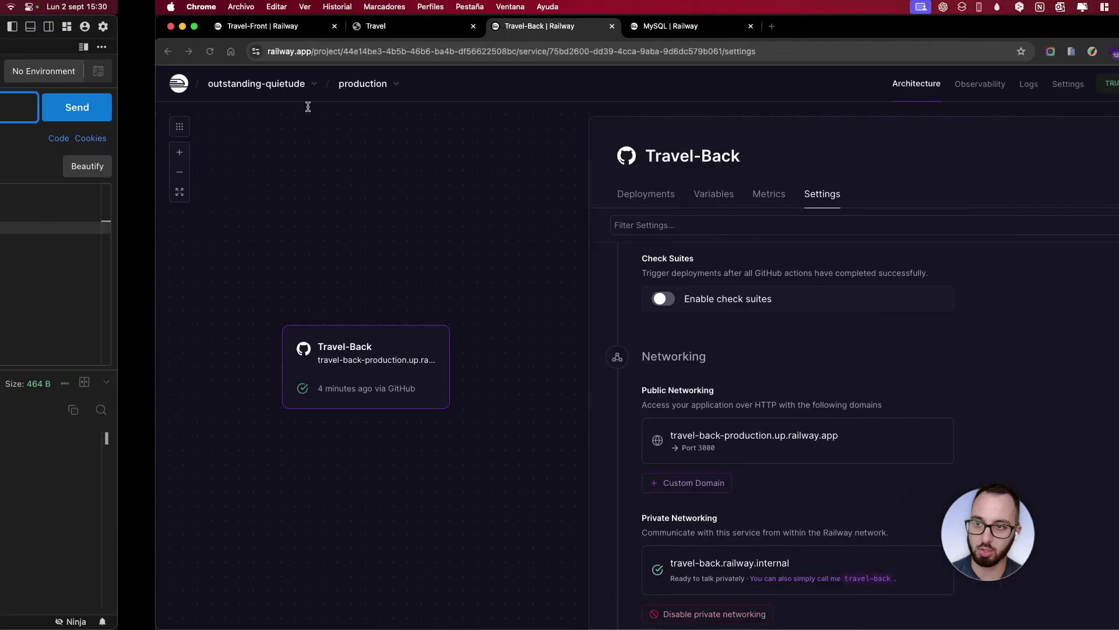
left_click(117, 26)
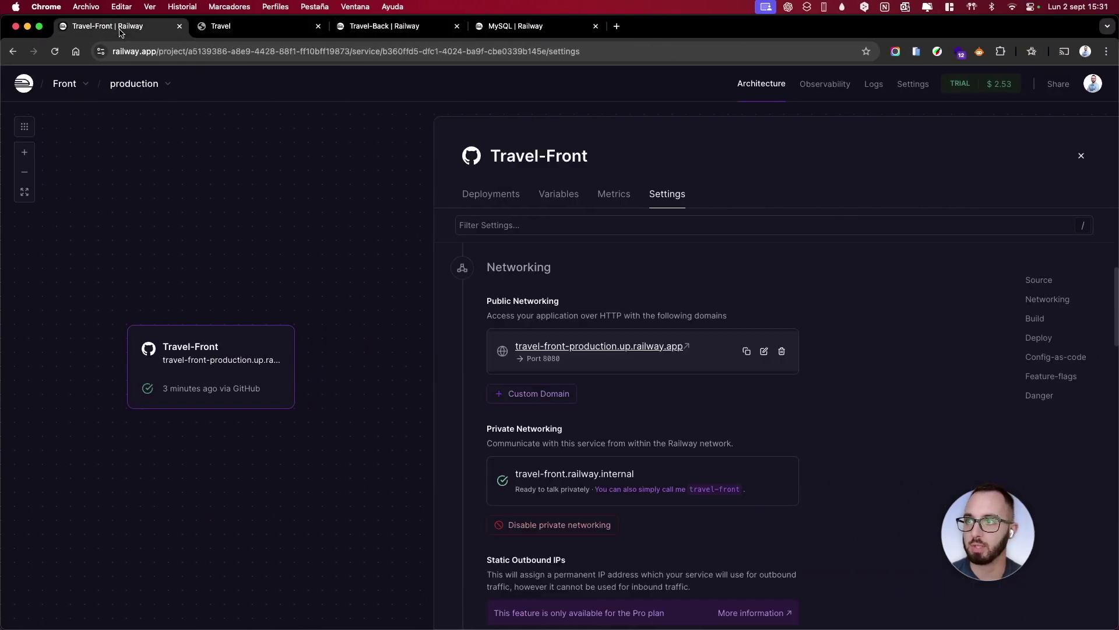
left_click(1089, 155)
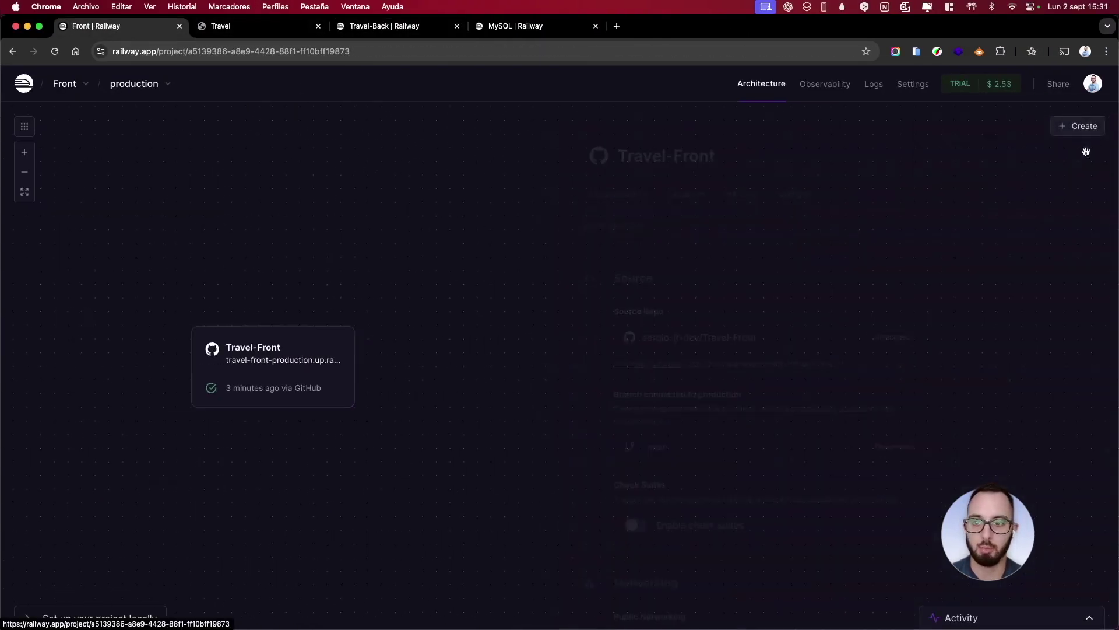
left_click(596, 349)
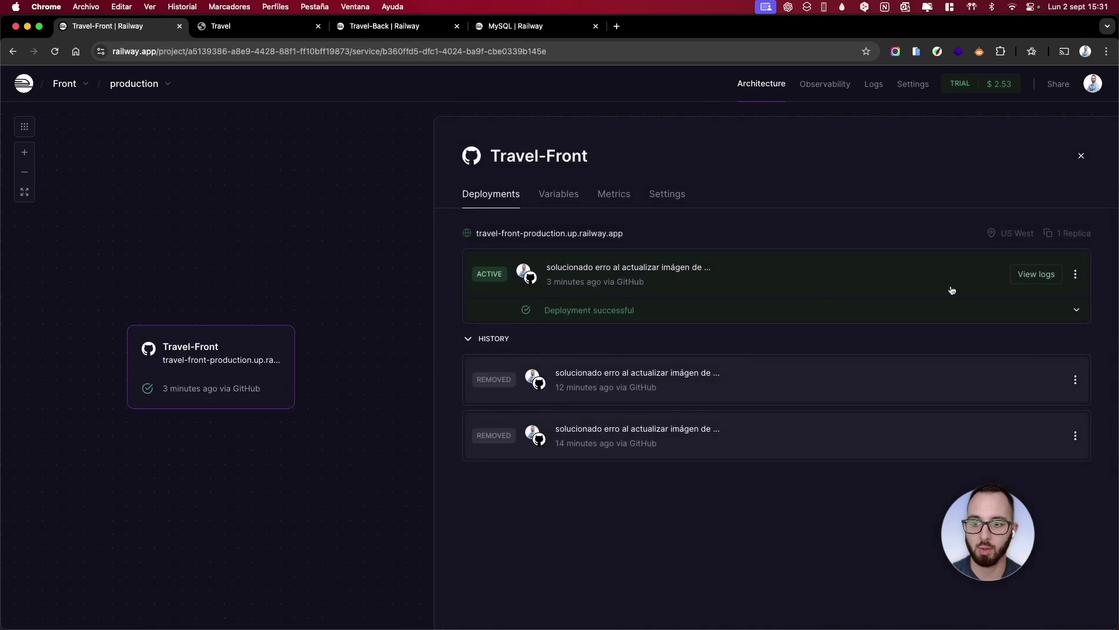
left_click(1036, 274)
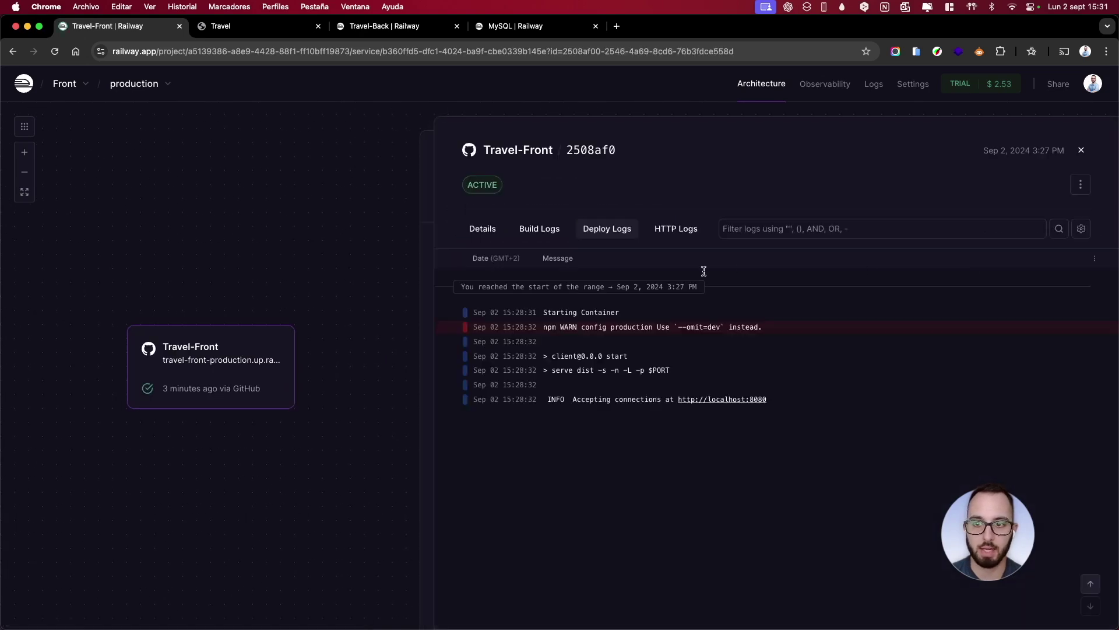
left_click(303, 26)
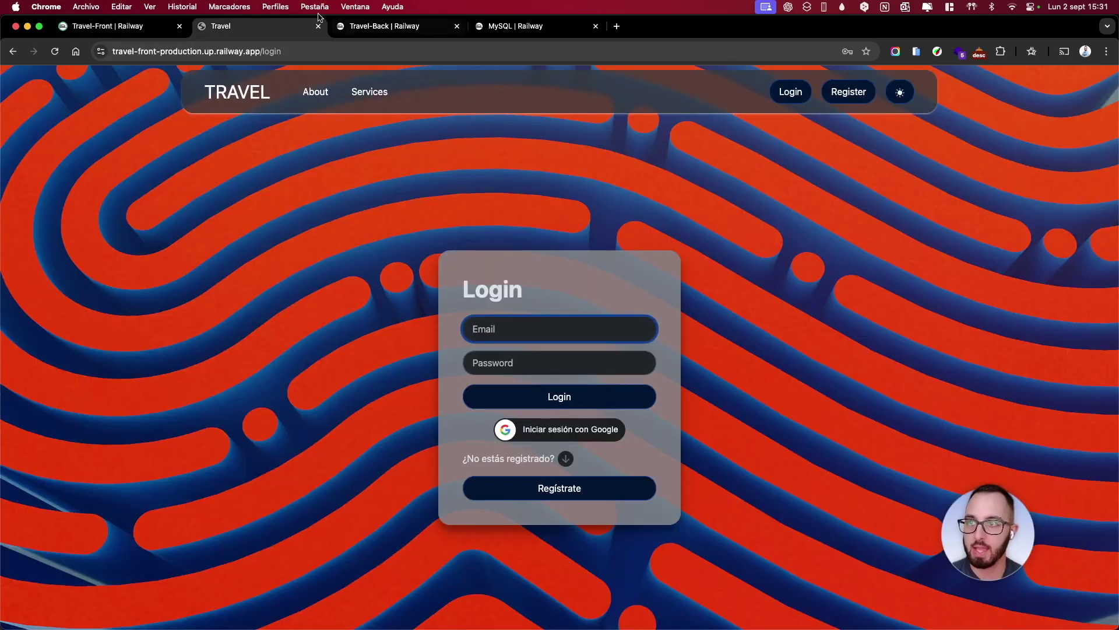
left_click(362, 28)
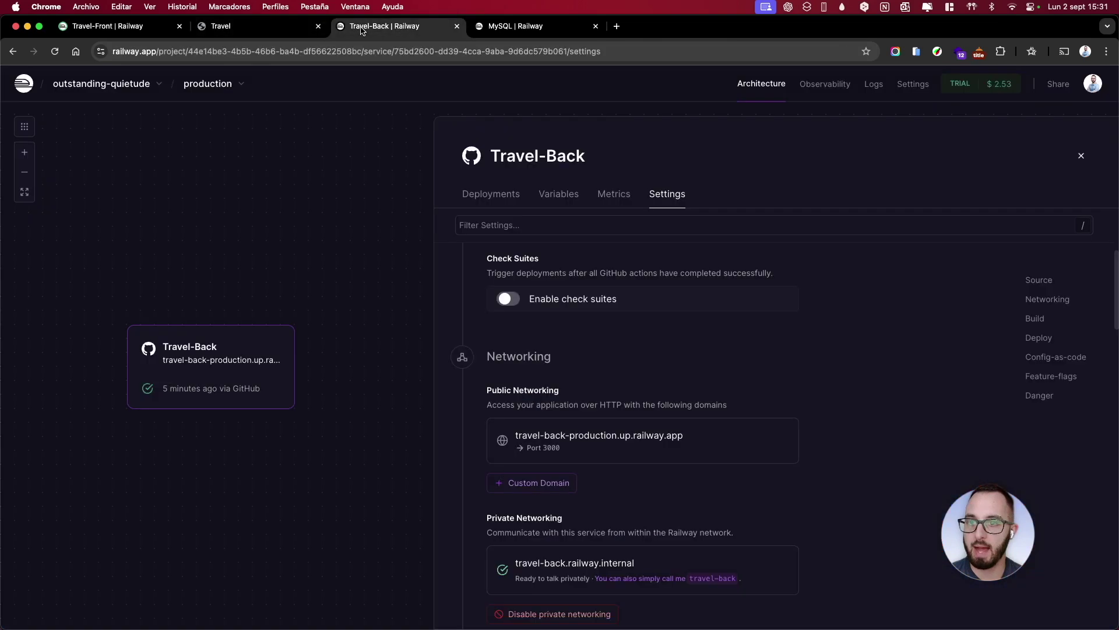
left_click(493, 193)
left_click(1048, 275)
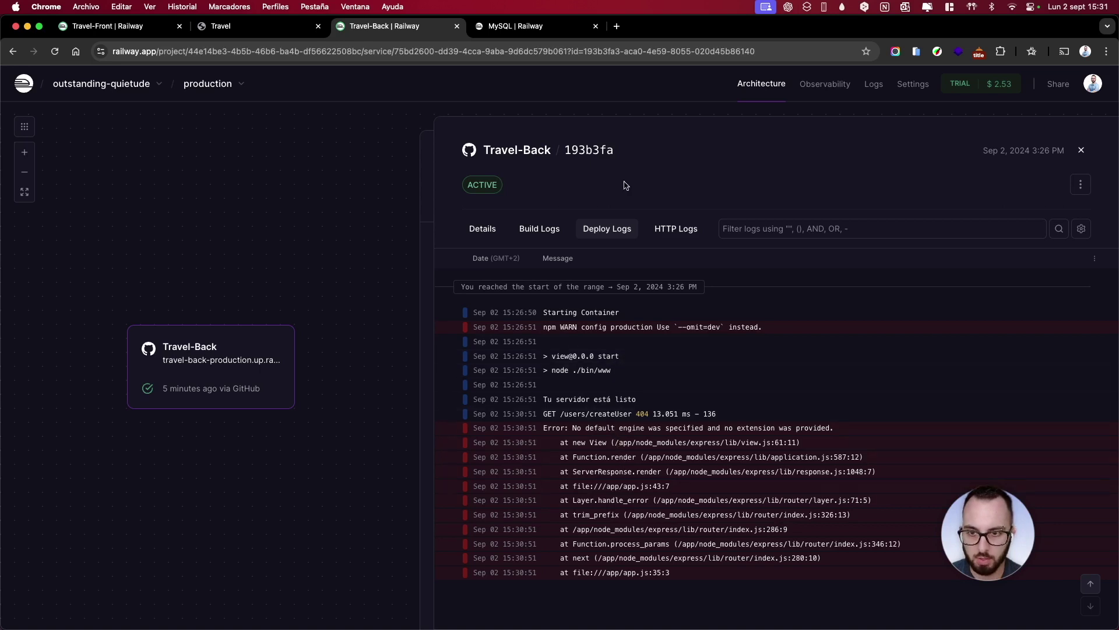
left_click(492, 31)
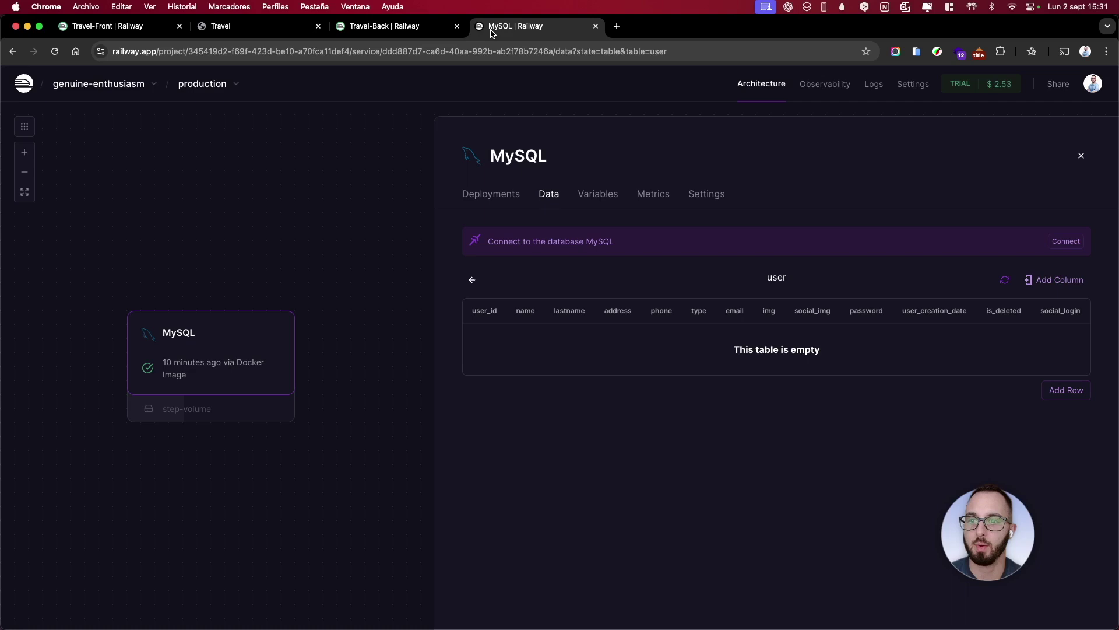
left_click(513, 204)
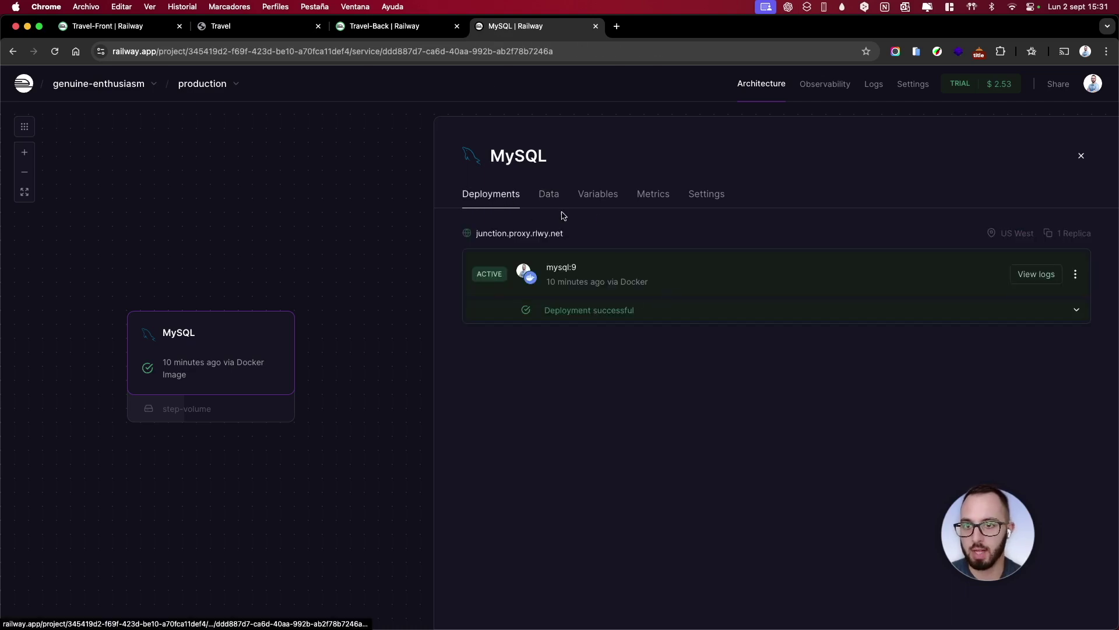
left_click(549, 194)
left_click(679, 326)
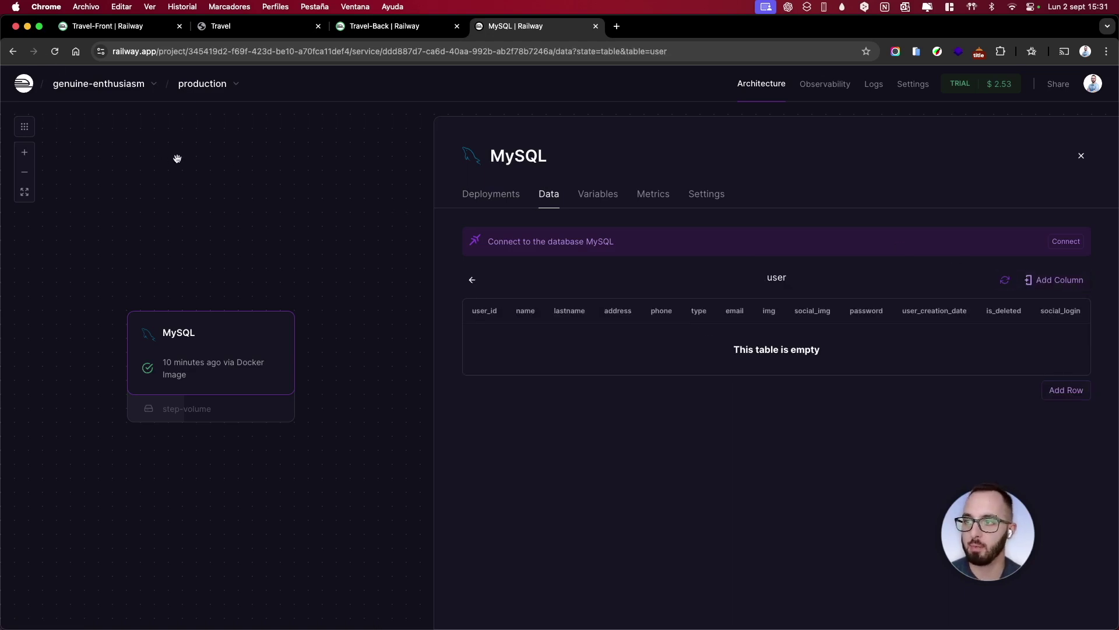
key("ctrl+Left")
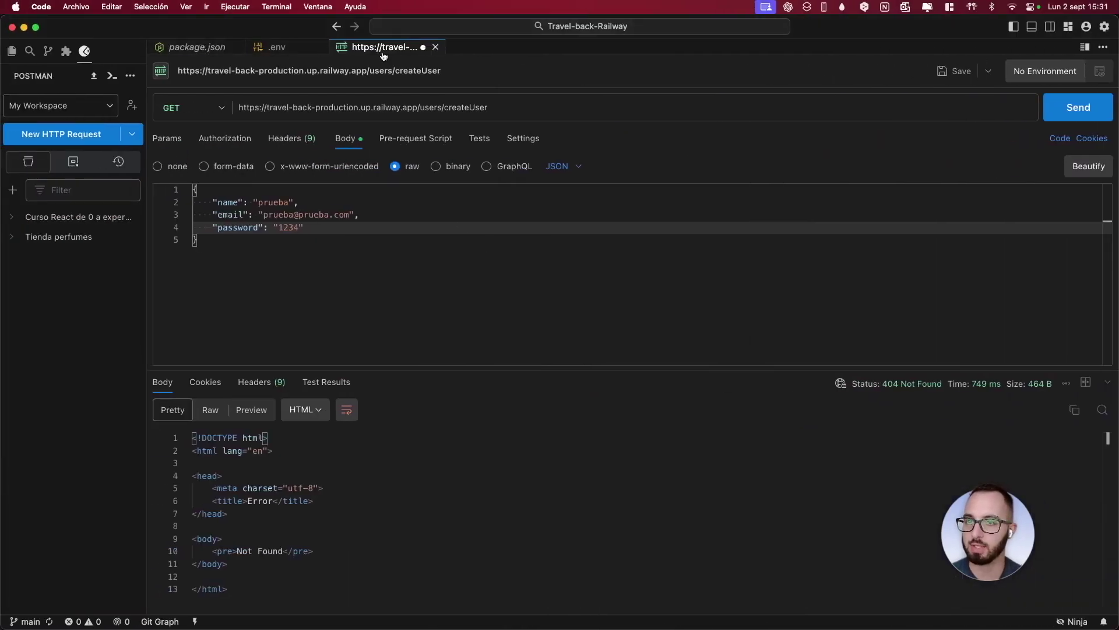
Run npm run start locally until the server is ready, kill the terminal, then return to Chrome
left_click(1032, 27)
type("npm run ")
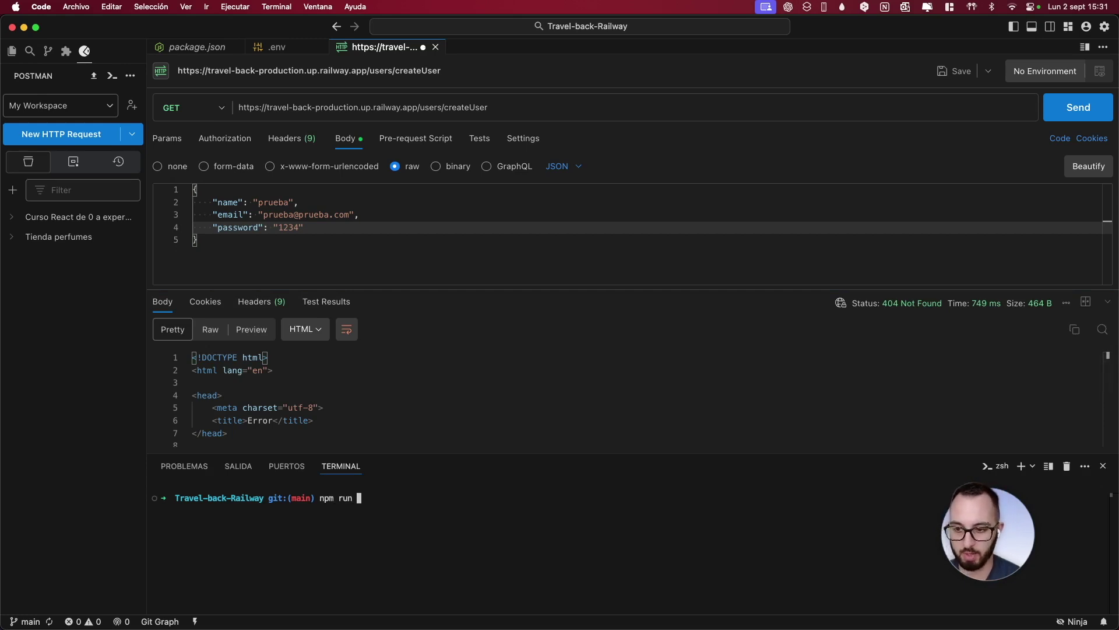
type("start")
key("Return")
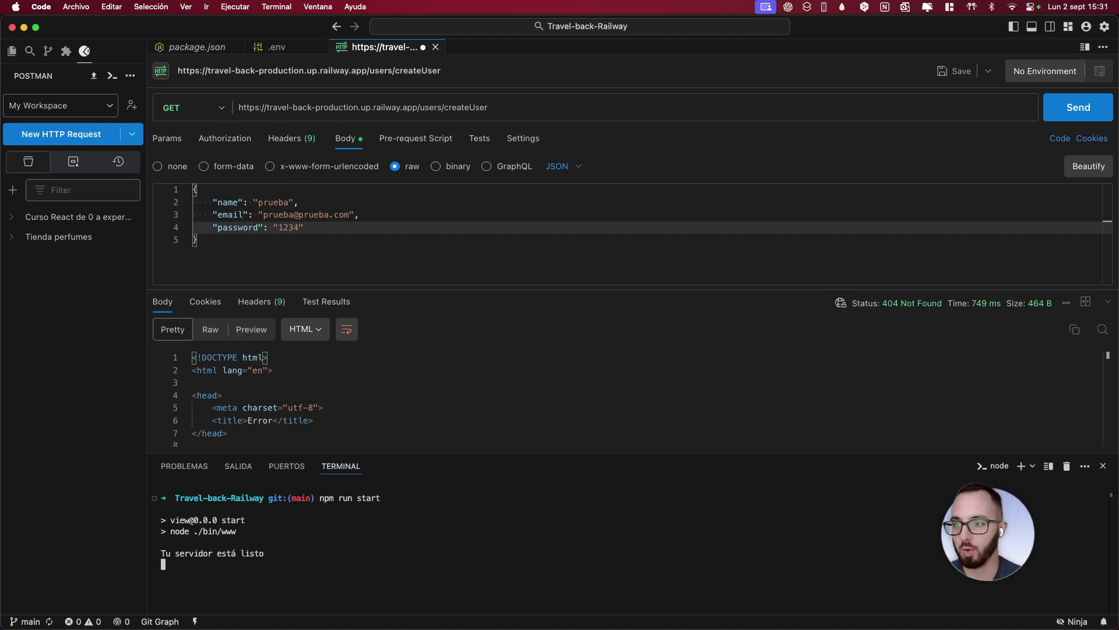
left_click(1067, 466)
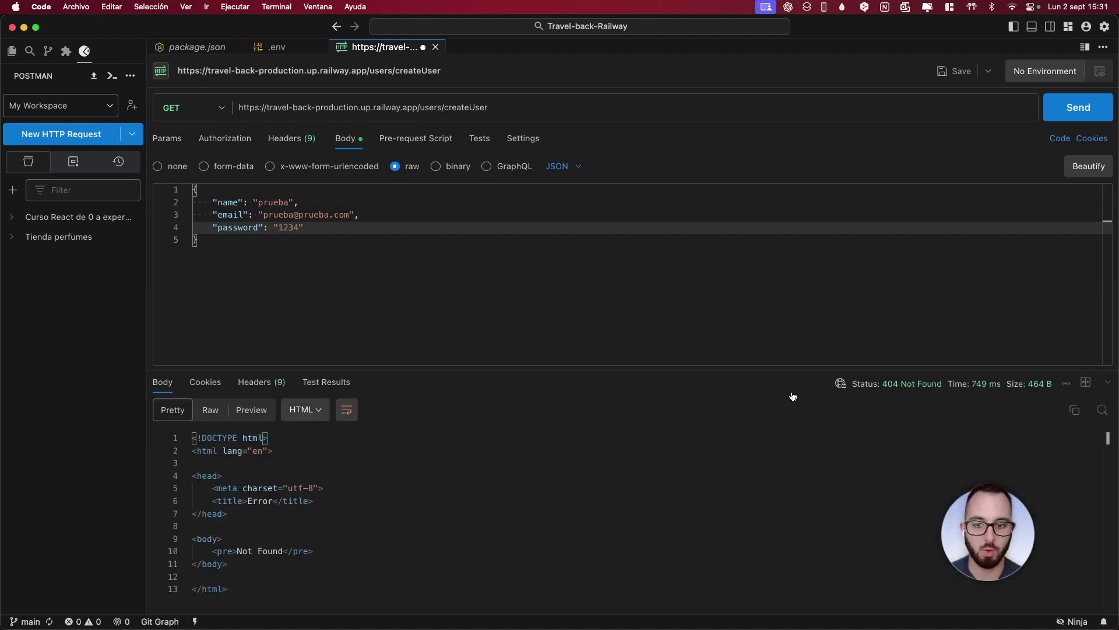
key("ctrl+Right")
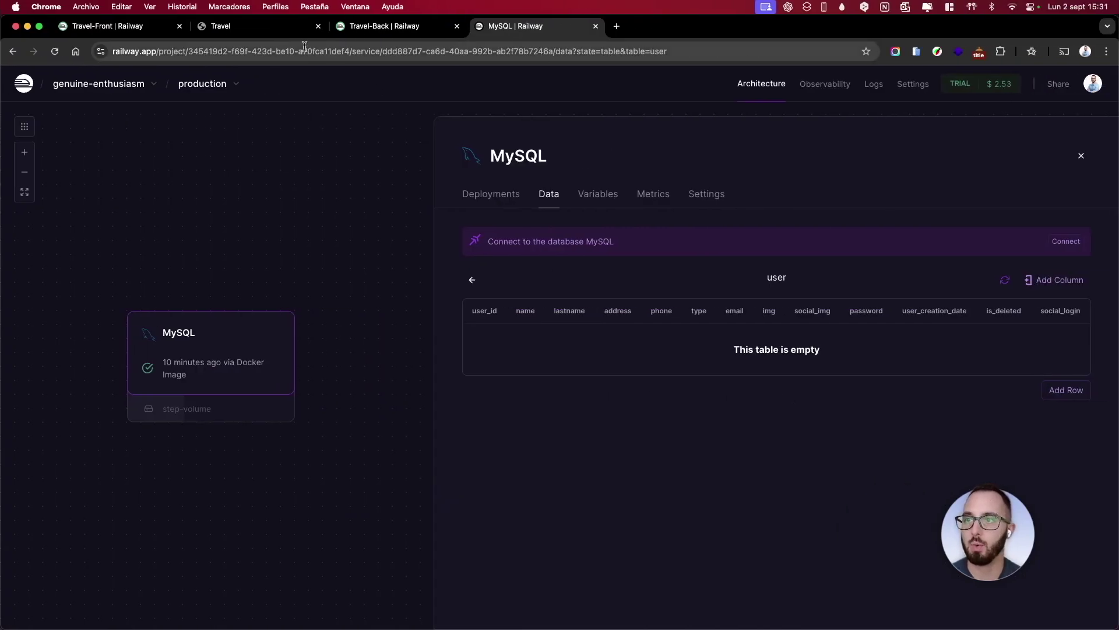
Open Travel-Back's public domain from Networking, see 'Not Found', and close that tab
left_click(367, 28)
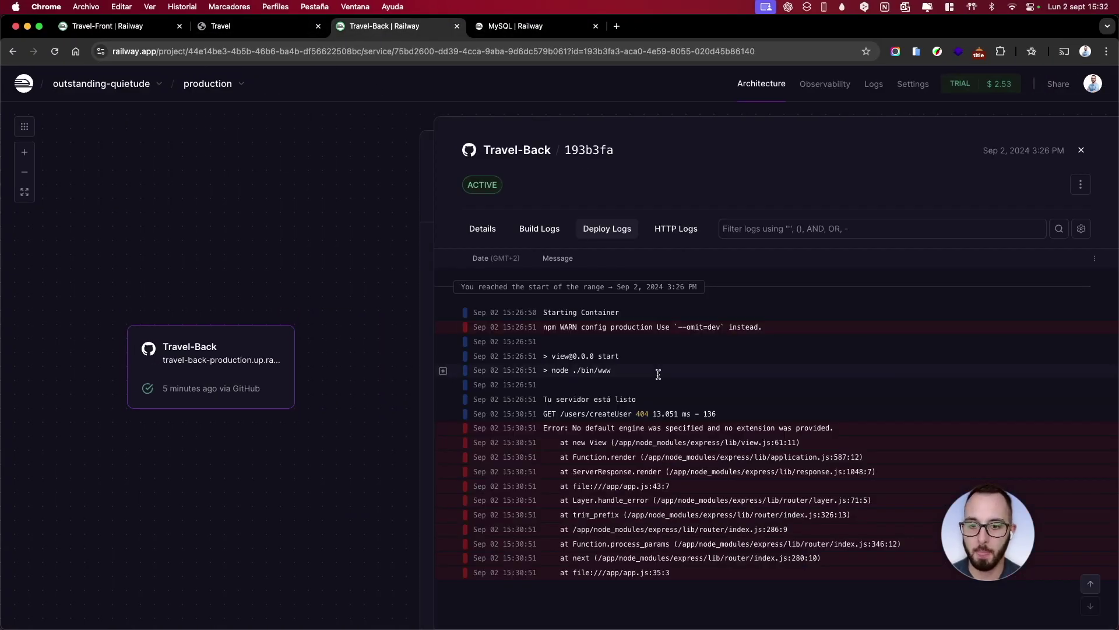
left_click(1066, 153)
left_click(677, 195)
scroll(694, 342, "down", 3)
scroll(694, 342, "down", 1)
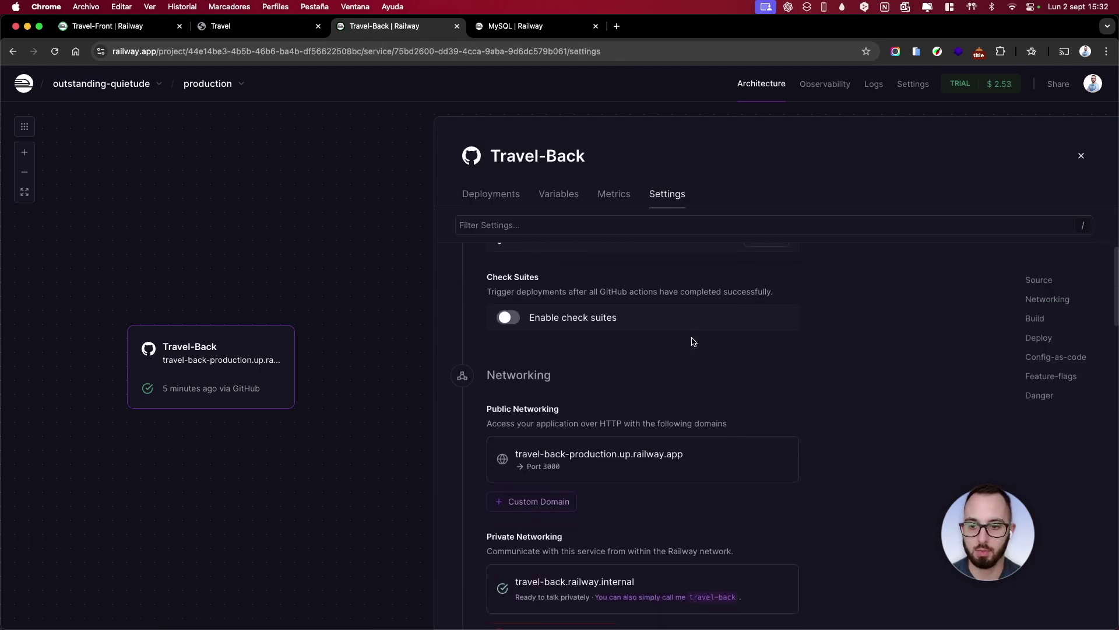
left_click(586, 457)
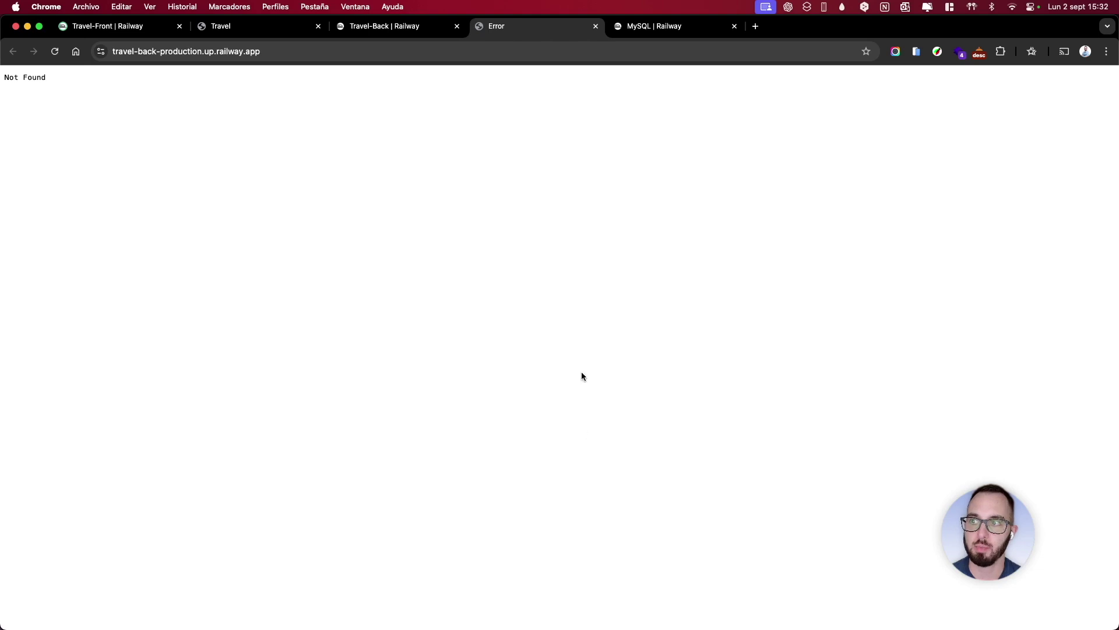
left_click(394, 51)
left_click(299, 51)
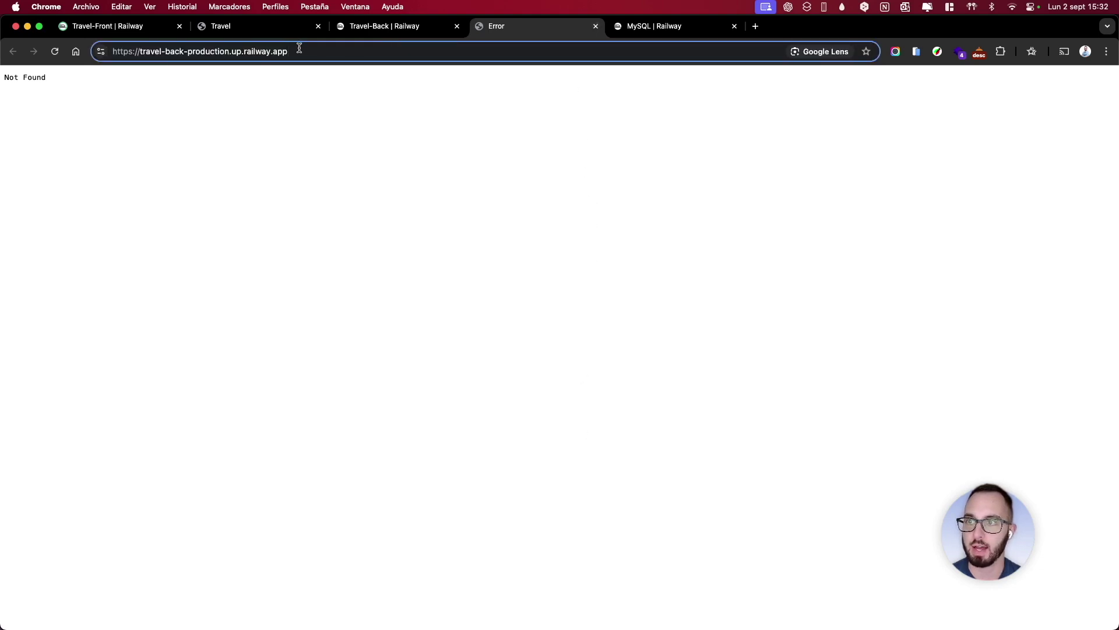
left_click(596, 27)
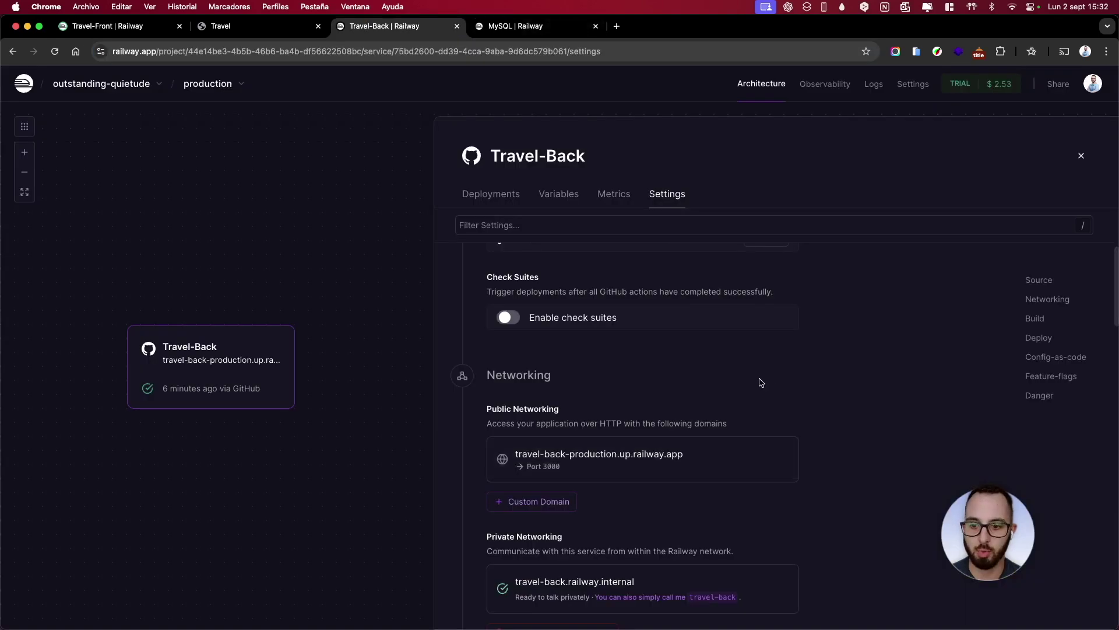
Remove and regenerate Travel-Back's public domain, retest it (still Not Found), and return to Postman
scroll(759, 383, "down", 2)
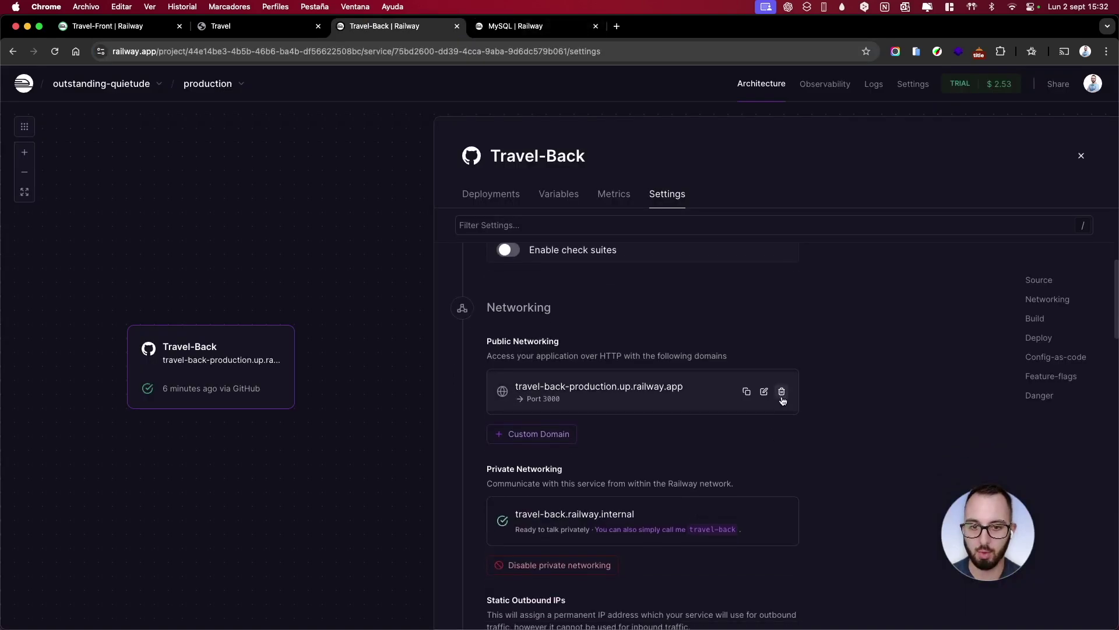
left_click(781, 391)
left_click(667, 381)
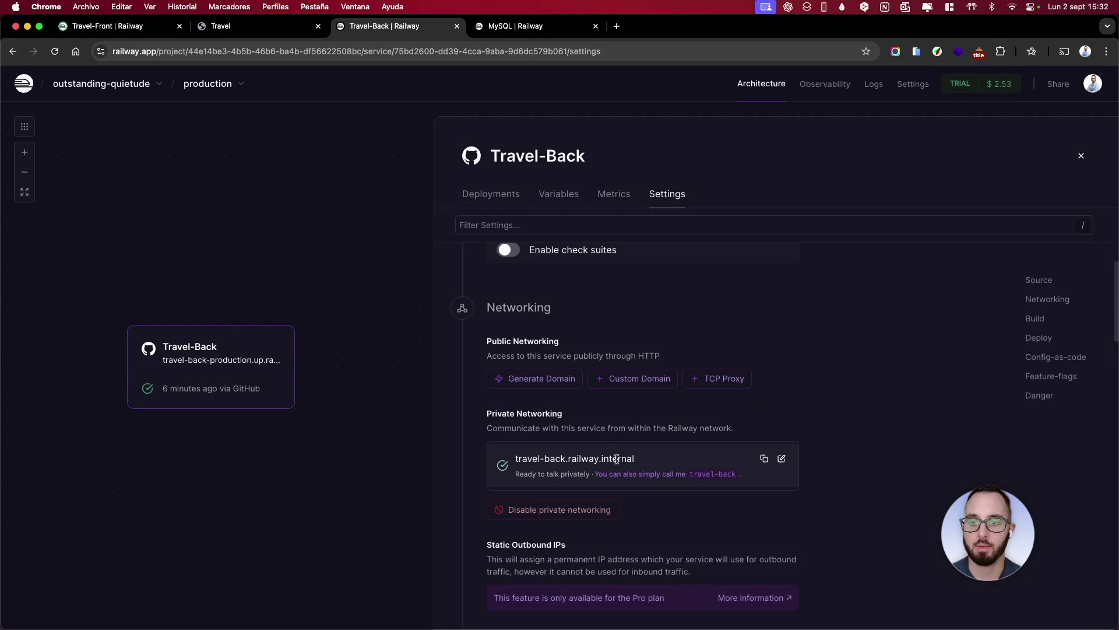
left_click(549, 380)
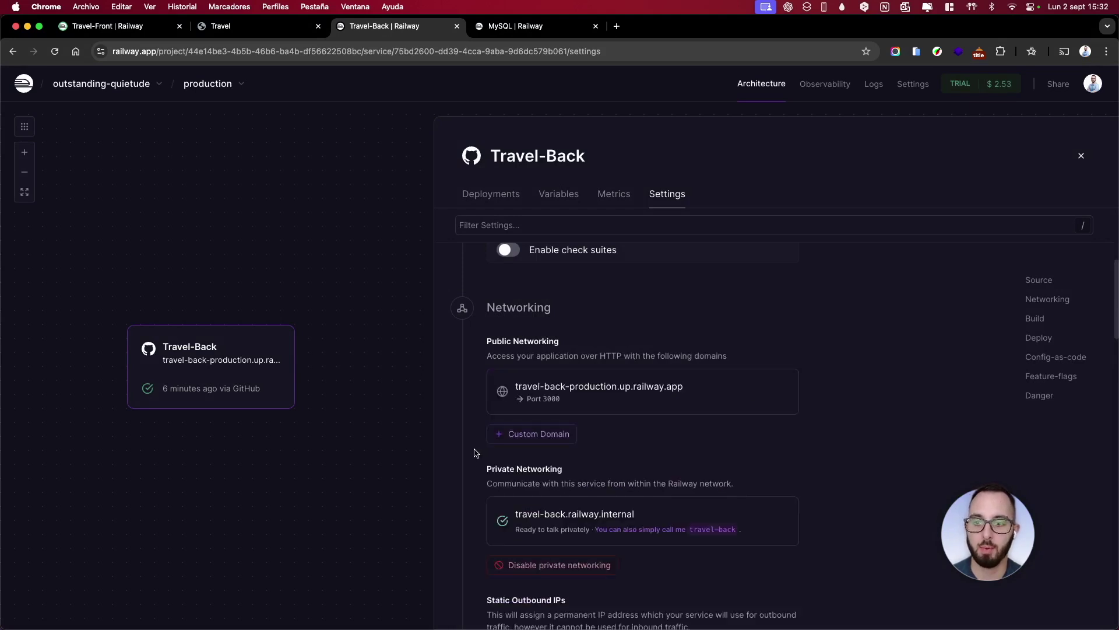
left_click(601, 386)
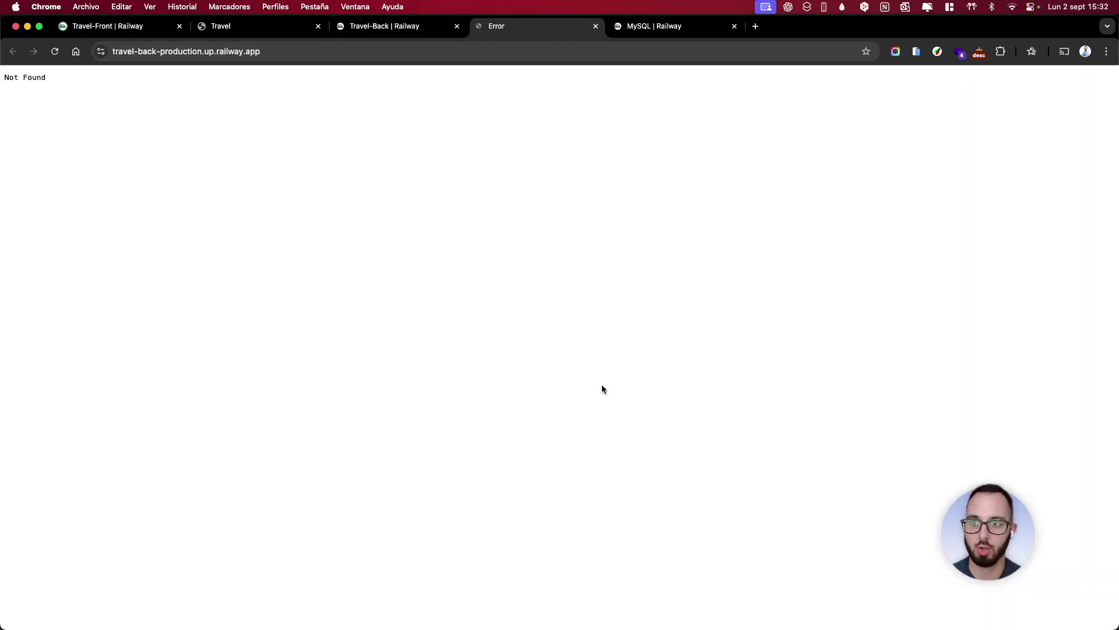
left_click(595, 26)
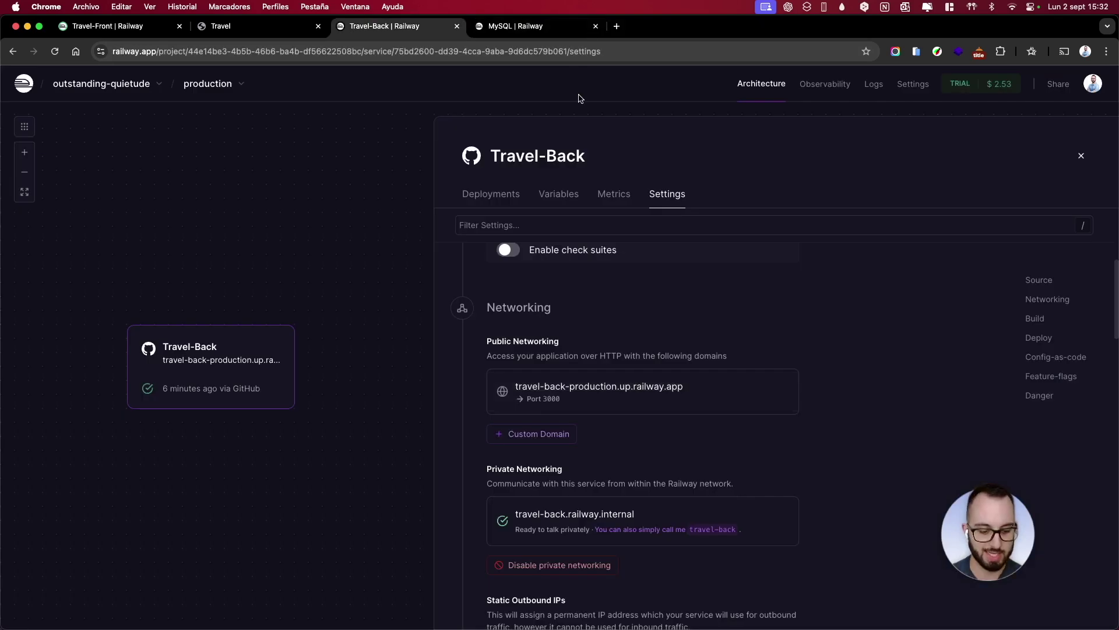
key("super+Tab")
left_click(574, 107)
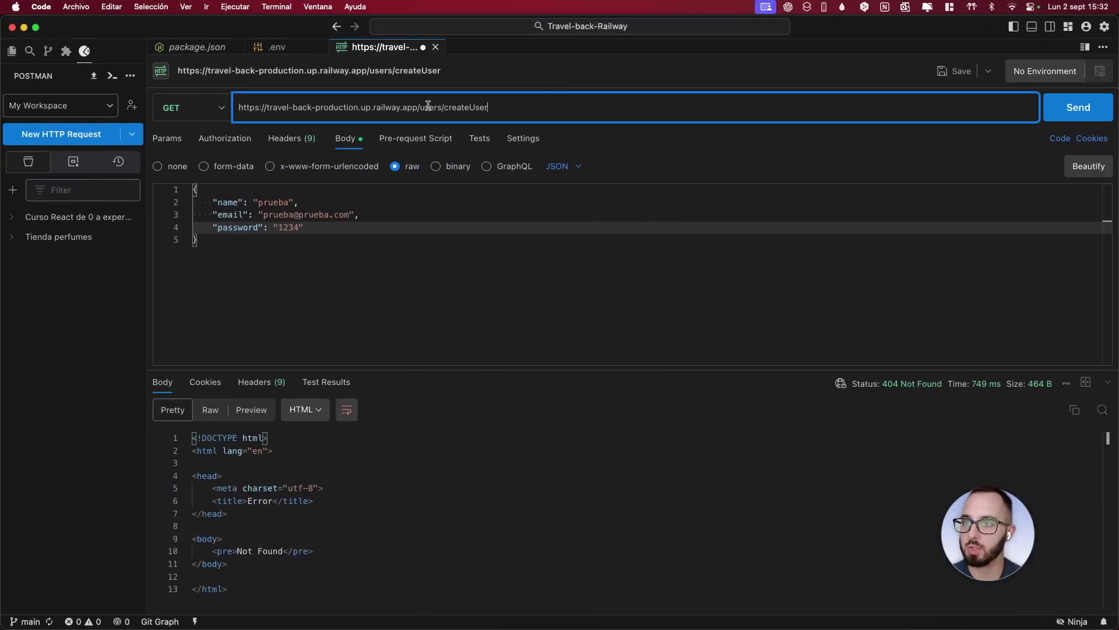
Replace the request URL's domain with the freshly copied Travel-Back domain
key("super+Tab")
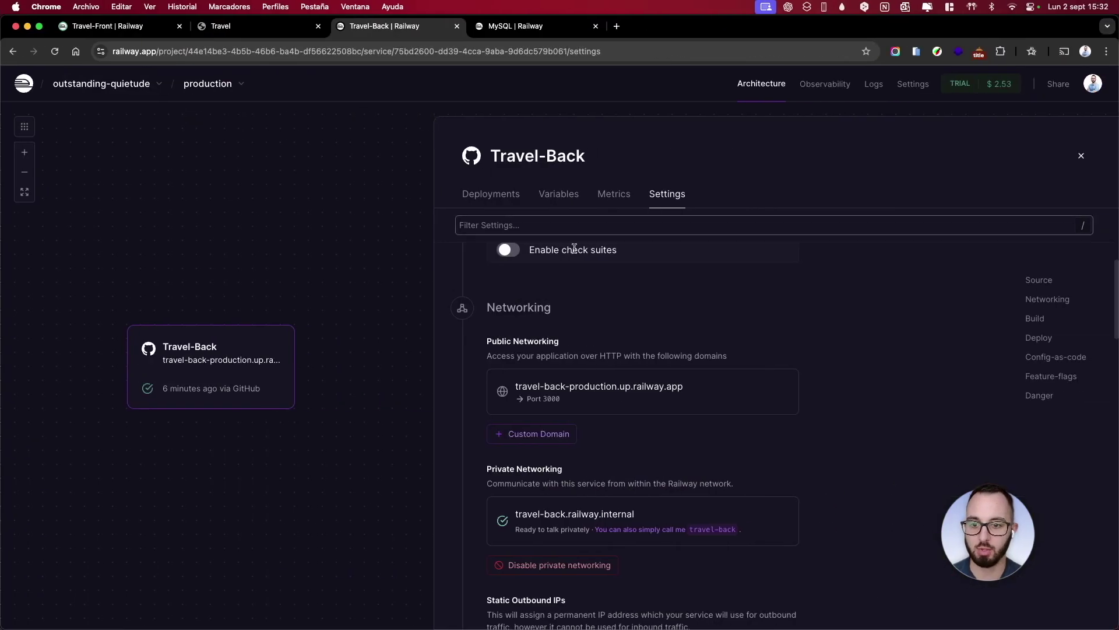
left_click(747, 392)
key("super+Tab")
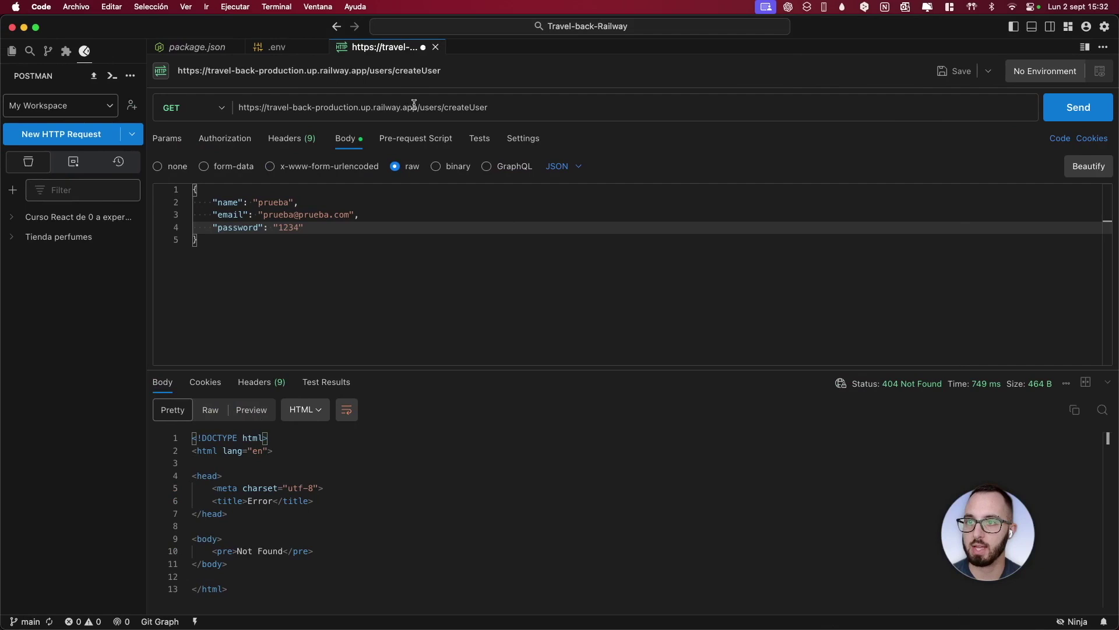
left_click_drag(416, 105, 237, 102)
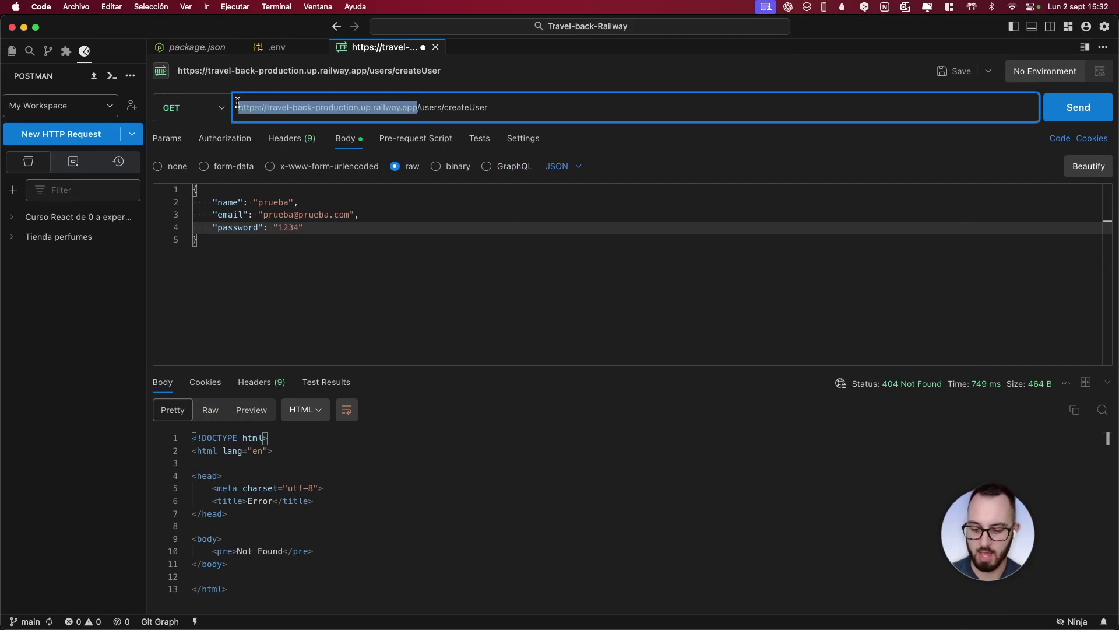
key("super+v")
type("http")
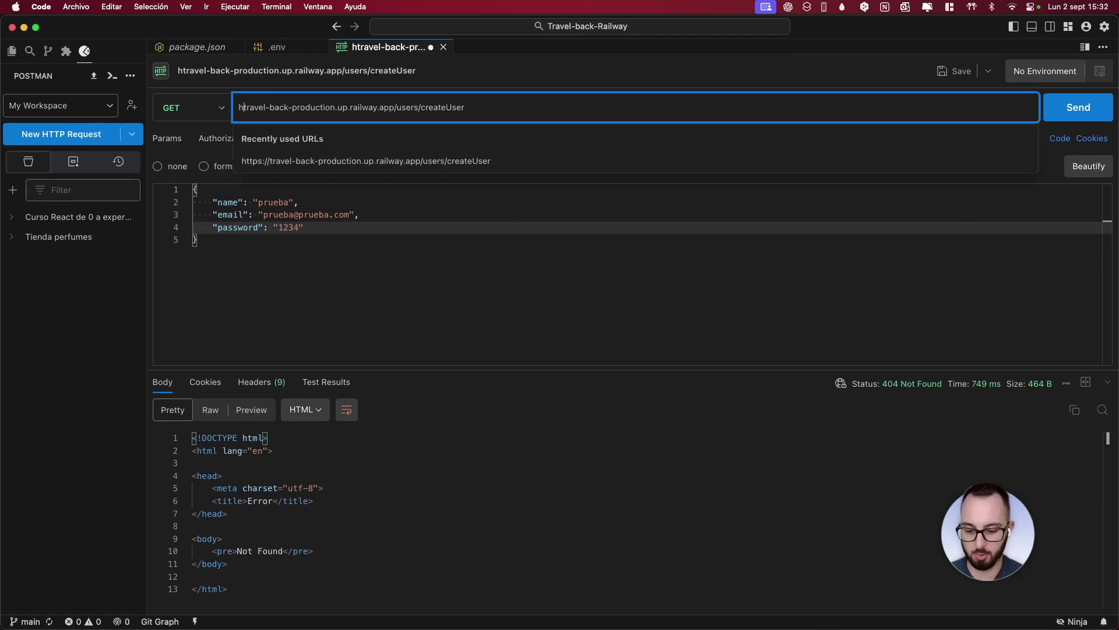
type("://")
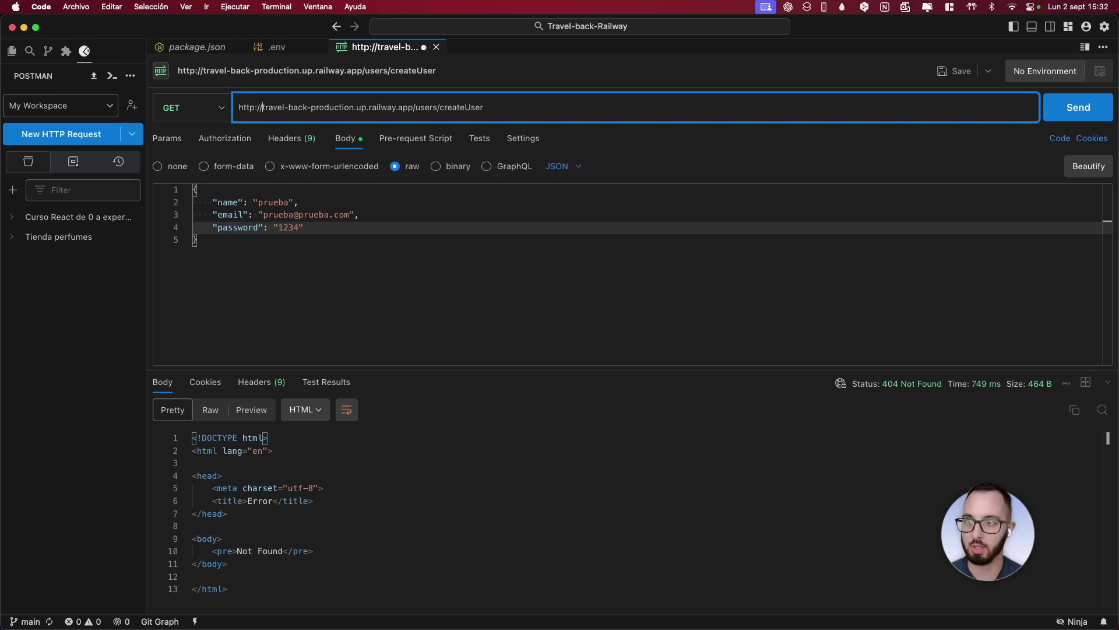
type("s")
Switch the method to POST and send, getting 201 Created with 'Usuario creado exitosamente'
key("shift+Tab")
key("Down")
key("Return")
left_click(260, 112)
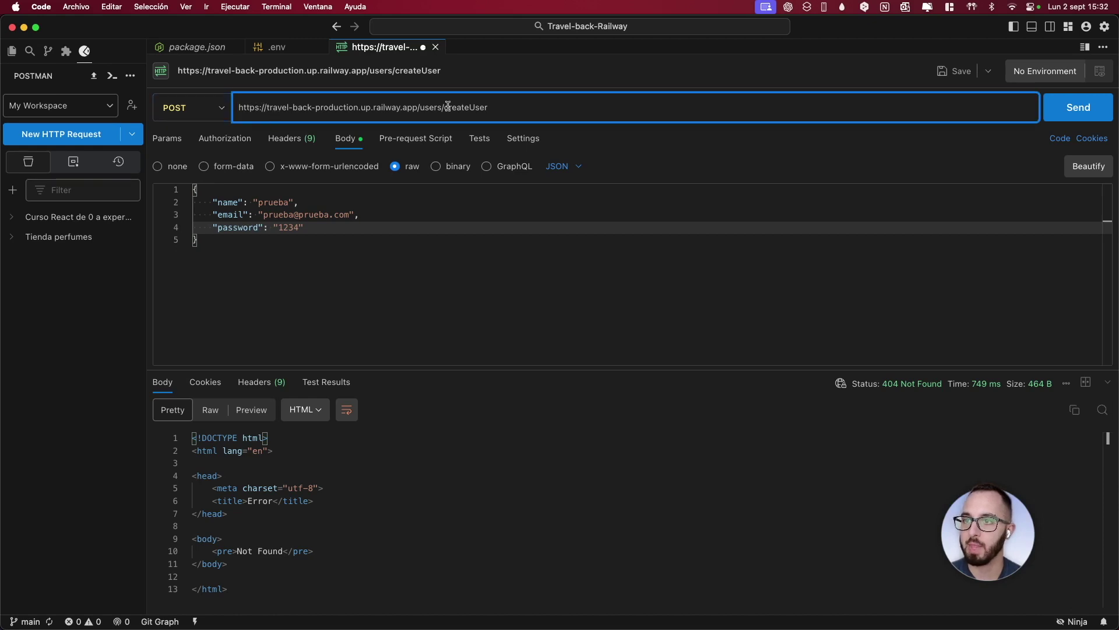
left_click(1078, 114)
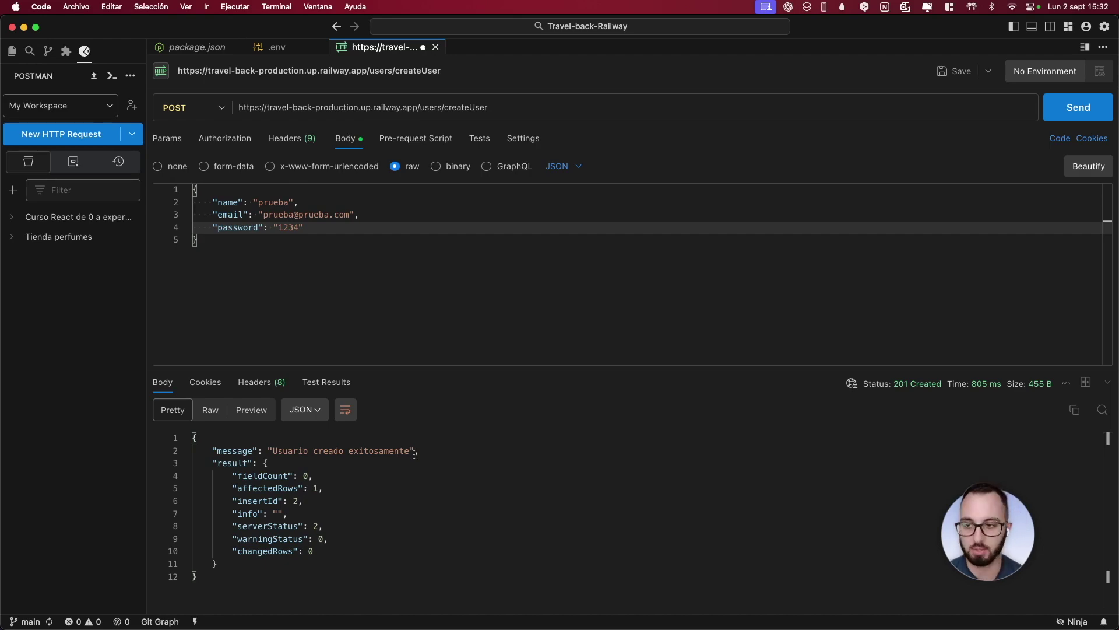
key("ctrl+Right")
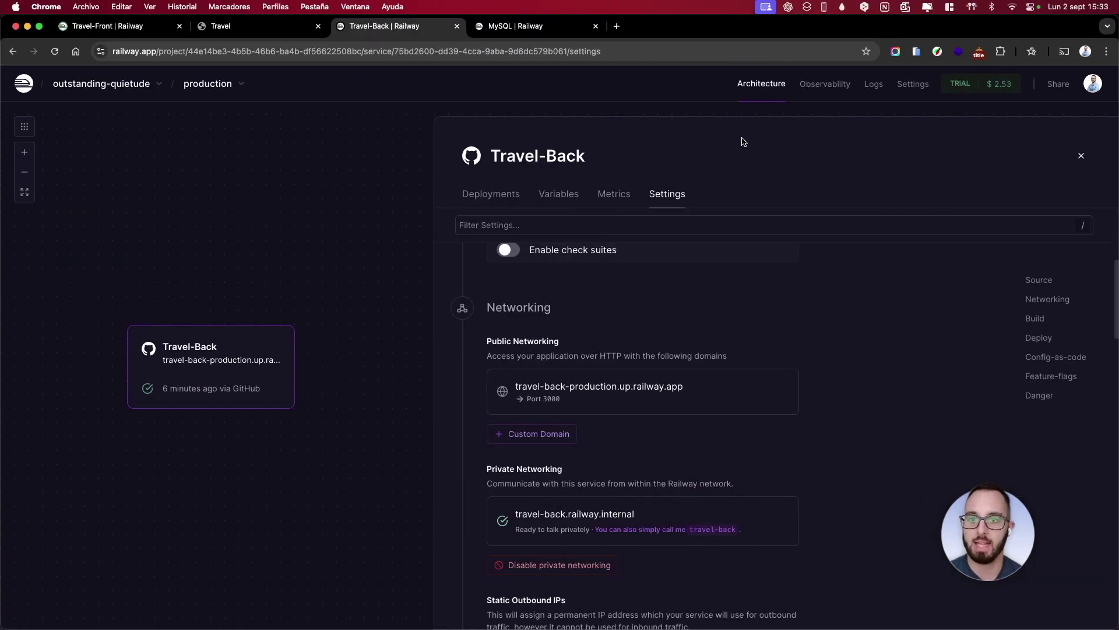
Reload the MySQL service's data view and confirm the new prueba user row in the user table
left_click(519, 35)
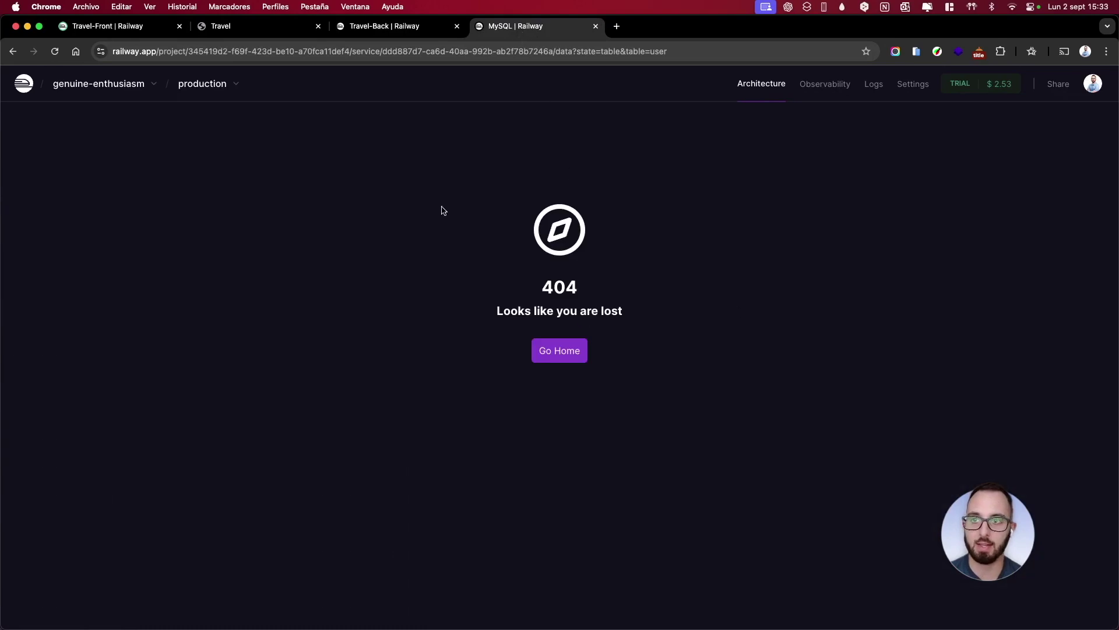
left_click(54, 52)
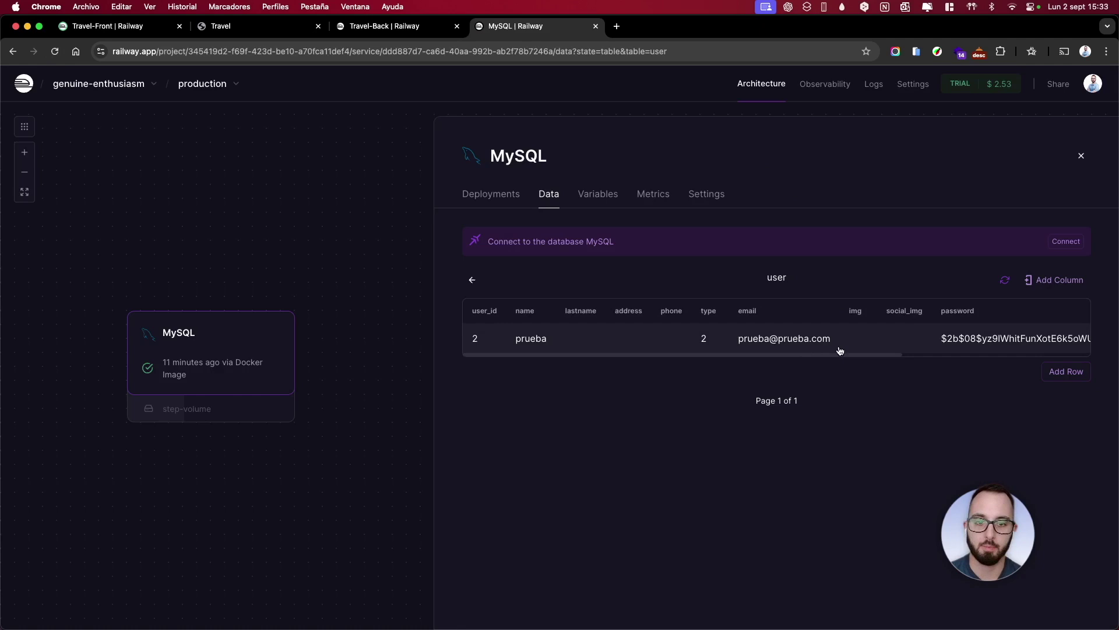
left_click_drag(837, 358, 1002, 367)
left_click(949, 390)
Go to Travel-Front's Variables and start editing the VITE_BASE_URL value
left_click(385, 25)
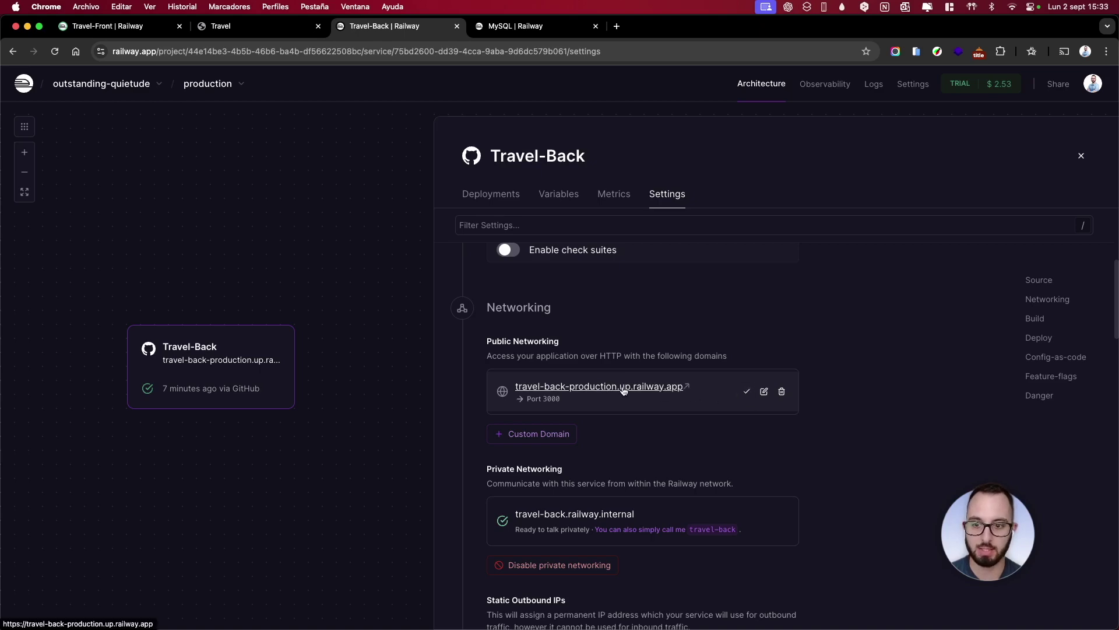
left_click(234, 27)
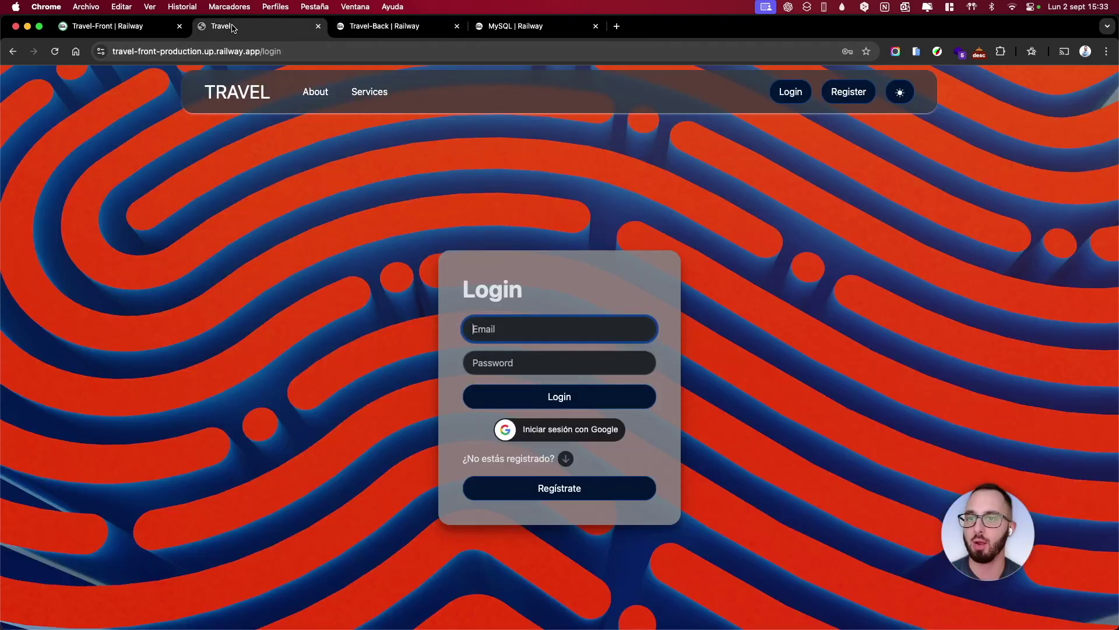
left_click(130, 26)
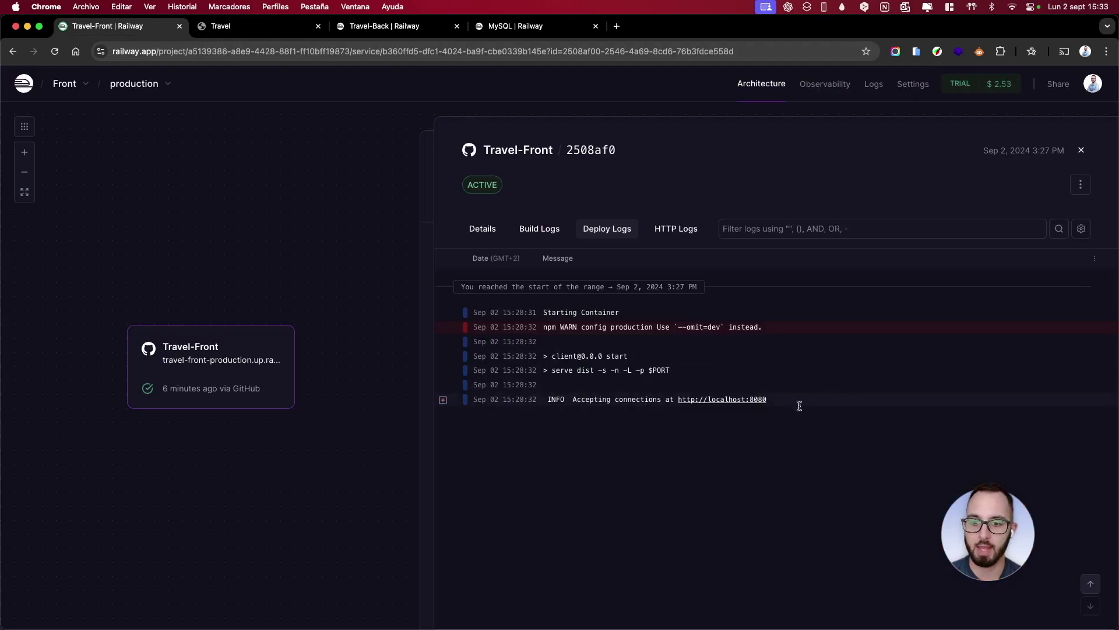
left_click(1082, 150)
left_click(554, 199)
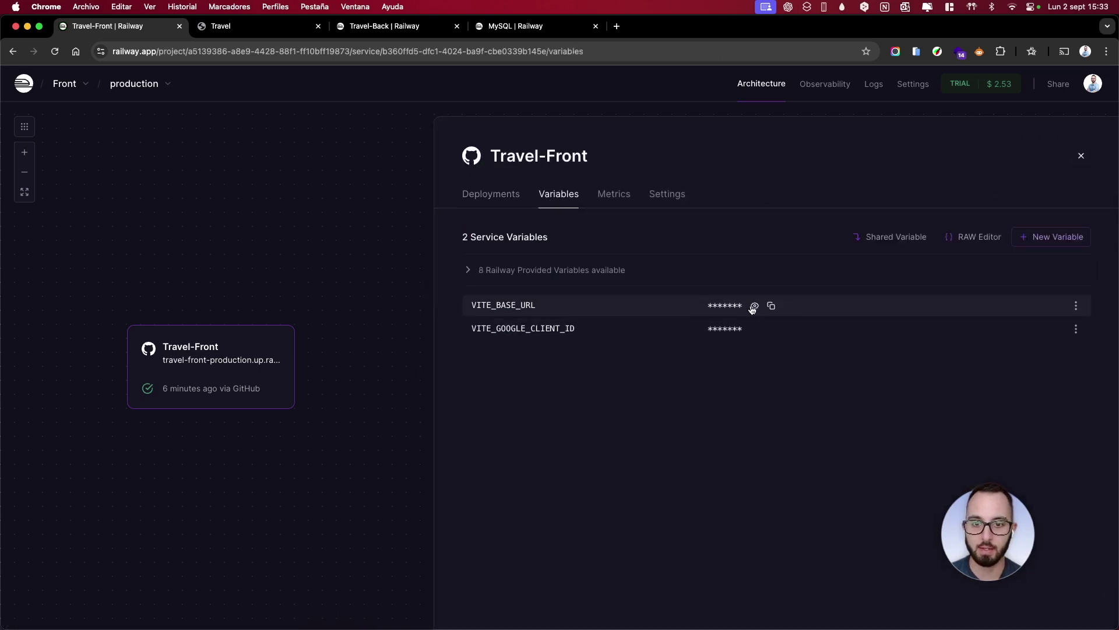
left_click(1076, 306)
left_click(1056, 331)
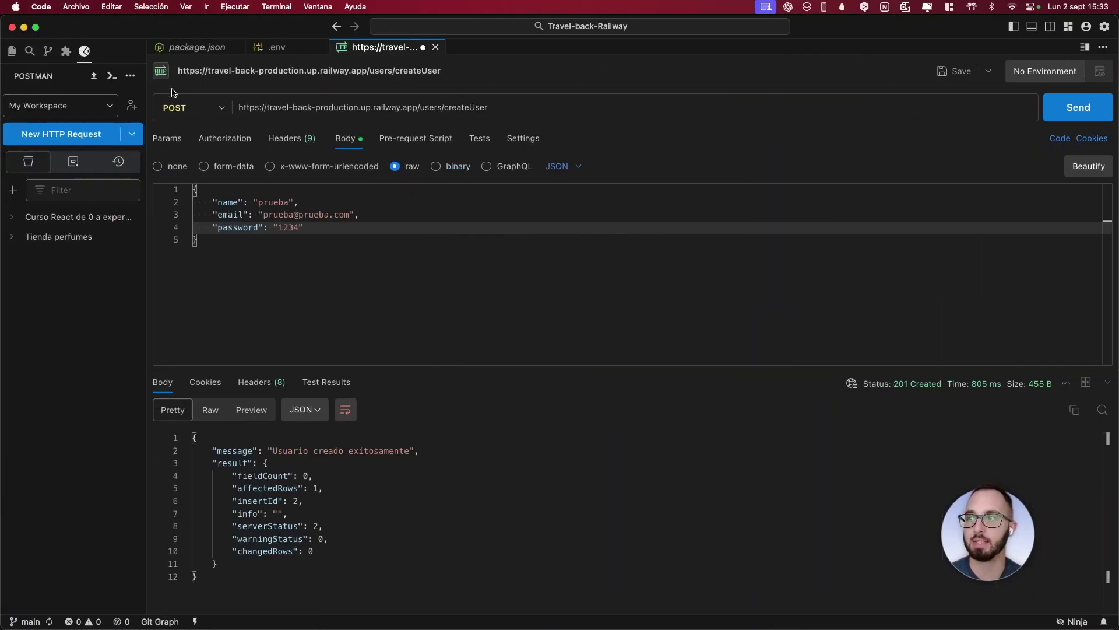
mouse_move(1, 1)
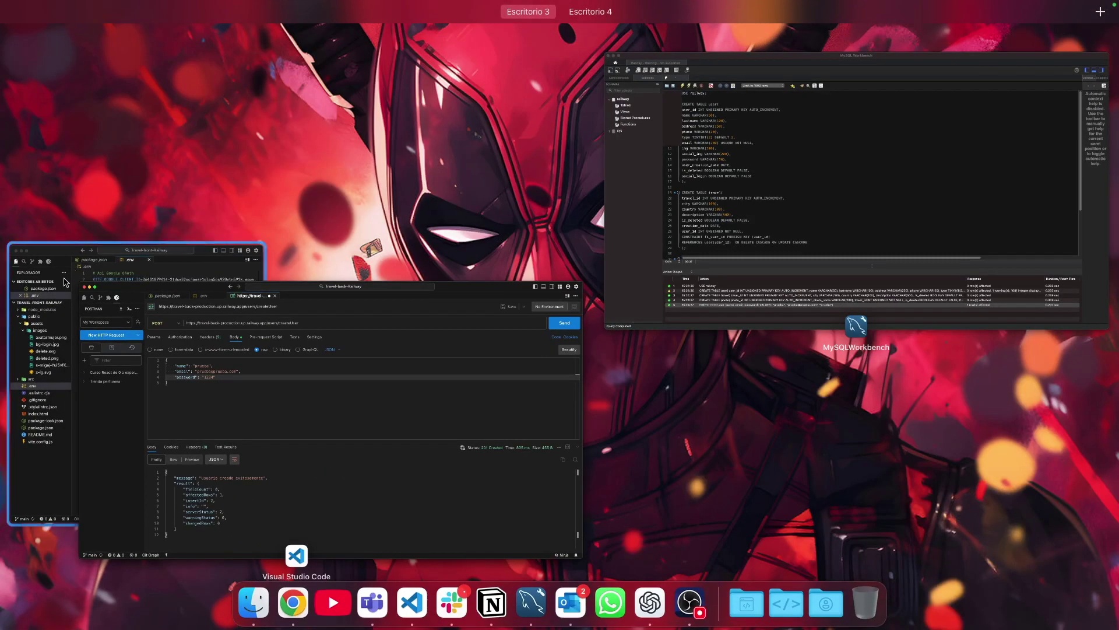
left_click(53, 280)
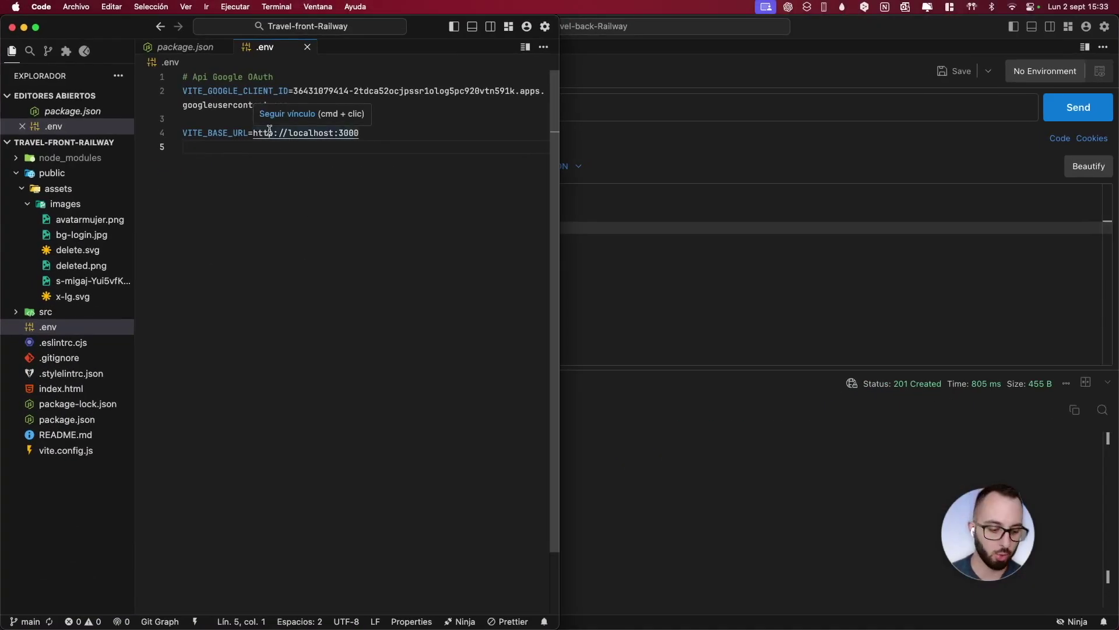
key("ctrl+Right")
left_click(711, 306)
type("https")
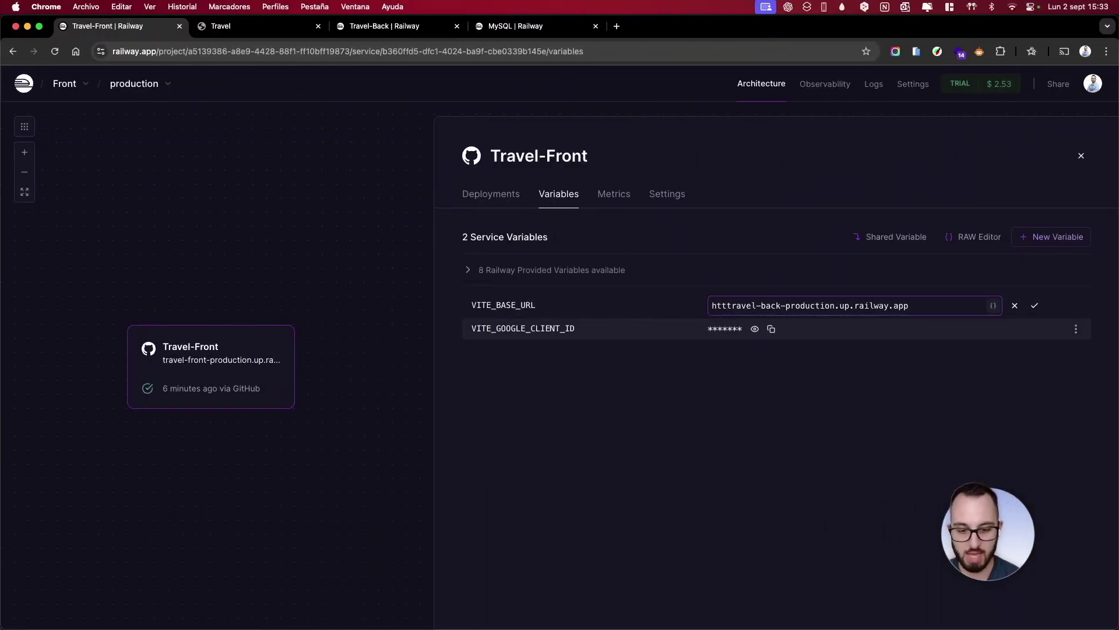
type("://")
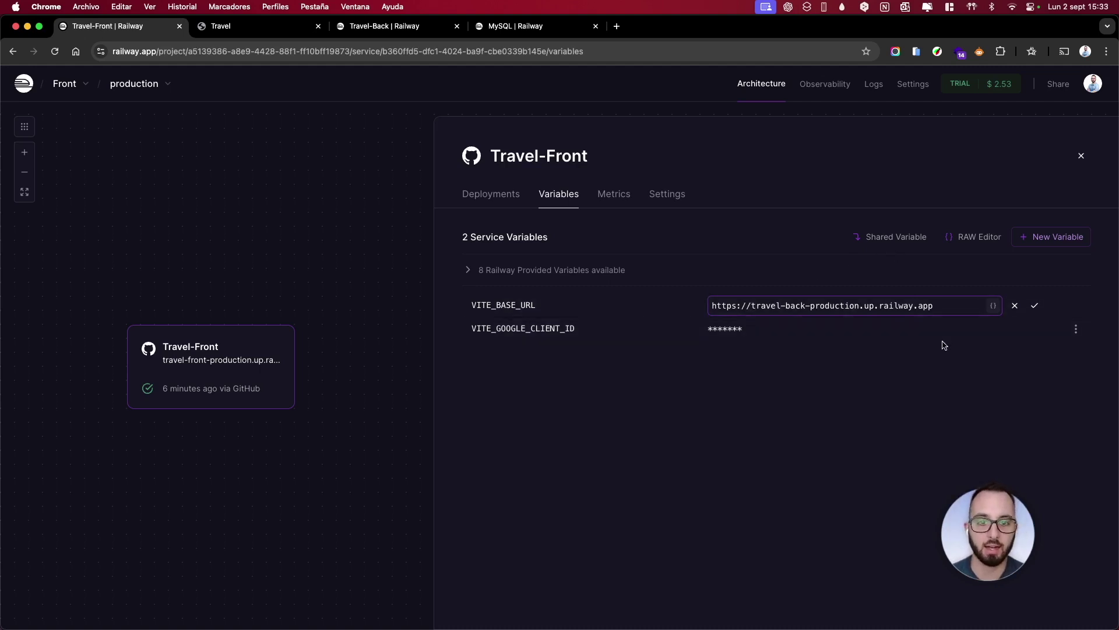
left_click(1034, 309)
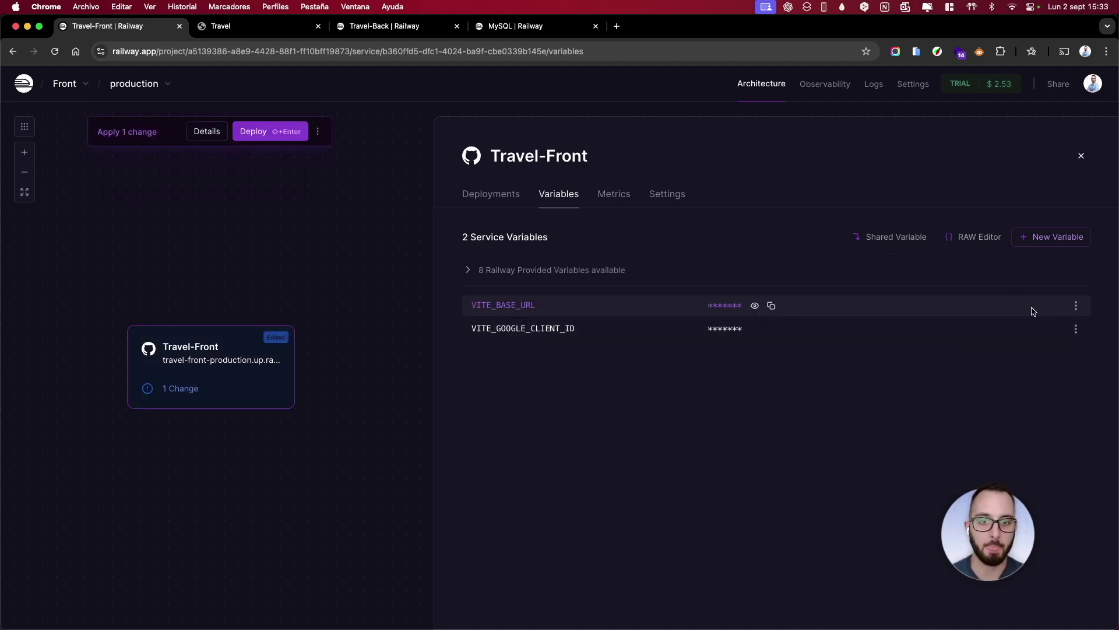
left_click(259, 132)
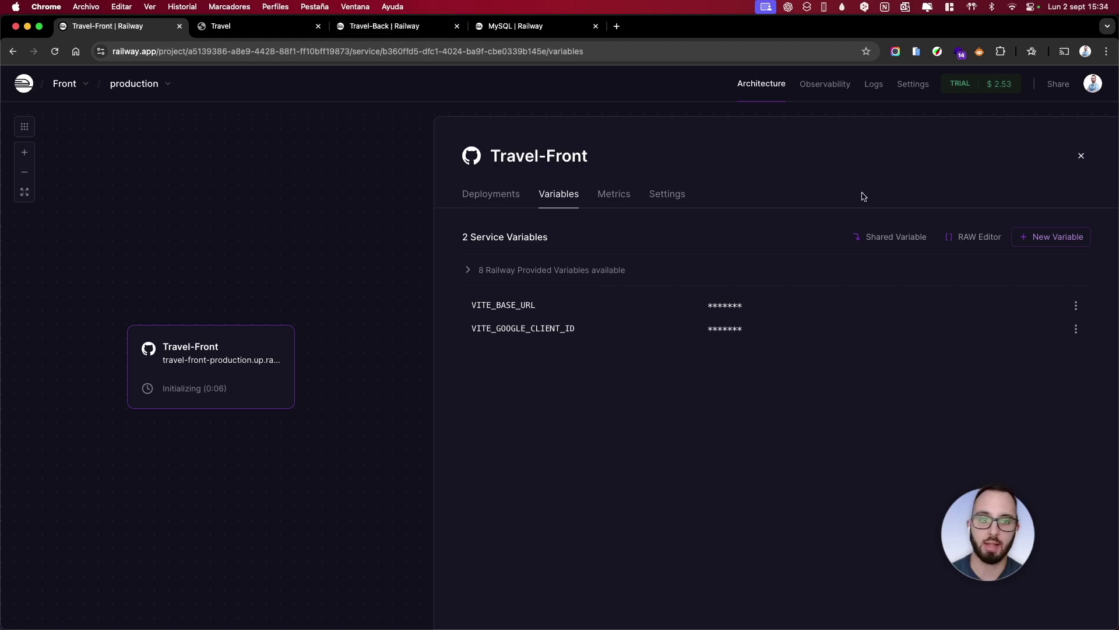
left_click(483, 195)
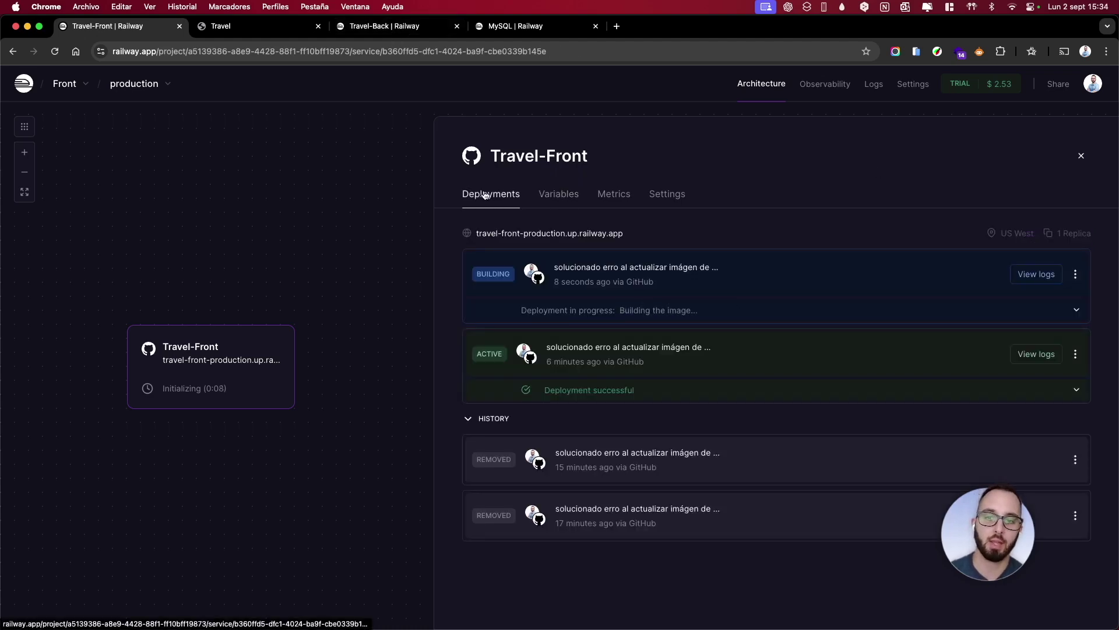
Open the logs of the building Travel-Front deployment 0f24685 from its deployments list
left_click(257, 29)
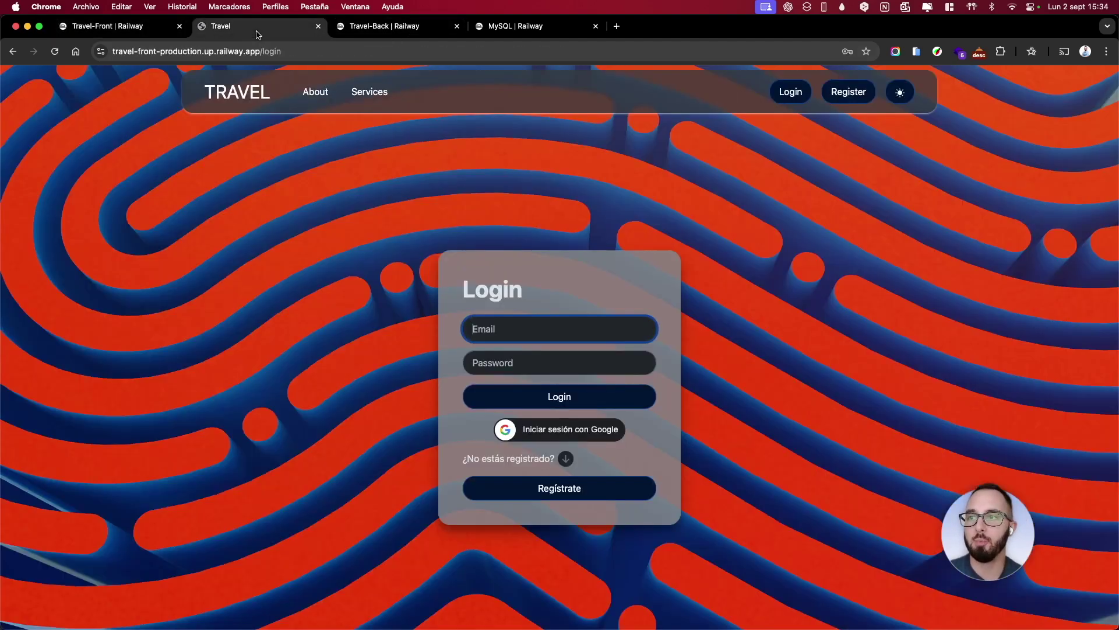
left_click(374, 28)
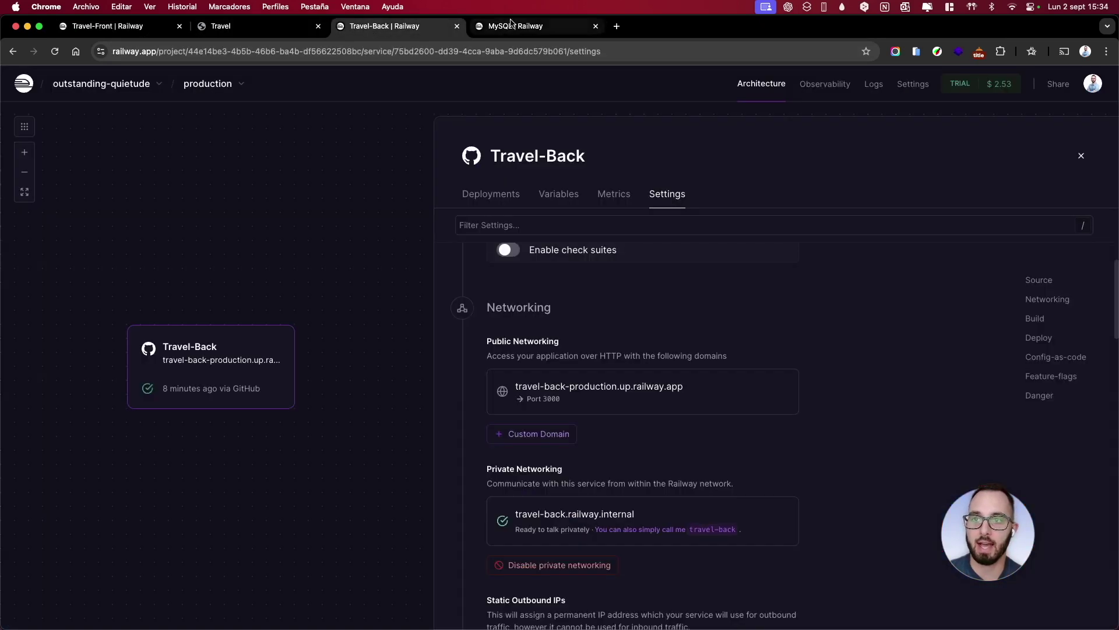
left_click(510, 24)
left_click_drag(784, 359, 695, 382)
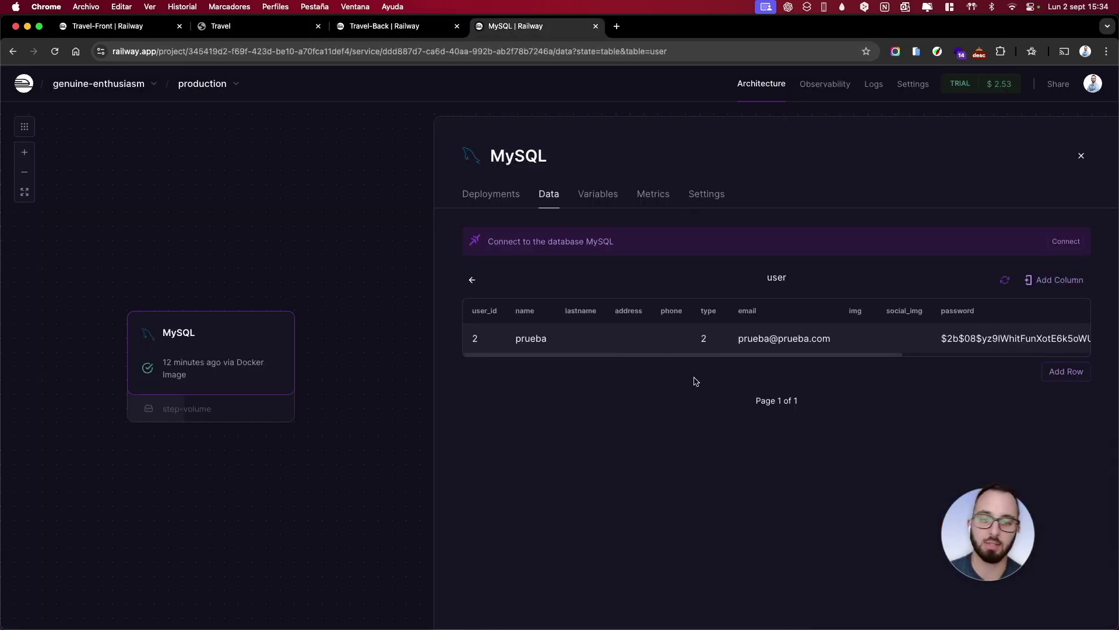
left_click(257, 26)
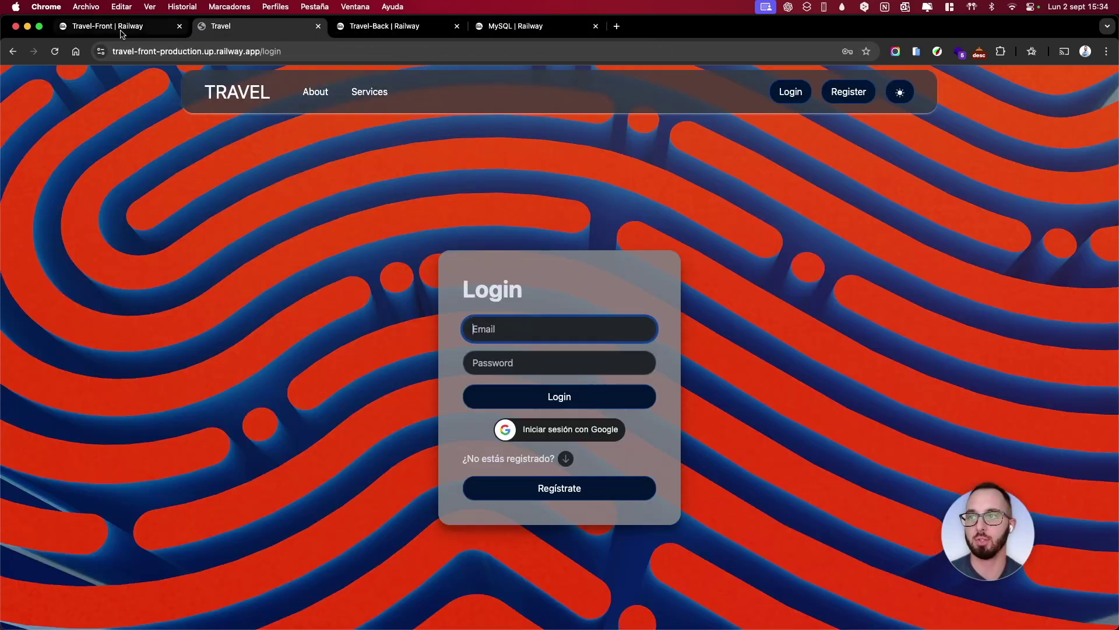
left_click(134, 33)
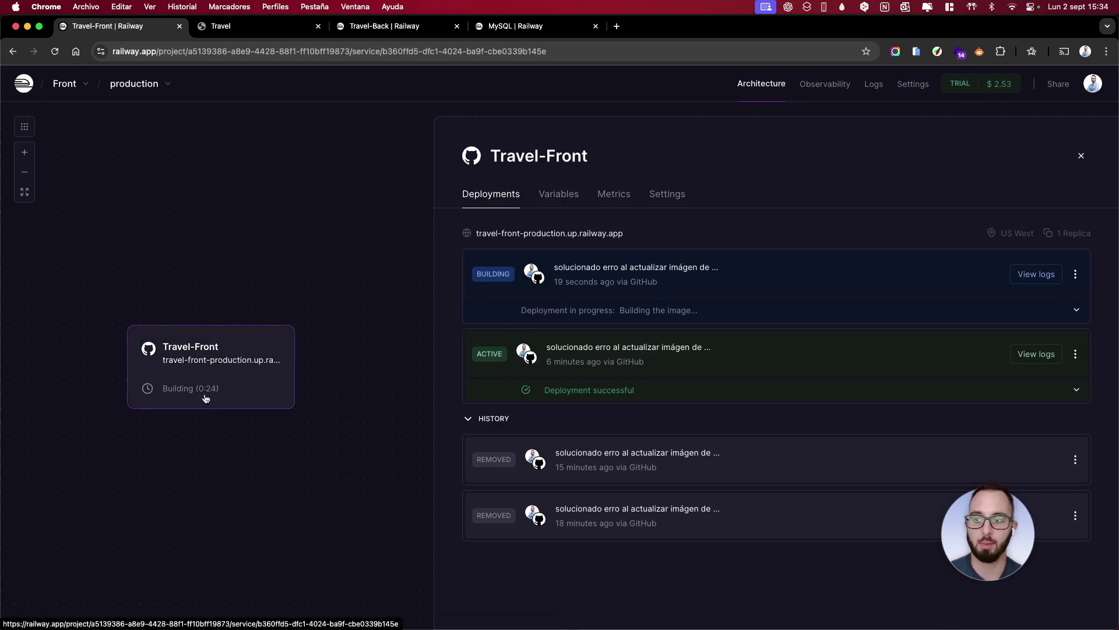
left_click(1033, 275)
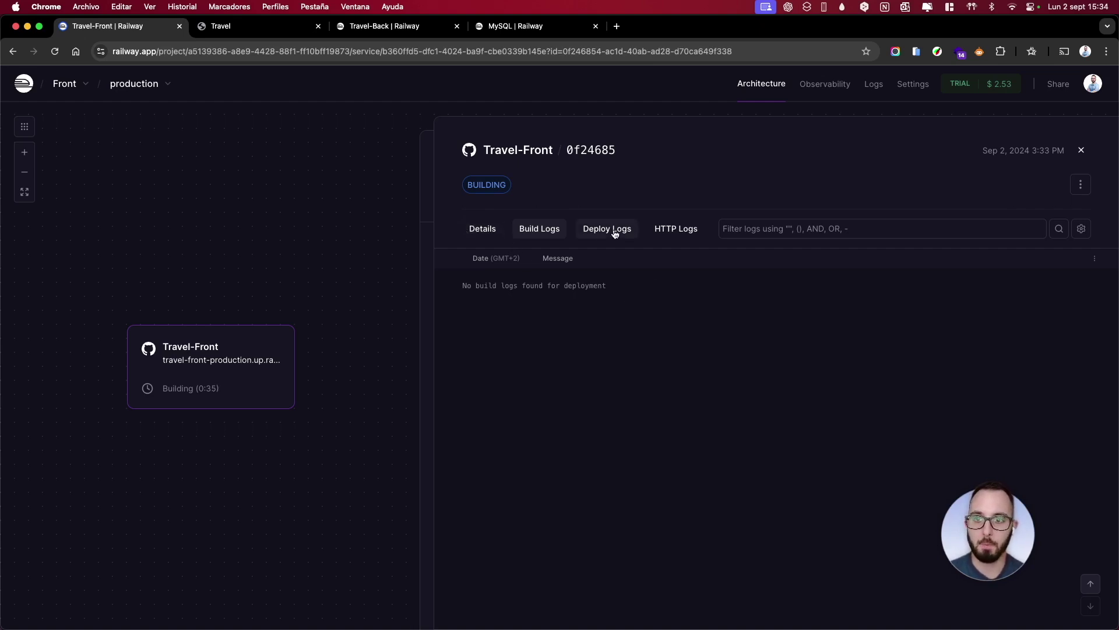
Watch Travel-Front's build and deploy logs until the deployment is active, serving on port 8080
left_click(548, 228)
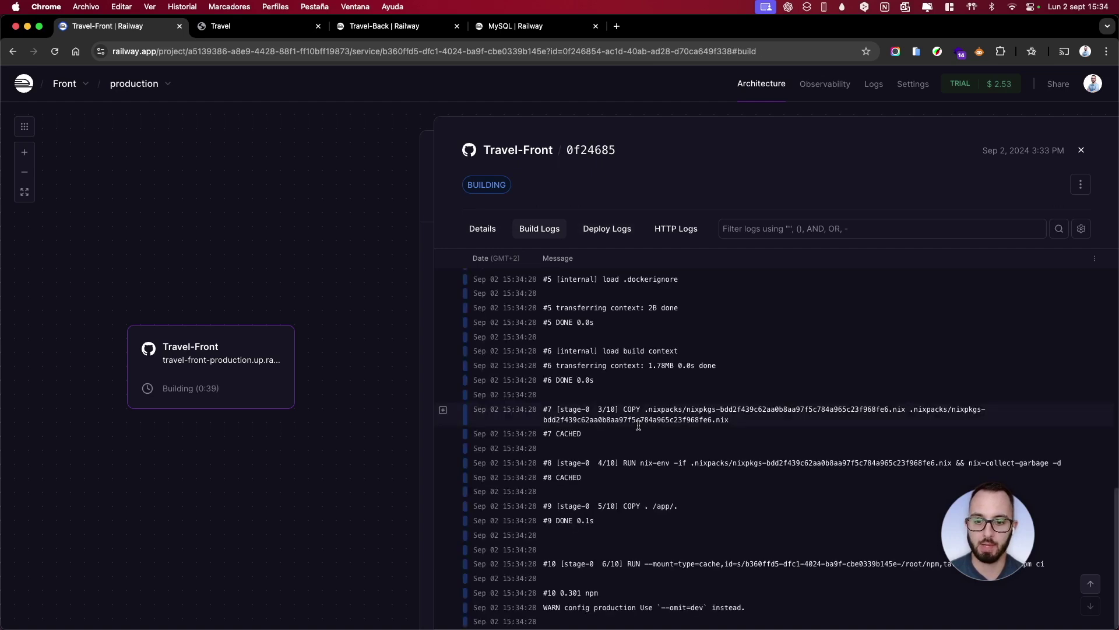
left_click(609, 231)
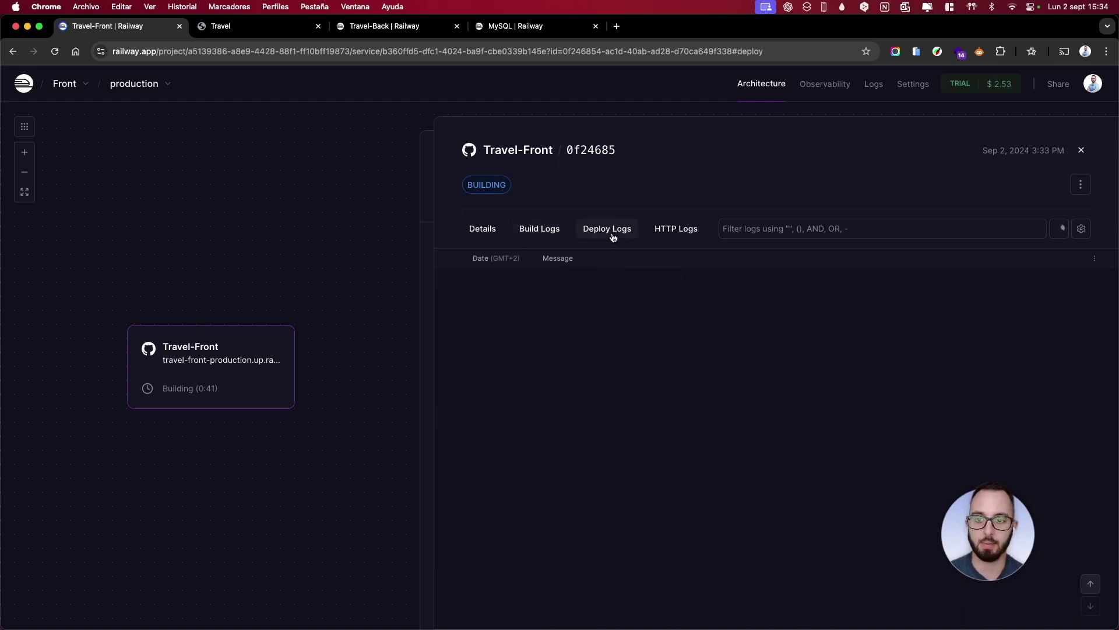
left_click(1082, 150)
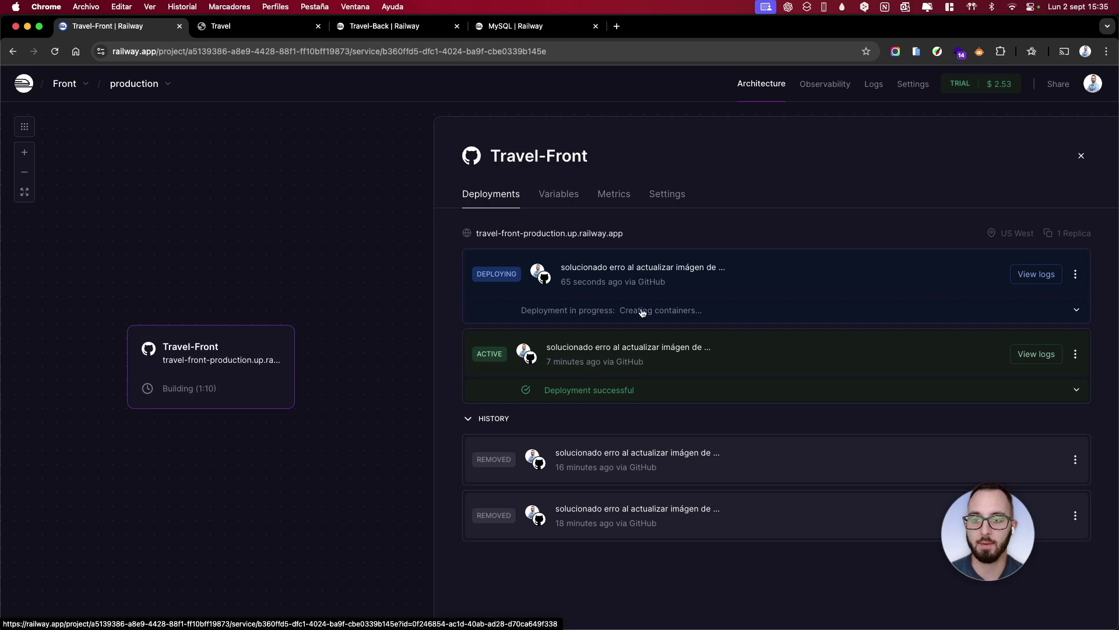
left_click(1035, 276)
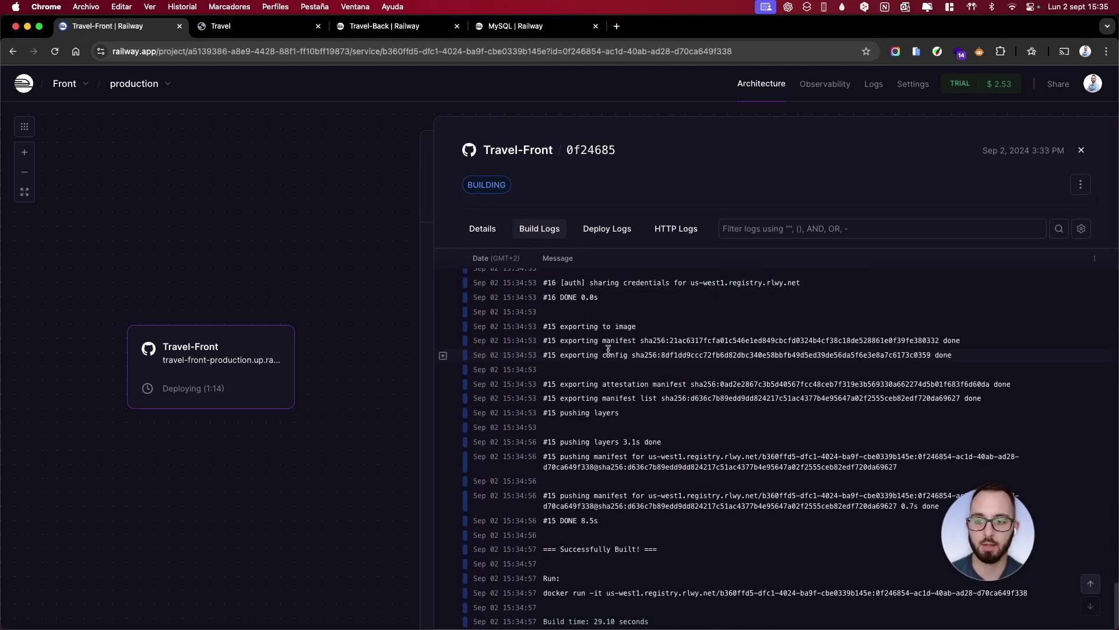
left_click(606, 229)
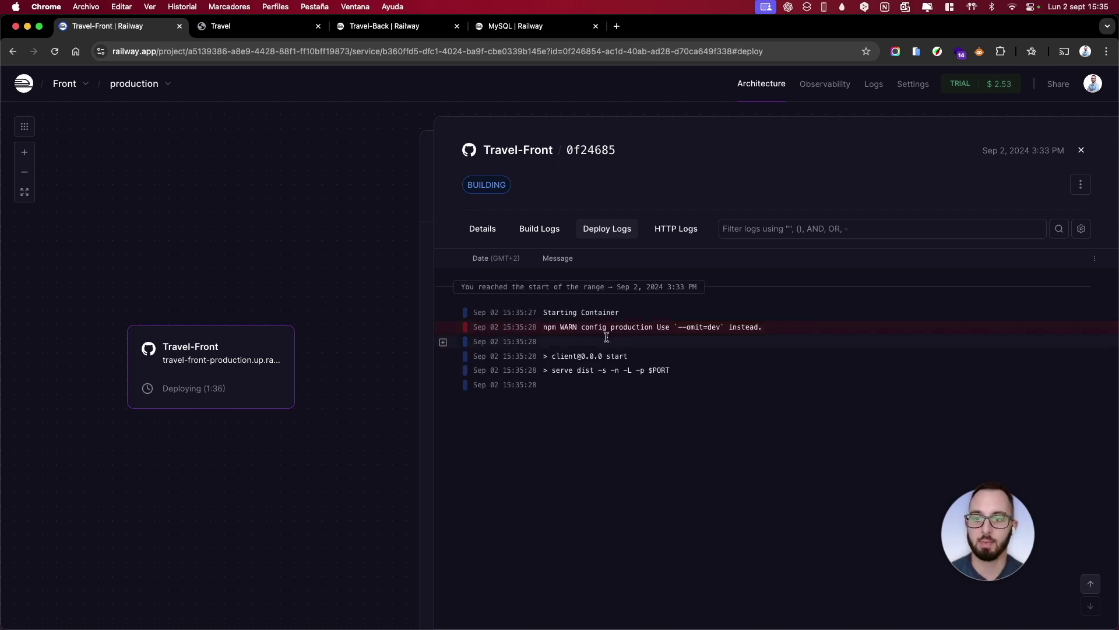
left_click_drag(782, 325, 543, 323)
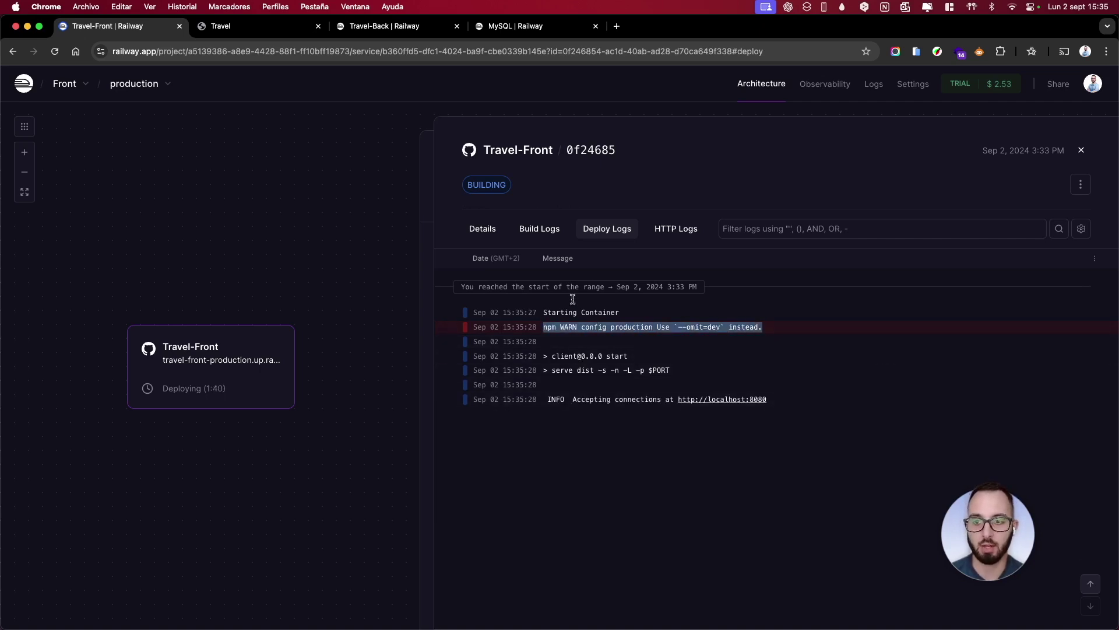
left_click(1081, 150)
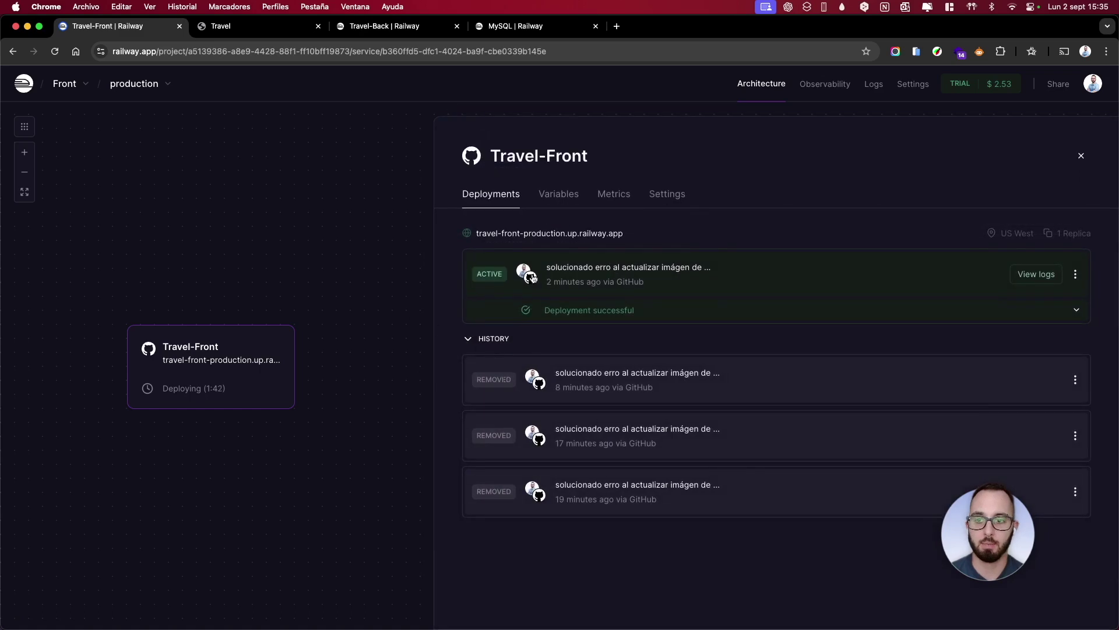
Reload the Travel site and submit the Register form with a name, e-mail and password
left_click(234, 26)
left_click(55, 53)
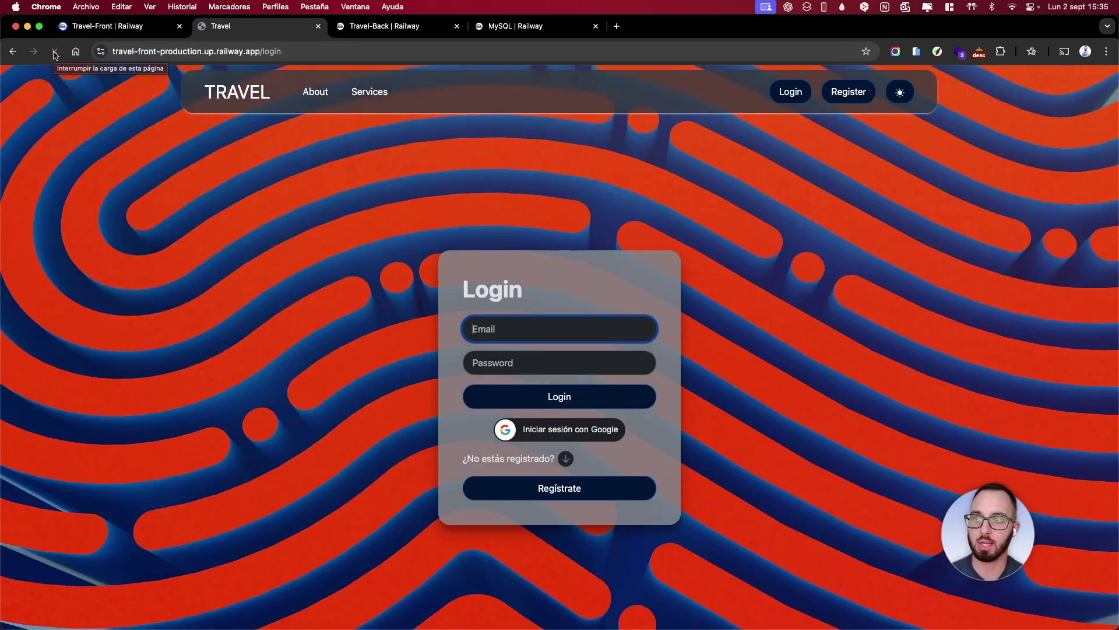
left_click(849, 91)
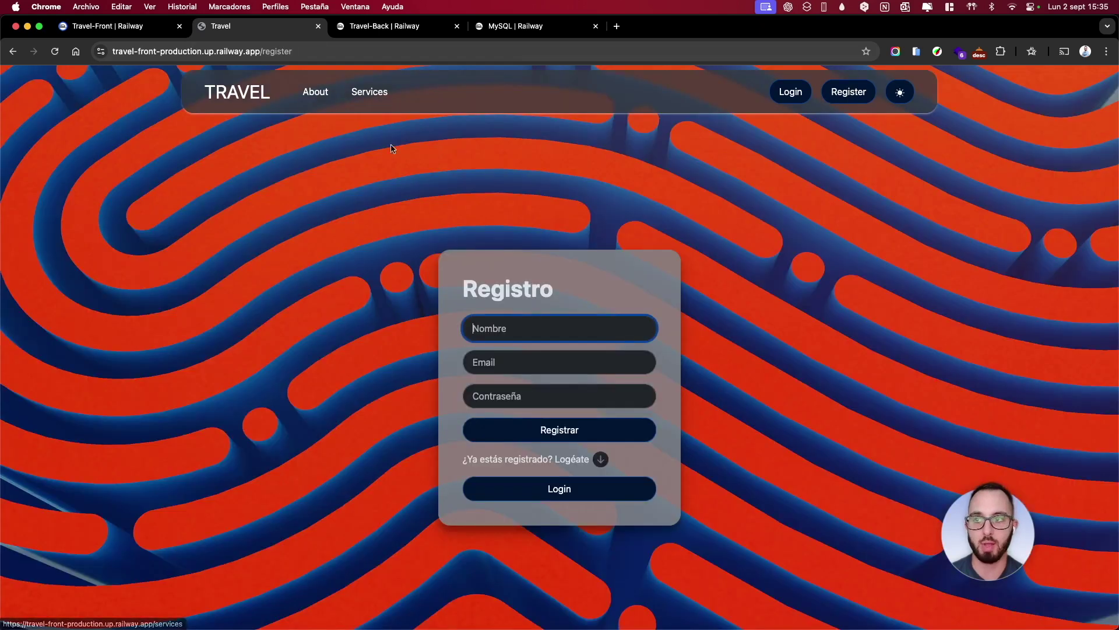
type("sergio")
key("Tab")
type("sergio@g")
key("BackSpace")
key("BackSpace")
type("@")
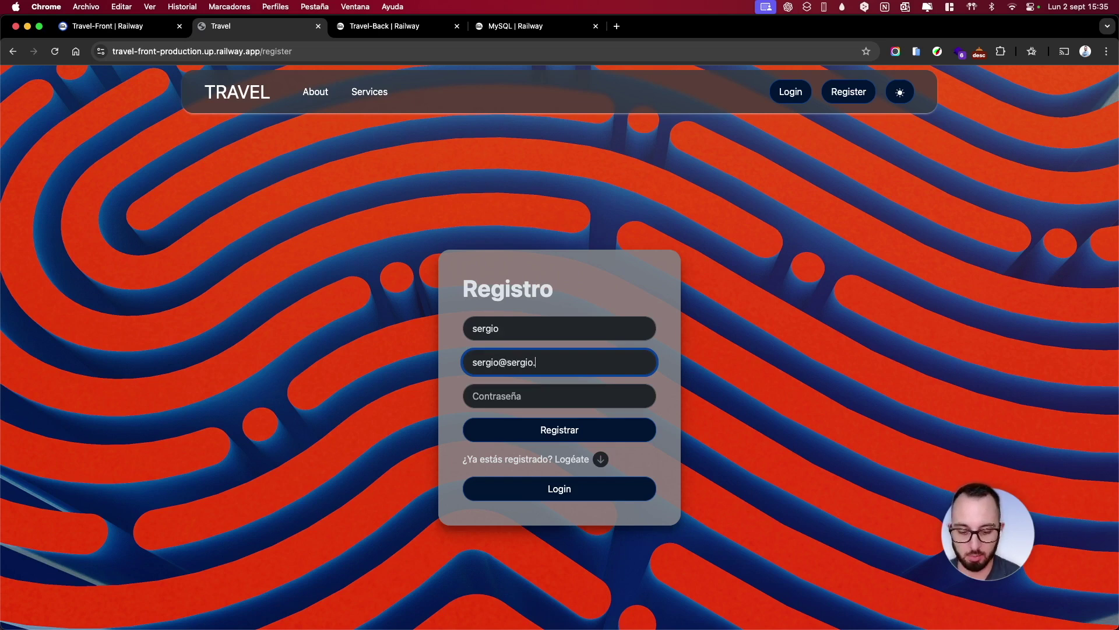
key("Tab")
type("s")
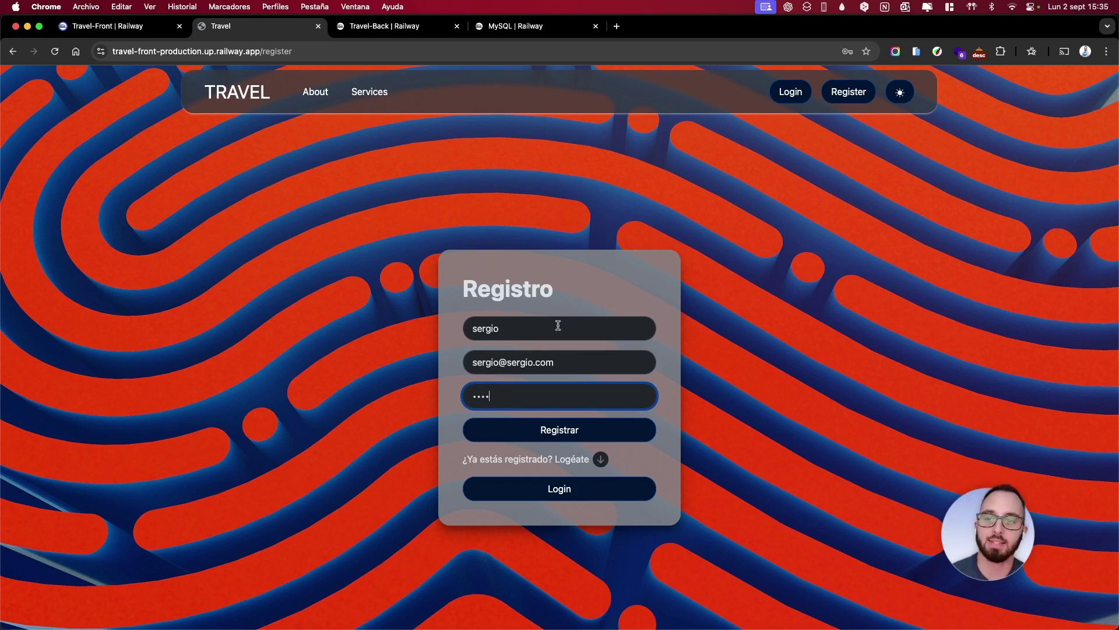
key("Return")
left_click(654, 226)
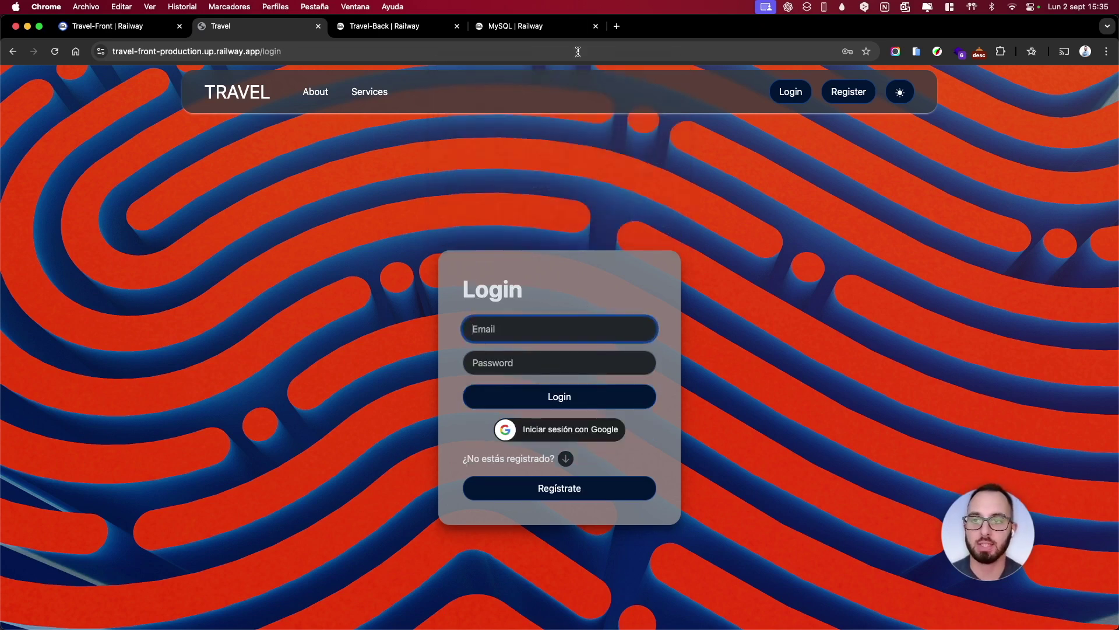
Check the newly registered user as row 3 in Railway's MySQL user table
left_click(516, 26)
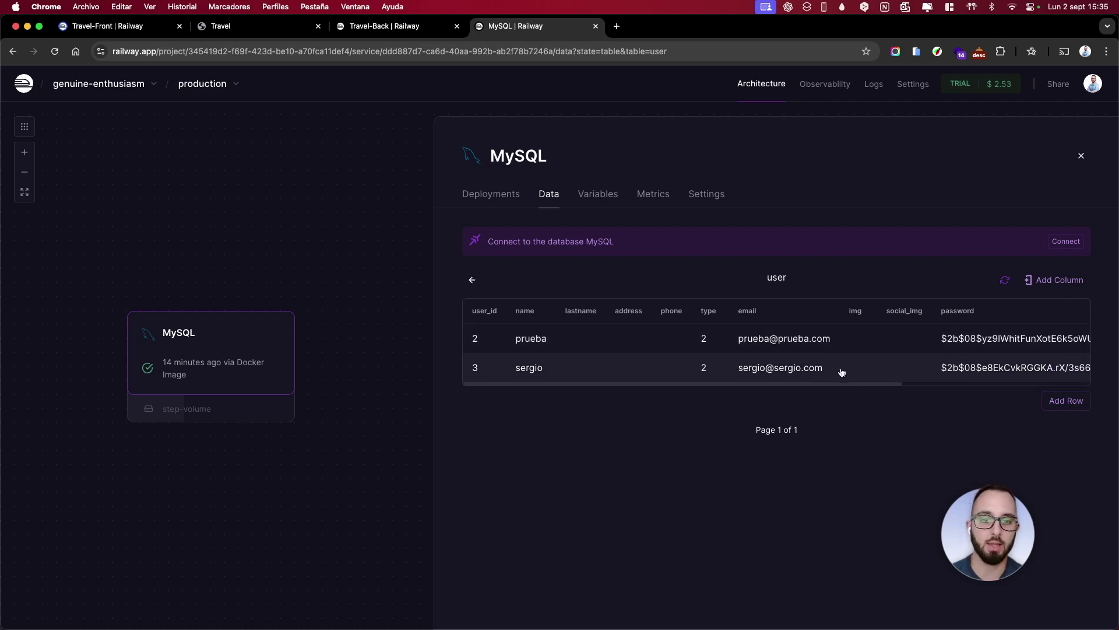
left_click_drag(832, 383, 698, 393)
left_click_drag(816, 368, 727, 375)
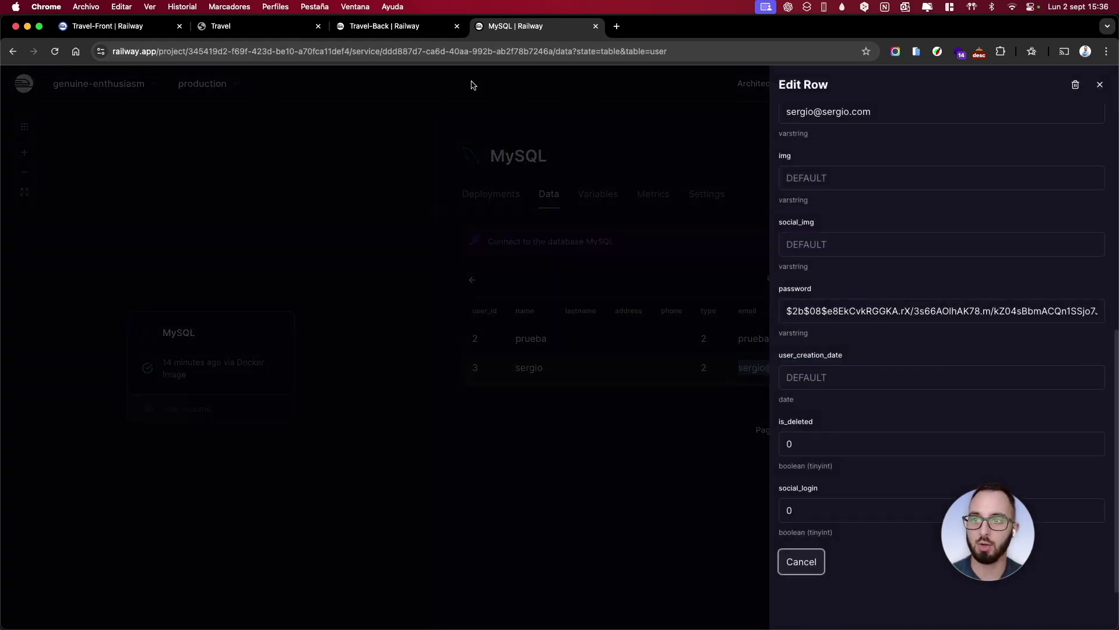
Log into the Travel app with the new user's e-mail and password
left_click(400, 27)
left_click(260, 29)
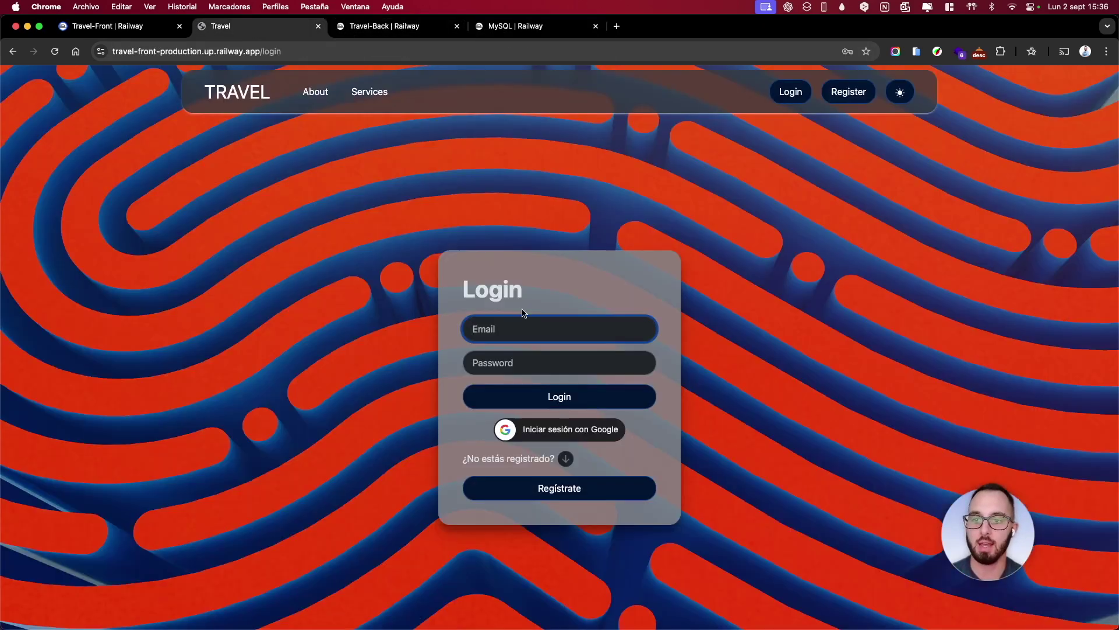
type("travel-back-production.up.railway.app")
left_click_drag(650, 330, 413, 323)
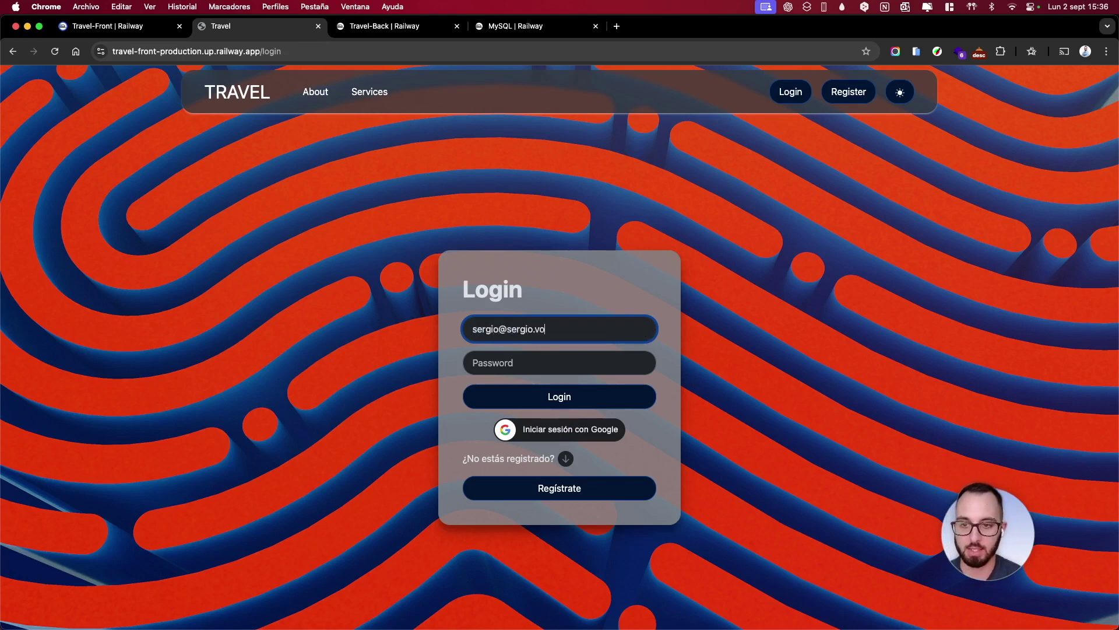
key("Tab")
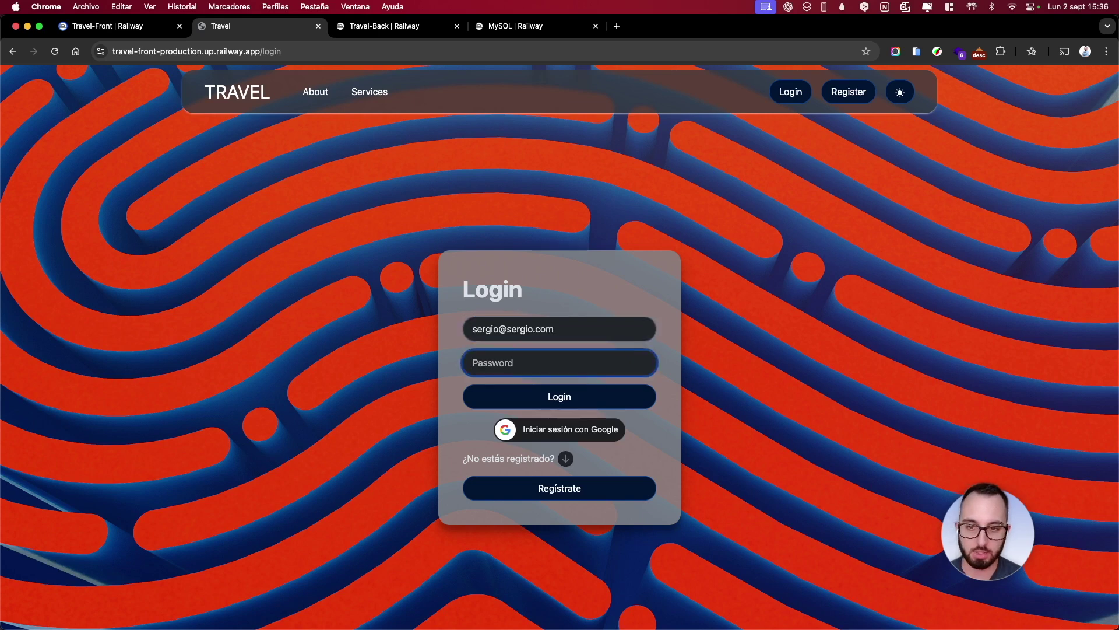
type("1234")
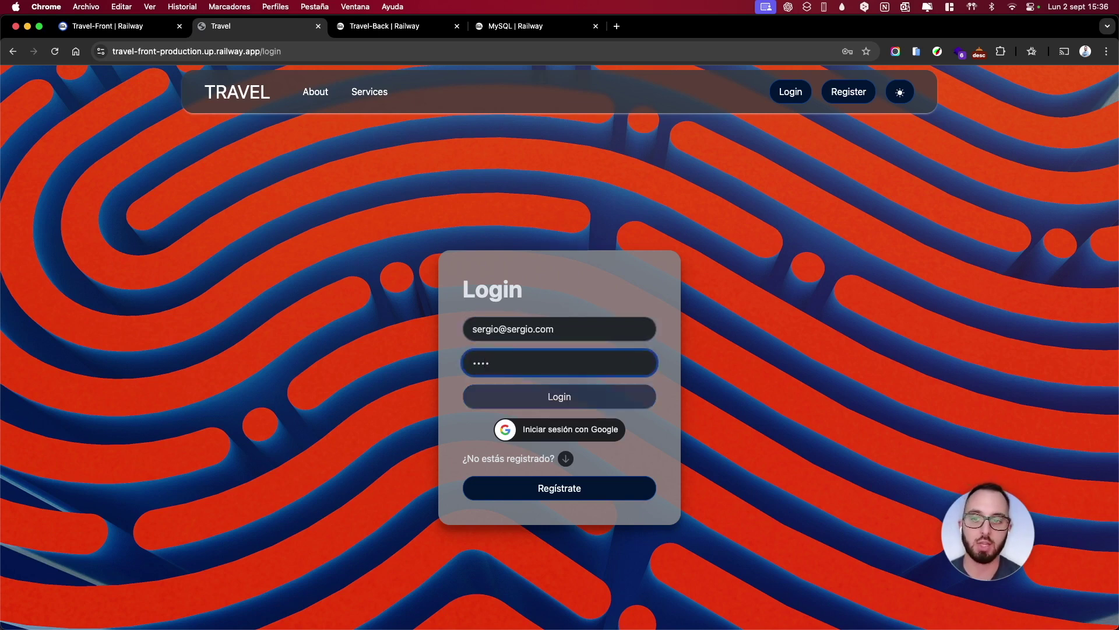
key("Return")
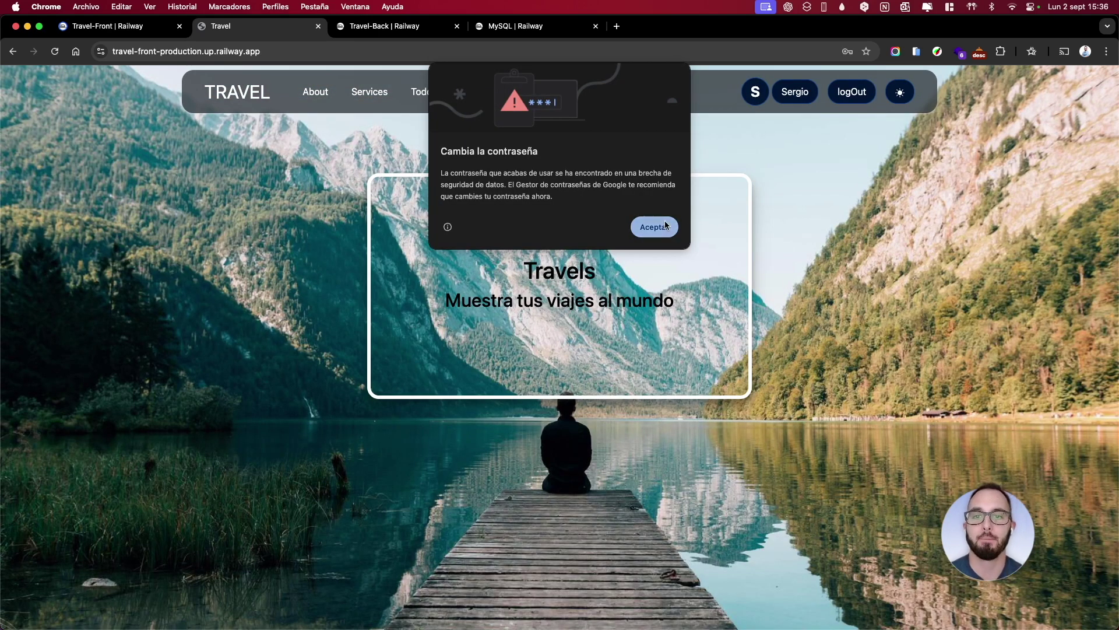
Fill in a surname in the profile's Apellidos field and save the changes
left_click(653, 226)
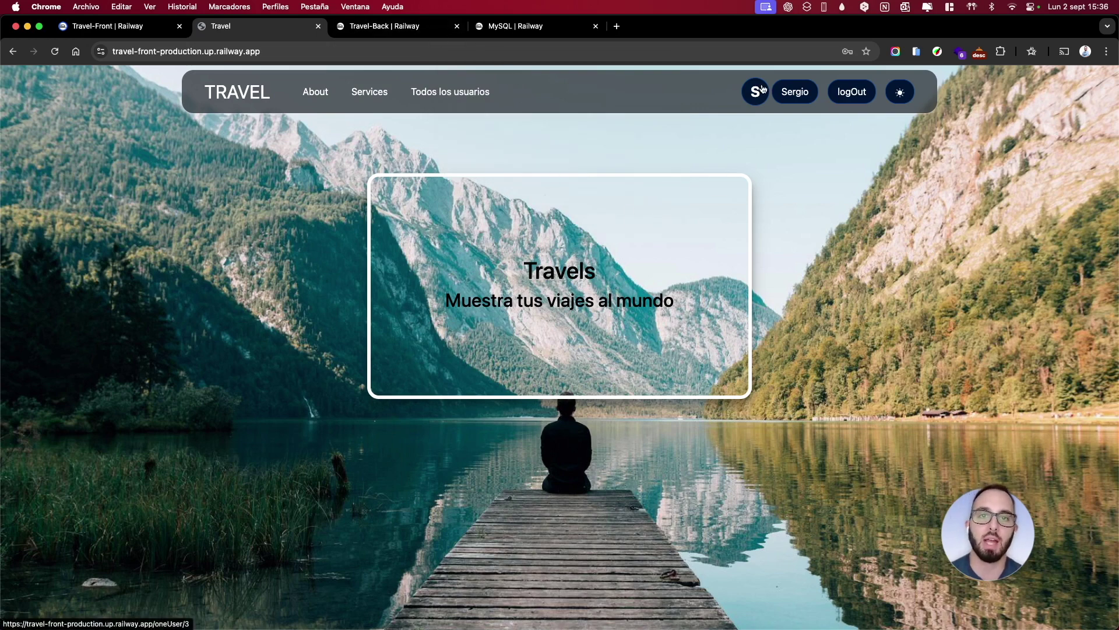
left_click(762, 90)
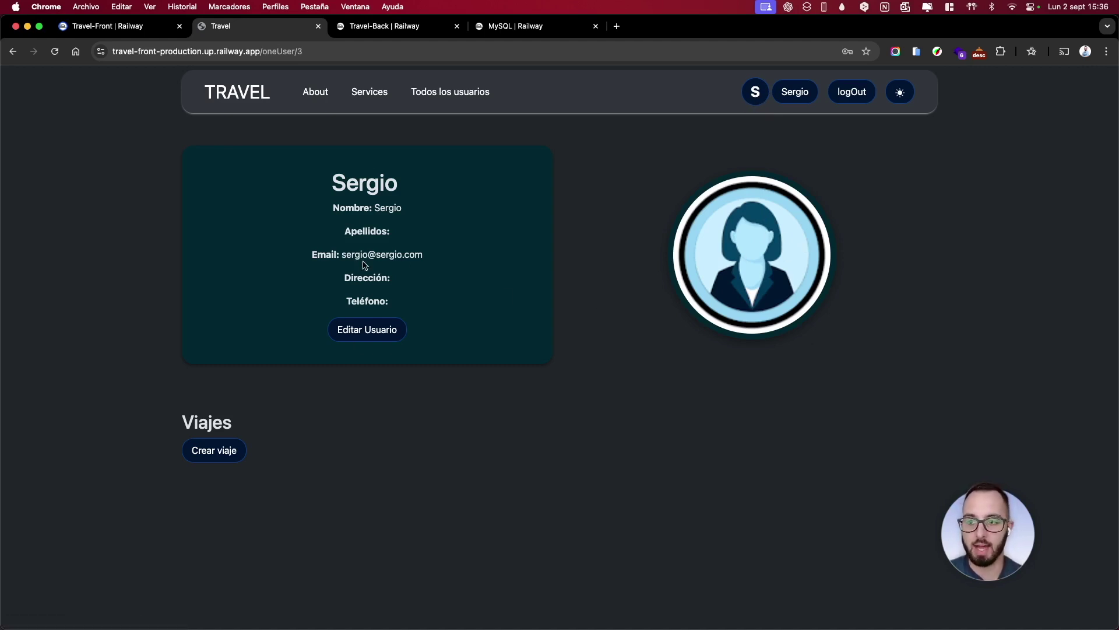
left_click(362, 336)
left_click(417, 211)
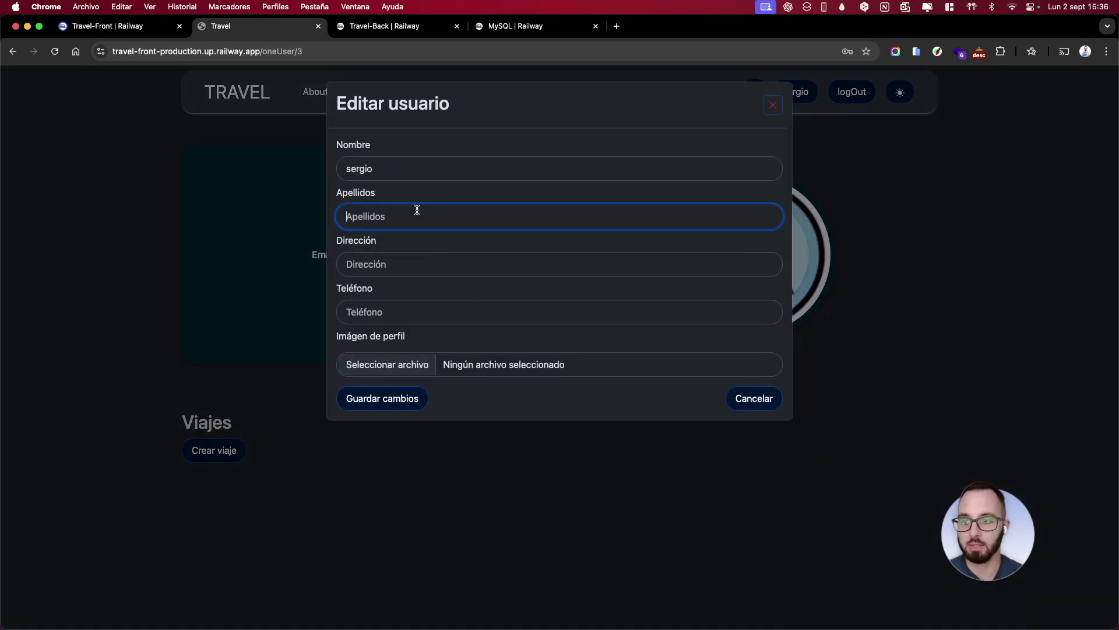
type("Jiménex")
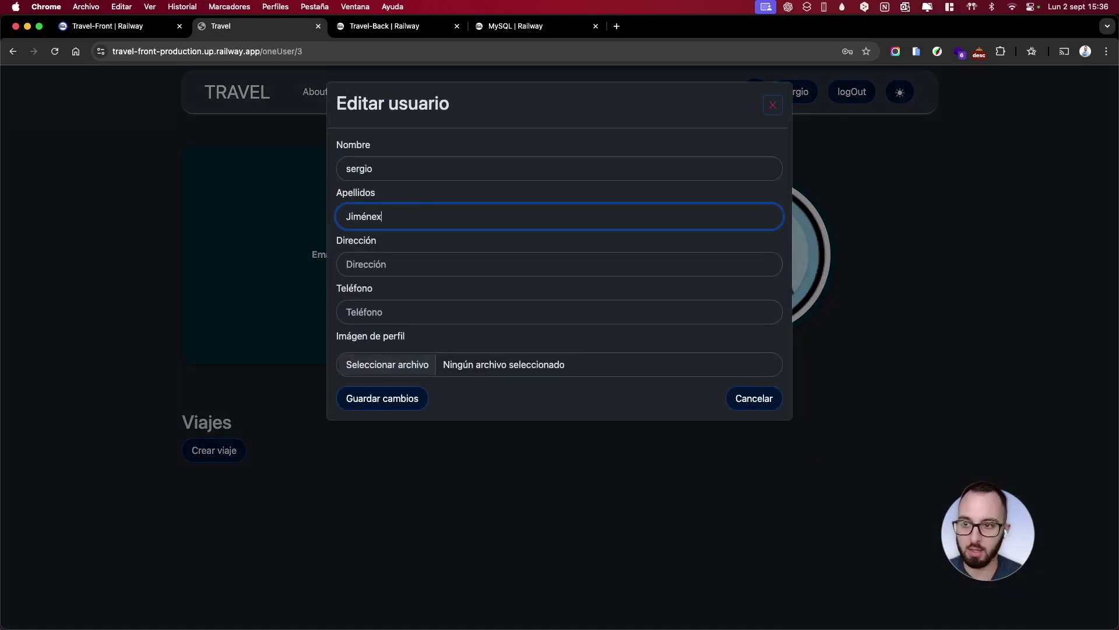
left_click(375, 398)
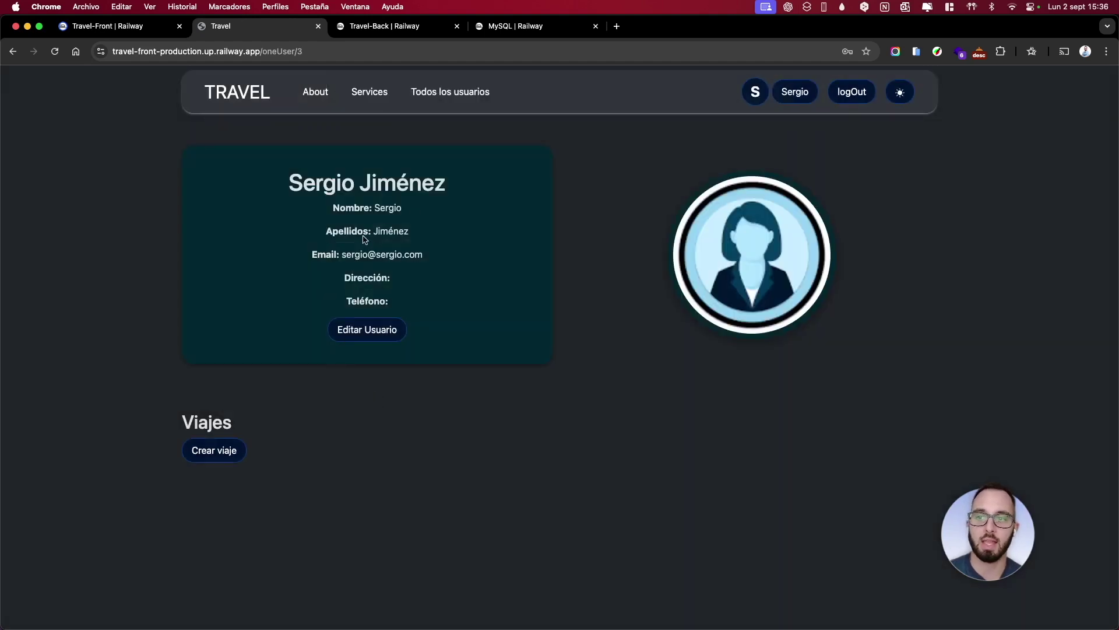
left_click_drag(408, 231, 378, 231)
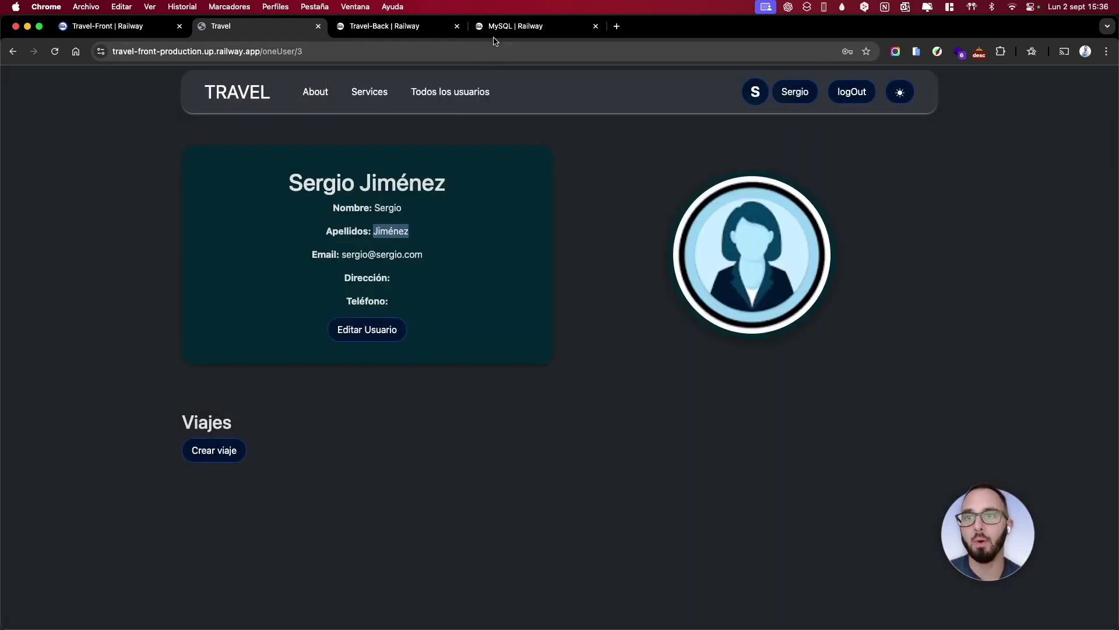
Verify the surname in the MySQL user table's lastname column, then return to the profile
left_click(496, 28)
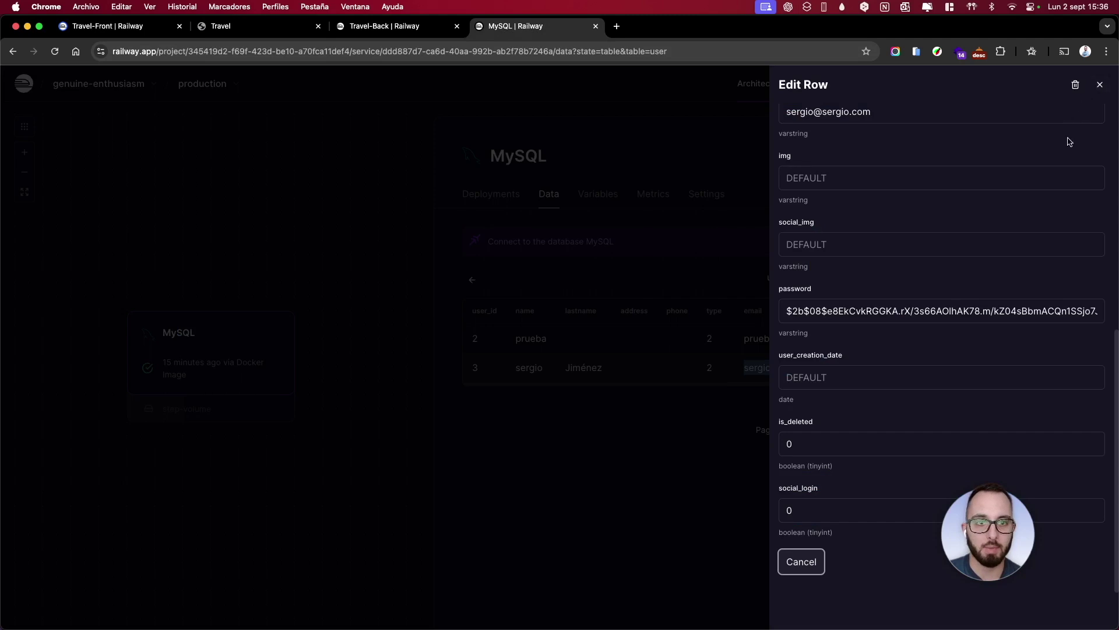
scroll(950, 233, "up", 5)
left_click(1100, 84)
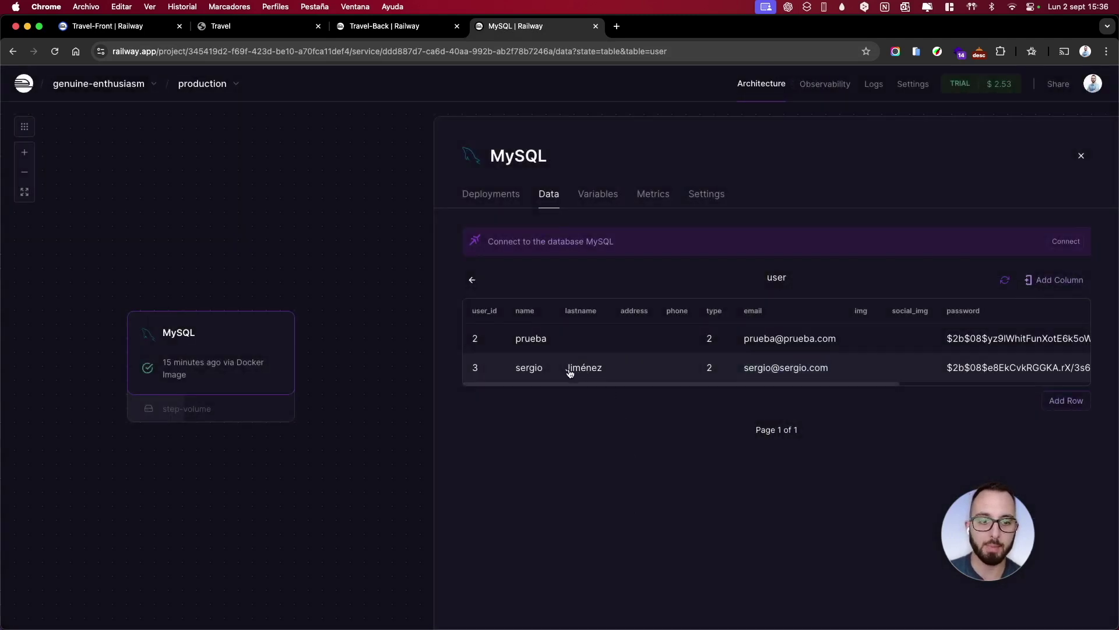
left_click(400, 33)
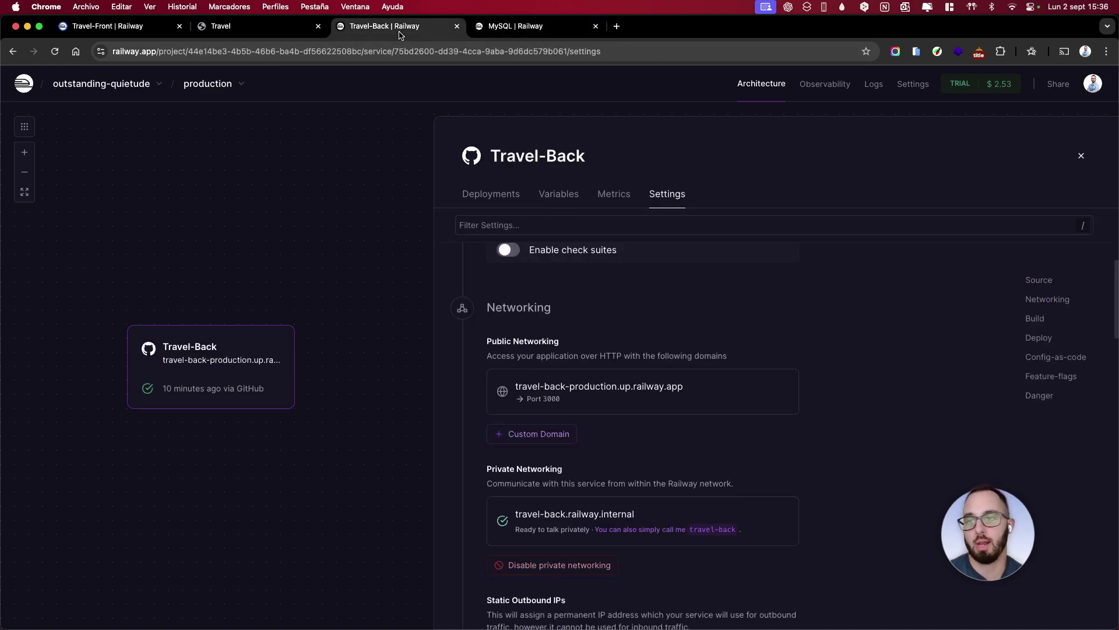
left_click(208, 34)
left_click(511, 378)
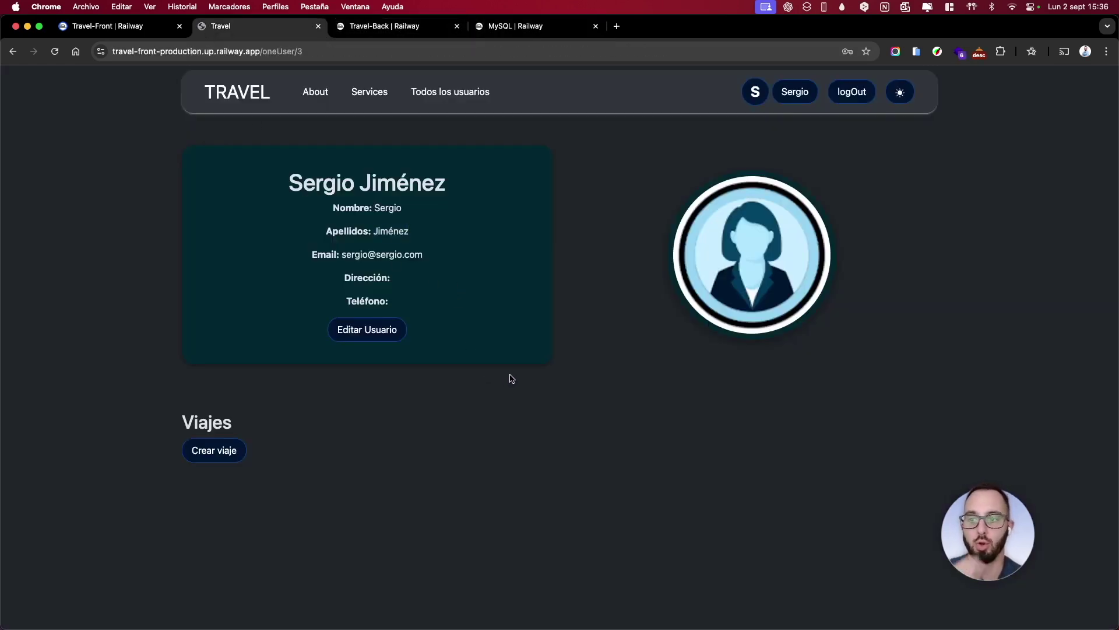